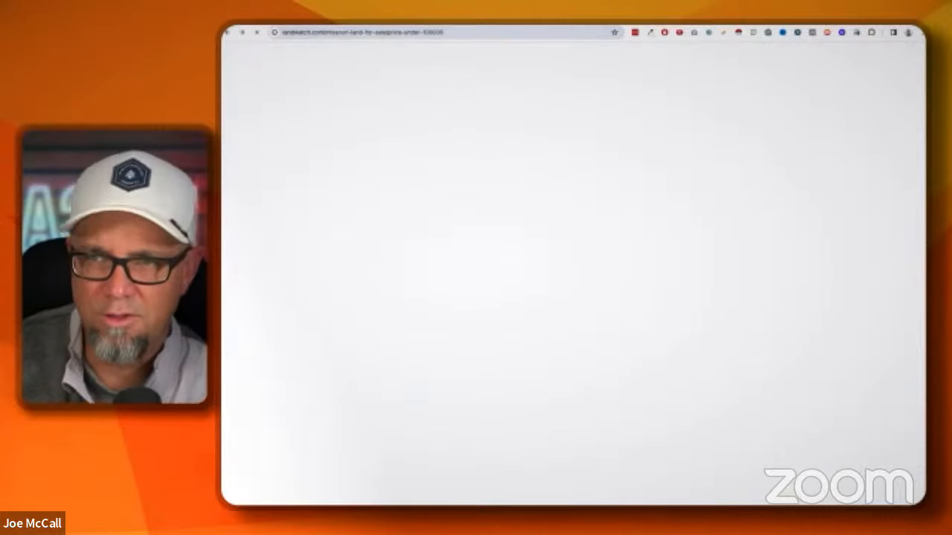
- Return to the LandWatch home page and open the land listings for Missouri from the state map
{"action": "left_click", "coordinate": [229, 34]}
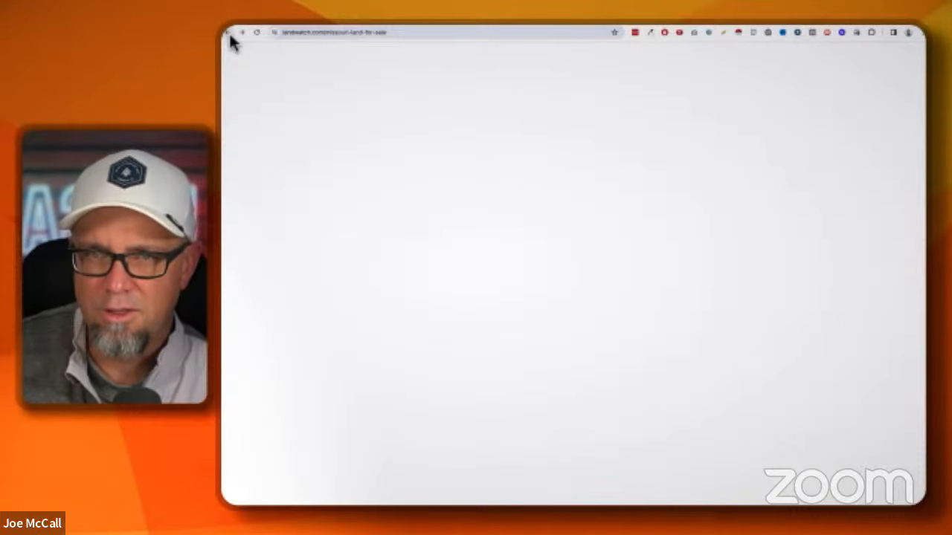
{"action": "left_click", "coordinate": [229, 34]}
{"action": "left_click", "coordinate": [578, 168]}
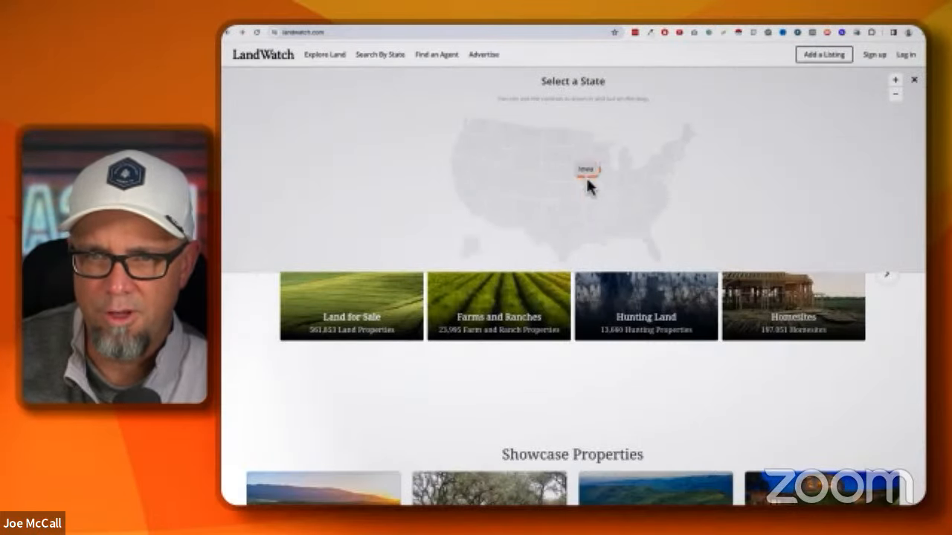
{"action": "left_click", "coordinate": [591, 195]}
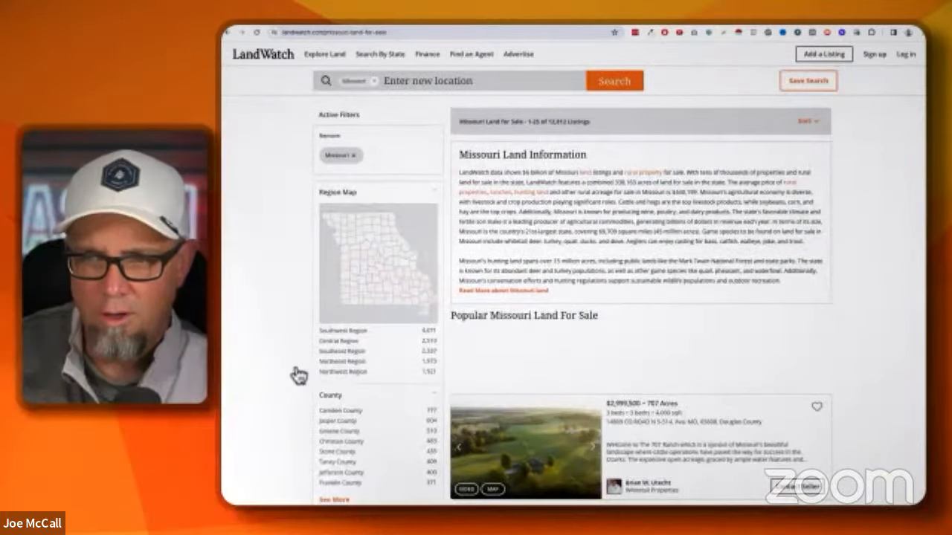
- Examine the Missouri listing filters, including county, city, price, parcel size, property types and availability
{"action": "key", "text": "ctrl+plus"}
{"action": "key", "text": "ctrl+plus"}
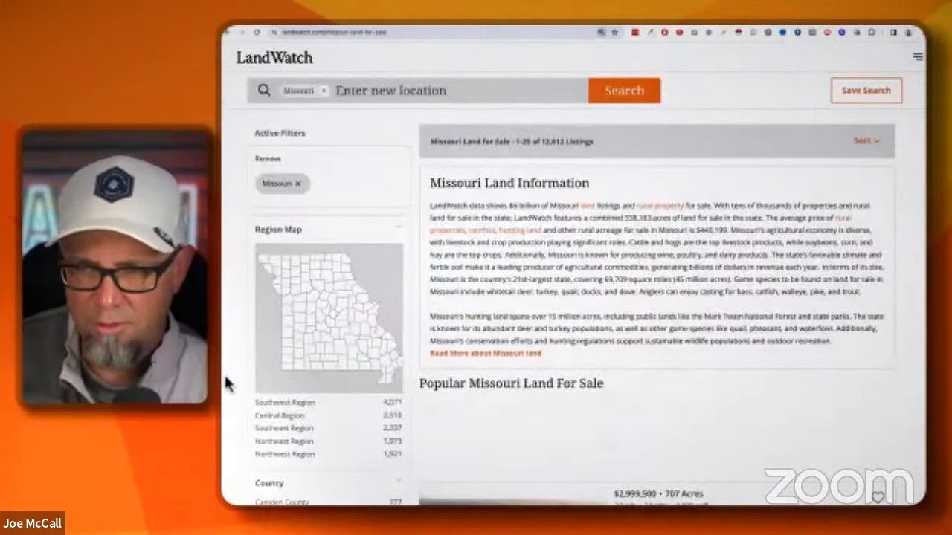
{"action": "scroll", "coordinate": [263, 395], "scroll_direction": "down", "scroll_amount": 5}
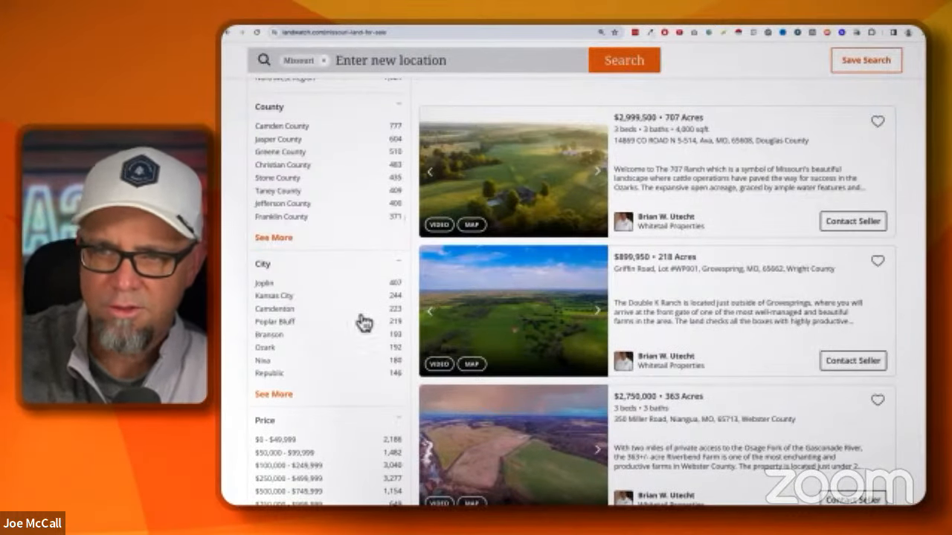
{"action": "scroll", "coordinate": [364, 321], "scroll_direction": "down", "scroll_amount": 3}
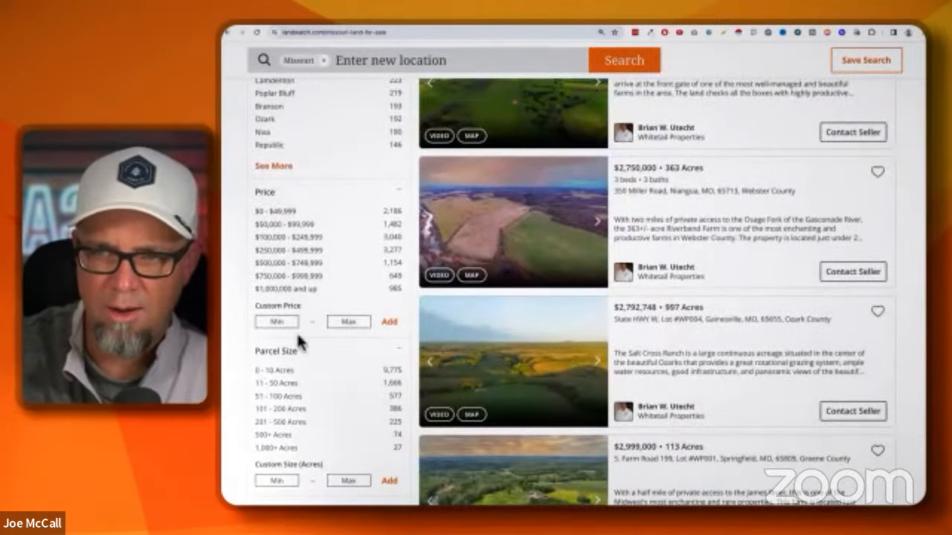
{"action": "scroll", "coordinate": [299, 320], "scroll_direction": "down", "scroll_amount": 1}
{"action": "scroll", "coordinate": [346, 324], "scroll_direction": "down", "scroll_amount": 4}
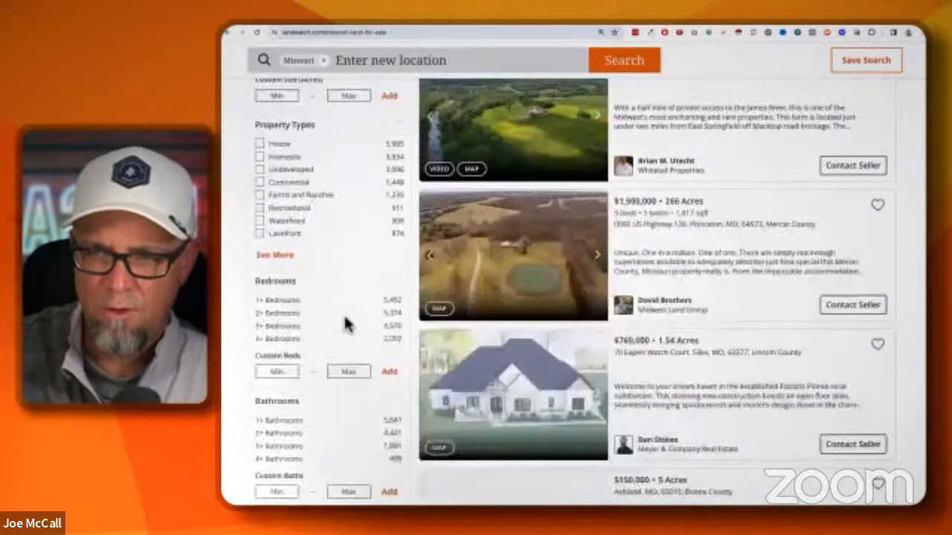
{"action": "scroll", "coordinate": [346, 323], "scroll_direction": "down", "scroll_amount": 7}
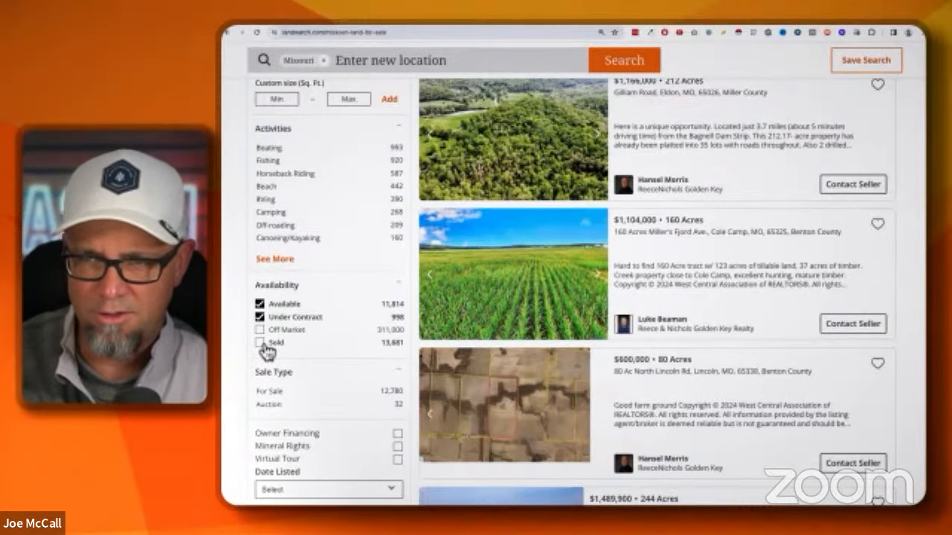
{"action": "scroll", "coordinate": [271, 351], "scroll_direction": "up", "scroll_amount": 2}
{"action": "scroll", "coordinate": [274, 349], "scroll_direction": "up", "scroll_amount": 10}
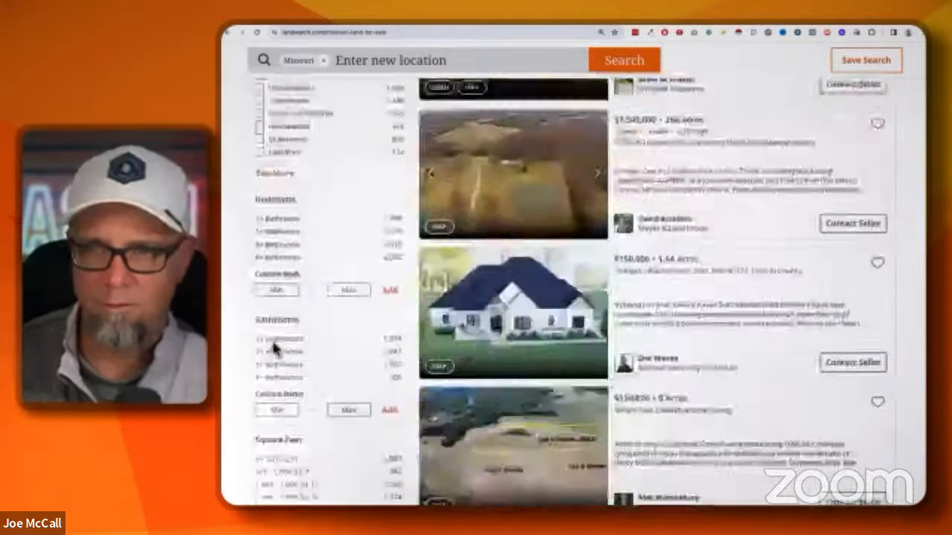
{"action": "scroll", "coordinate": [274, 351], "scroll_direction": "up", "scroll_amount": 3}
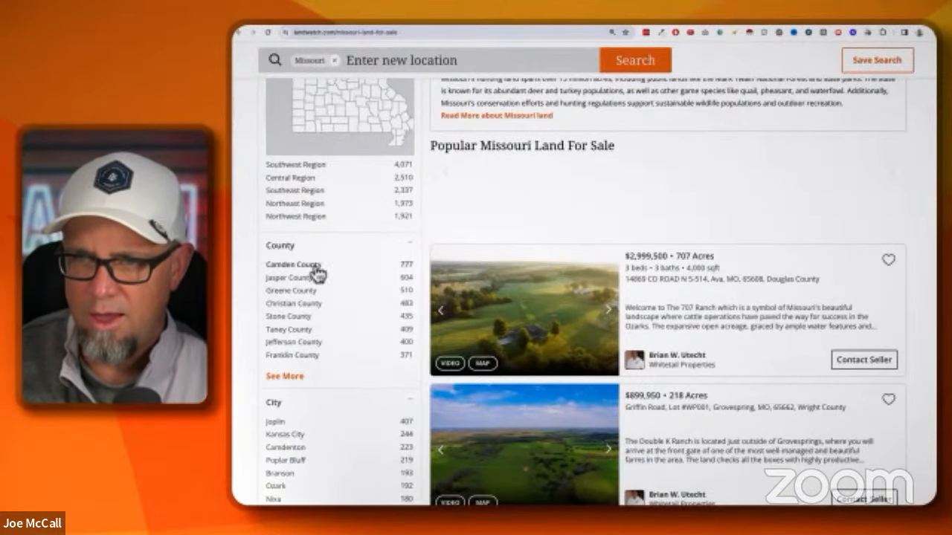
- Search Google for "camden county, mo" in a new browser tab and expand the county map
{"action": "key", "text": "ctrl+t"}
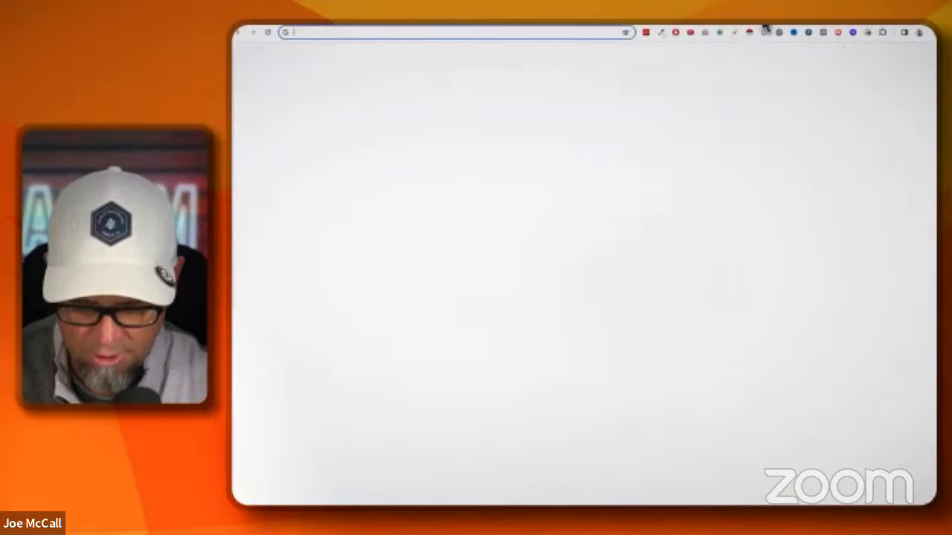
{"action": "type", "text": "camden county, mo"}
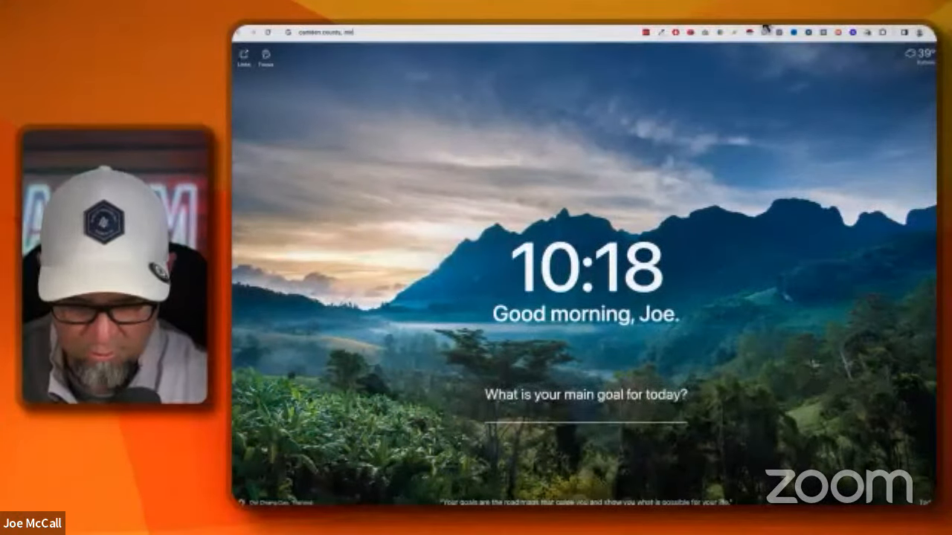
{"action": "key", "text": "Return"}
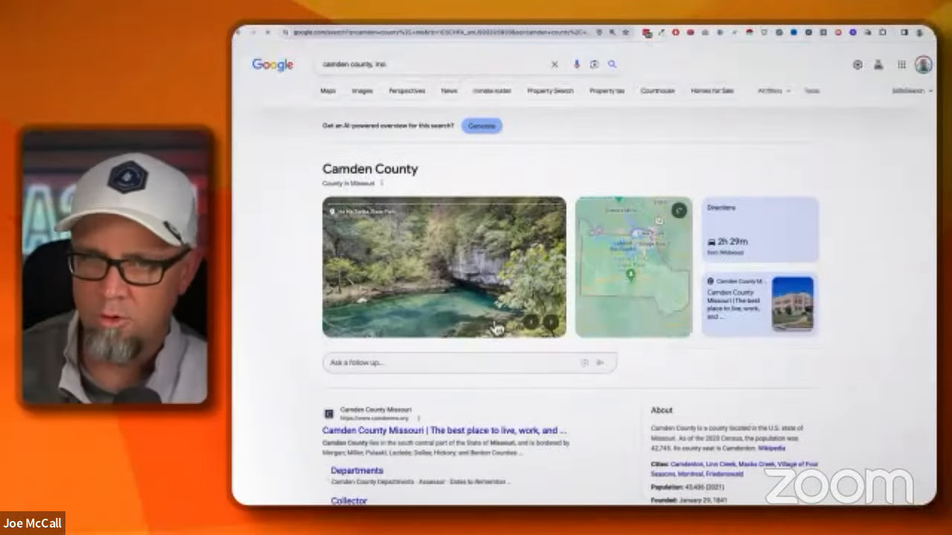
{"action": "left_click", "coordinate": [632, 289]}
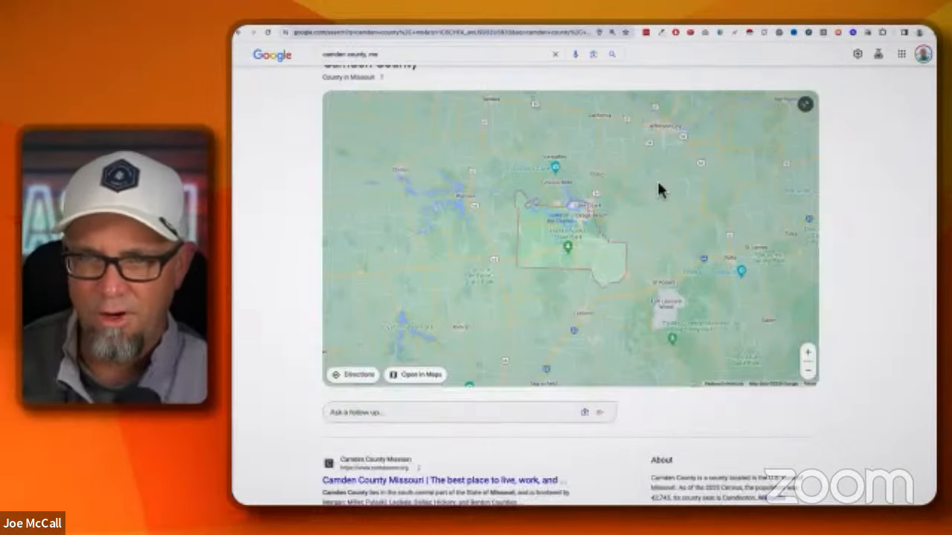
- Examine where Camden County lies in Missouri relative to Kansas City, St. Louis, Springfield and Branson
{"action": "left_click", "coordinate": [808, 372]}
{"action": "left_click", "coordinate": [808, 372]}
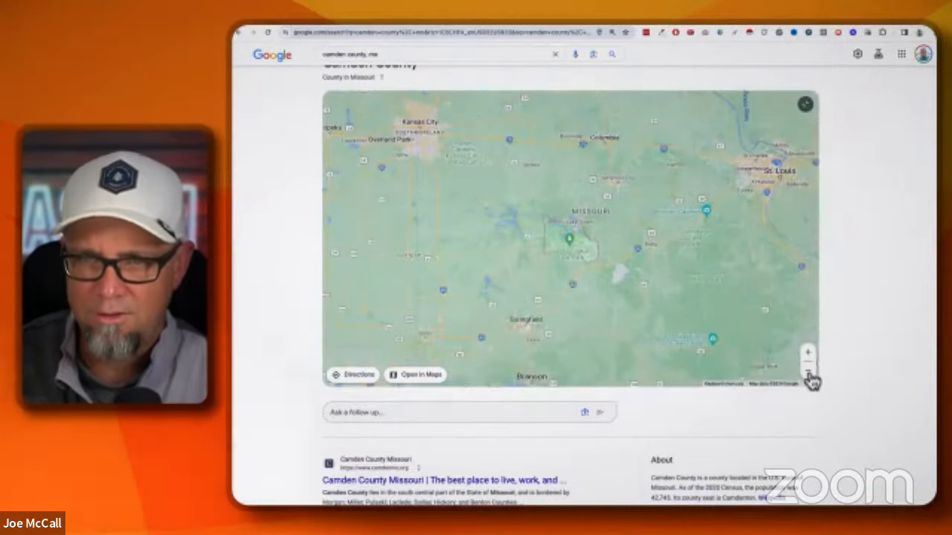
{"action": "left_click", "coordinate": [809, 372]}
{"action": "left_click", "coordinate": [809, 373]}
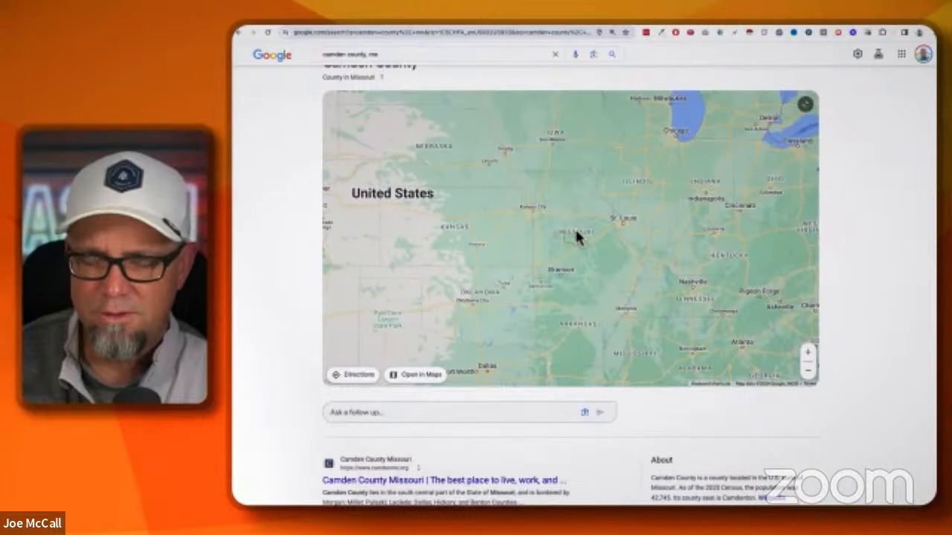
{"action": "left_click", "coordinate": [809, 353]}
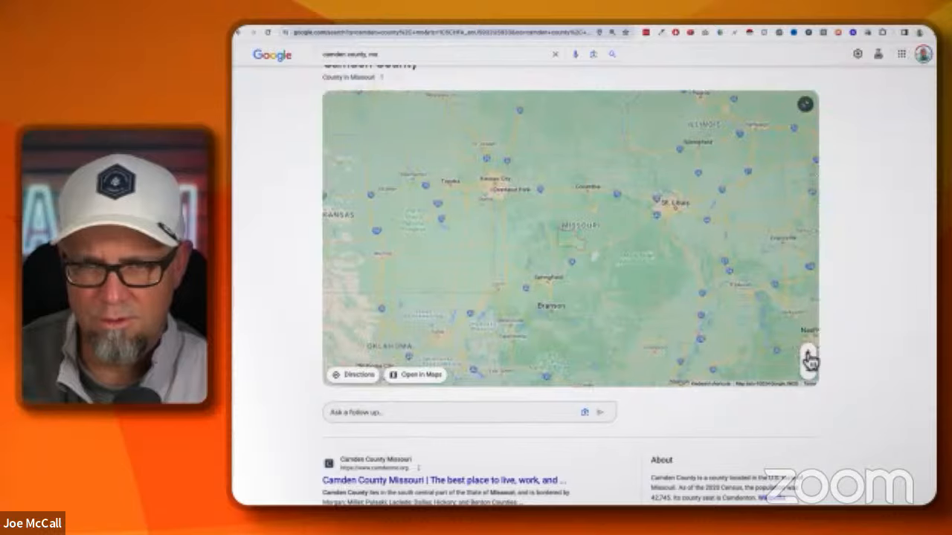
{"action": "left_click", "coordinate": [808, 354]}
{"action": "left_click", "coordinate": [809, 355]}
{"action": "left_click", "coordinate": [808, 355]}
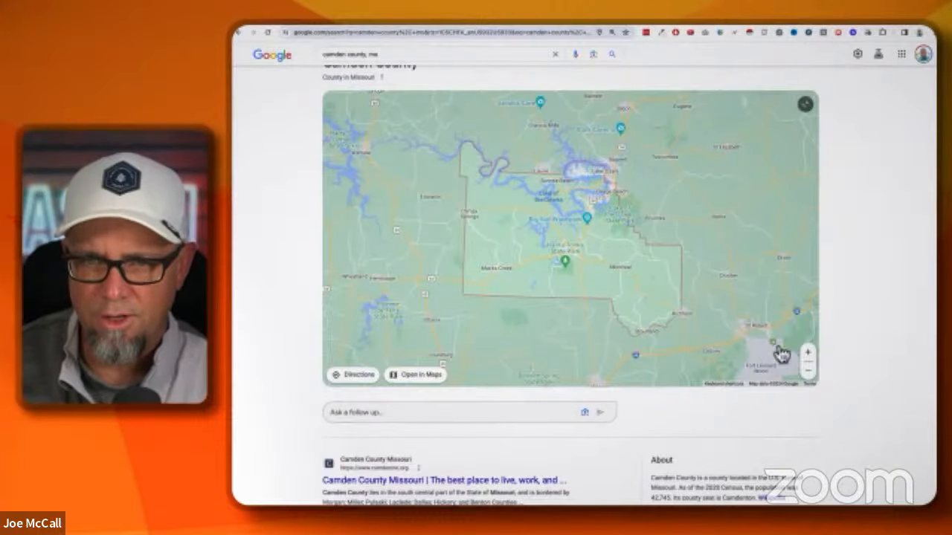
{"action": "left_click", "coordinate": [808, 371]}
{"action": "left_click", "coordinate": [808, 373]}
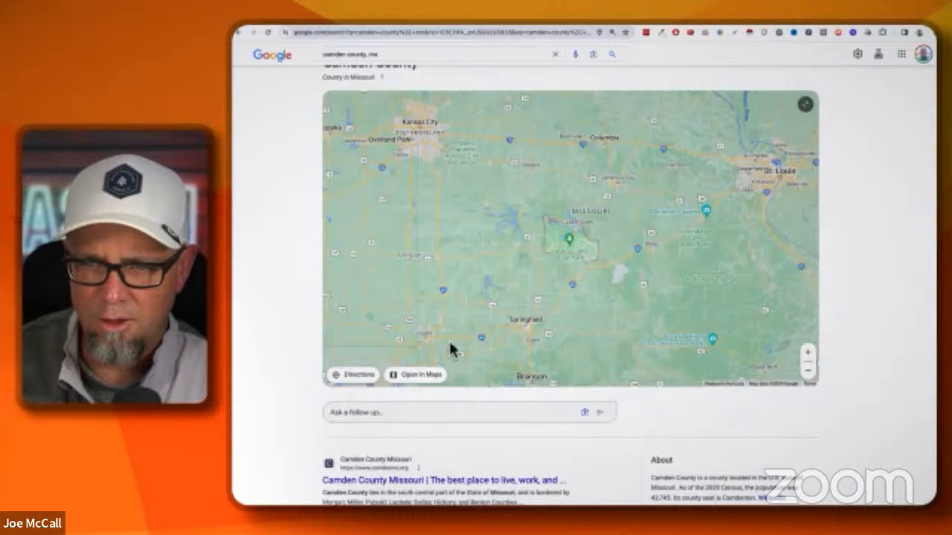
{"action": "left_click_drag", "start_coordinate": [495, 348], "coordinate": [486, 290]}
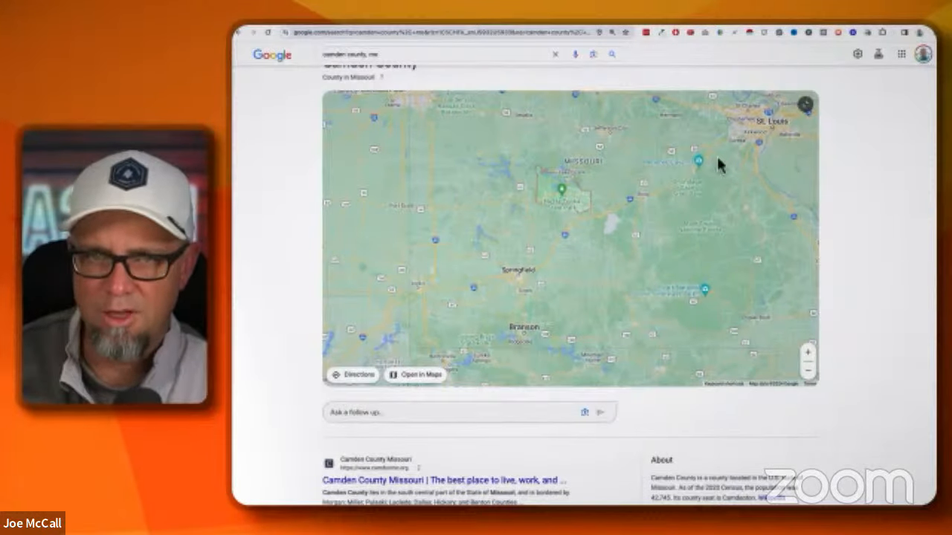
- Check the LandWatch county list, search Google for "jasper county, mo" and expand the county map
{"action": "left_click", "coordinate": [712, 24]}
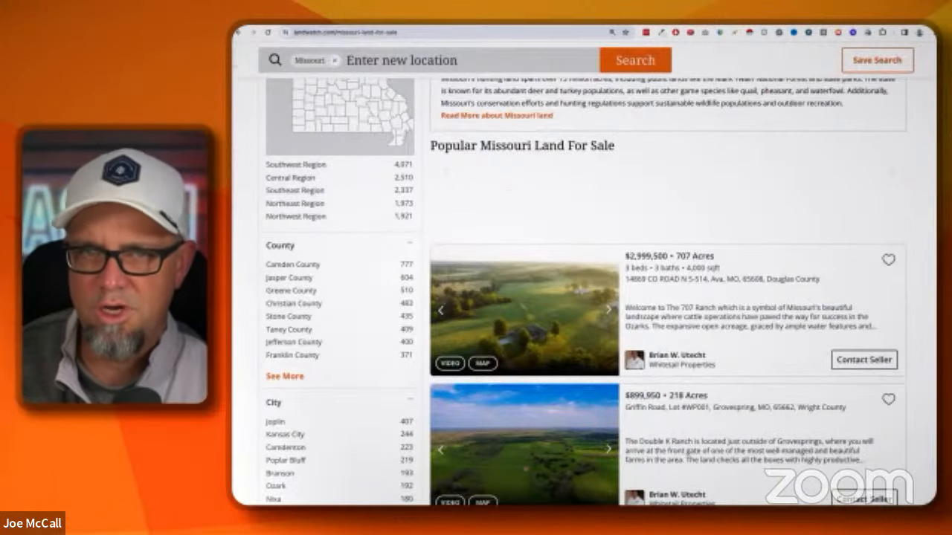
{"action": "left_click", "coordinate": [354, 24]}
{"action": "double_click", "coordinate": [335, 54]}
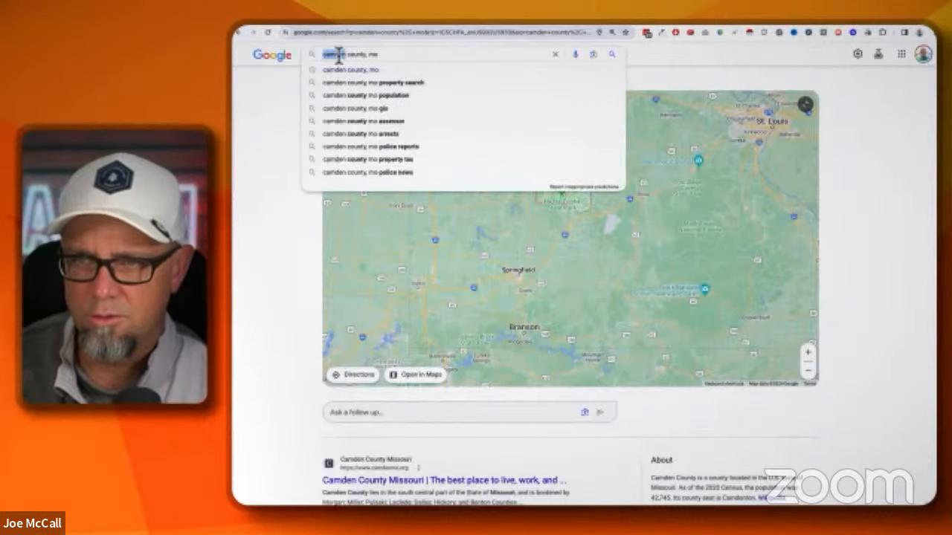
{"action": "type", "text": "jasper"}
{"action": "key", "text": "Return"}
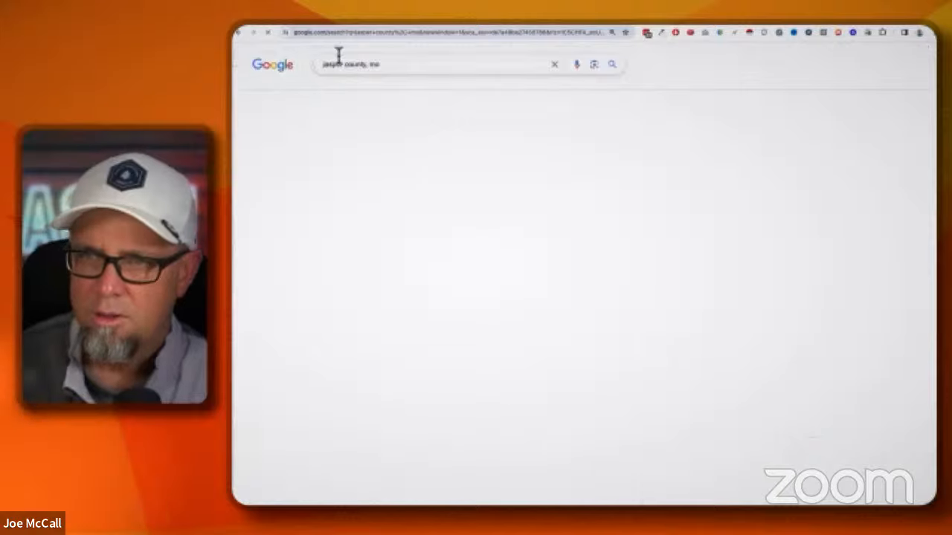
{"action": "left_click", "coordinate": [642, 272]}
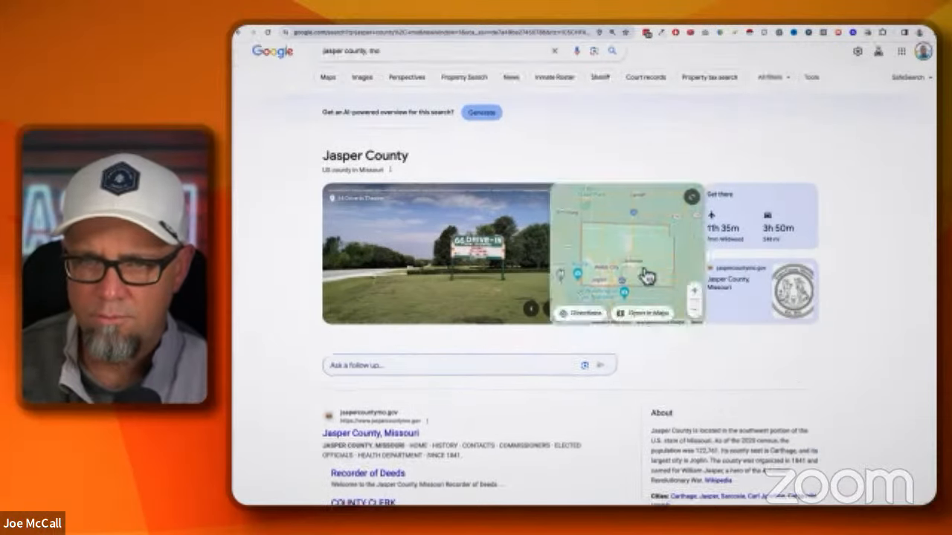
- Examine Jasper County's location on the map relative to the surrounding cities and states
{"action": "left_click", "coordinate": [808, 370]}
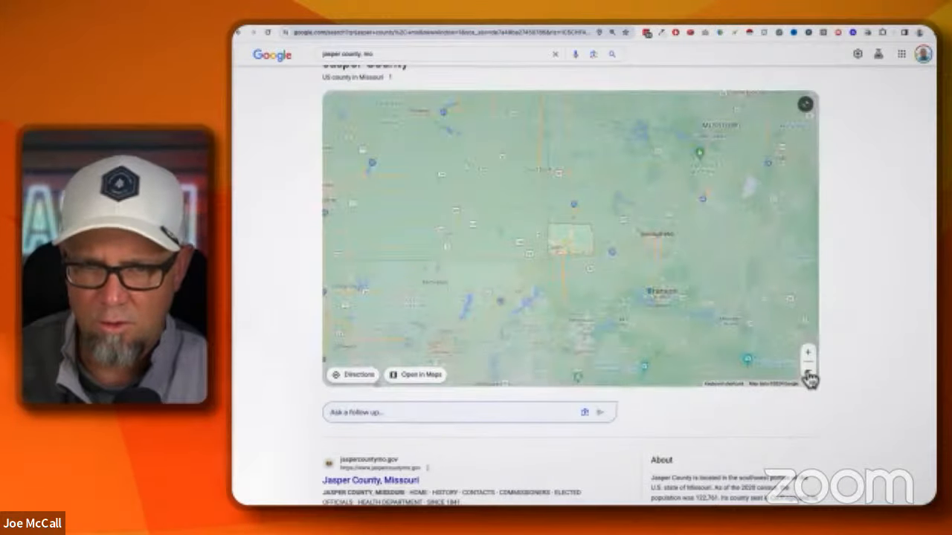
{"action": "left_click", "coordinate": [808, 370]}
{"action": "left_click", "coordinate": [808, 370]}
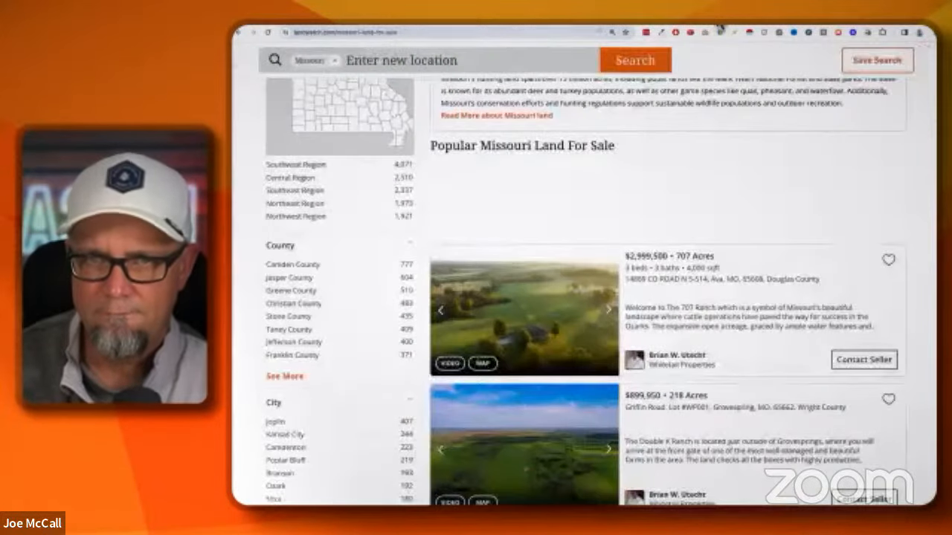
- Recheck the LandWatch county list, search Google for "greene county, mo" and expand the county map
{"action": "key", "text": "ctrl+Tab"}
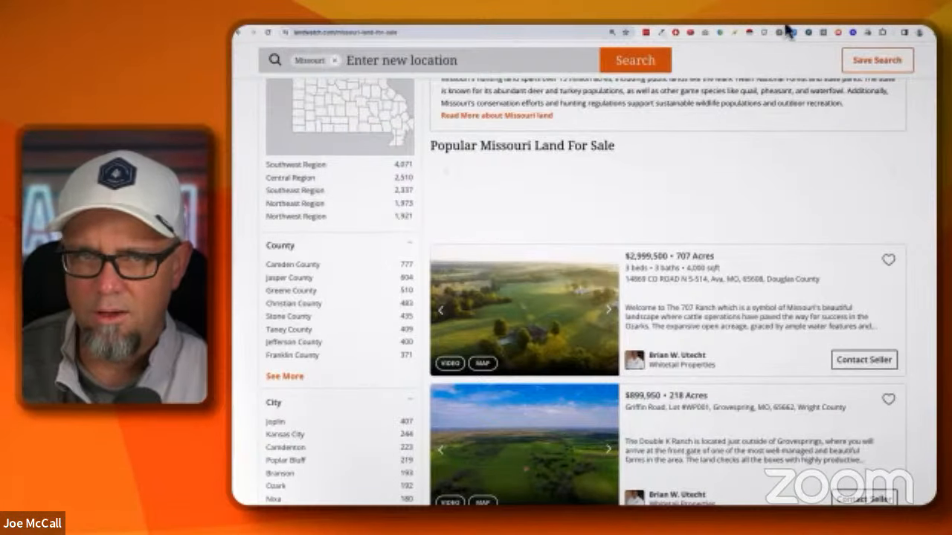
{"action": "key", "text": "ctrl+shift+Tab"}
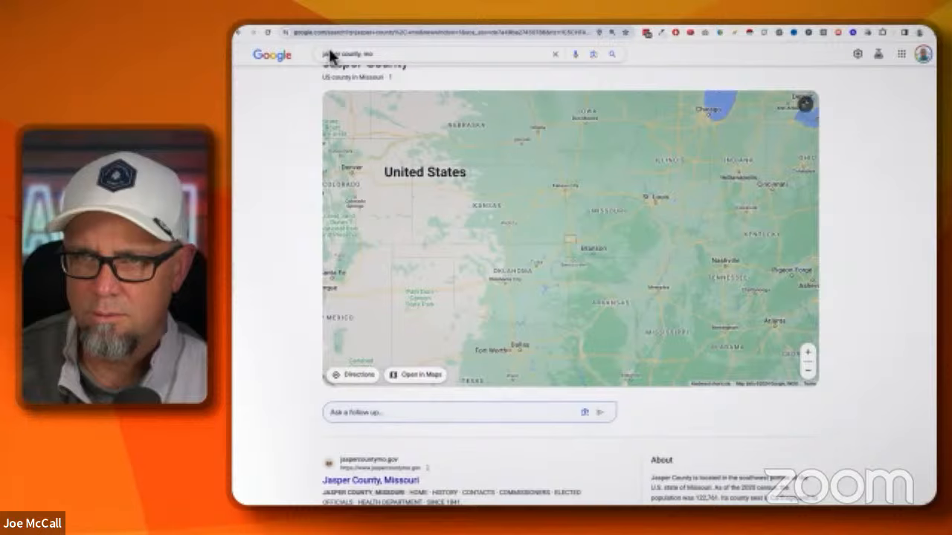
{"action": "left_click", "coordinate": [329, 52]}
{"action": "type", "text": "greene"}
{"action": "key", "text": "Return"}
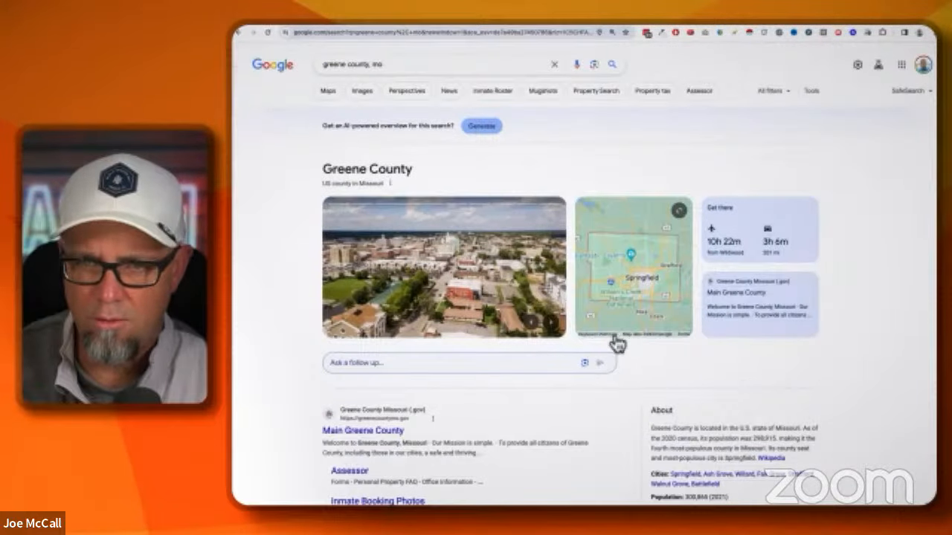
{"action": "left_click", "coordinate": [648, 325]}
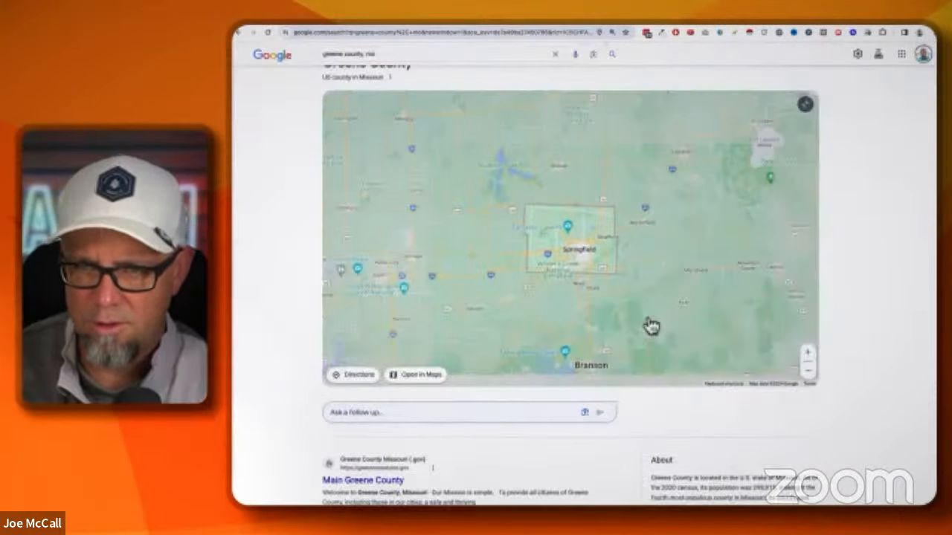
- Examine Greene County's location around Springfield relative to Branson, St. Louis and the neighbouring states
{"action": "left_click", "coordinate": [808, 376]}
{"action": "left_click", "coordinate": [807, 375]}
{"action": "left_click", "coordinate": [808, 376]}
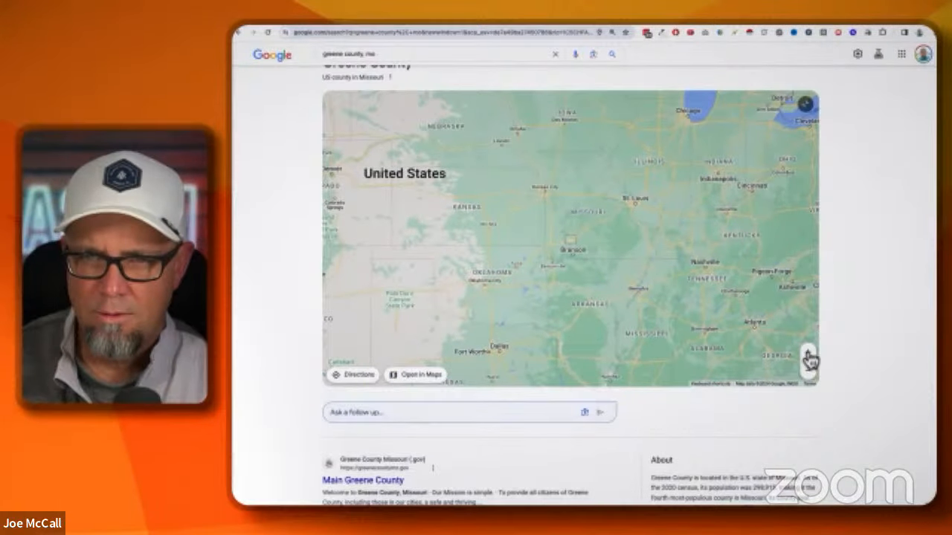
{"action": "left_click", "coordinate": [808, 358]}
{"action": "left_click", "coordinate": [809, 359]}
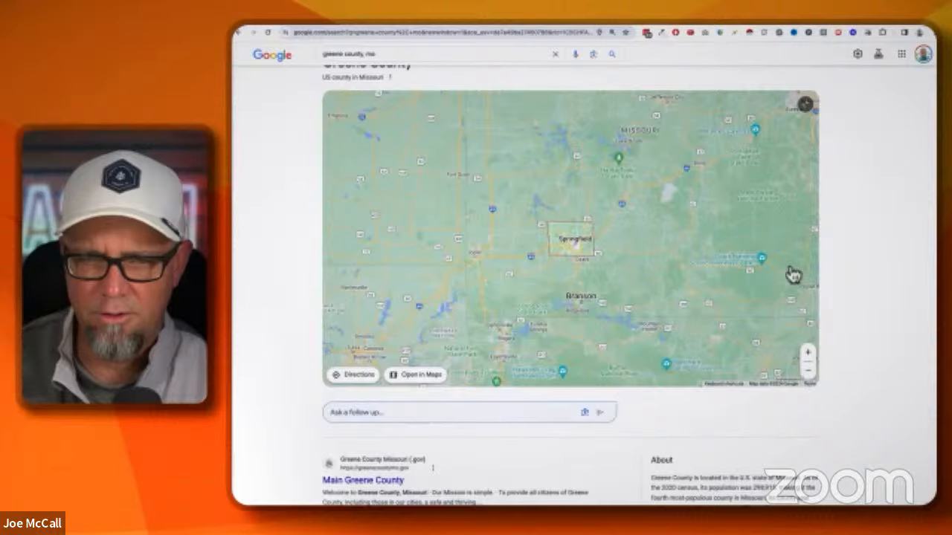
{"action": "left_click_drag", "start_coordinate": [793, 275], "coordinate": [708, 191]}
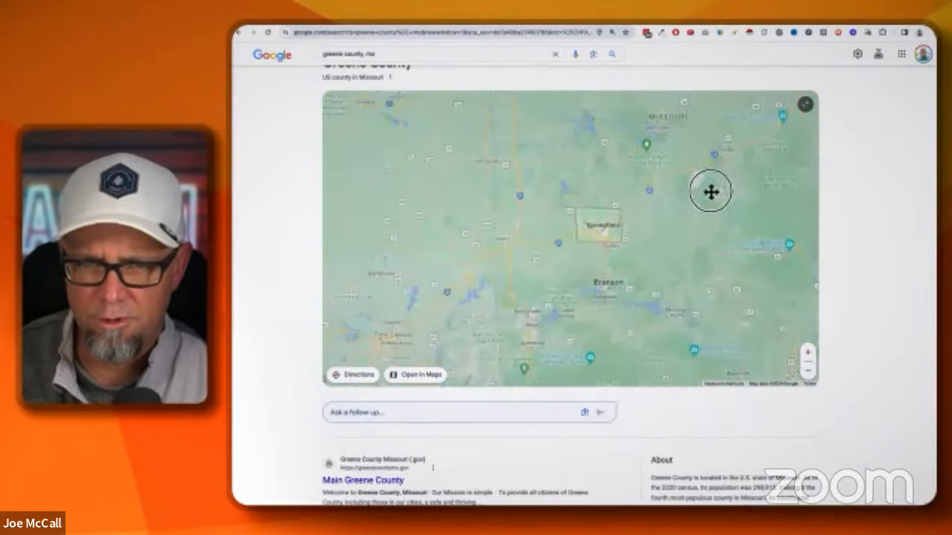
{"action": "left_click", "coordinate": [808, 370]}
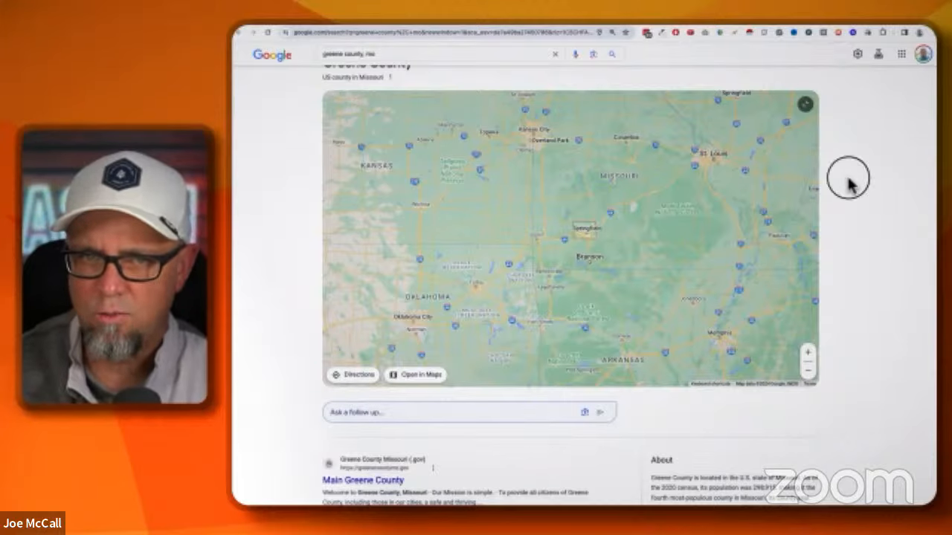
- Search Google for "taney county, mo" and examine the county's location around Branson and relative to Springfield on the map
{"action": "double_click", "coordinate": [327, 54]}
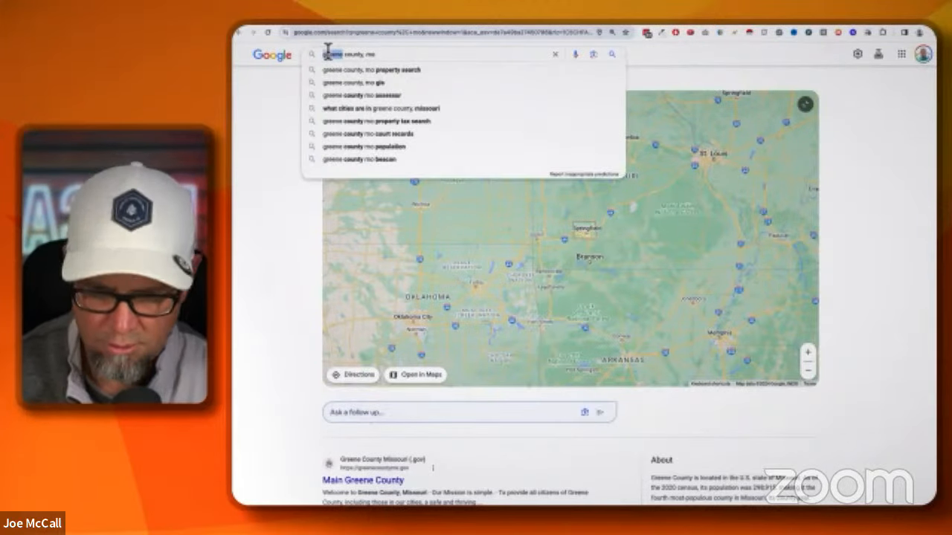
{"action": "type", "text": "tany"}
{"action": "key", "text": "Return"}
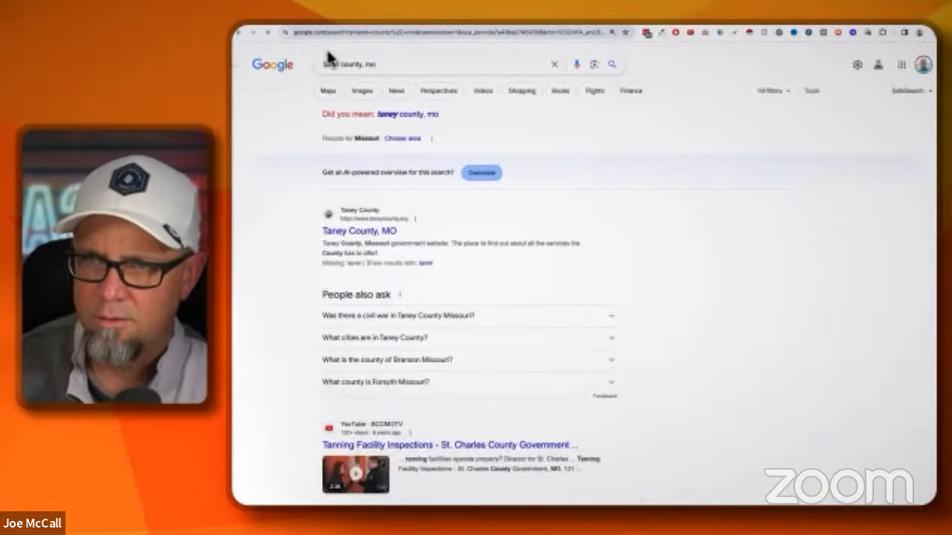
{"action": "left_click", "coordinate": [388, 117]}
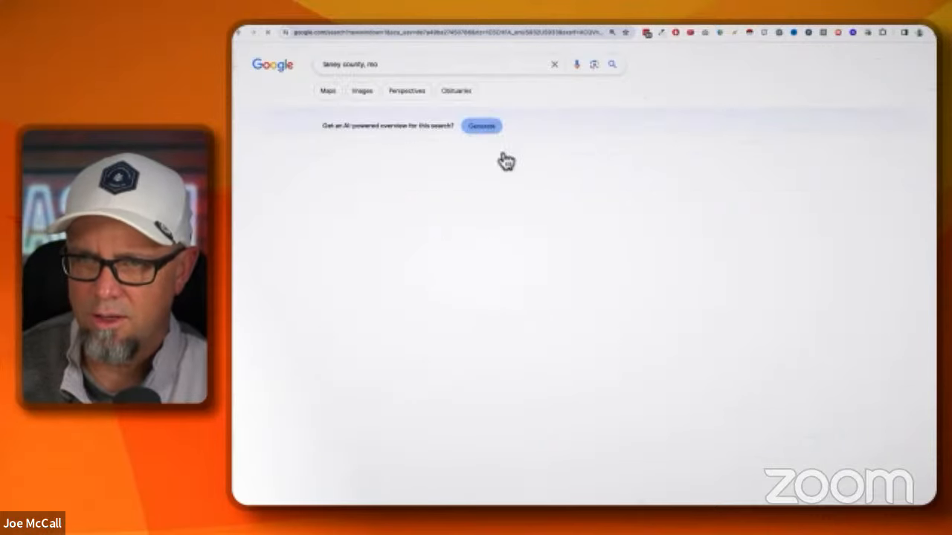
{"action": "scroll", "coordinate": [645, 280], "scroll_direction": "down", "scroll_amount": 1}
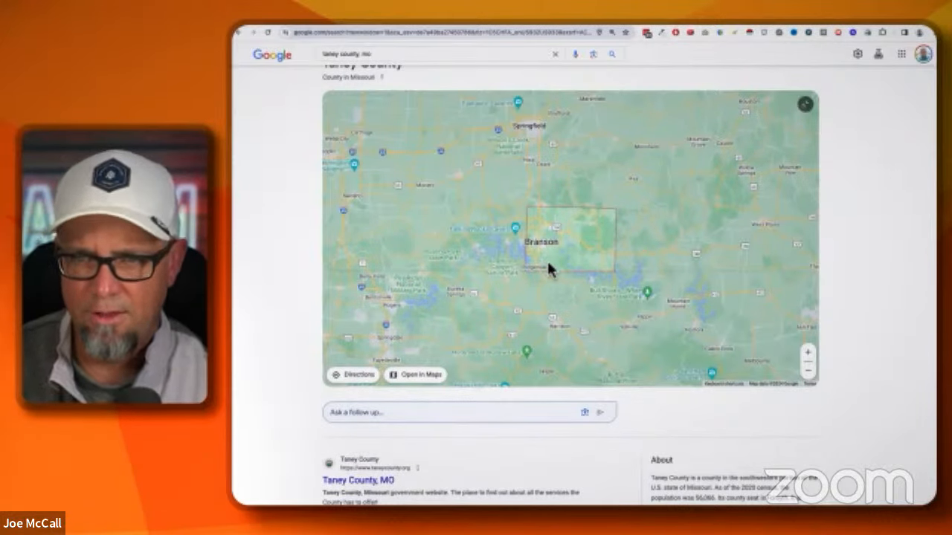
{"action": "scroll", "coordinate": [548, 269], "scroll_direction": "up", "scroll_amount": 5}
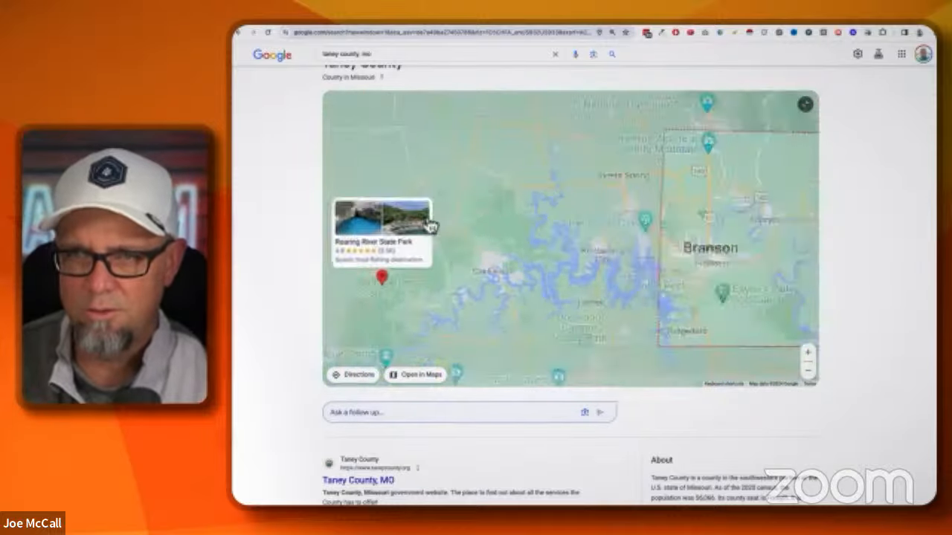
{"action": "scroll", "coordinate": [416, 230], "scroll_direction": "down", "scroll_amount": 5}
{"action": "scroll", "coordinate": [301, 232], "scroll_direction": "up", "scroll_amount": 2}
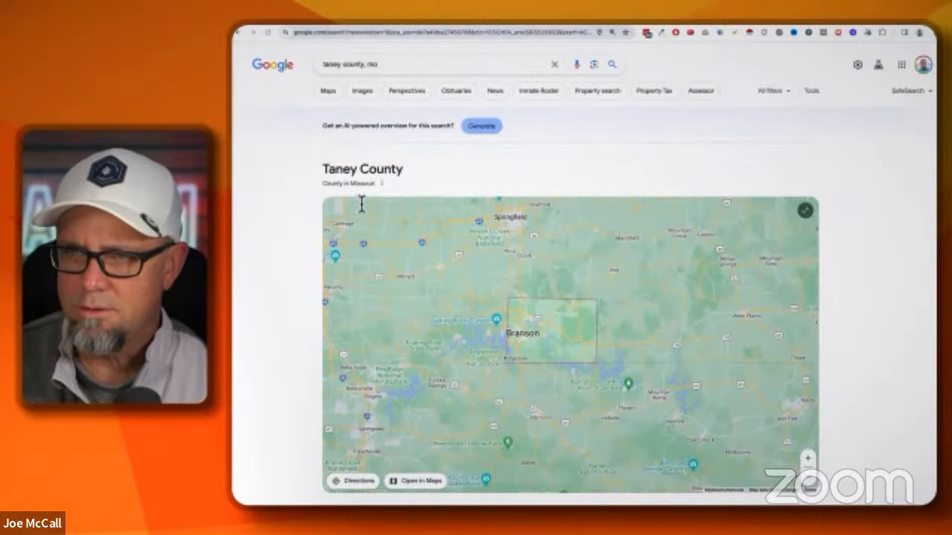
- Search Google for "christian county, mo" and "greene county, mo" in separate browser tabs
{"action": "left_click", "coordinate": [860, 26]}
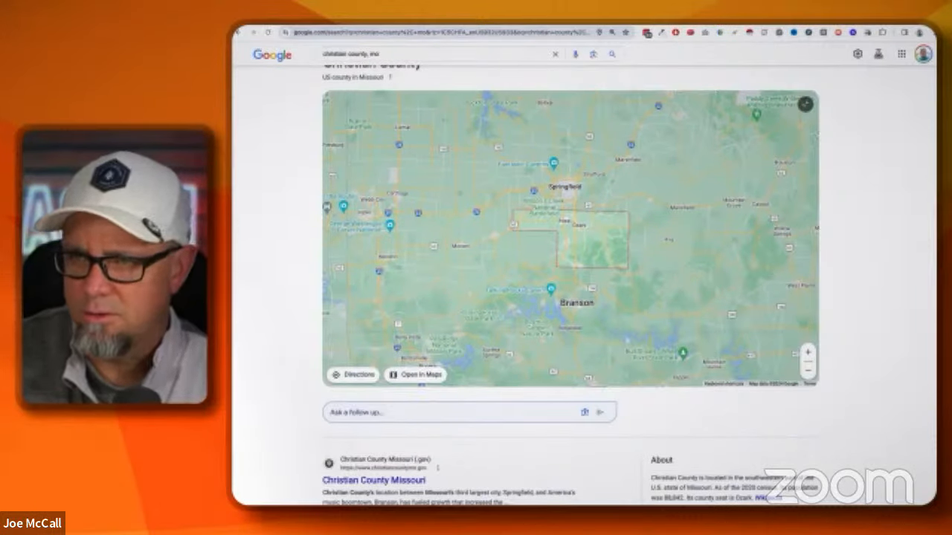
{"action": "left_click", "coordinate": [905, 28]}
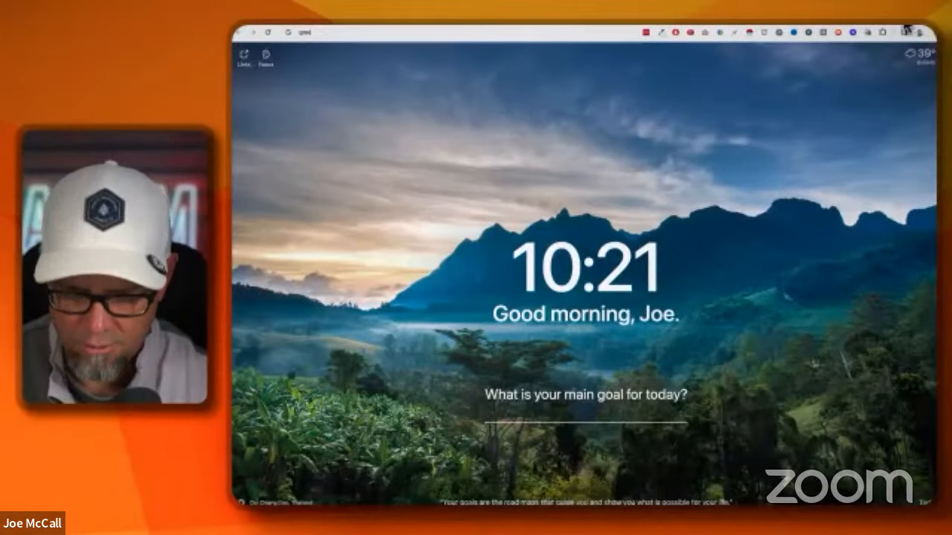
{"action": "key", "text": "Return"}
- Compare the map locations of Taney, Christian and Greene counties, and recheck the LandWatch county list for Missouri
{"action": "key", "text": "ctrl+Tab"}
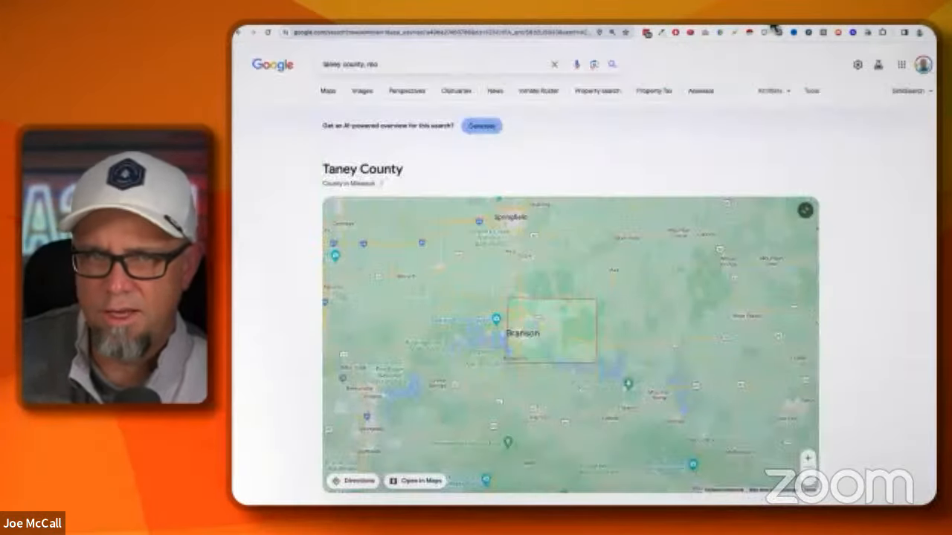
{"action": "key", "text": "ctrl+Tab"}
{"action": "scroll", "coordinate": [857, 153], "scroll_direction": "up", "scroll_amount": 5}
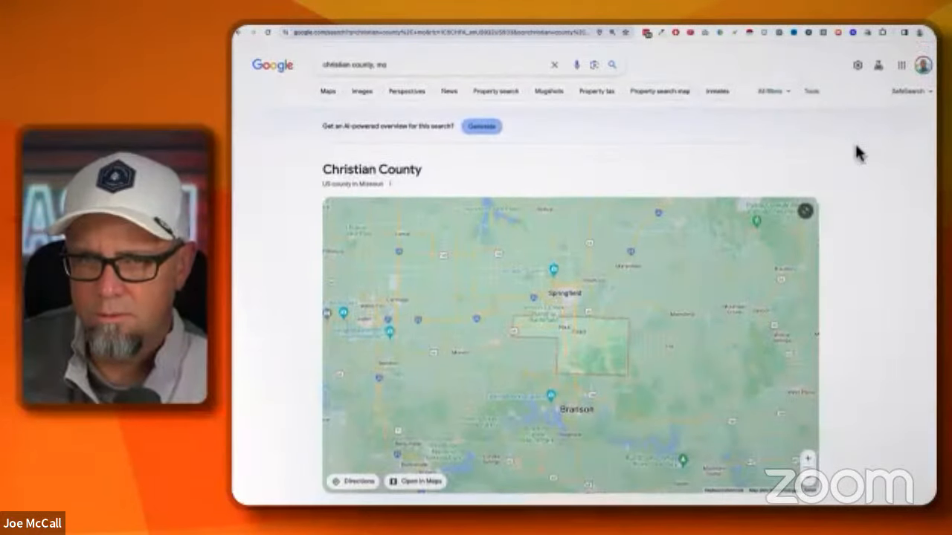
{"action": "key", "text": "ctrl+Tab"}
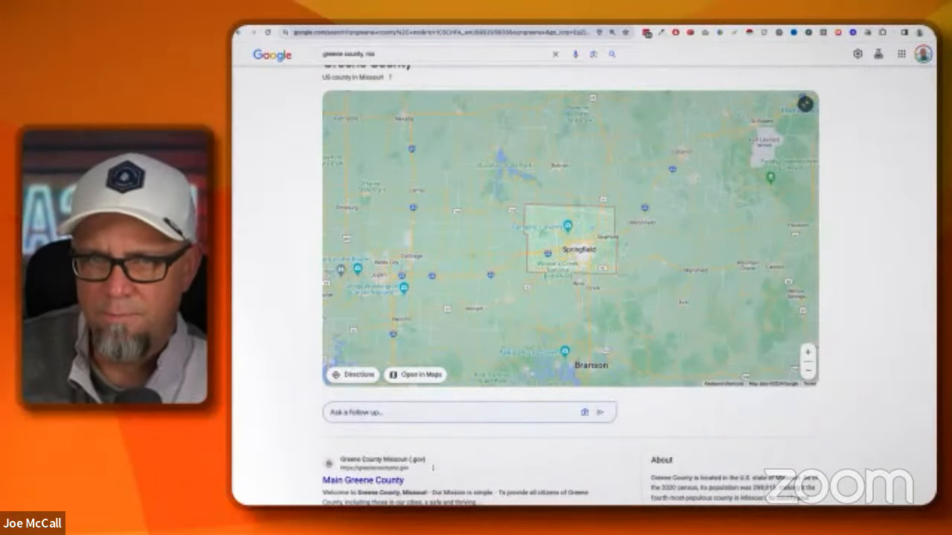
{"action": "key", "text": "ctrl+Tab"}
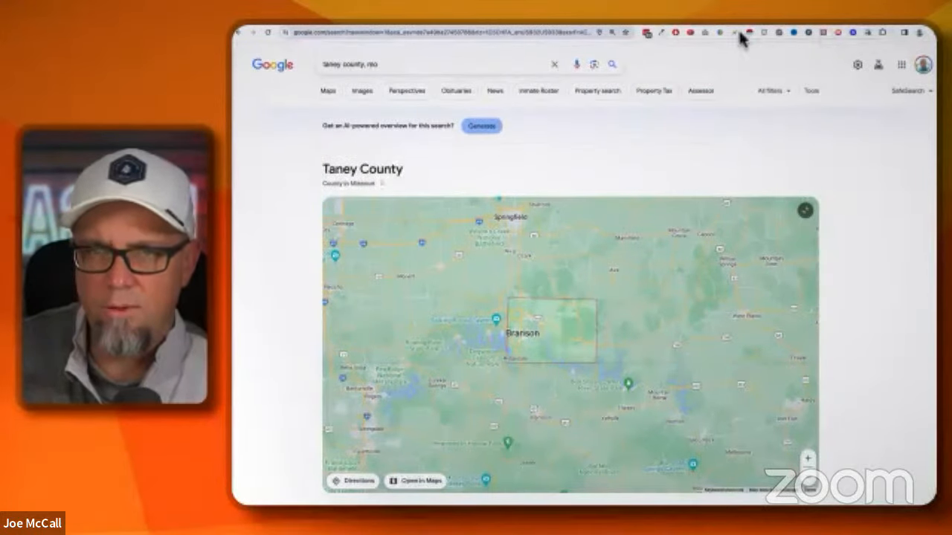
{"action": "key", "text": "ctrl+Tab"}
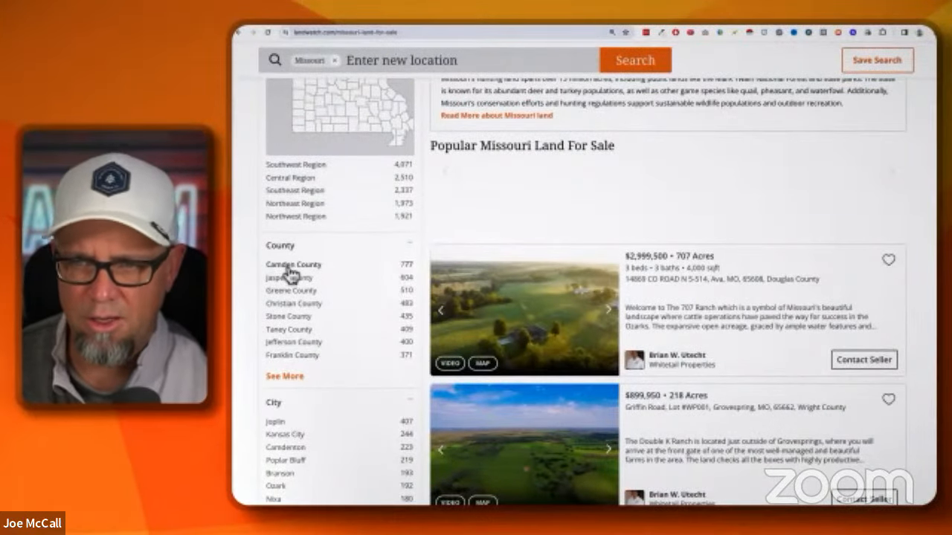
- Open zillow.com in a new tab and search for Taney County, MO
{"action": "key", "text": "ctrl+t"}
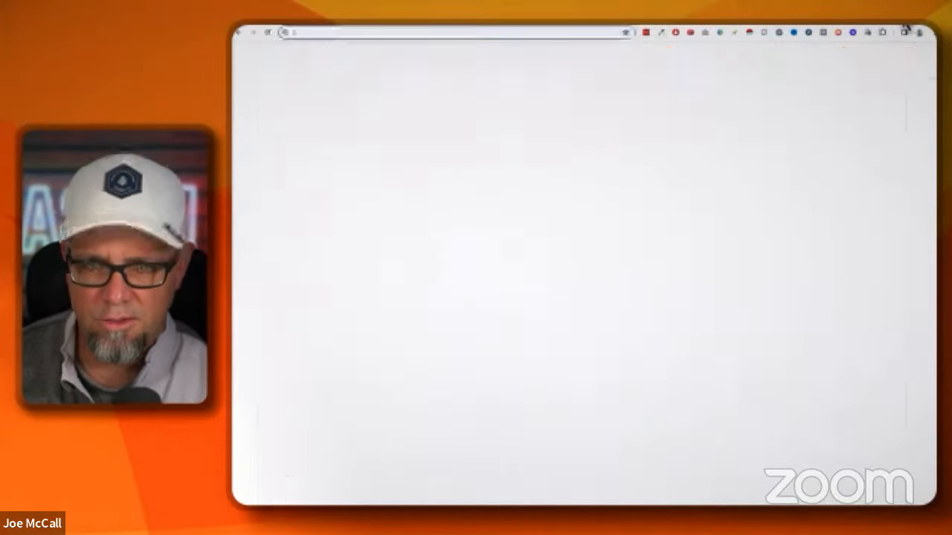
{"action": "type", "text": "zillow.com"}
{"action": "key", "text": "Return"}
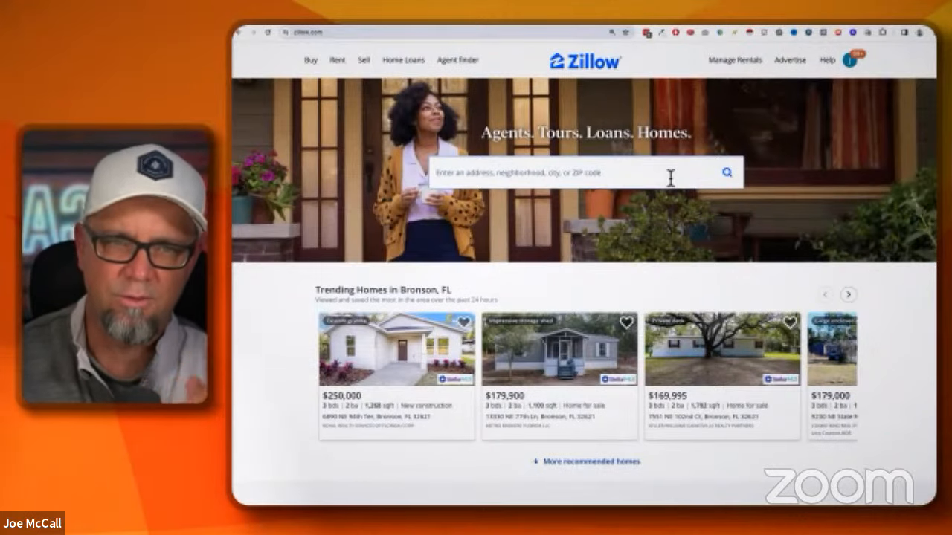
{"action": "left_click", "coordinate": [563, 177]}
{"action": "type", "text": "taney c"}
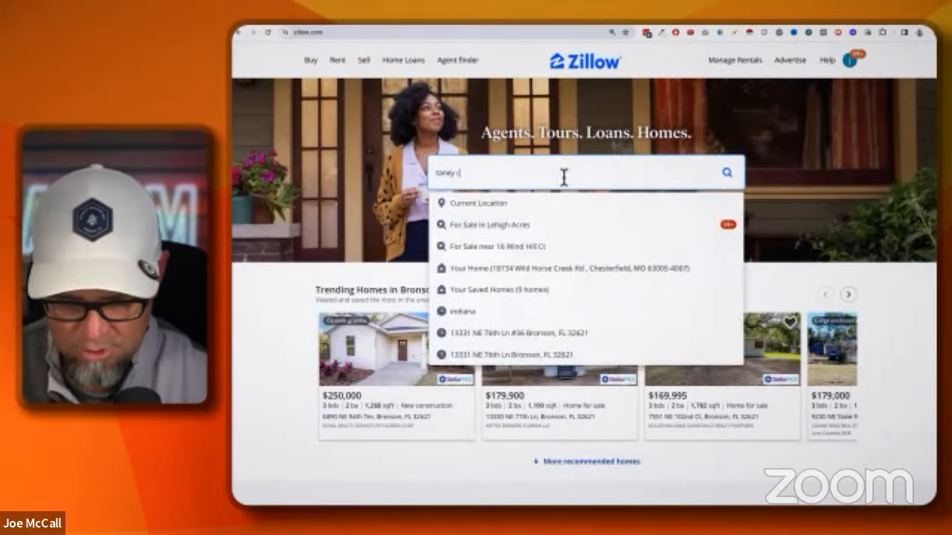
{"action": "type", "text": "ounty, mo"}
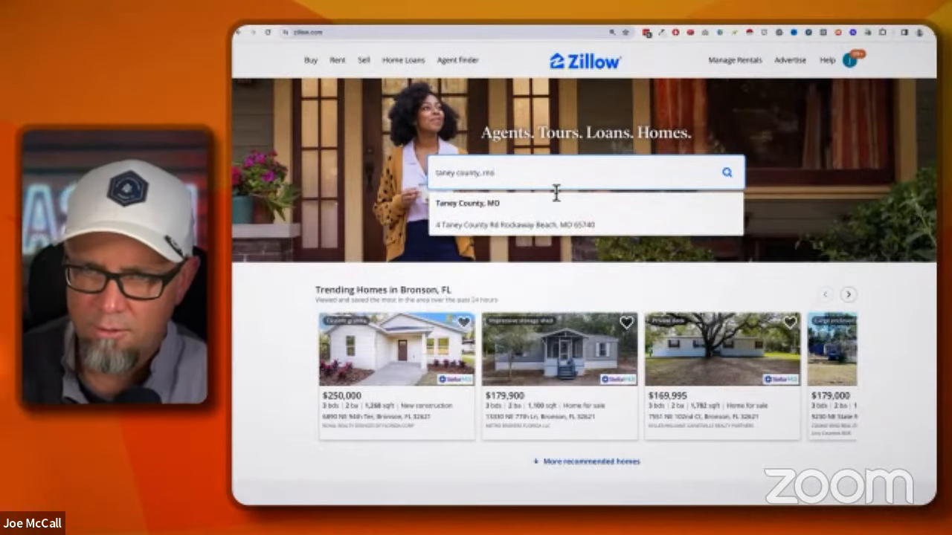
{"action": "left_click", "coordinate": [526, 203]}
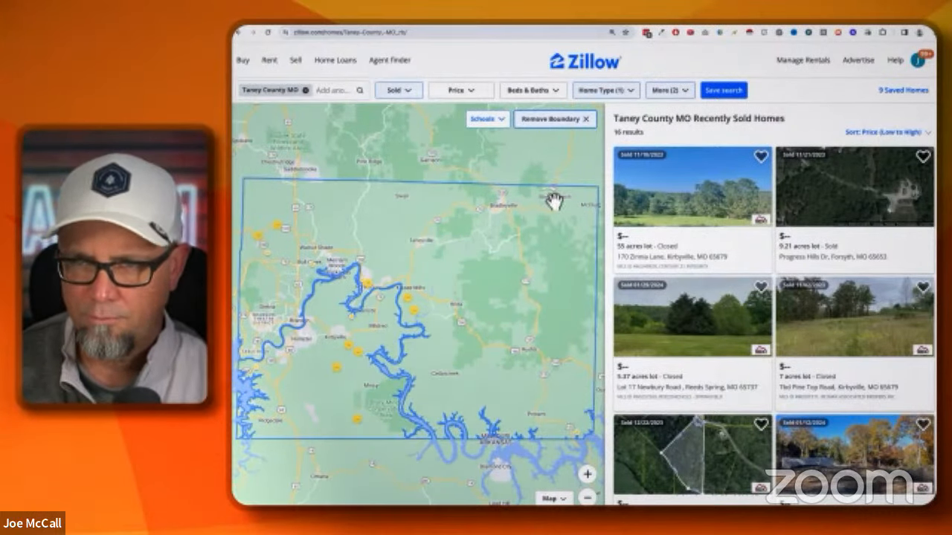
- Review the Sold and Home Type filters on the Taney County results and reset all filters
{"action": "left_click", "coordinate": [413, 92]}
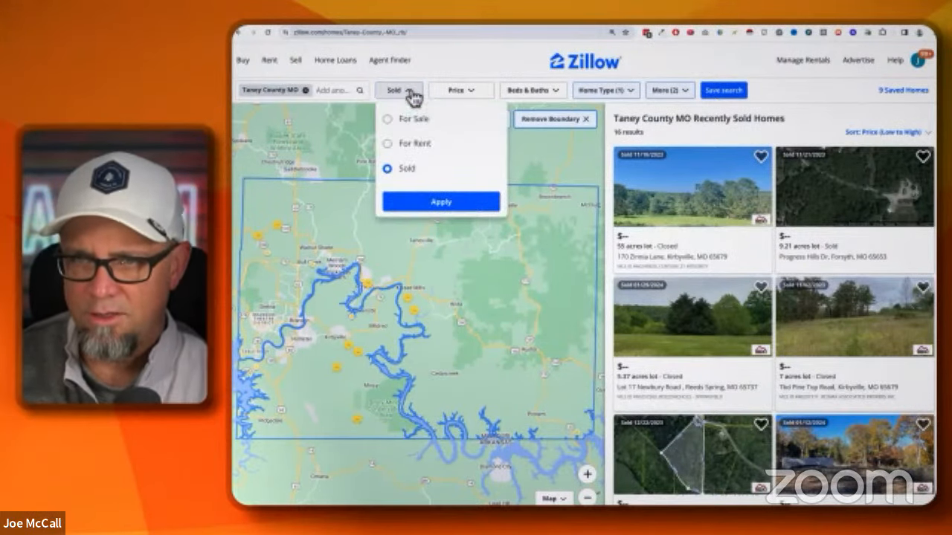
{"action": "left_click", "coordinate": [610, 92]}
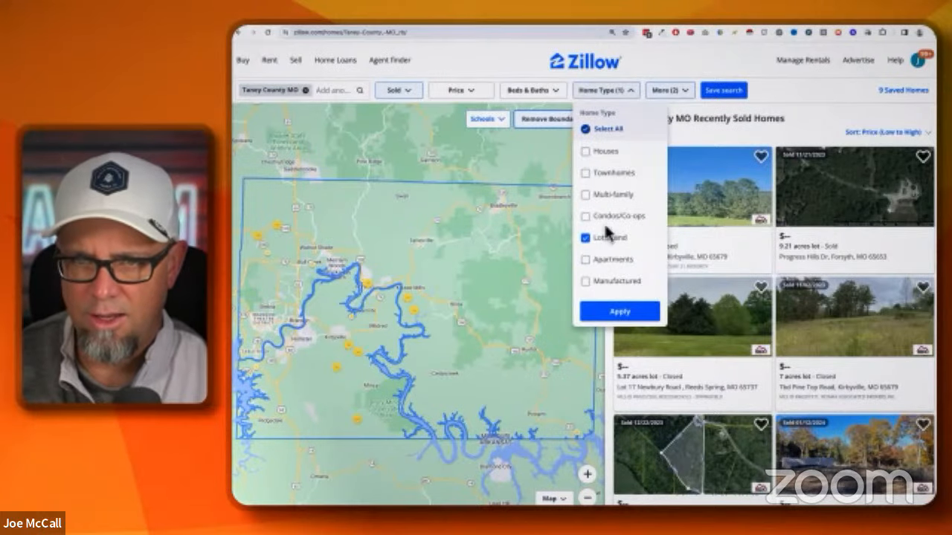
{"action": "left_click", "coordinate": [620, 312]}
{"action": "left_click", "coordinate": [683, 90]}
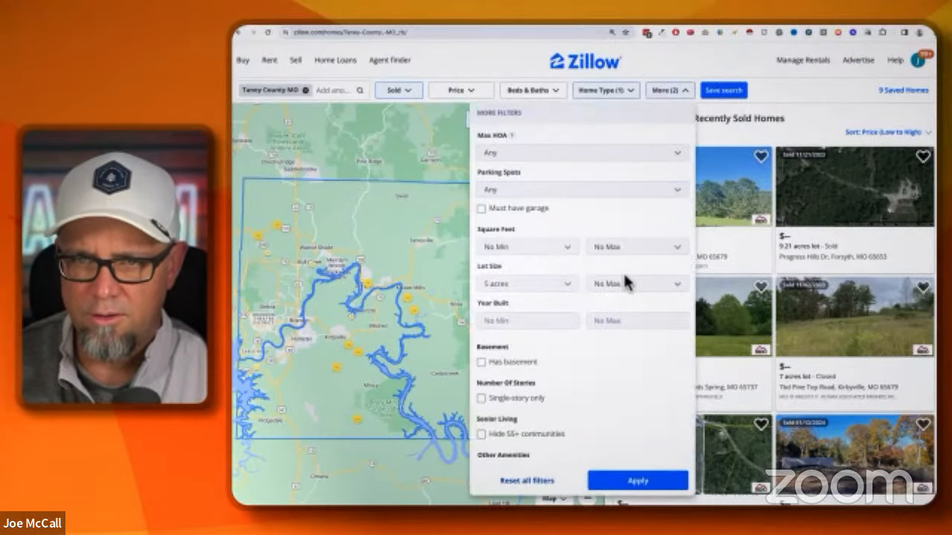
{"action": "left_click", "coordinate": [529, 480]}
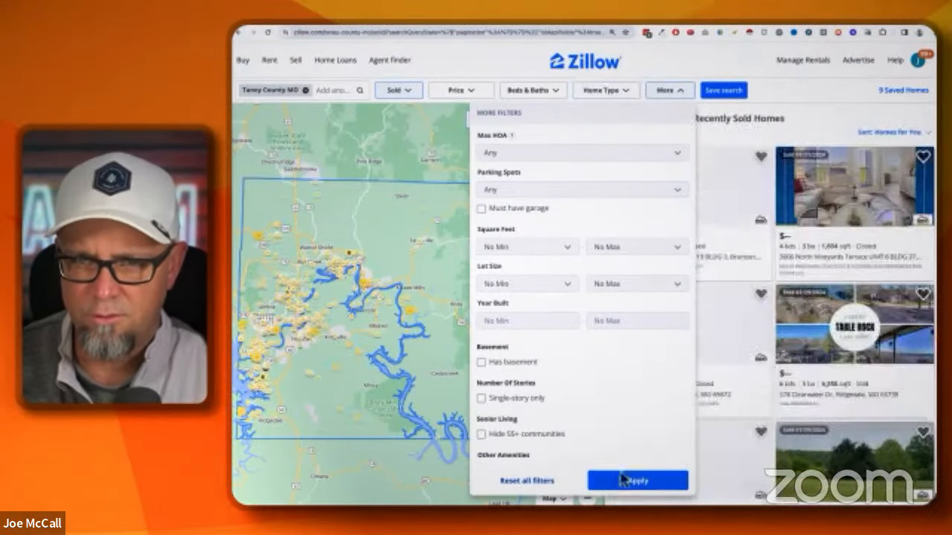
{"action": "left_click", "coordinate": [638, 481]}
- Limit the home type of the sold Taney County listings to Lots/Land only
{"action": "left_click", "coordinate": [607, 92]}
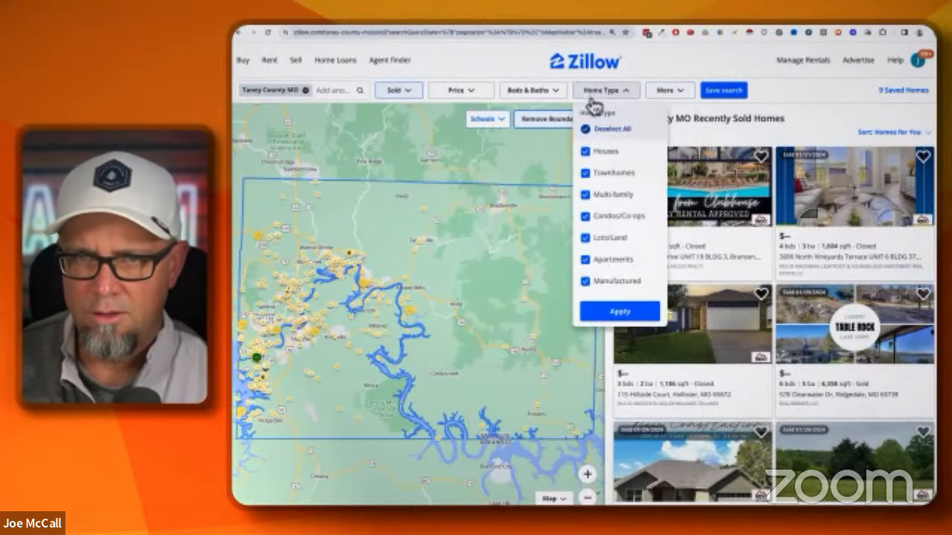
{"action": "left_click", "coordinate": [608, 132]}
{"action": "left_click", "coordinate": [587, 238]}
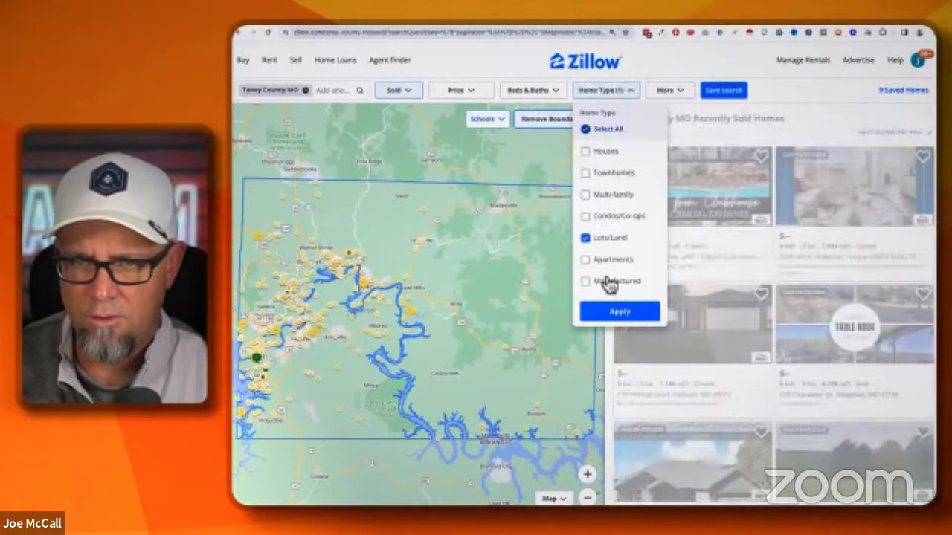
{"action": "left_click", "coordinate": [622, 313]}
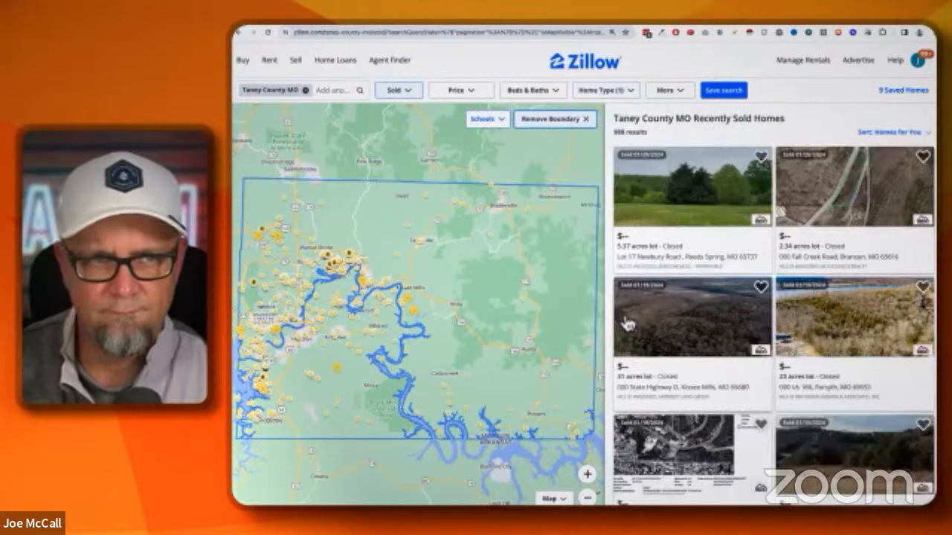
{"action": "left_click", "coordinate": [606, 91]}
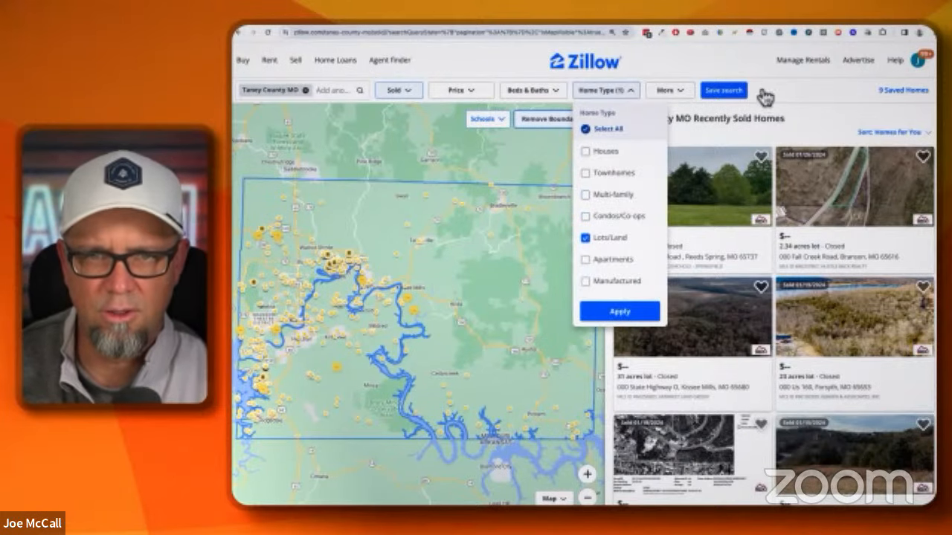
{"action": "left_click", "coordinate": [736, 72]}
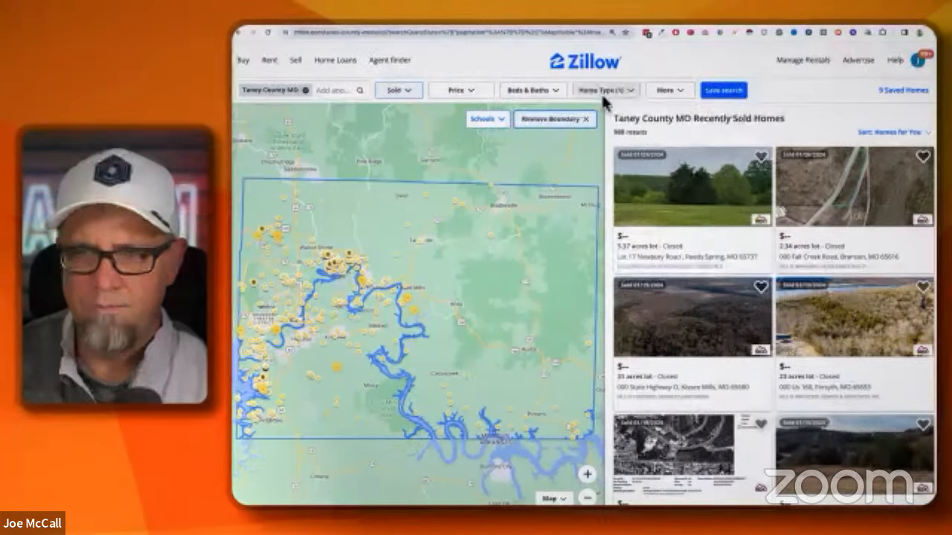
- Restrict the Taney County land results to properties sold in the last 90 days
{"action": "left_click", "coordinate": [667, 91]}
{"action": "scroll", "coordinate": [606, 284], "scroll_direction": "down", "scroll_amount": 6}
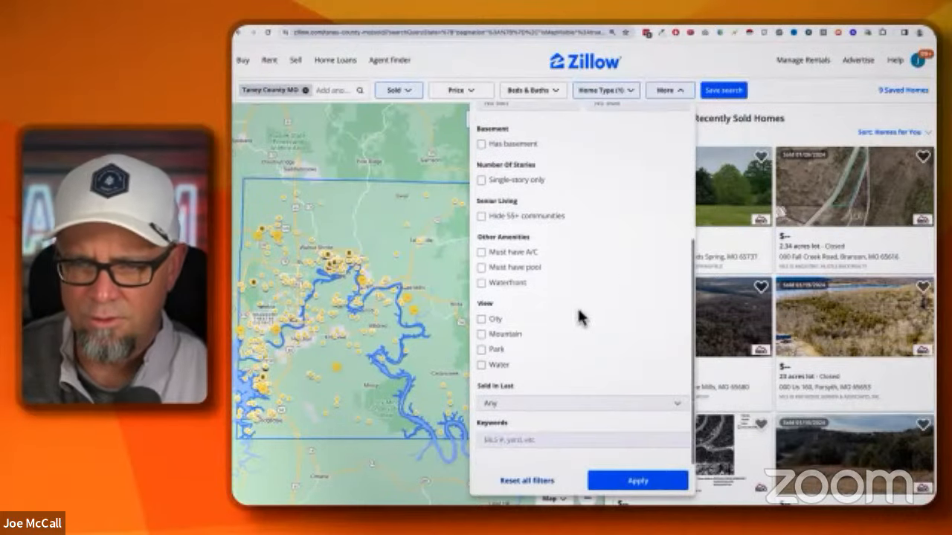
{"action": "left_click", "coordinate": [513, 405]}
{"action": "left_click", "coordinate": [526, 467]}
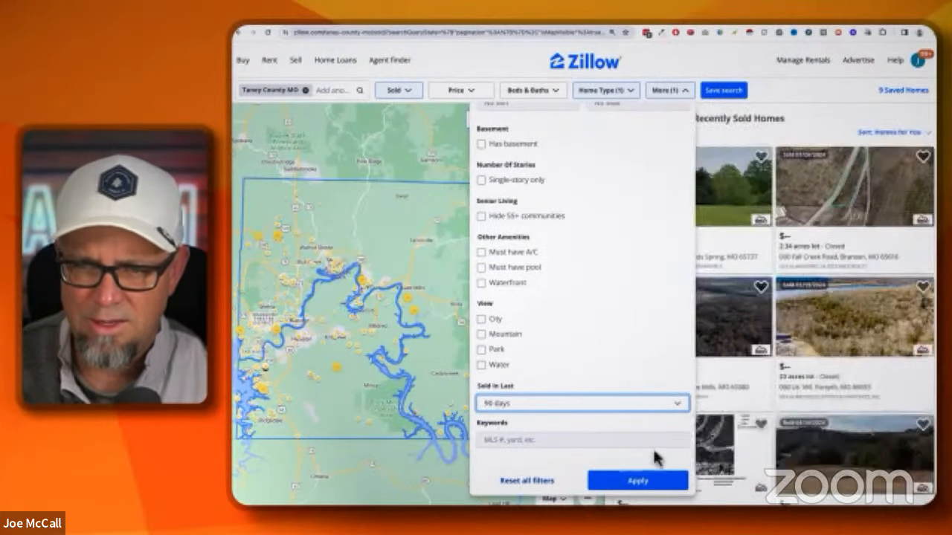
{"action": "left_click", "coordinate": [647, 487]}
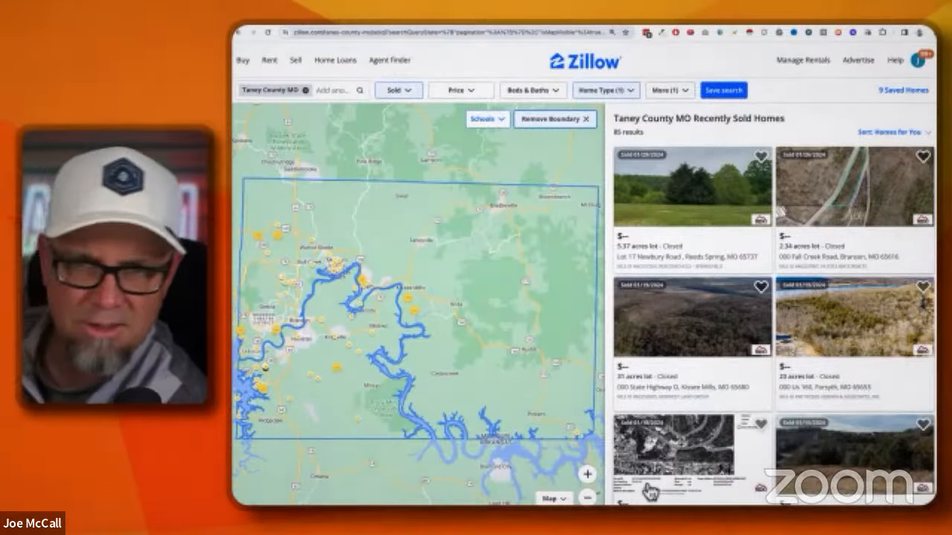
- Replace the Zillow search location with Christian County, MO, followed by Greene County, MO, keeping the sold land filters
{"action": "left_click", "coordinate": [305, 90]}
{"action": "left_click", "coordinate": [418, 139]}
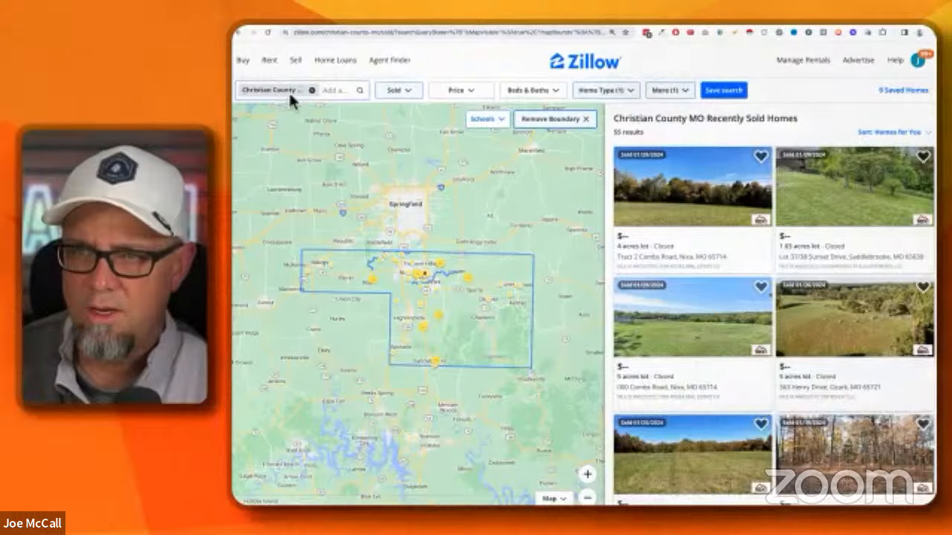
{"action": "left_click", "coordinate": [311, 90]}
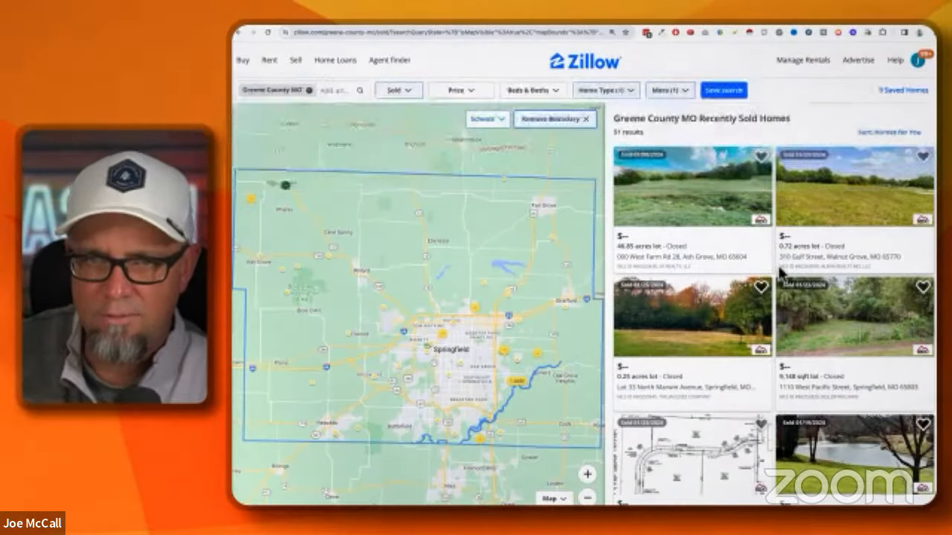
- Check the LandWatch county list and look up Camden County, MO's recently sold land on Zillow
{"action": "left_click", "coordinate": [578, 29]}
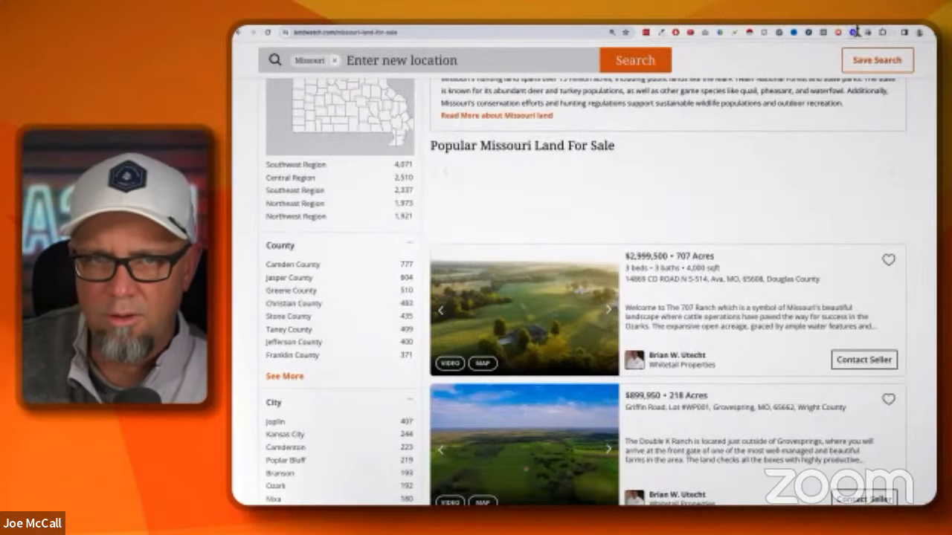
{"action": "key", "text": "ctrl+Tab"}
{"action": "key", "text": "ctrl+Tab"}
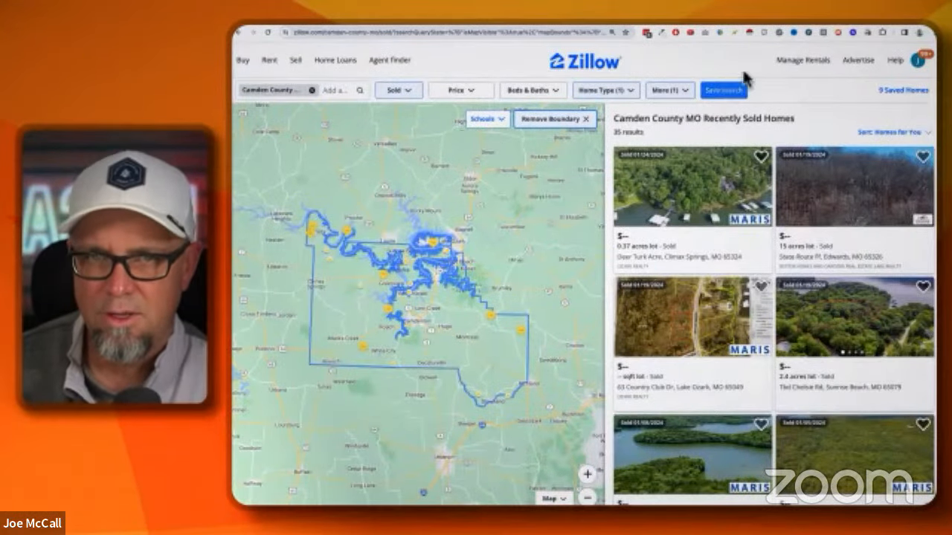
{"action": "key", "text": "ctrl+Tab"}
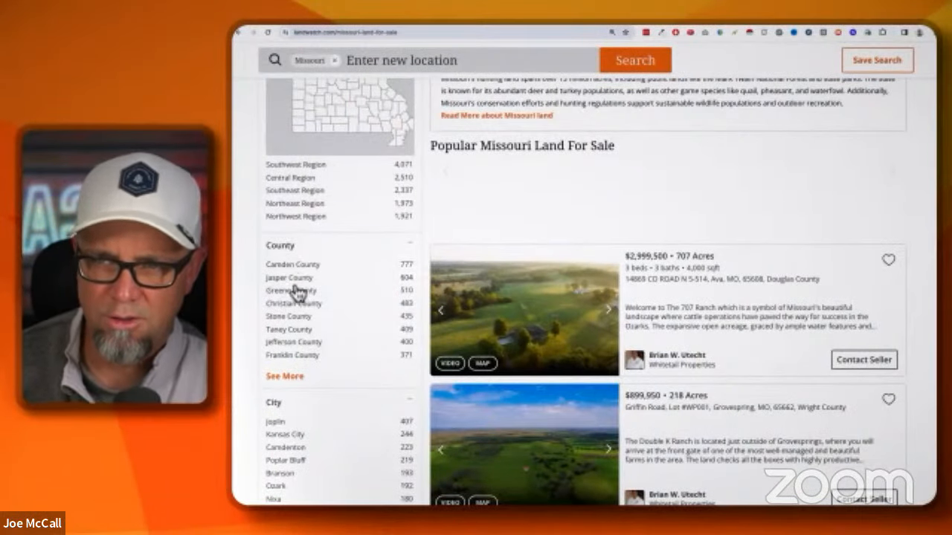
- Switch back to Zillow and replace the search location with Jasper County, MO
{"action": "left_click", "coordinate": [857, 25]}
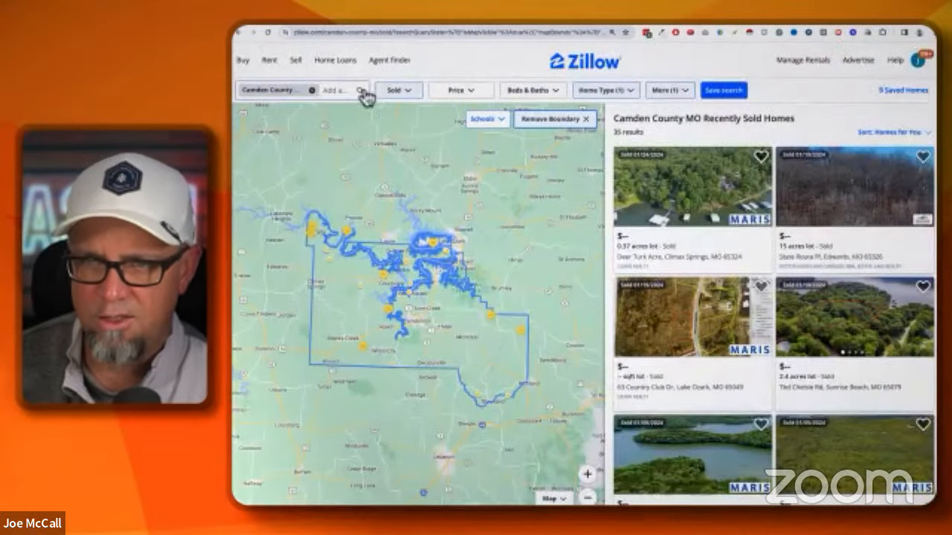
{"action": "left_click", "coordinate": [310, 89]}
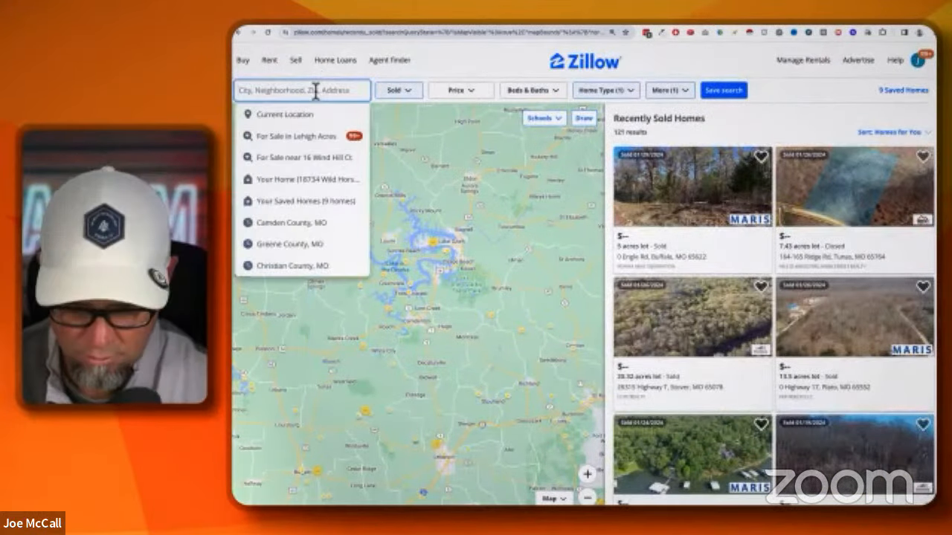
{"action": "left_click", "coordinate": [282, 253]}
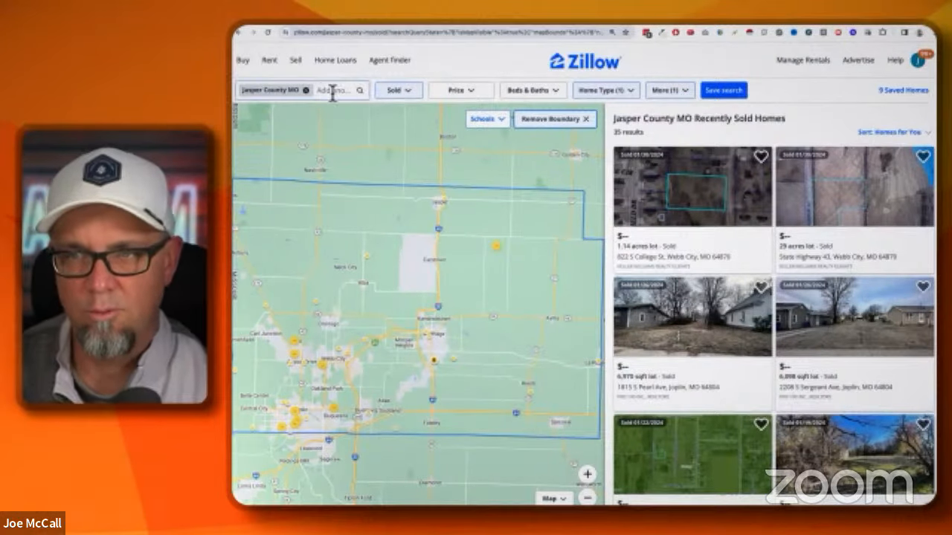
- Replace the Zillow search location with Taney County, MO, keeping the sold land filters
{"action": "left_click", "coordinate": [306, 90]}
{"action": "left_click", "coordinate": [314, 90]}
{"action": "type", "text": "ta"}
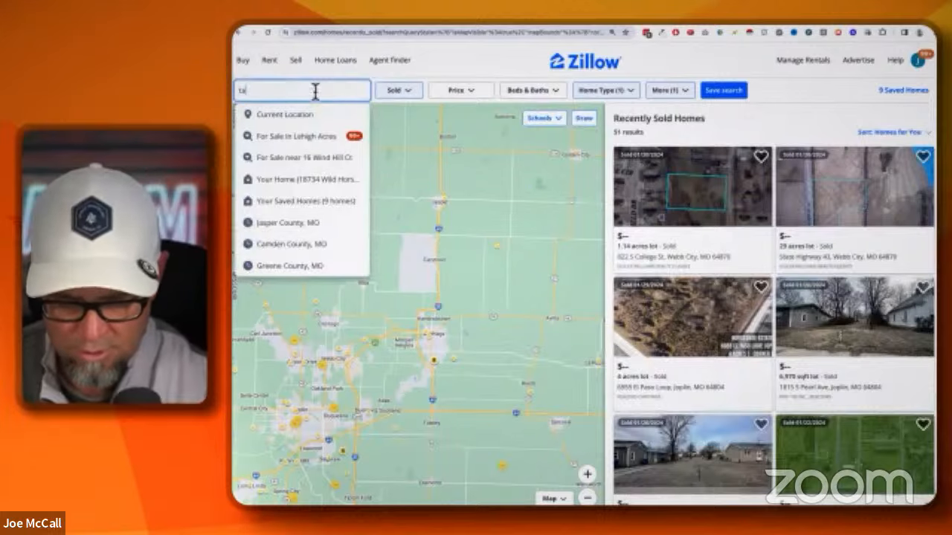
{"action": "type", "text": "ney count"}
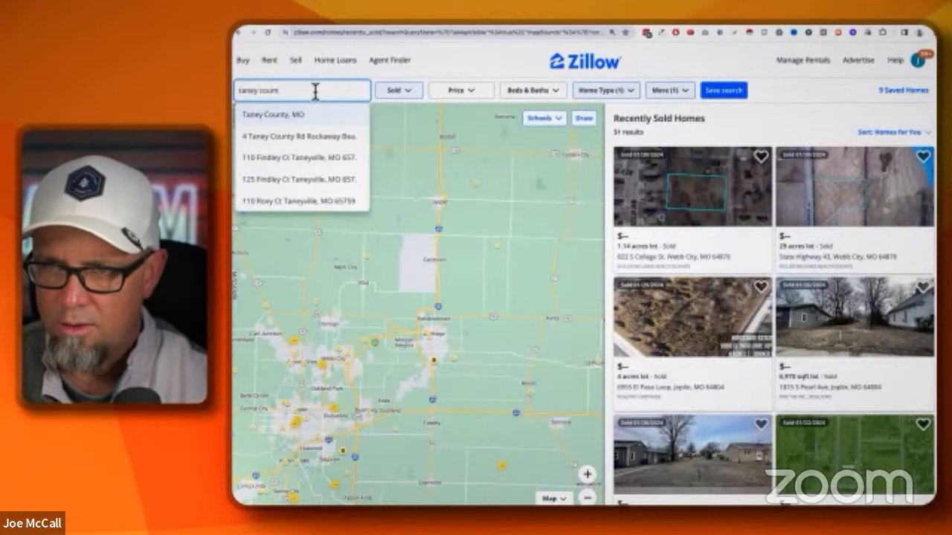
{"action": "left_click", "coordinate": [304, 116]}
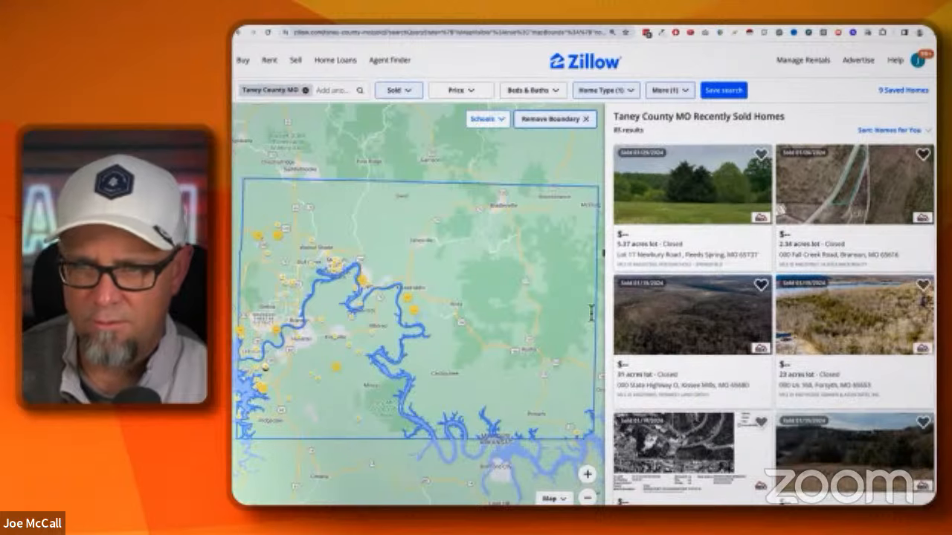
- Examine where Taney County's recently sold land lies on the map and look through the sold listings
{"action": "left_click", "coordinate": [588, 498]}
{"action": "left_click", "coordinate": [588, 498]}
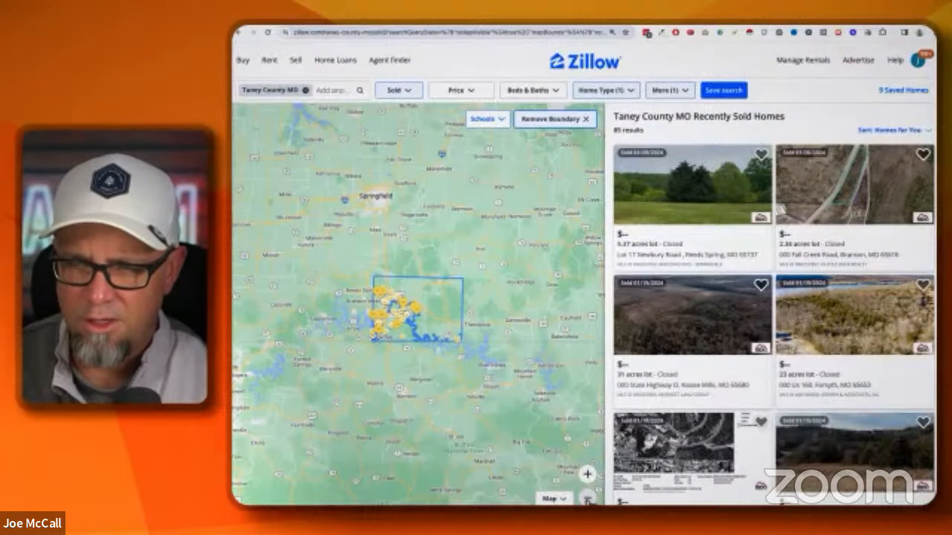
{"action": "left_click", "coordinate": [588, 474]}
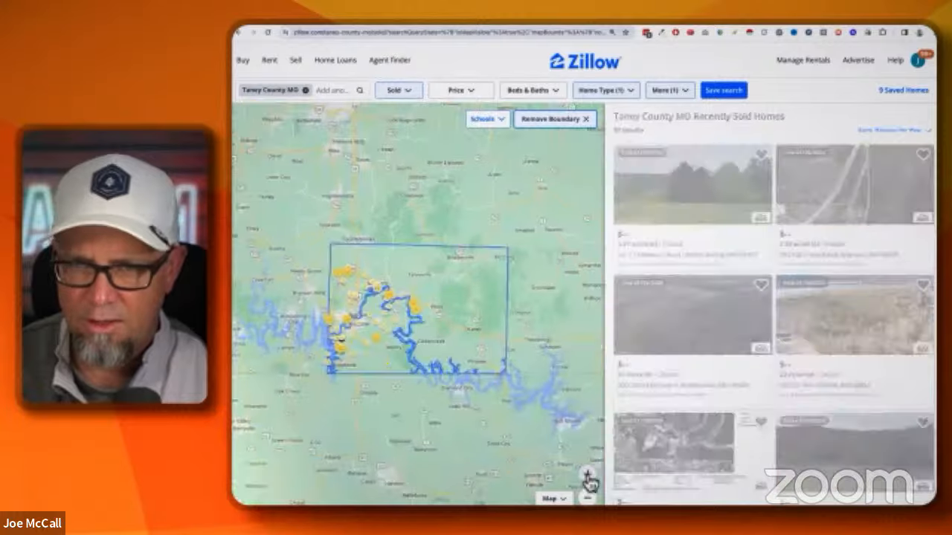
{"action": "left_click", "coordinate": [587, 474]}
{"action": "left_click", "coordinate": [587, 498]}
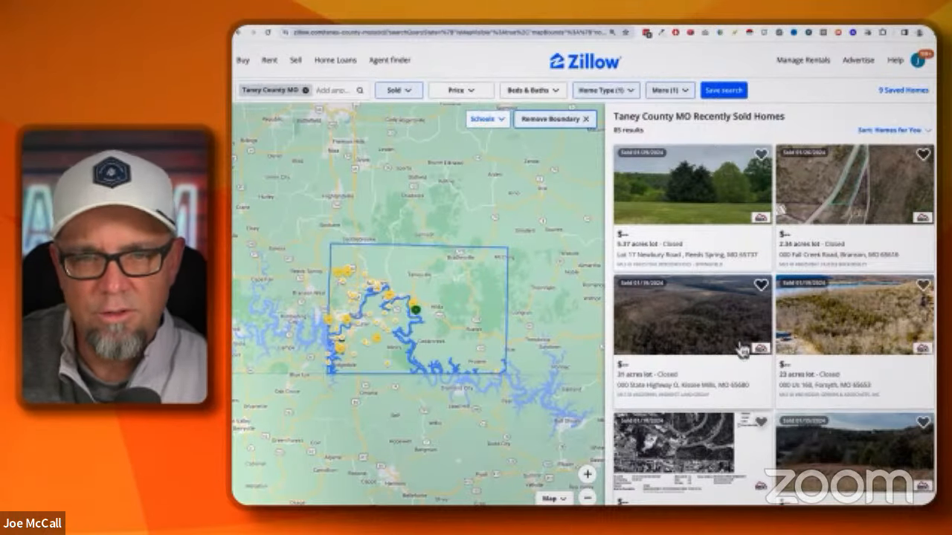
{"action": "scroll", "coordinate": [790, 393], "scroll_direction": "down", "scroll_amount": 5}
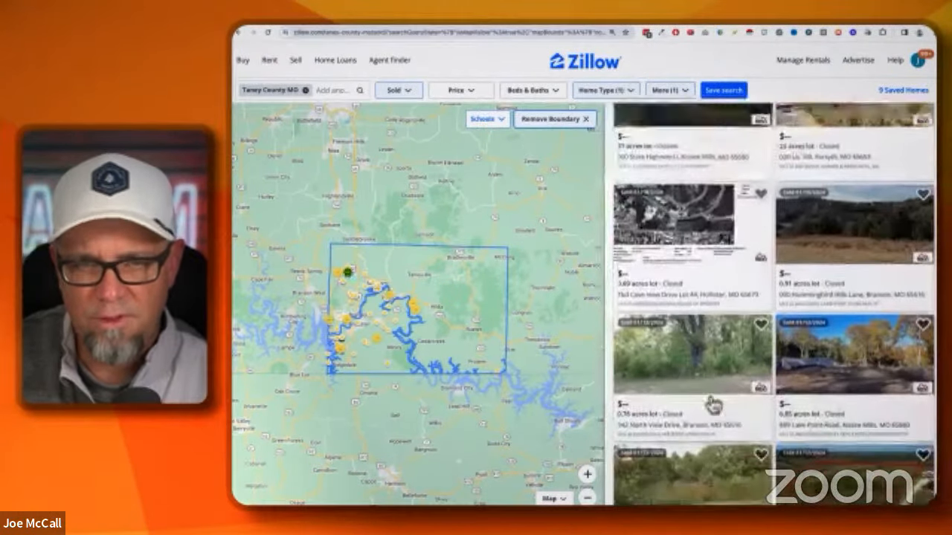
{"action": "scroll", "coordinate": [719, 390], "scroll_direction": "down", "scroll_amount": 8}
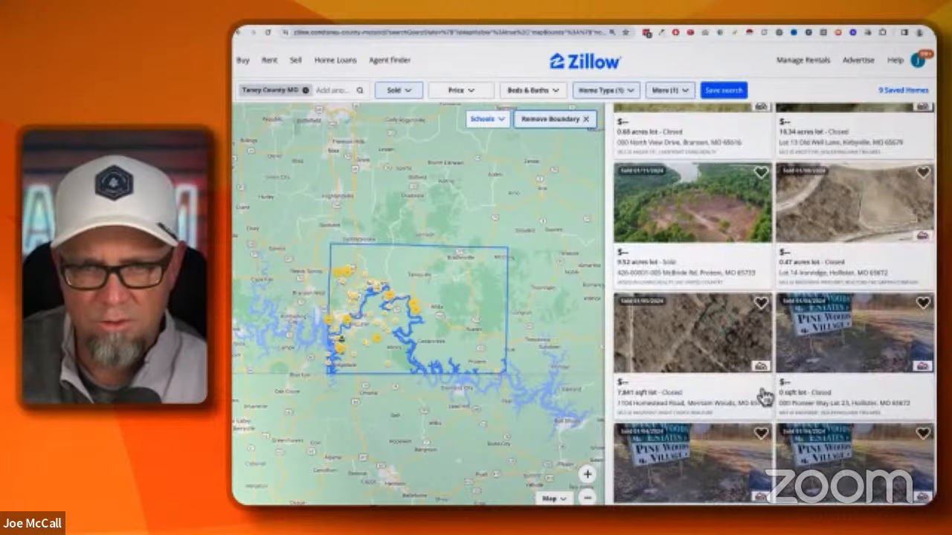
{"action": "scroll", "coordinate": [813, 439], "scroll_direction": "down", "scroll_amount": 5}
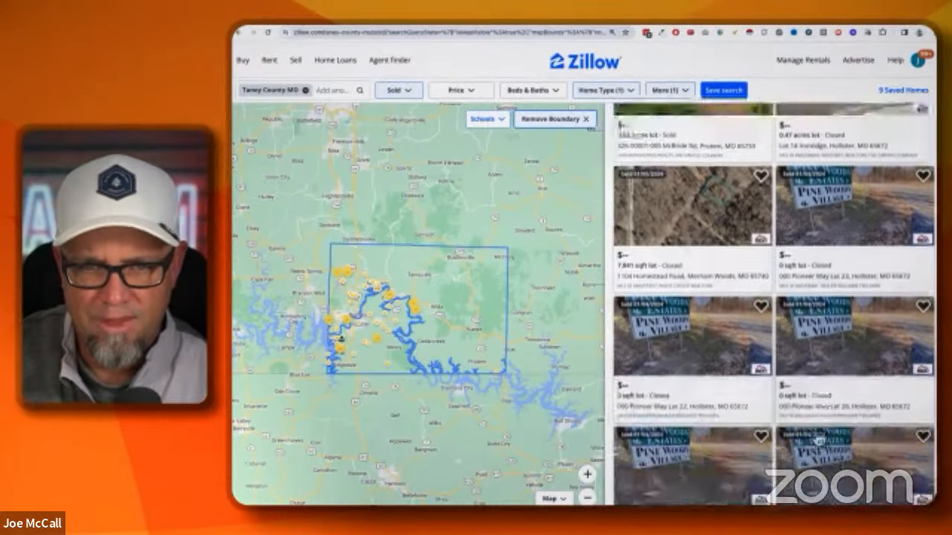
{"action": "scroll", "coordinate": [818, 438], "scroll_direction": "up", "scroll_amount": 15}
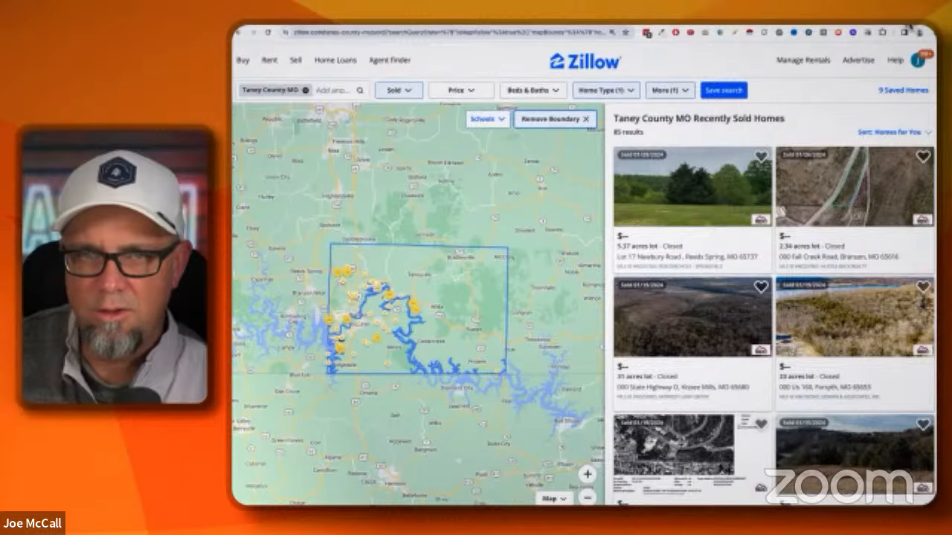
- Open redfin.com in a new browser tab and search for Taney County, MO
{"action": "key", "text": "ctrl+t"}
{"action": "type", "text": "redfin.com"}
{"action": "key", "text": "Return"}
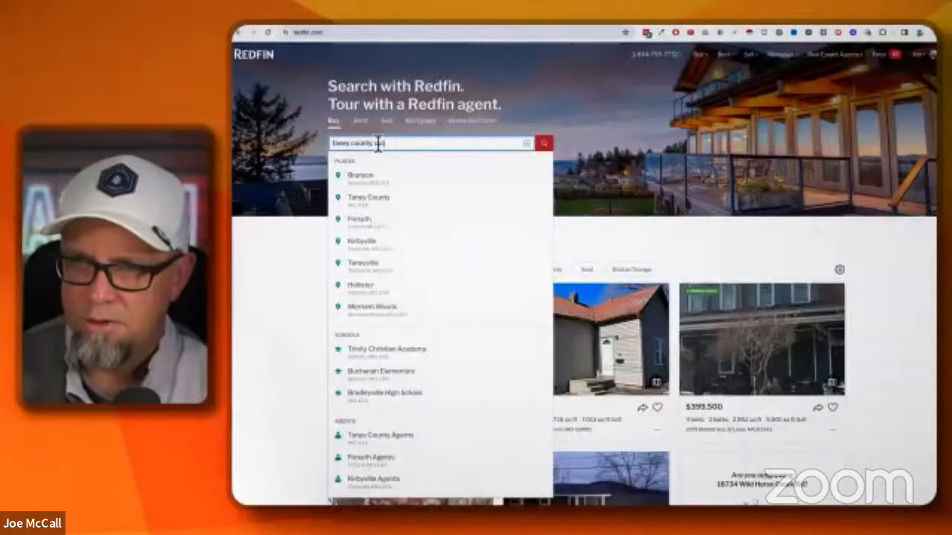
{"action": "left_click", "coordinate": [365, 199]}
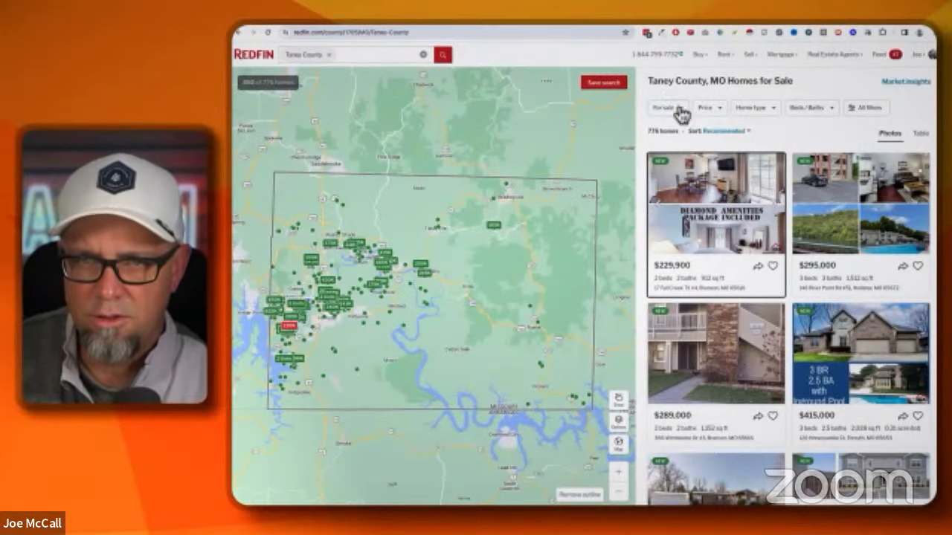
- Filter the Taney County results to properties sold in the last 3 months and limit the home type to Land
{"action": "left_click", "coordinate": [673, 108]}
{"action": "left_click", "coordinate": [664, 238]}
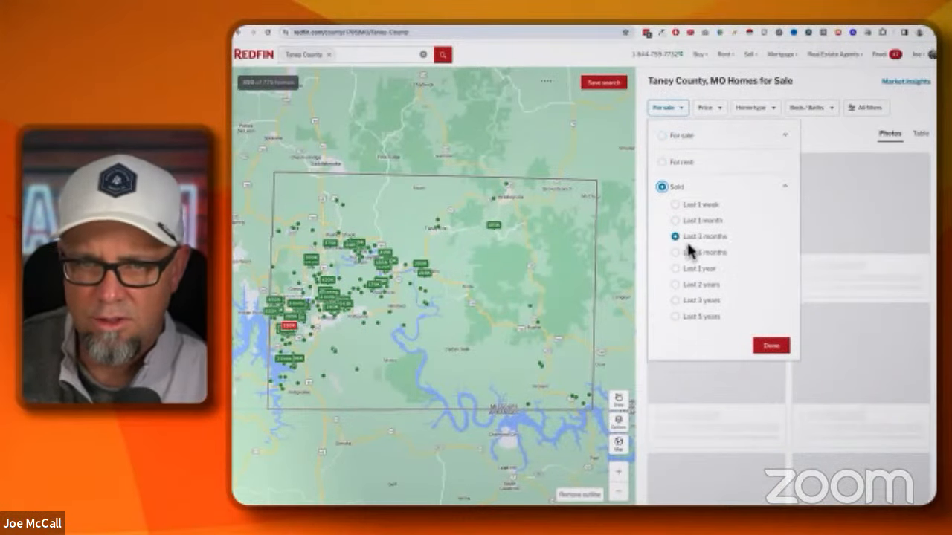
{"action": "left_click", "coordinate": [771, 347]}
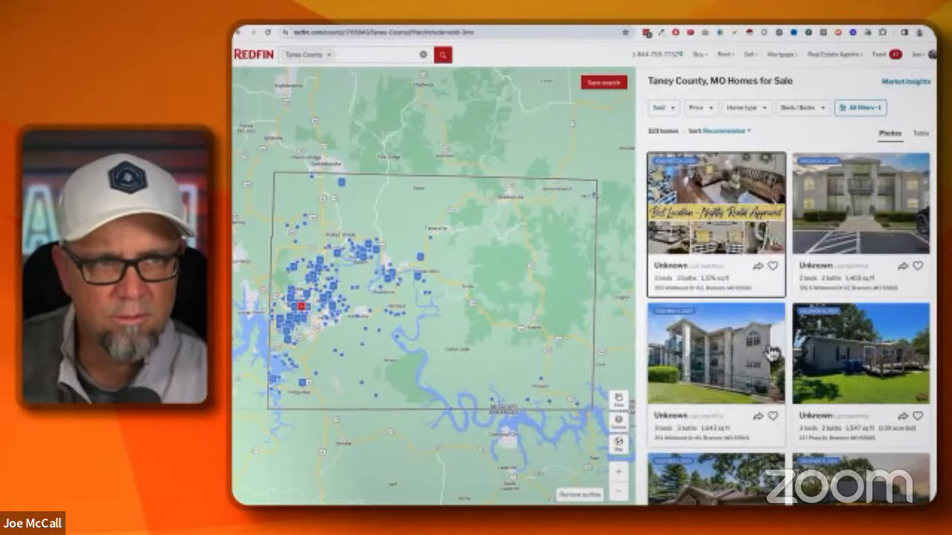
{"action": "left_click", "coordinate": [744, 108]}
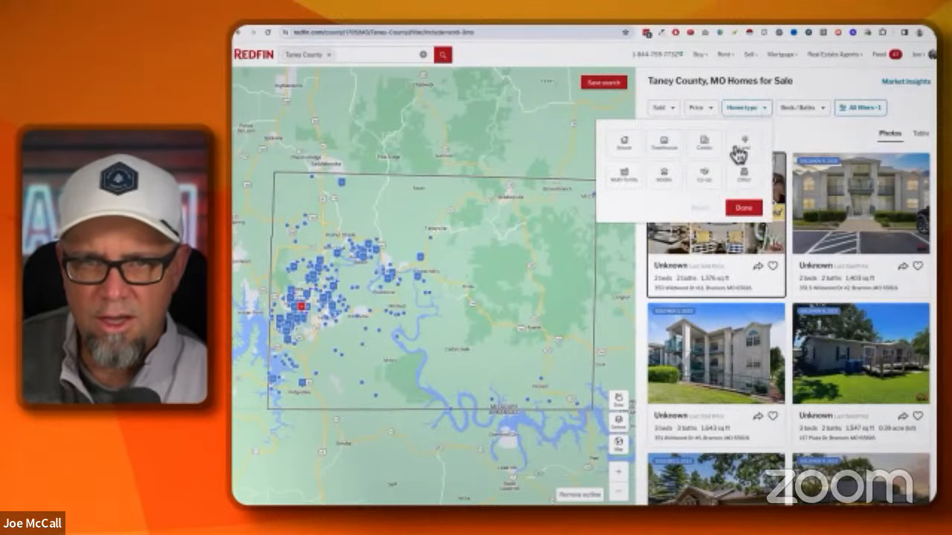
{"action": "left_click", "coordinate": [745, 149]}
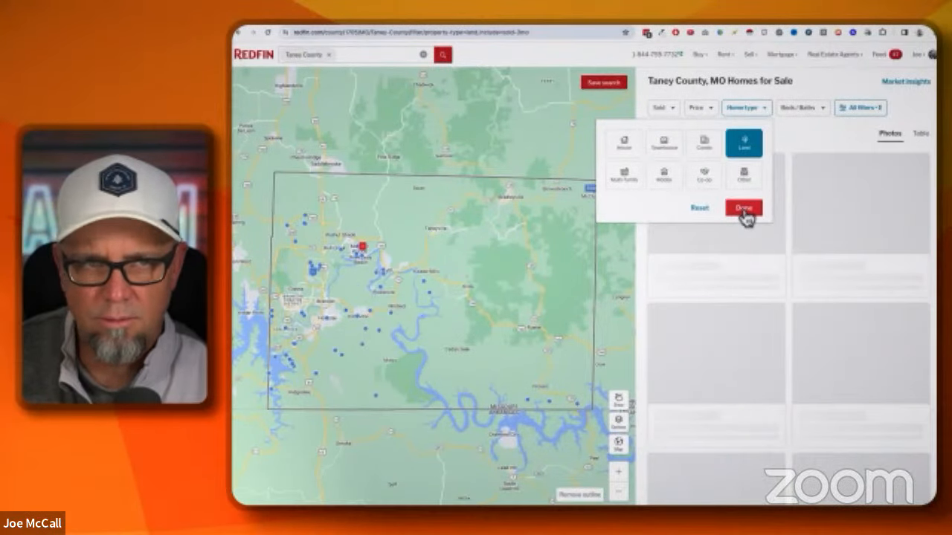
{"action": "left_click", "coordinate": [745, 209]}
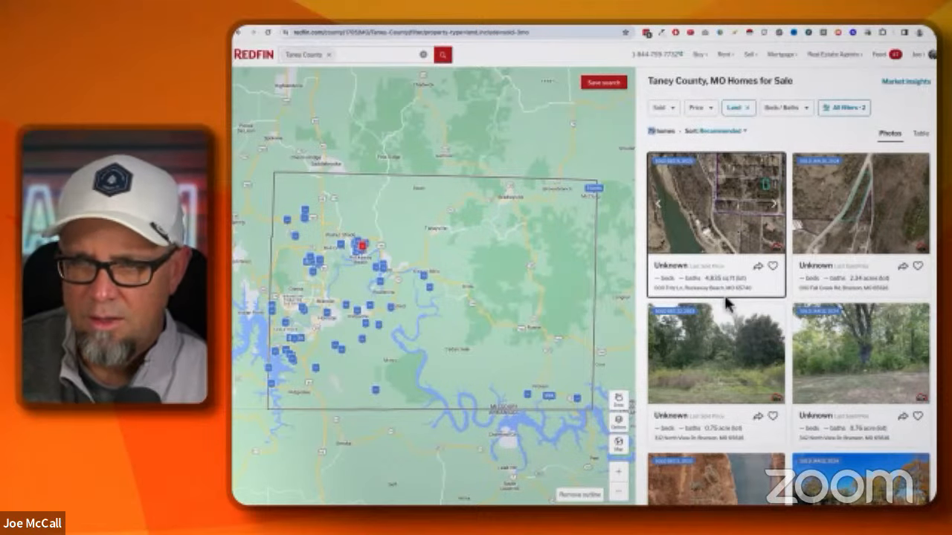
- Look through the Taney County land listings sold in the last 3 months
{"action": "scroll", "coordinate": [716, 354], "scroll_direction": "down", "scroll_amount": 4}
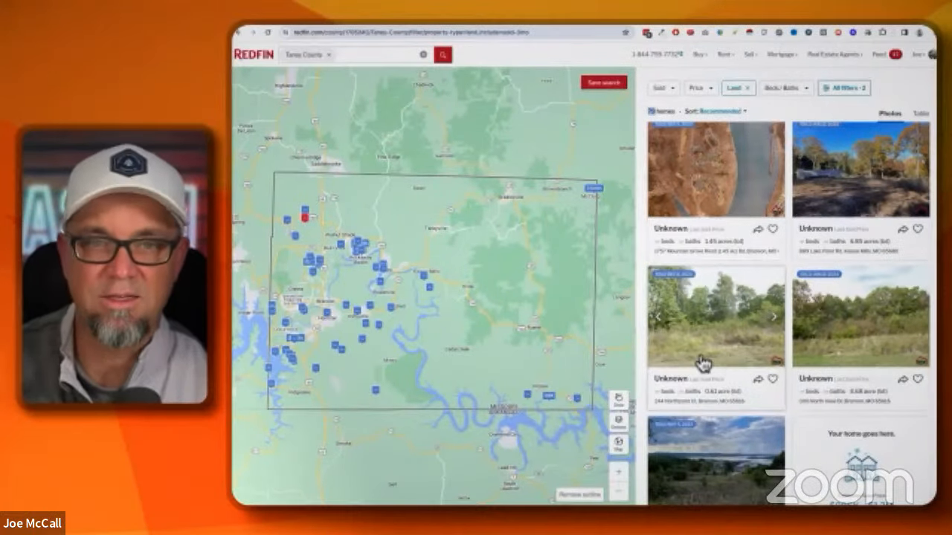
{"action": "scroll", "coordinate": [703, 363], "scroll_direction": "down", "scroll_amount": 10}
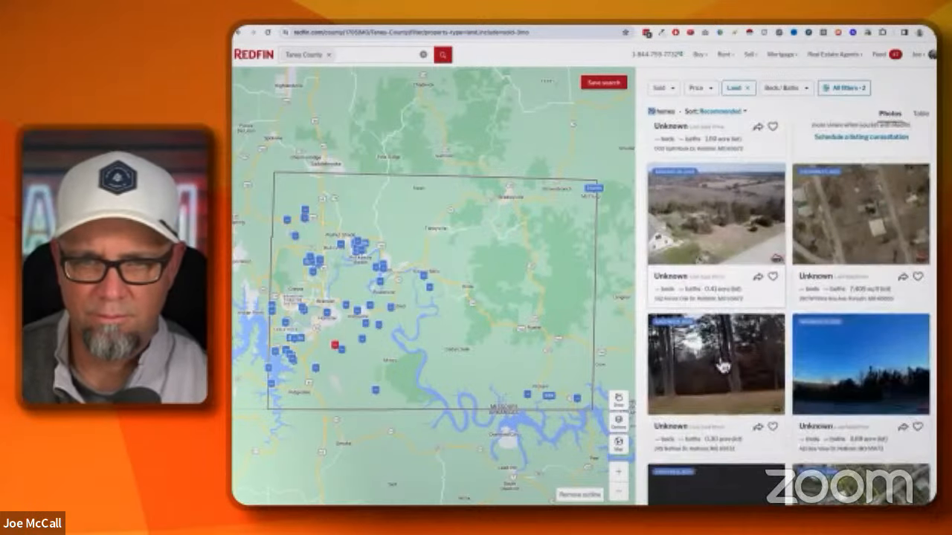
{"action": "scroll", "coordinate": [721, 364], "scroll_direction": "down", "scroll_amount": 1}
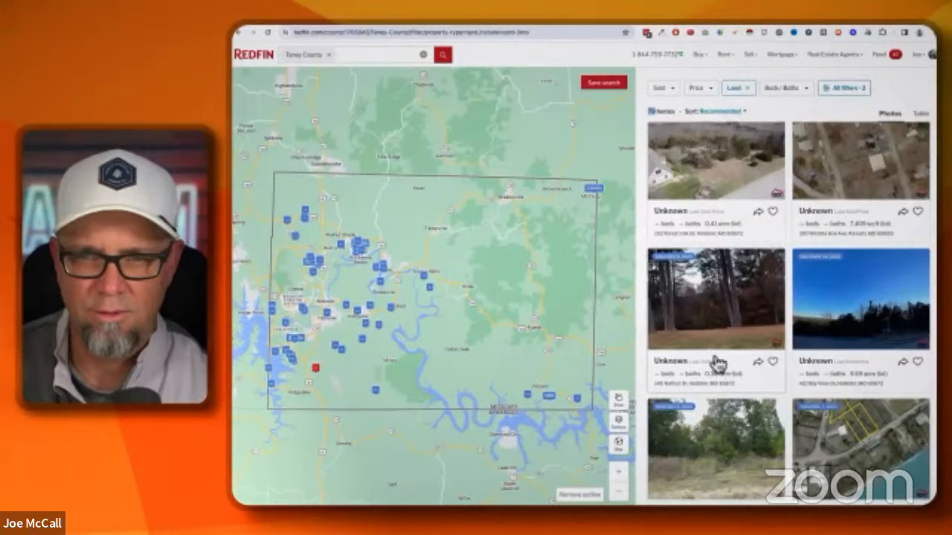
{"action": "scroll", "coordinate": [718, 364], "scroll_direction": "up", "scroll_amount": 15}
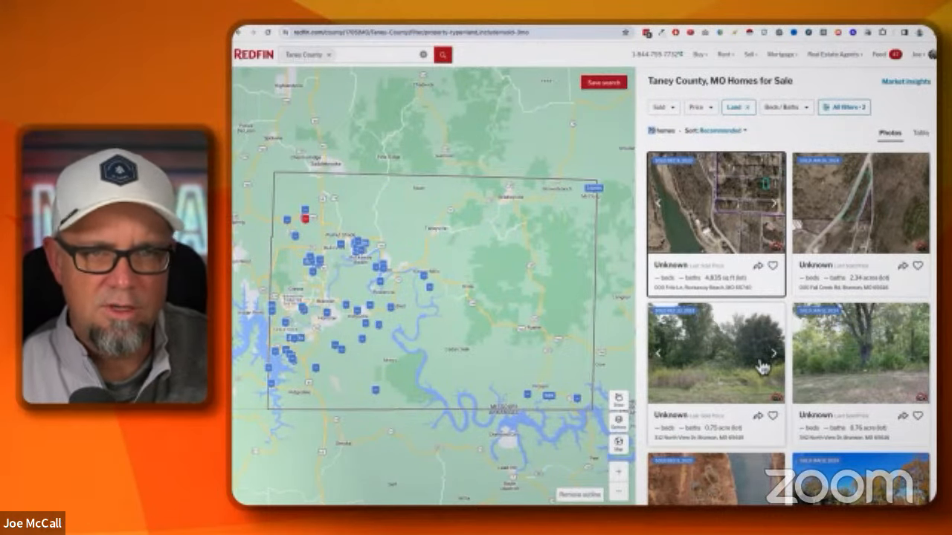
{"action": "scroll", "coordinate": [761, 365], "scroll_direction": "down", "scroll_amount": 3}
{"action": "scroll", "coordinate": [761, 364], "scroll_direction": "up", "scroll_amount": 3}
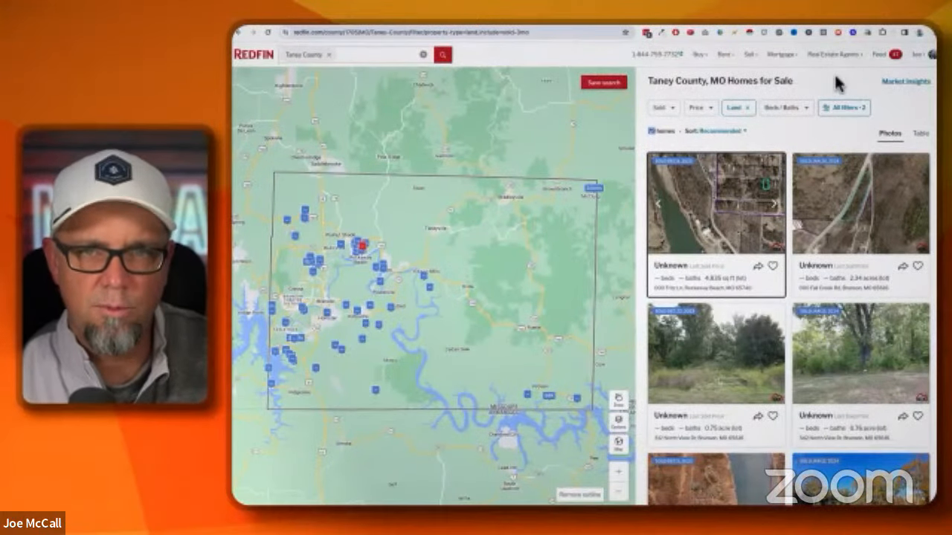
- Change the Taney County land status filter from Sold to For sale, including Under contract/pending
{"action": "left_click", "coordinate": [661, 112]}
{"action": "left_click", "coordinate": [661, 136]}
{"action": "left_click", "coordinate": [675, 184]}
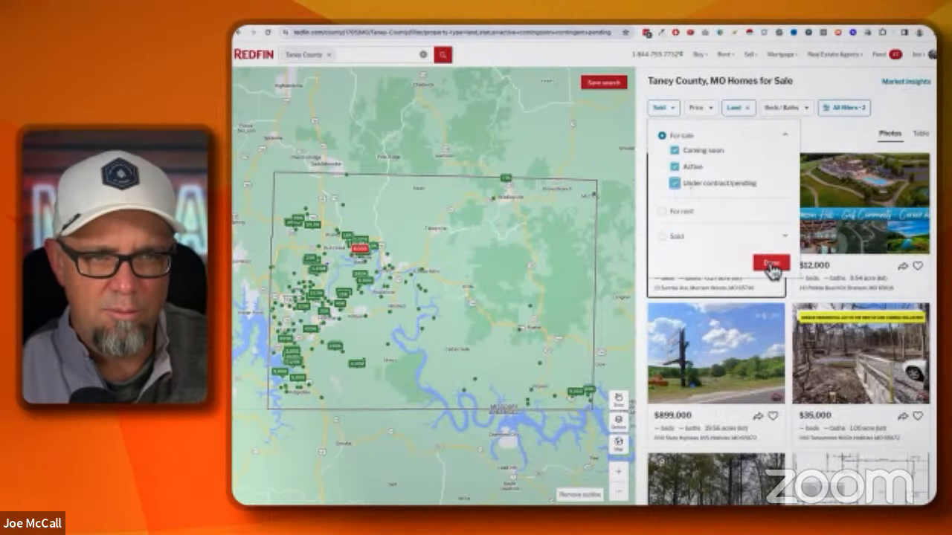
{"action": "left_click", "coordinate": [769, 263]}
- Draw a roughly circular search boundary on the map just north of Ridgedale, on the east side of the lake
{"action": "scroll", "coordinate": [715, 344], "scroll_direction": "down", "scroll_amount": 5}
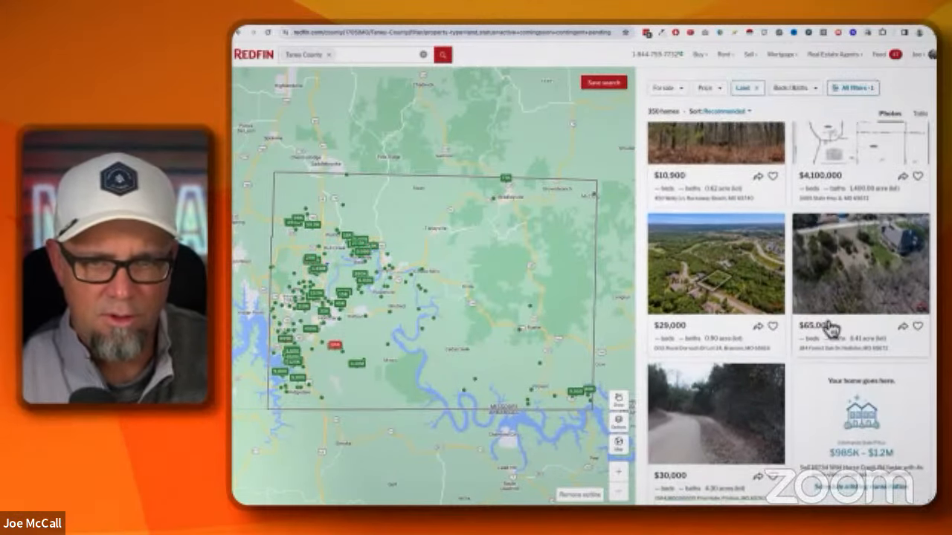
{"action": "scroll", "coordinate": [818, 329], "scroll_direction": "down", "scroll_amount": 8}
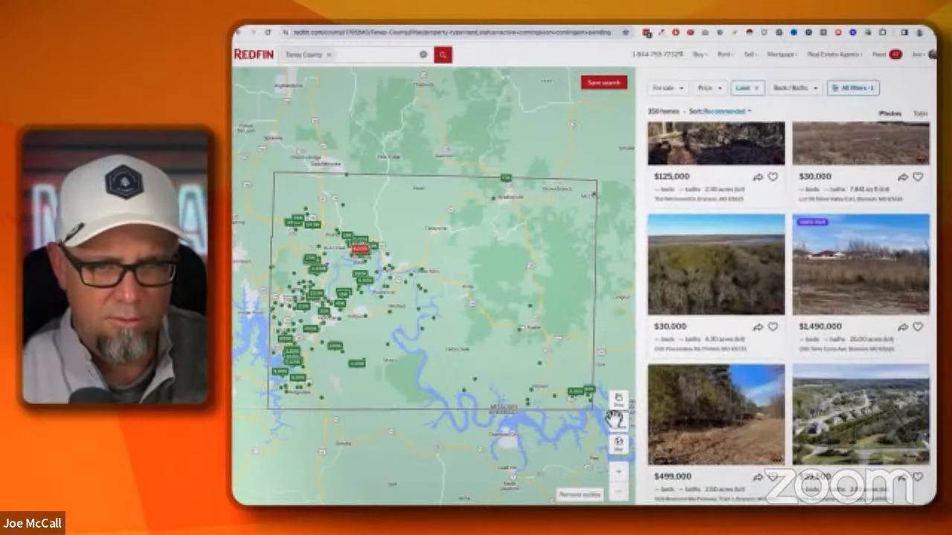
{"action": "left_click", "coordinate": [621, 402]}
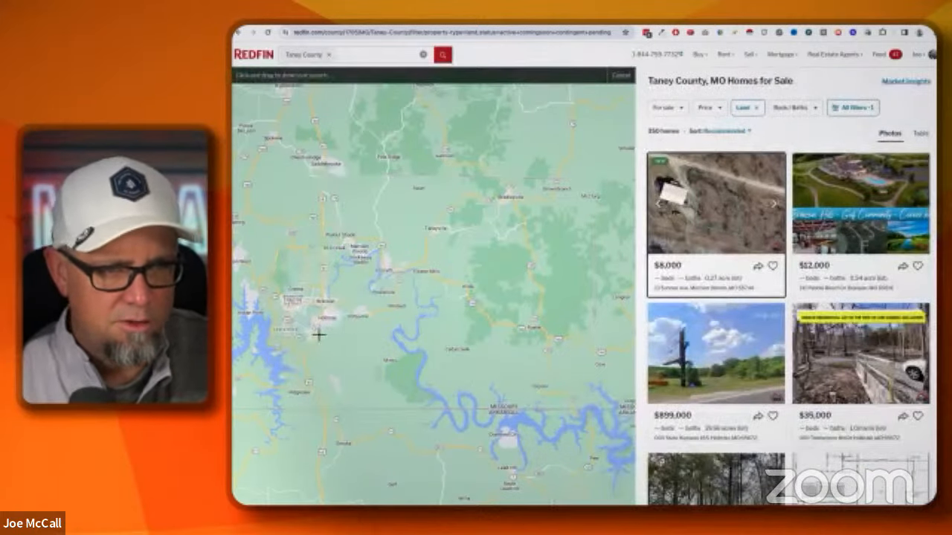
{"action": "mouse_move", "coordinate": [312, 346]}
{"action": "left_mouse_down"}
{"action": "mouse_move", "coordinate": [278, 357]}
{"action": "mouse_move", "coordinate": [306, 369]}
{"action": "mouse_move", "coordinate": [308, 344]}
{"action": "left_mouse_up"}
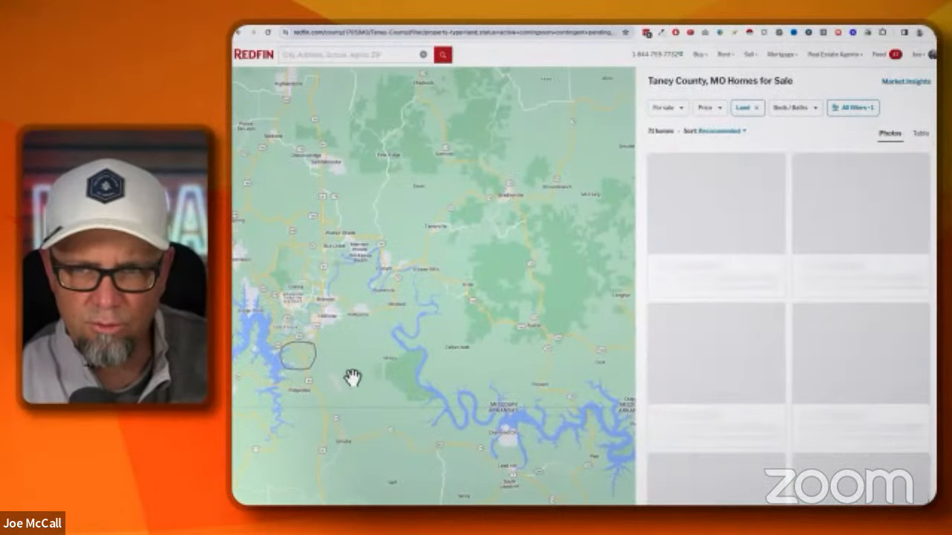
- Sort the for-sale land listings inside the drawn boundary by price, low to high
{"action": "scroll", "coordinate": [301, 375], "scroll_direction": "up", "scroll_amount": 2}
{"action": "mouse_move", "coordinate": [304, 384]}
{"action": "left_mouse_down"}
{"action": "mouse_move", "coordinate": [436, 395]}
{"action": "mouse_move", "coordinate": [468, 340]}
{"action": "left_mouse_up"}
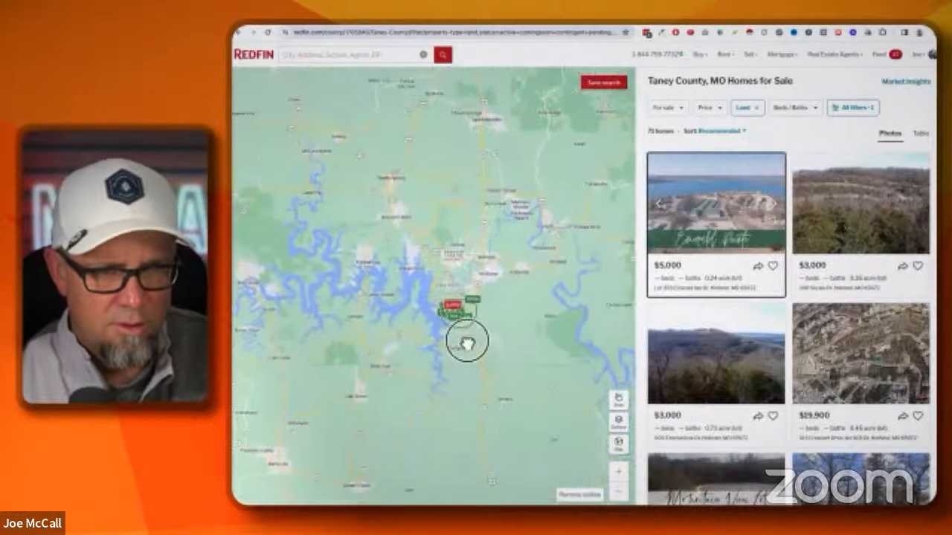
{"action": "left_click", "coordinate": [617, 471]}
{"action": "left_click", "coordinate": [617, 471]}
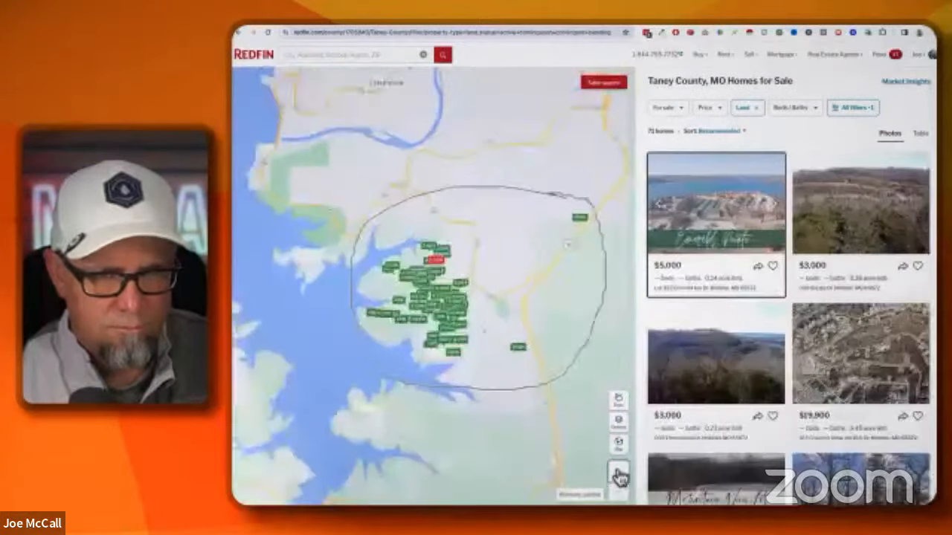
{"action": "left_click_drag", "start_coordinate": [501, 357], "coordinate": [492, 357]}
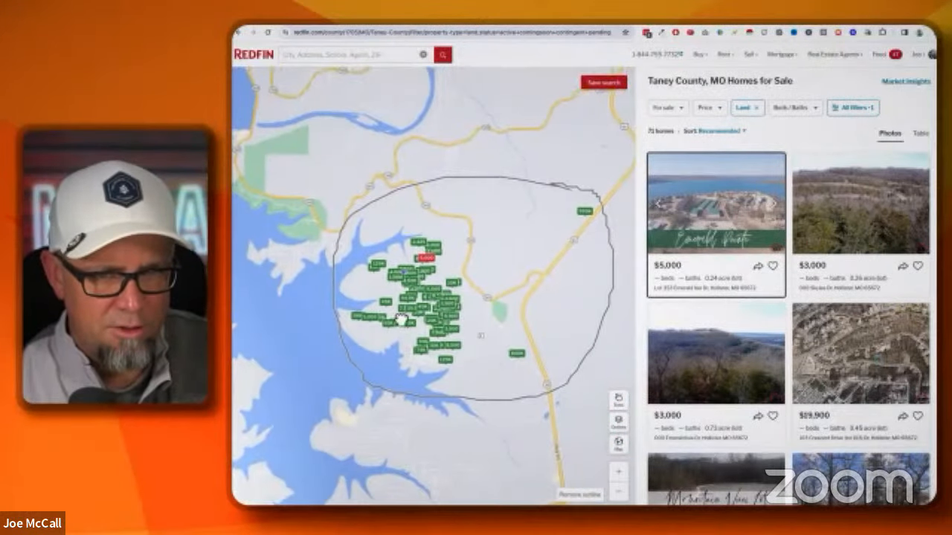
{"action": "left_click", "coordinate": [736, 132]}
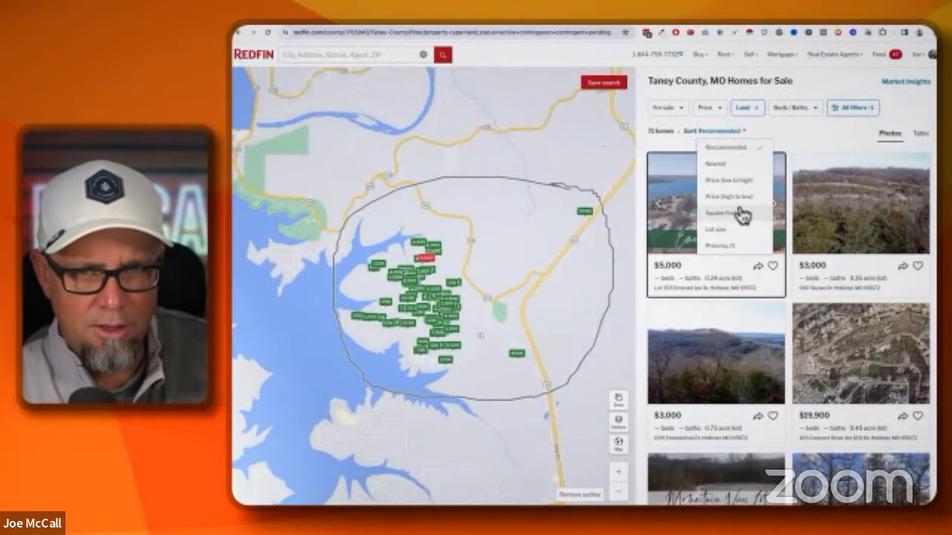
{"action": "left_click", "coordinate": [744, 183]}
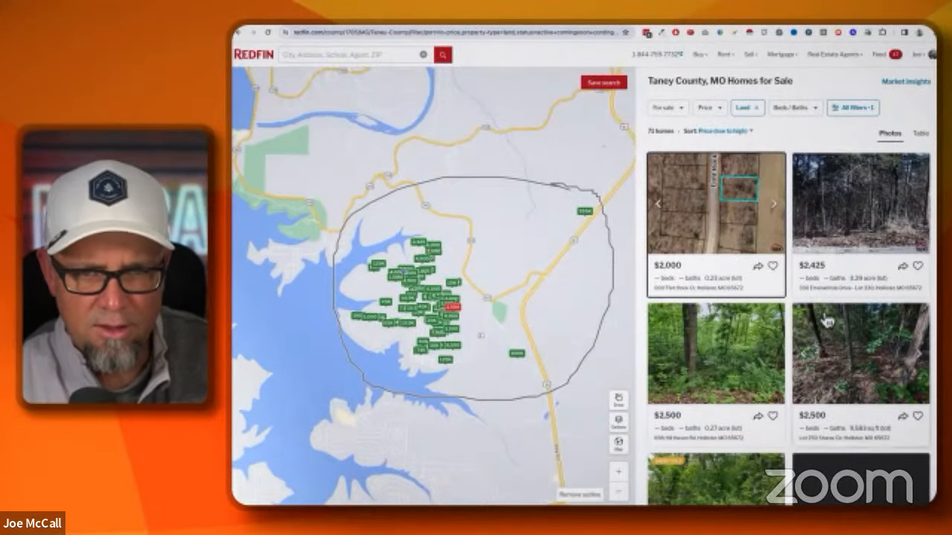
- Filter the for-sale land inside the drawn boundary to lot sizes from 9,500 sq ft to 1 acre
{"action": "scroll", "coordinate": [827, 321], "scroll_direction": "down", "scroll_amount": 1}
{"action": "scroll", "coordinate": [827, 322], "scroll_direction": "up", "scroll_amount": 1}
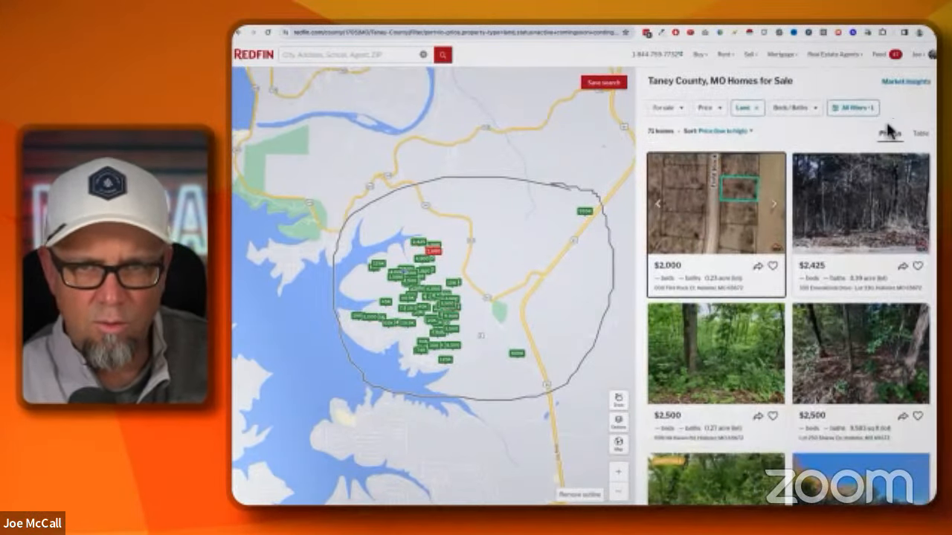
{"action": "left_click", "coordinate": [863, 110]}
{"action": "scroll", "coordinate": [818, 298], "scroll_direction": "down", "scroll_amount": 3}
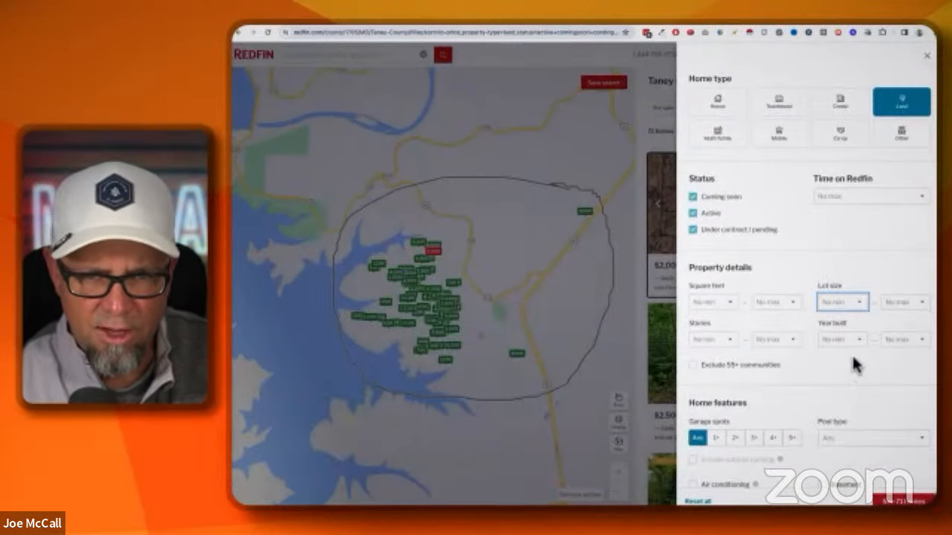
{"action": "left_click", "coordinate": [901, 305]}
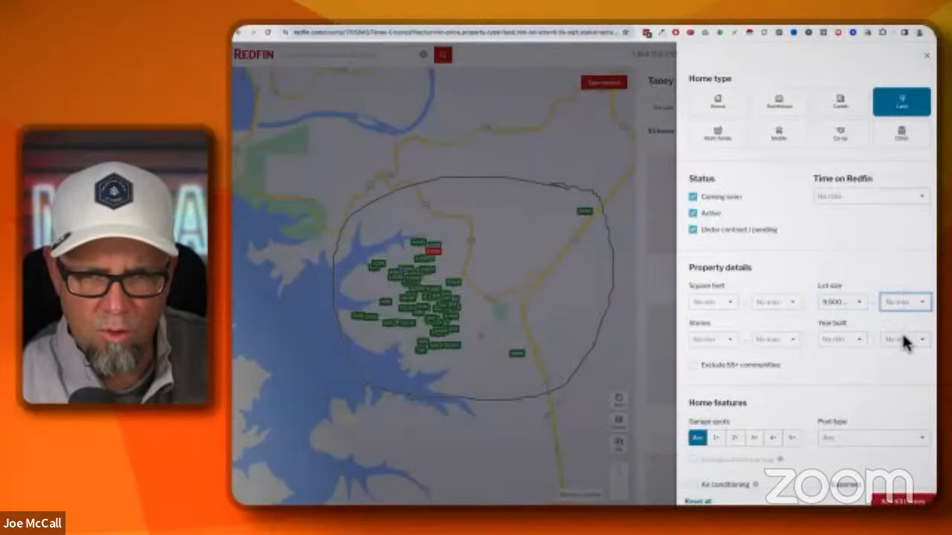
{"action": "left_click", "coordinate": [901, 331]}
{"action": "left_click", "coordinate": [916, 305]}
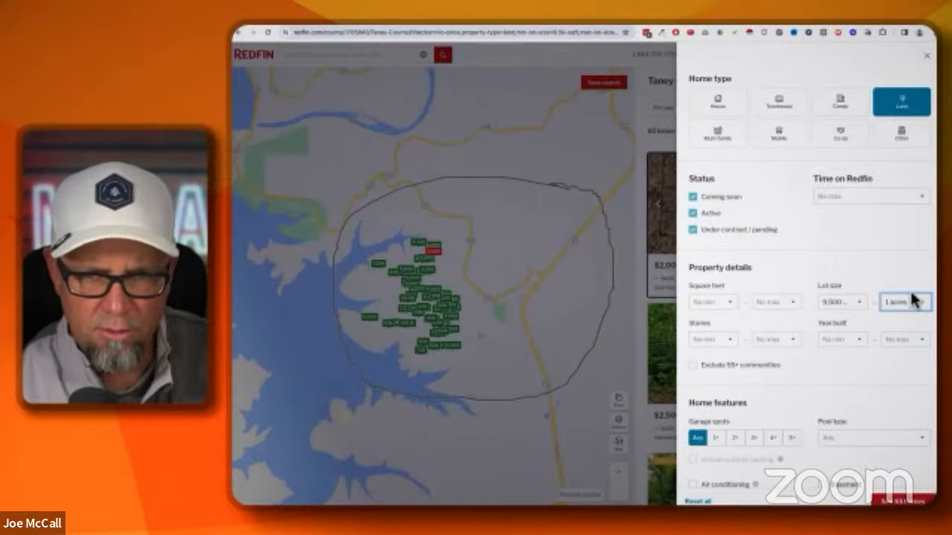
{"action": "left_click", "coordinate": [904, 502]}
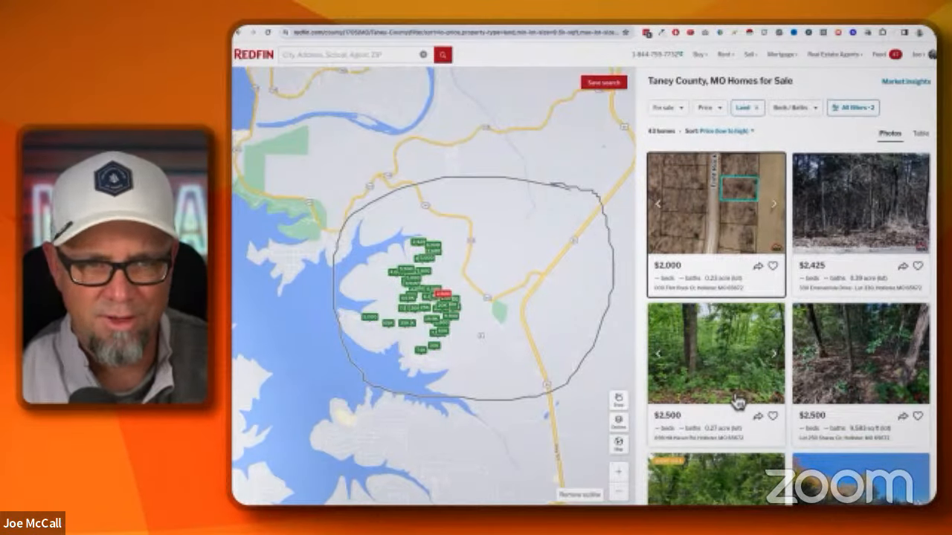
- Look through the price-sorted for-sale lots inside the drawn boundary, comparing asking prices and lot sizes
{"action": "scroll", "coordinate": [733, 403], "scroll_direction": "down", "scroll_amount": 4}
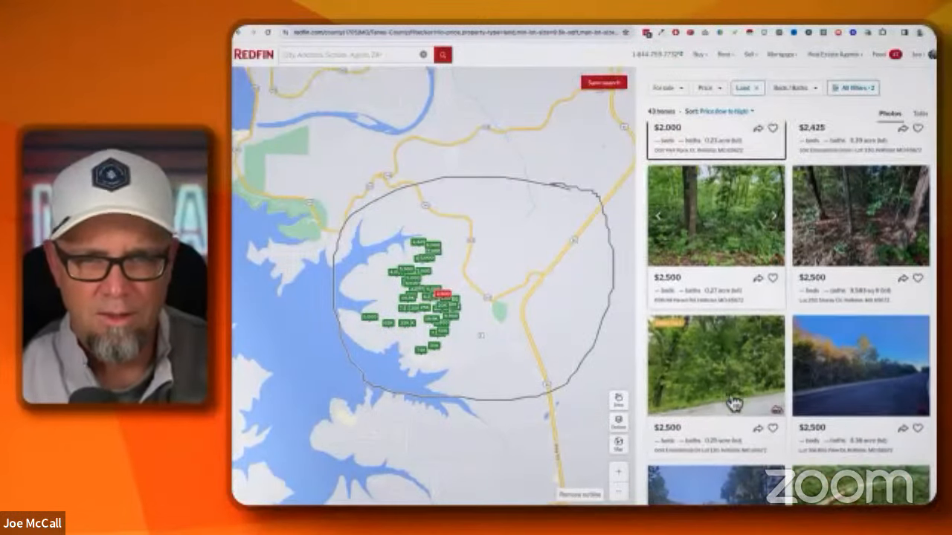
{"action": "scroll", "coordinate": [733, 408], "scroll_direction": "down", "scroll_amount": 5}
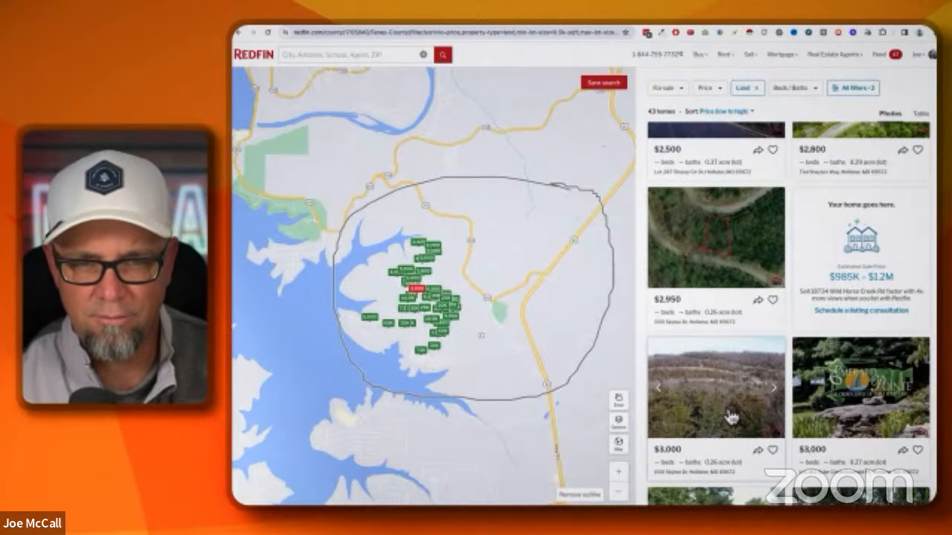
{"action": "scroll", "coordinate": [731, 418], "scroll_direction": "down", "scroll_amount": 3}
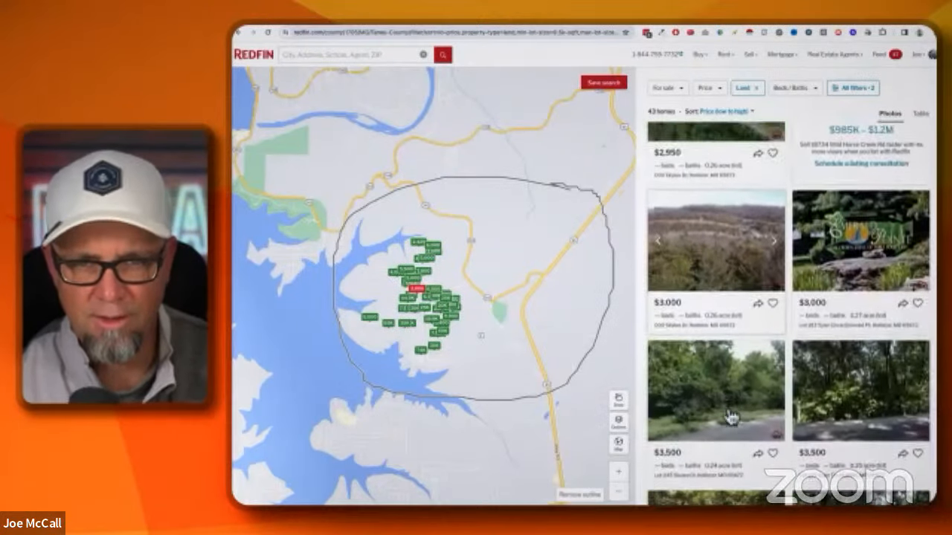
{"action": "scroll", "coordinate": [731, 417], "scroll_direction": "down", "scroll_amount": 1}
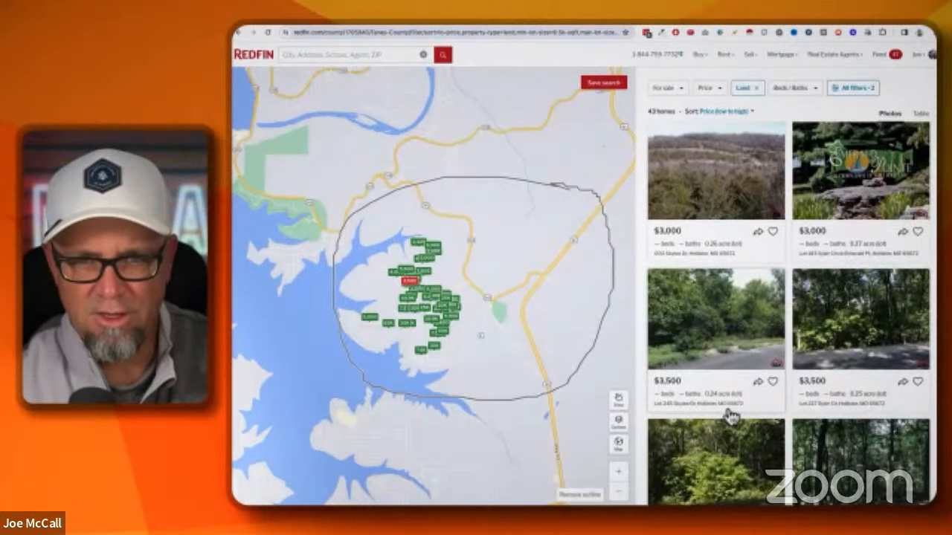
{"action": "scroll", "coordinate": [731, 417], "scroll_direction": "down", "scroll_amount": 4}
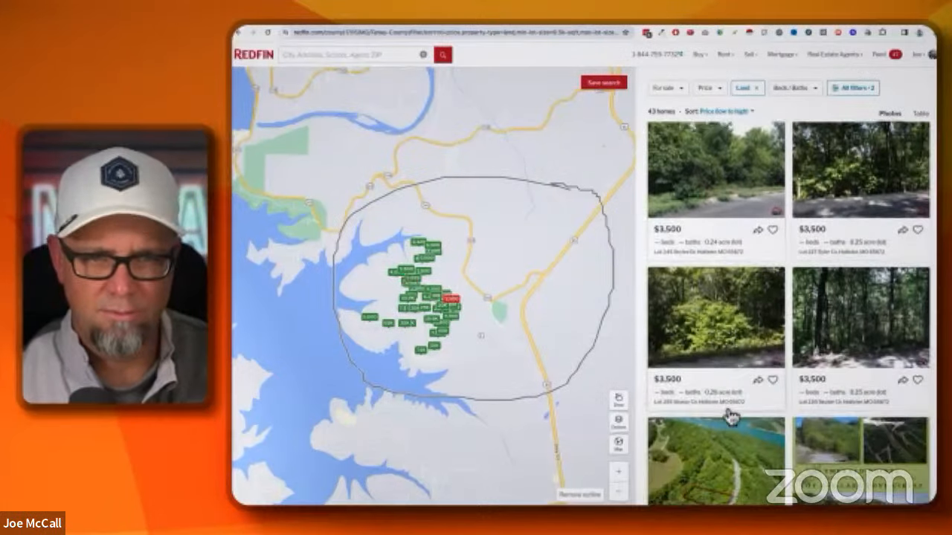
{"action": "scroll", "coordinate": [737, 418], "scroll_direction": "down", "scroll_amount": 5}
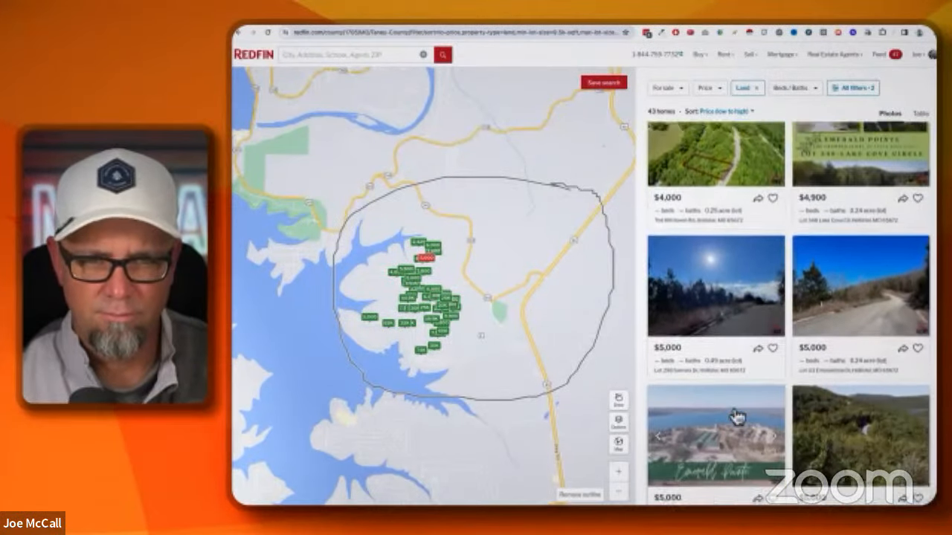
{"action": "scroll", "coordinate": [735, 418], "scroll_direction": "up", "scroll_amount": 8}
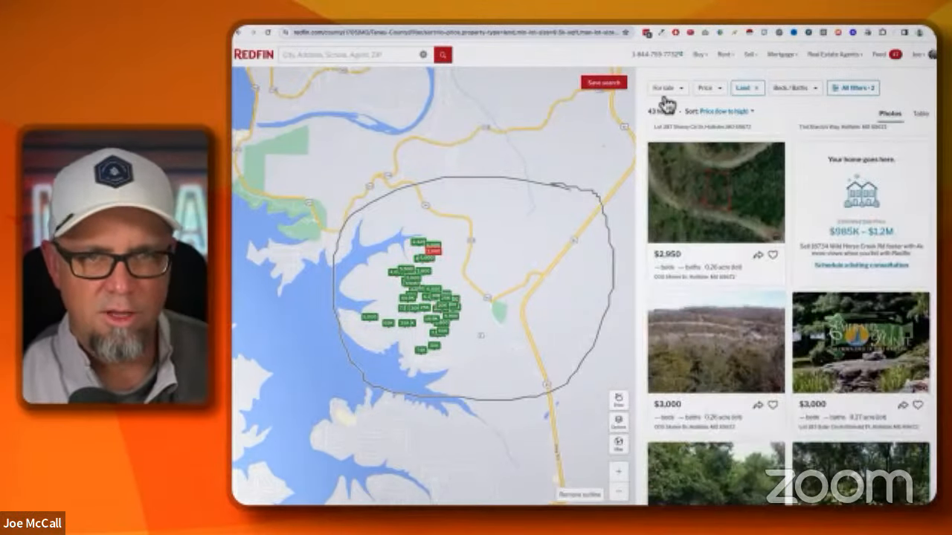
- Change the status filter to land sold in the last 3 months and review the sold lots within the boundary
{"action": "left_click", "coordinate": [669, 87]}
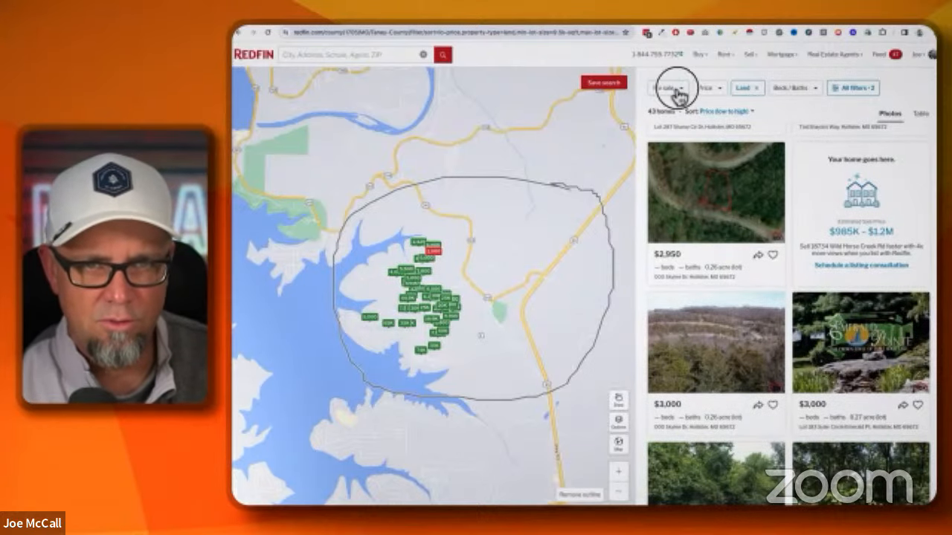
{"action": "left_click", "coordinate": [662, 217]}
{"action": "left_click", "coordinate": [677, 237]}
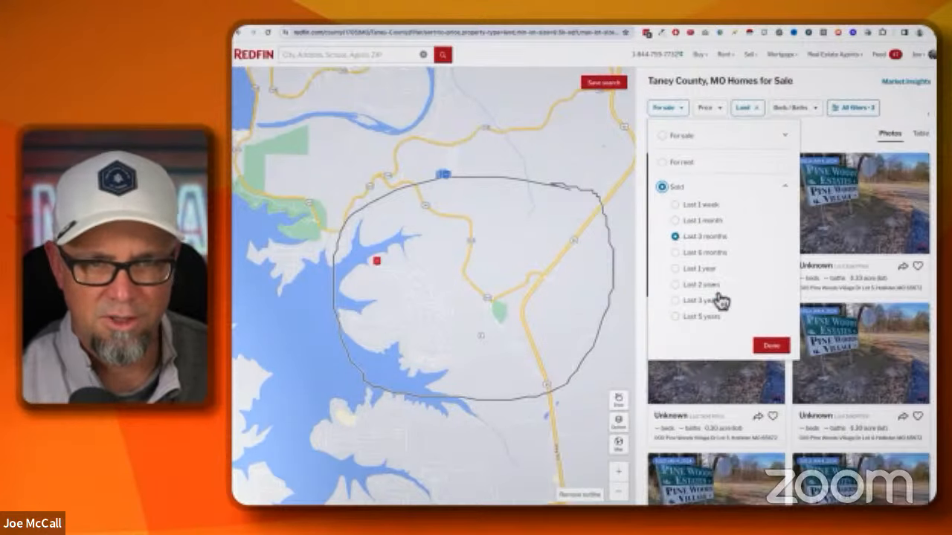
{"action": "left_click", "coordinate": [770, 345]}
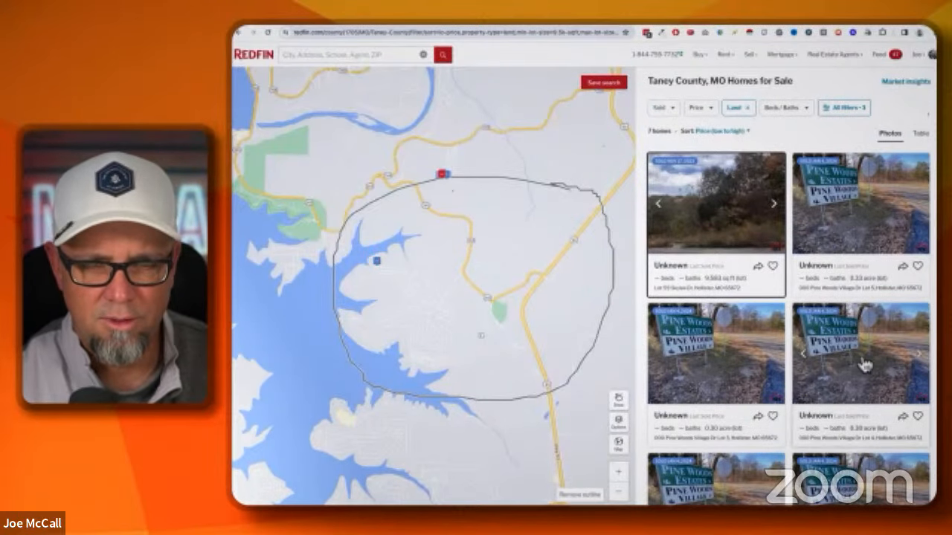
{"action": "scroll", "coordinate": [832, 368], "scroll_direction": "down", "scroll_amount": 3}
{"action": "scroll", "coordinate": [721, 365], "scroll_direction": "down", "scroll_amount": 3}
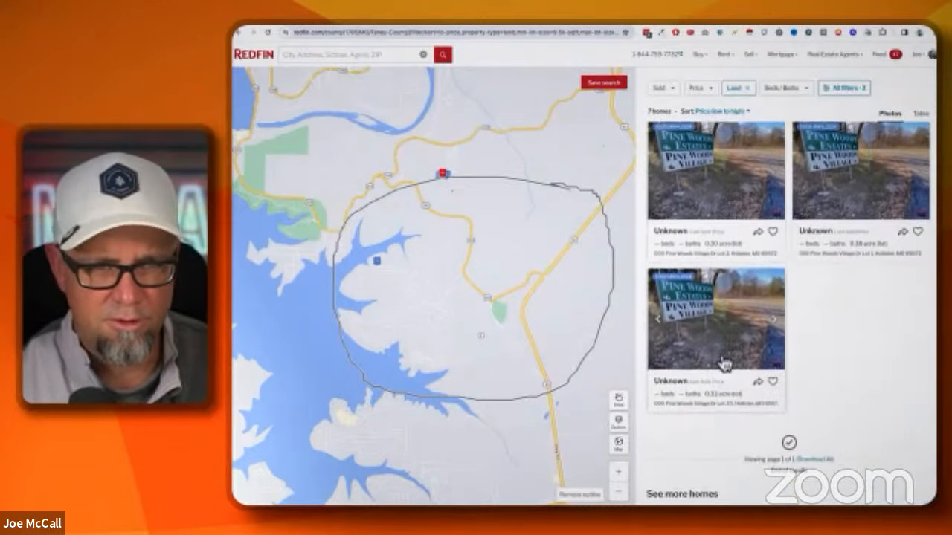
{"action": "scroll", "coordinate": [722, 364], "scroll_direction": "up", "scroll_amount": 6}
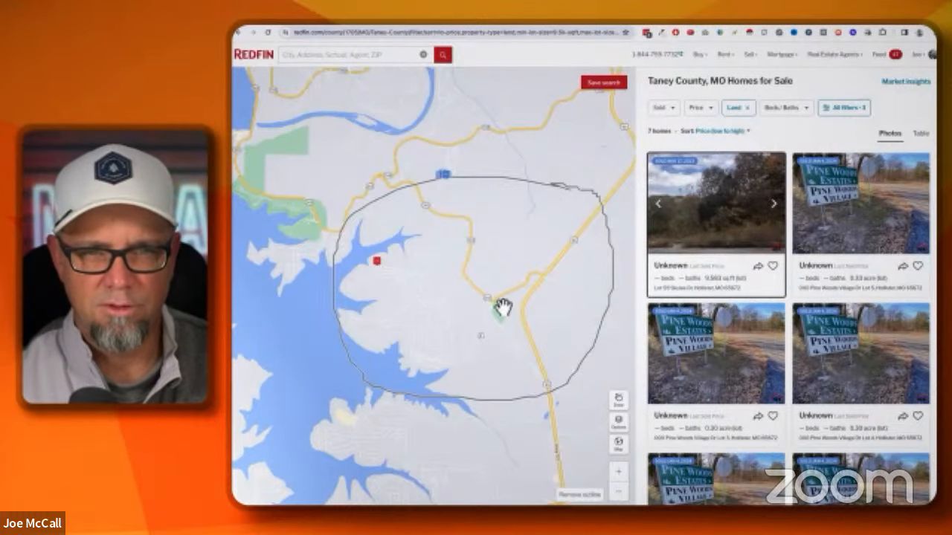
- Switch to ListSource, log in with the prefilled credentials, and start a Create Your Own list
{"action": "left_click", "coordinate": [906, 28]}
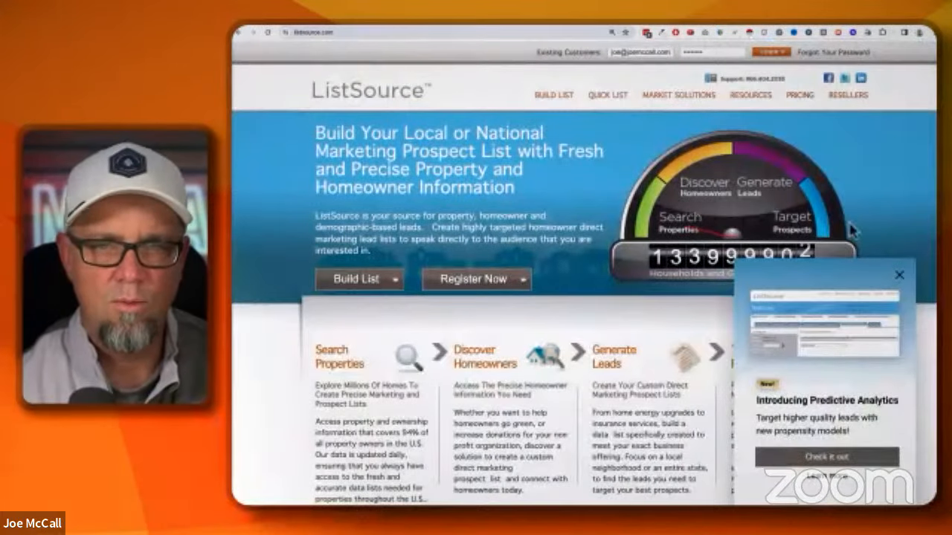
{"action": "left_click", "coordinate": [899, 275]}
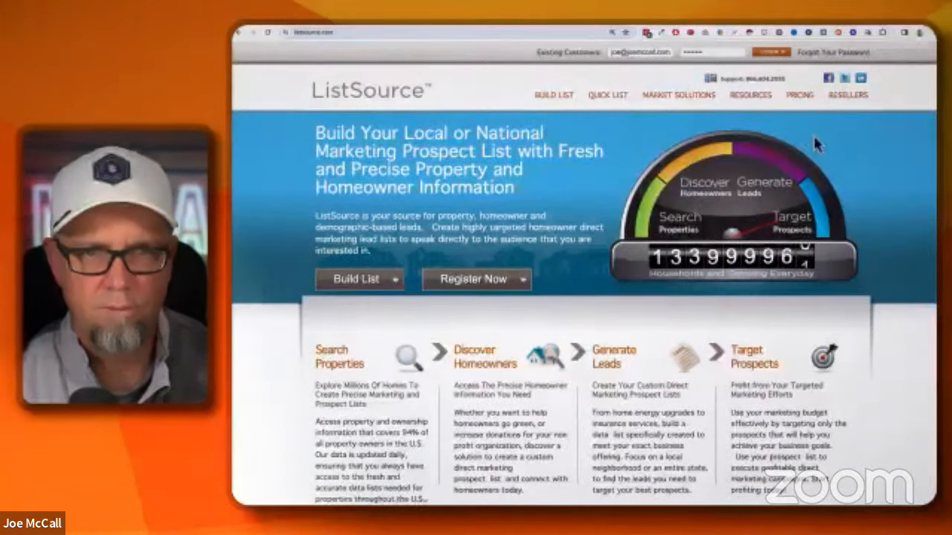
{"action": "left_click", "coordinate": [775, 53]}
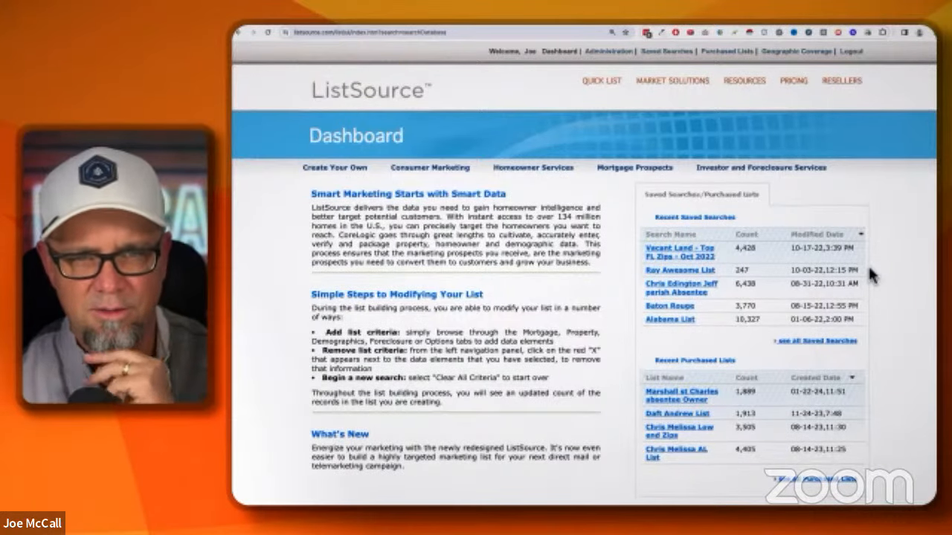
{"action": "left_click", "coordinate": [338, 171]}
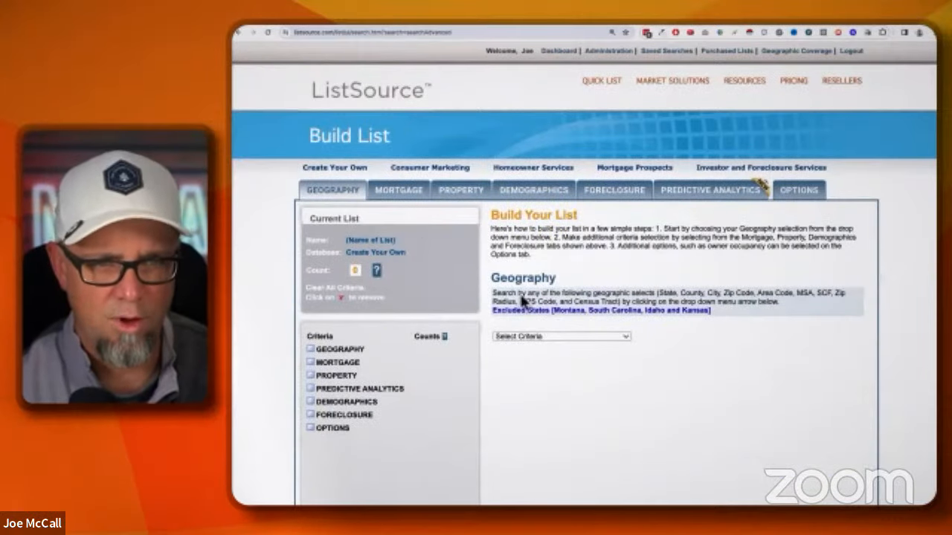
- Set the list's geography by county, choosing Missouri and adding Taney to the selected counties
{"action": "left_click", "coordinate": [559, 375]}
{"action": "scroll", "coordinate": [561, 274], "scroll_direction": "down", "scroll_amount": 3}
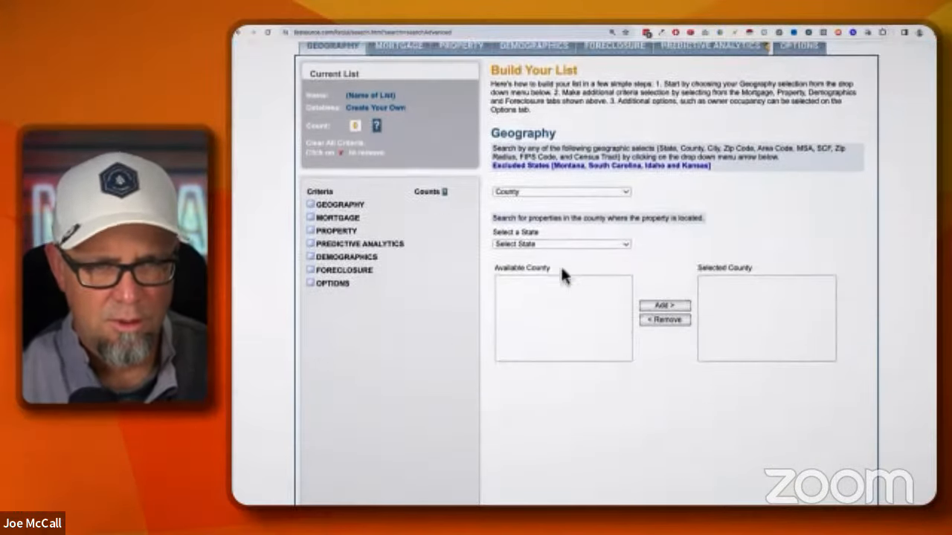
{"action": "left_click", "coordinate": [552, 405]}
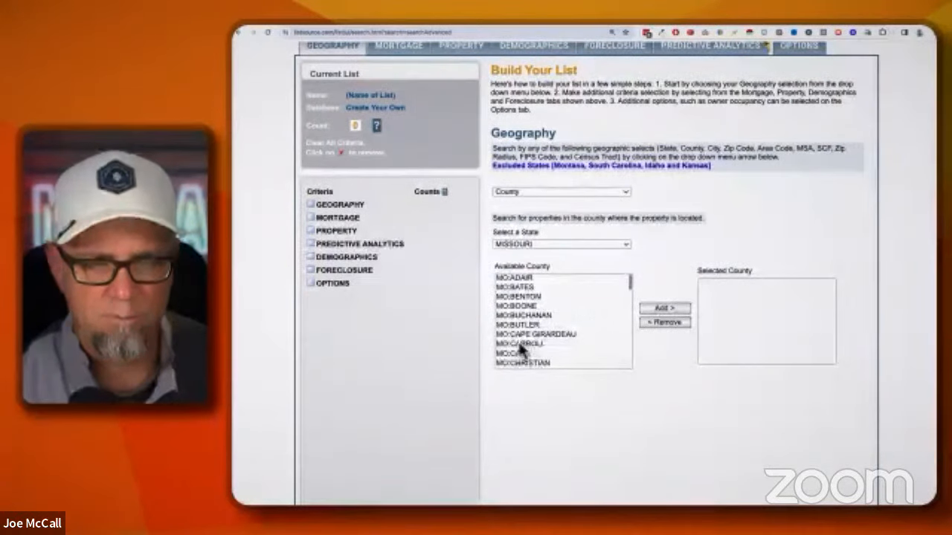
{"action": "scroll", "coordinate": [527, 347], "scroll_direction": "down", "scroll_amount": 20}
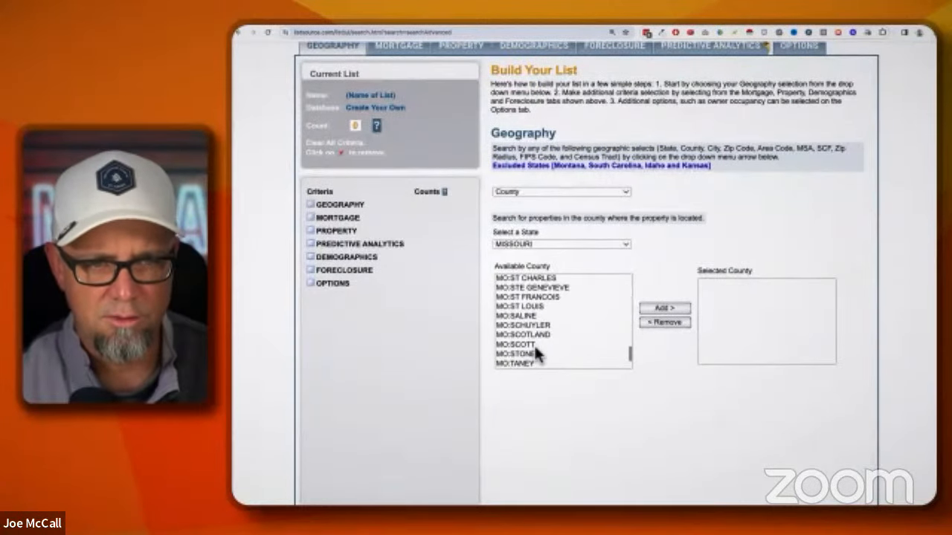
{"action": "scroll", "coordinate": [536, 350], "scroll_direction": "down", "scroll_amount": 2}
{"action": "left_click", "coordinate": [530, 336]}
{"action": "left_click", "coordinate": [668, 308]}
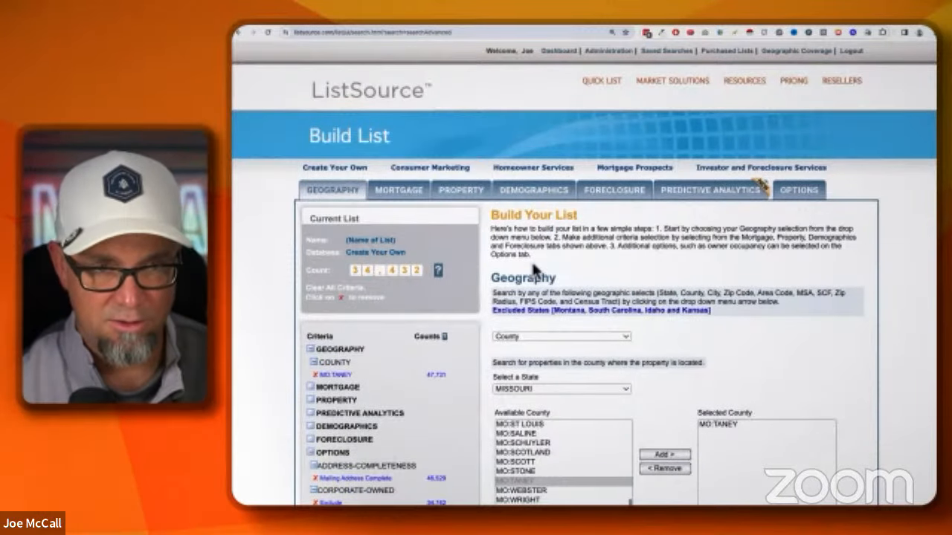
- Try Vacant Land as the property type for the Taney County list, and remove it again
{"action": "left_click", "coordinate": [530, 192]}
{"action": "left_click", "coordinate": [467, 192]}
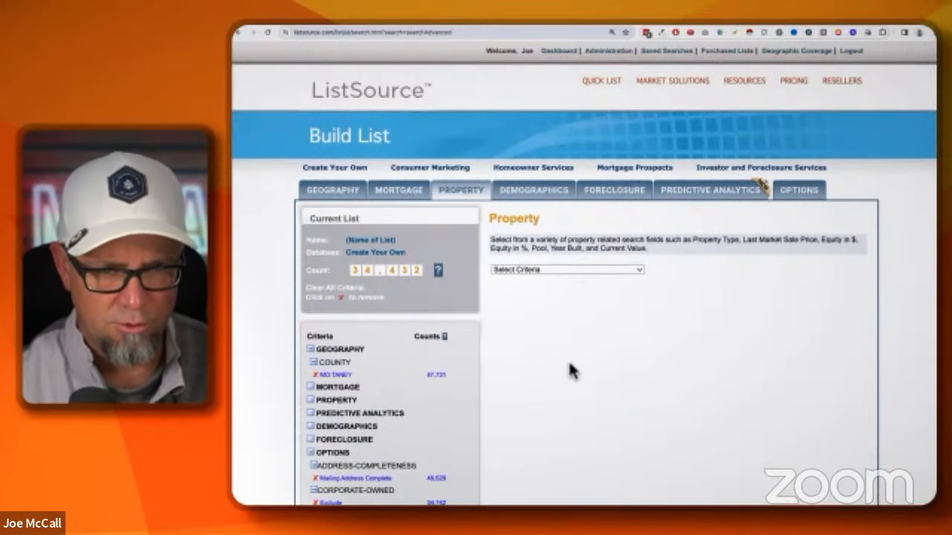
{"action": "left_click", "coordinate": [563, 482]}
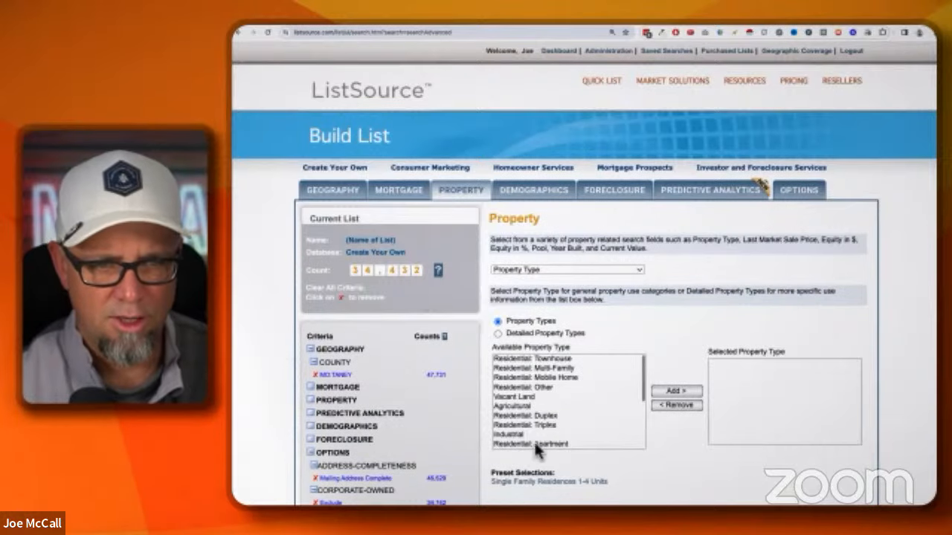
{"action": "left_click", "coordinate": [531, 395]}
{"action": "left_click", "coordinate": [677, 394]}
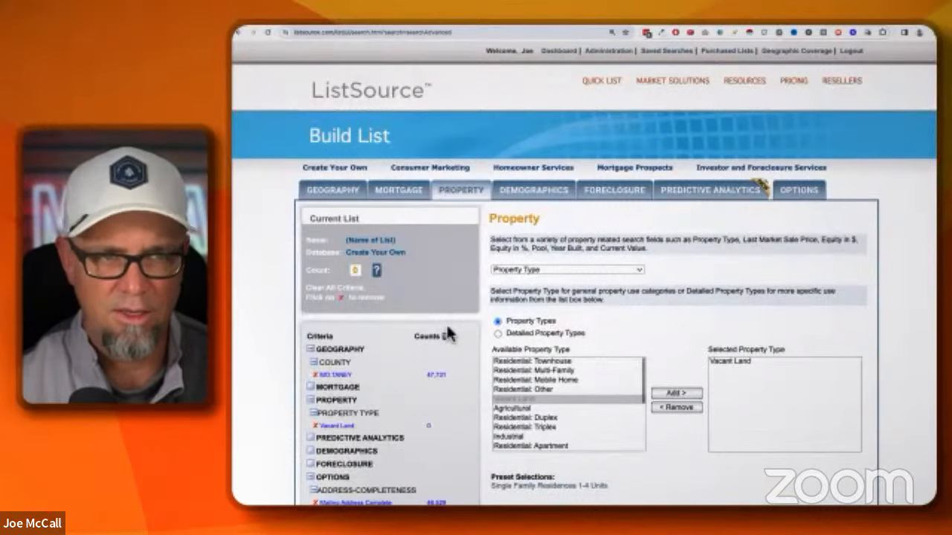
{"action": "left_click", "coordinate": [746, 364]}
{"action": "left_click", "coordinate": [682, 411]}
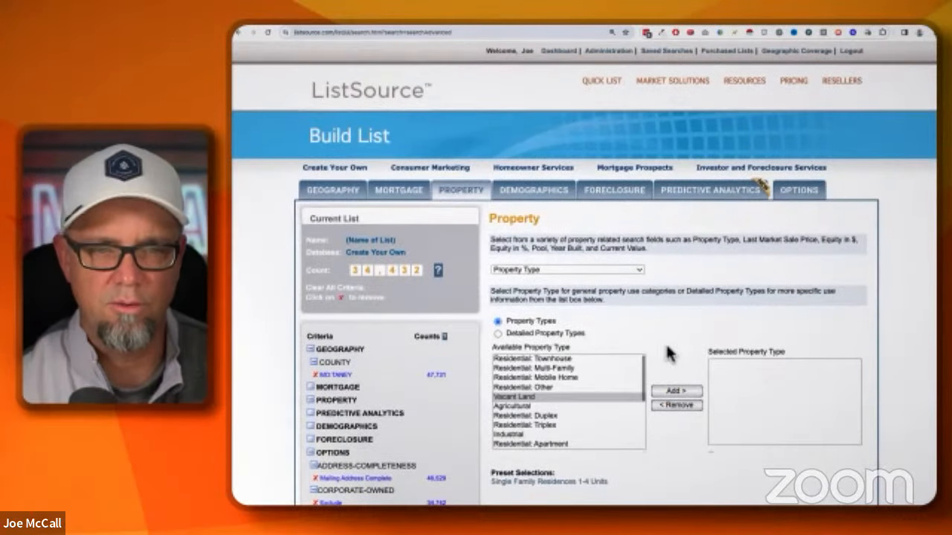
- Try Residential: SFR as the property type for the Taney County list, and remove it again
{"action": "scroll", "coordinate": [574, 385], "scroll_direction": "down", "scroll_amount": 3}
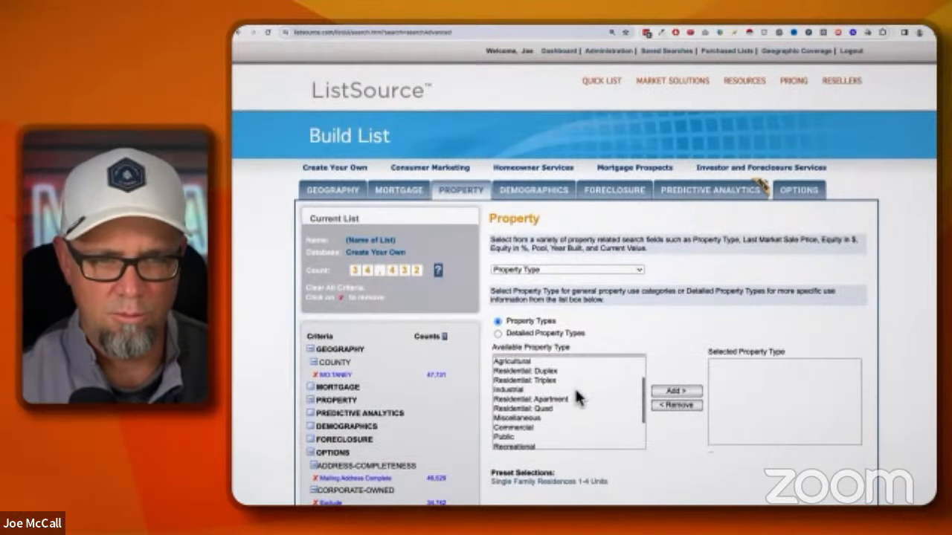
{"action": "scroll", "coordinate": [578, 398], "scroll_direction": "down", "scroll_amount": 1}
{"action": "left_click", "coordinate": [569, 410]}
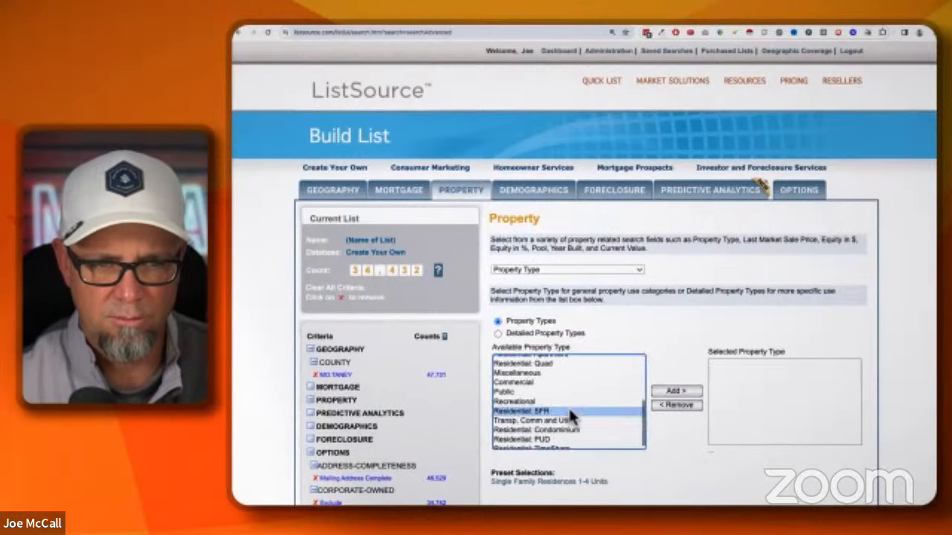
{"action": "left_click", "coordinate": [679, 392]}
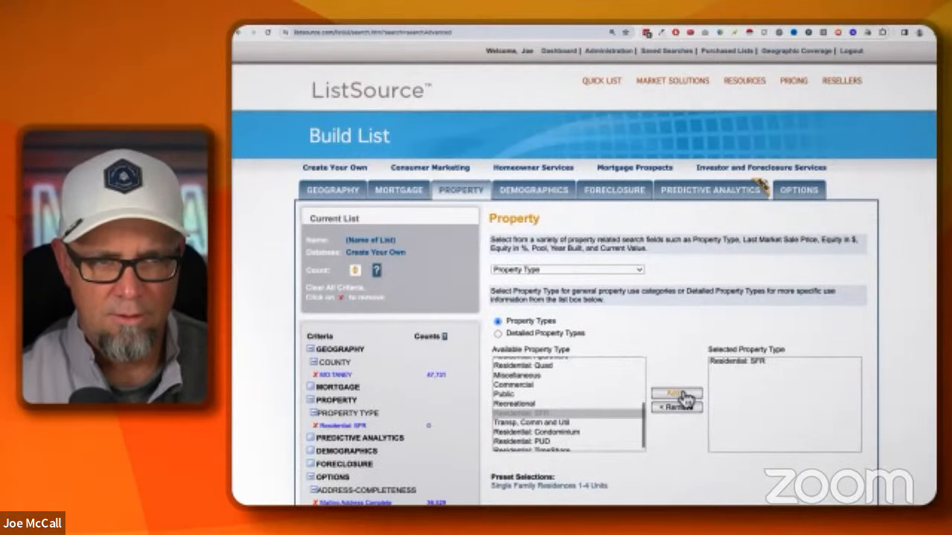
{"action": "left_click", "coordinate": [772, 364]}
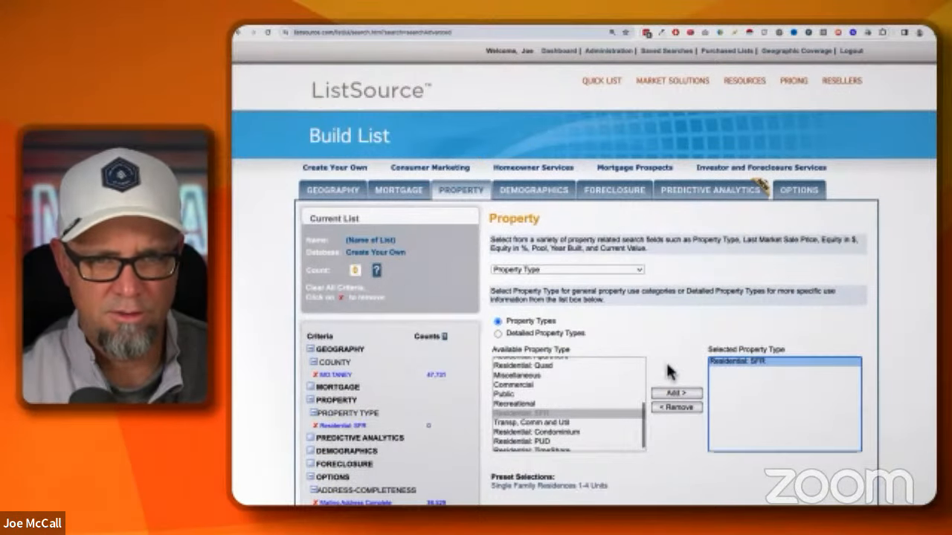
{"action": "scroll", "coordinate": [666, 371], "scroll_direction": "down", "scroll_amount": 2}
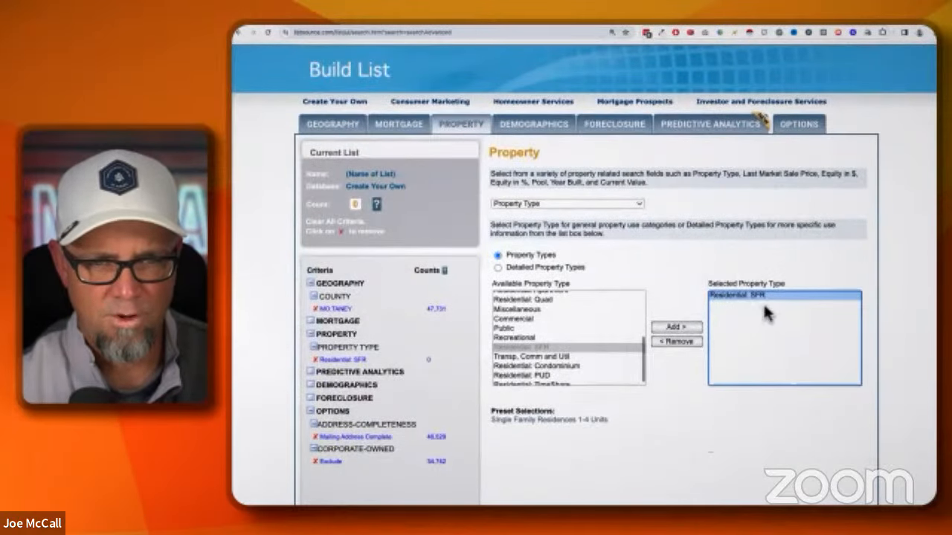
{"action": "left_click", "coordinate": [679, 342]}
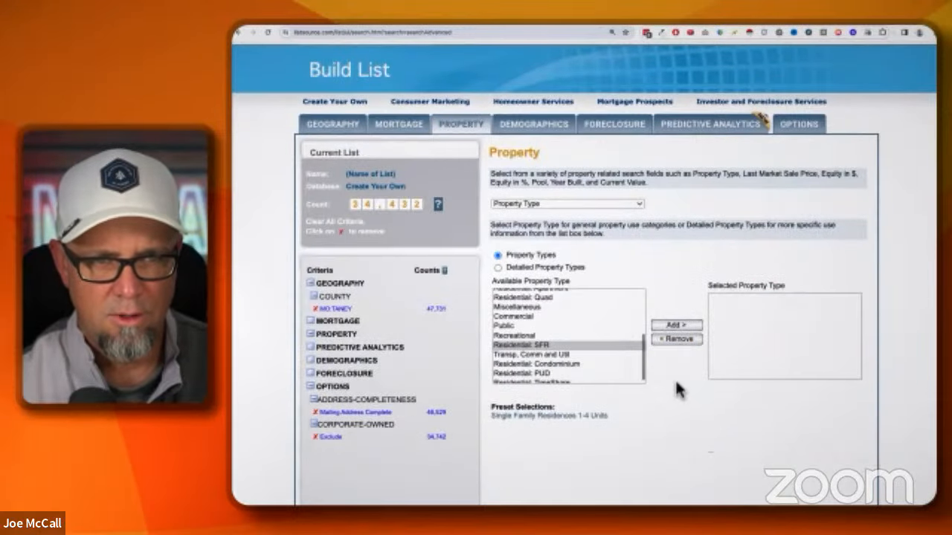
- Add a Last Market Sale Date criterion to the Taney County list, covering the last 3 months (10/31/2023 to 01/31/2024)
{"action": "scroll", "coordinate": [683, 253], "scroll_direction": "up", "scroll_amount": 2}
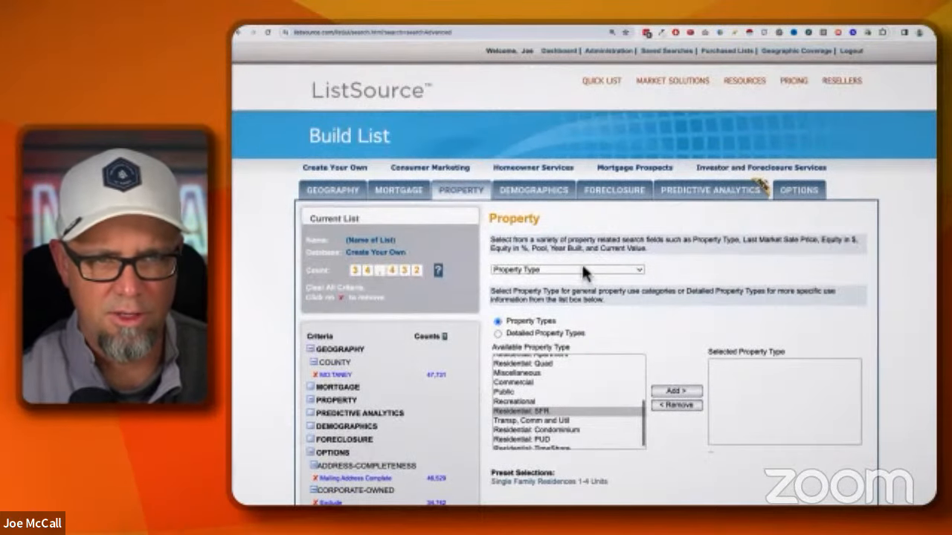
{"action": "left_click", "coordinate": [588, 184]}
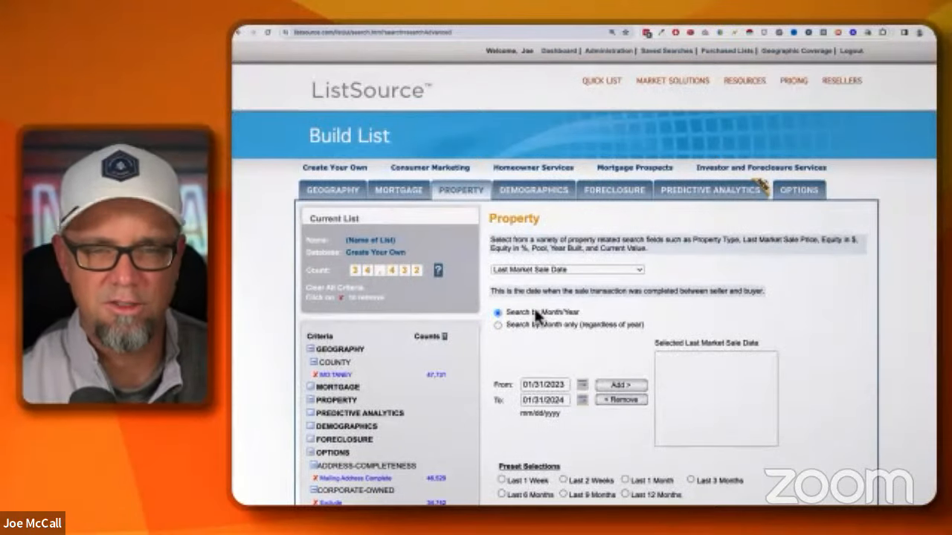
{"action": "left_click", "coordinate": [692, 481]}
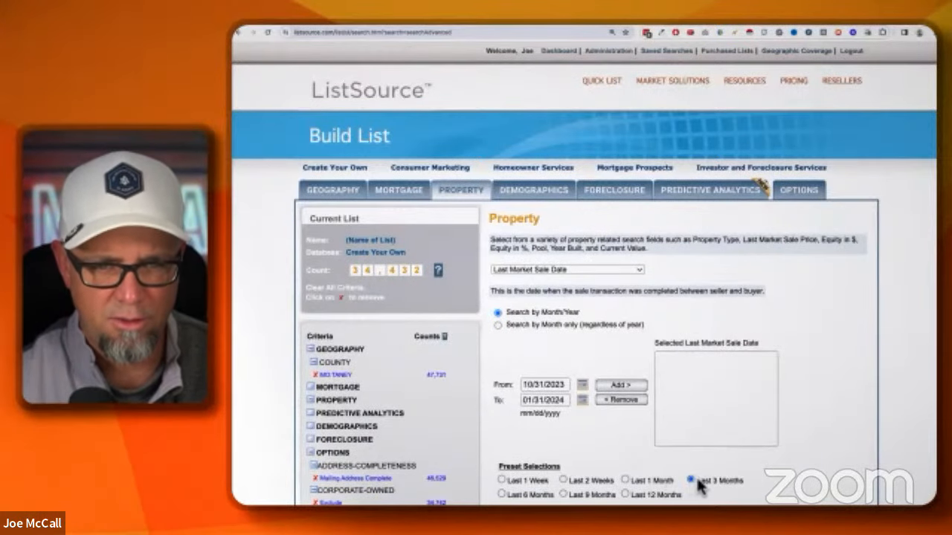
{"action": "left_click", "coordinate": [630, 385]}
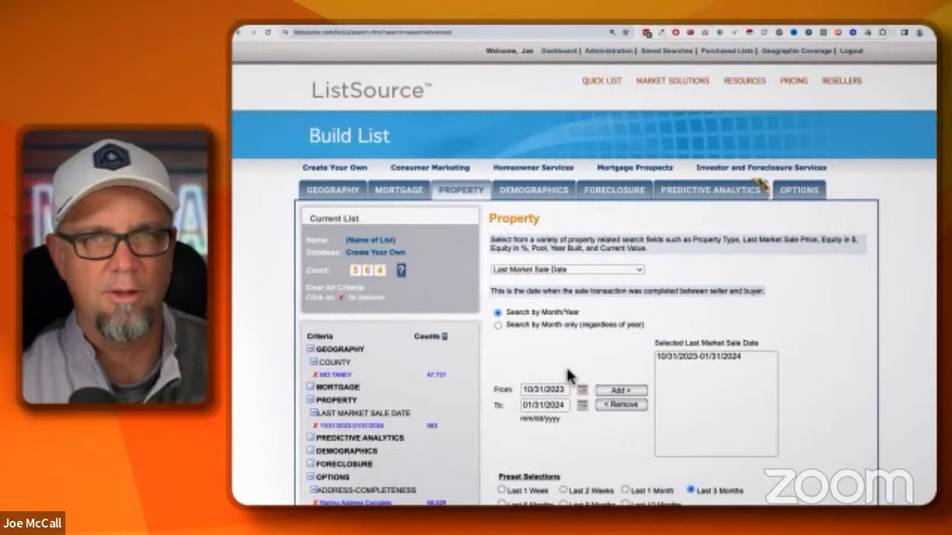
- Set the list's Corporate-owned Properties option to No Preference
{"action": "scroll", "coordinate": [591, 374], "scroll_direction": "down", "scroll_amount": 1}
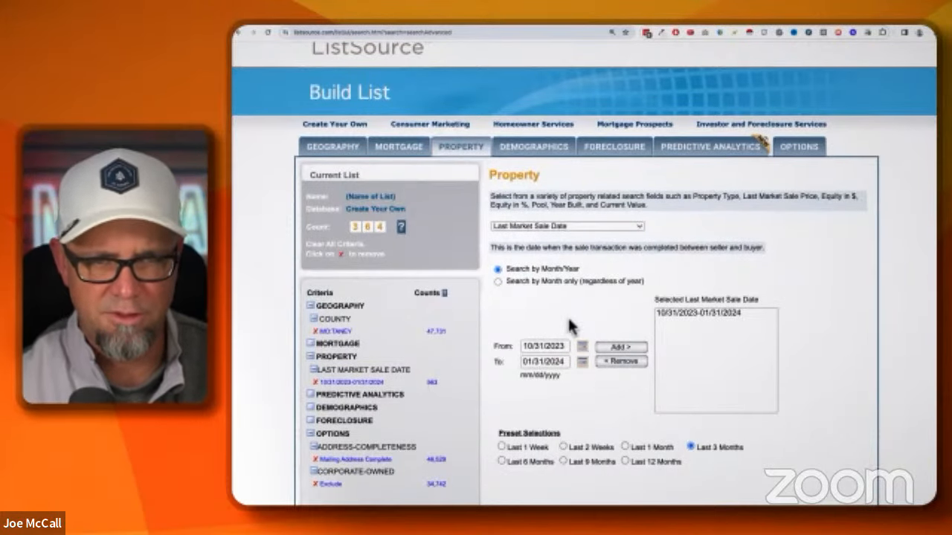
{"action": "left_click", "coordinate": [801, 148]}
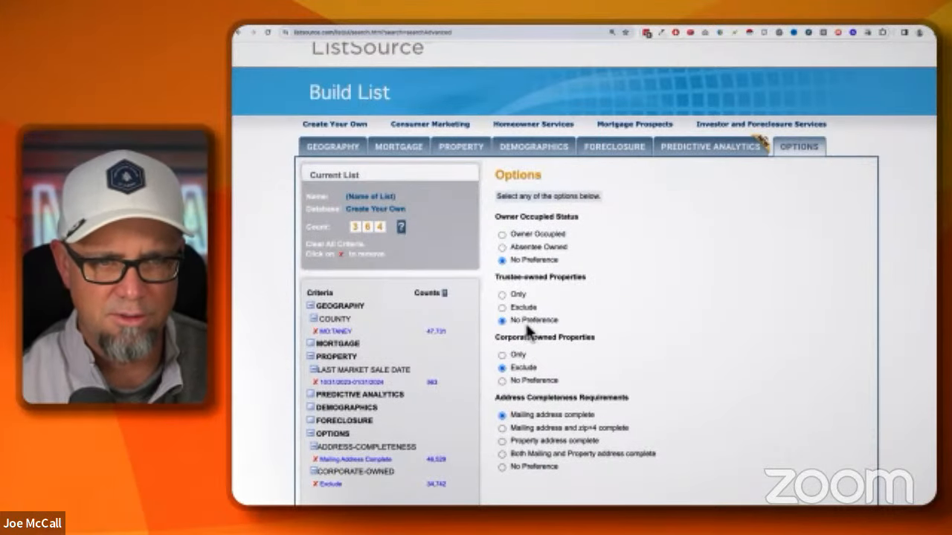
{"action": "left_click_drag", "start_coordinate": [497, 338], "coordinate": [610, 347]}
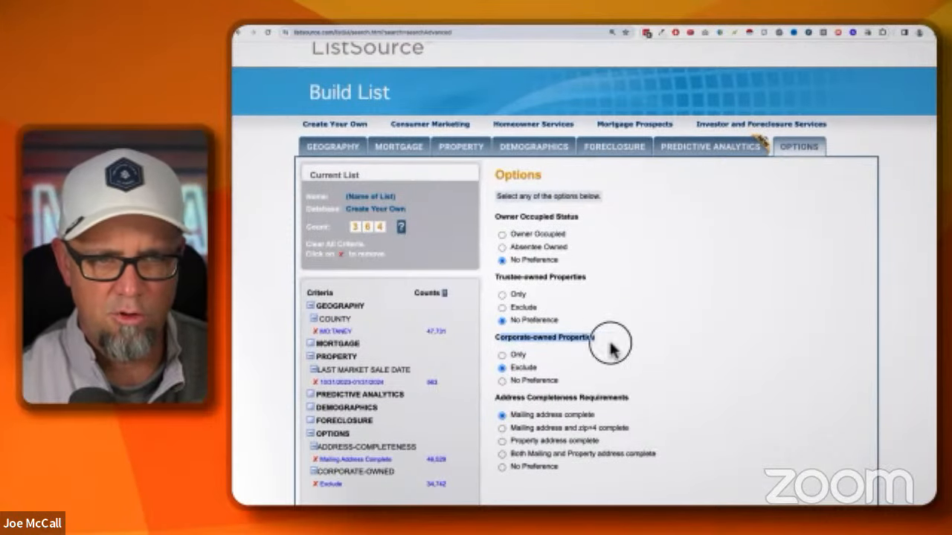
{"action": "left_click", "coordinate": [502, 381]}
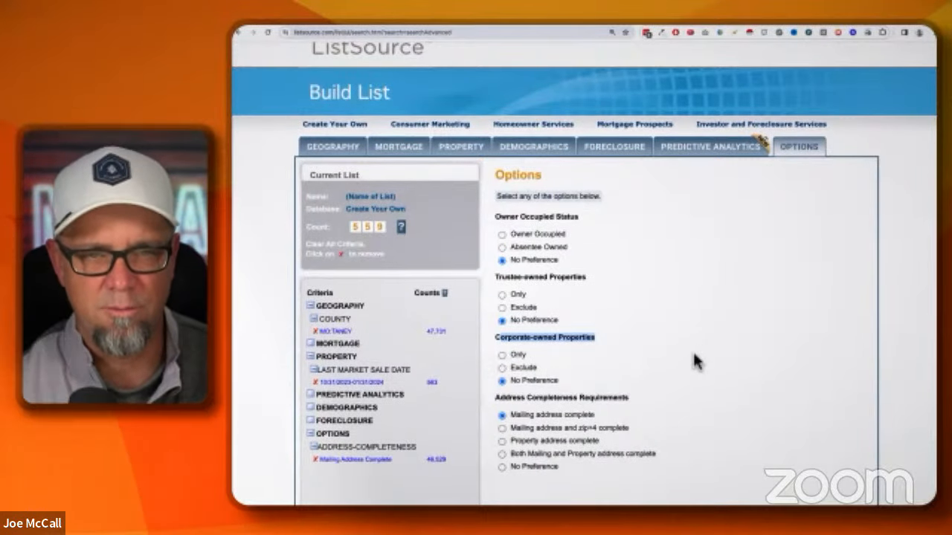
- Proceed to purchasing the list and set up a partial purchase with a custom selection grouped by ZIP Code
{"action": "scroll", "coordinate": [692, 361], "scroll_direction": "down", "scroll_amount": 5}
{"action": "left_click", "coordinate": [783, 396]}
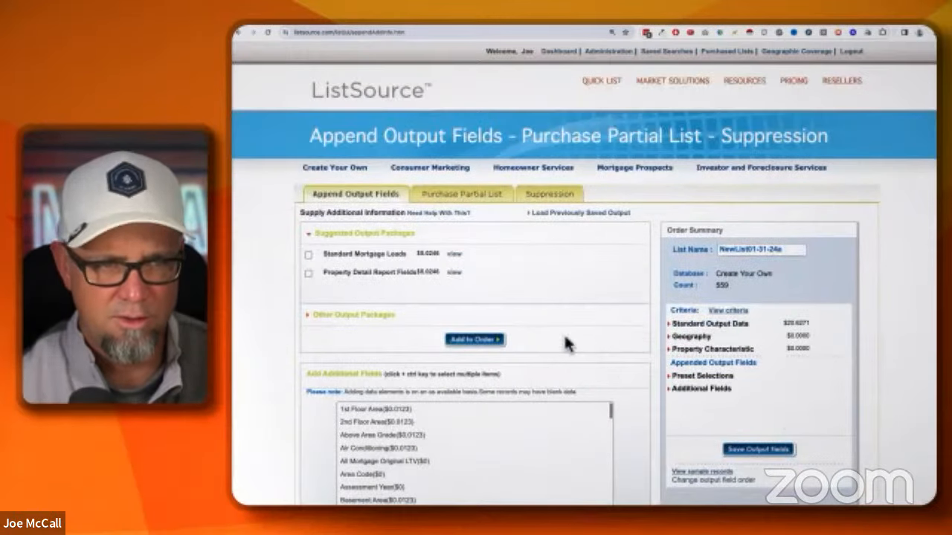
{"action": "left_click", "coordinate": [462, 195]}
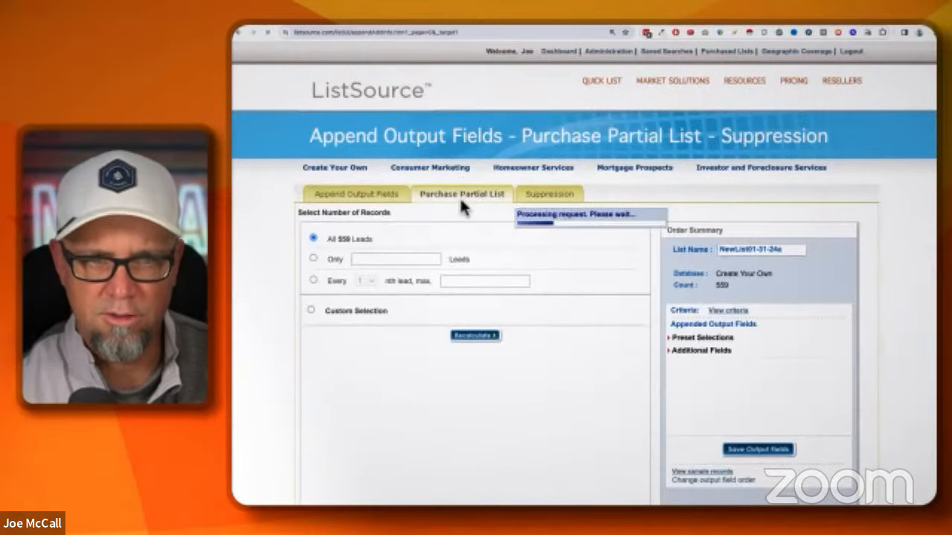
{"action": "left_click", "coordinate": [311, 312]}
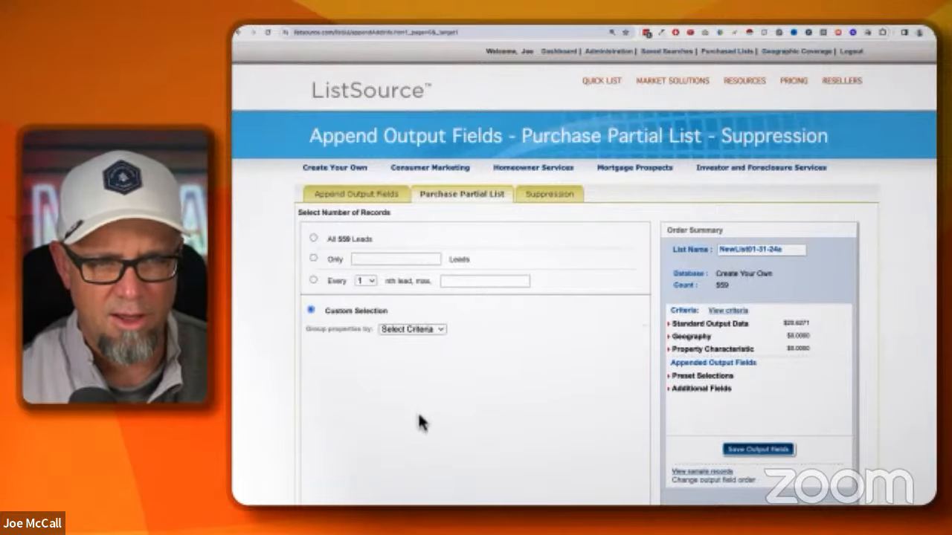
{"action": "left_click", "coordinate": [420, 448]}
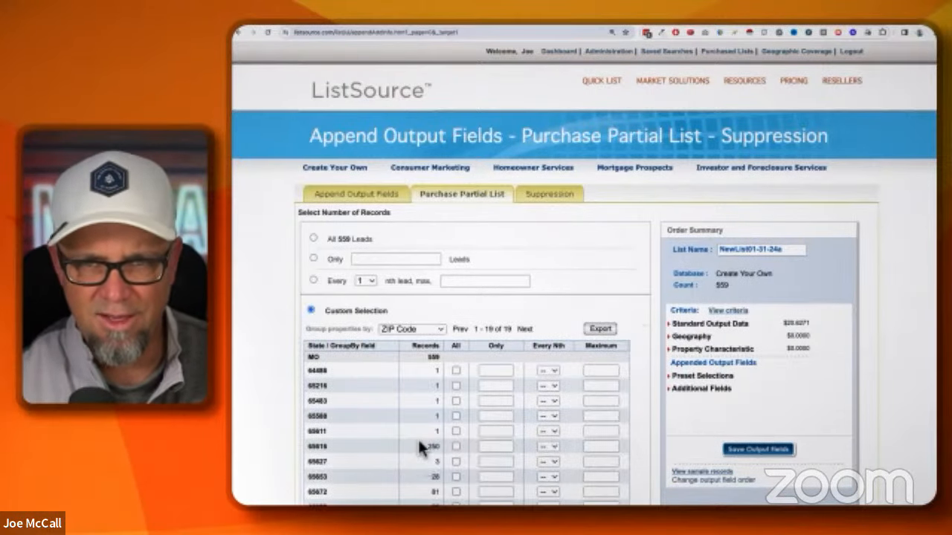
- Examine the record counts per ZIP code to find where most of the recent Taney County sales took place
{"action": "scroll", "coordinate": [563, 428], "scroll_direction": "down", "scroll_amount": 5}
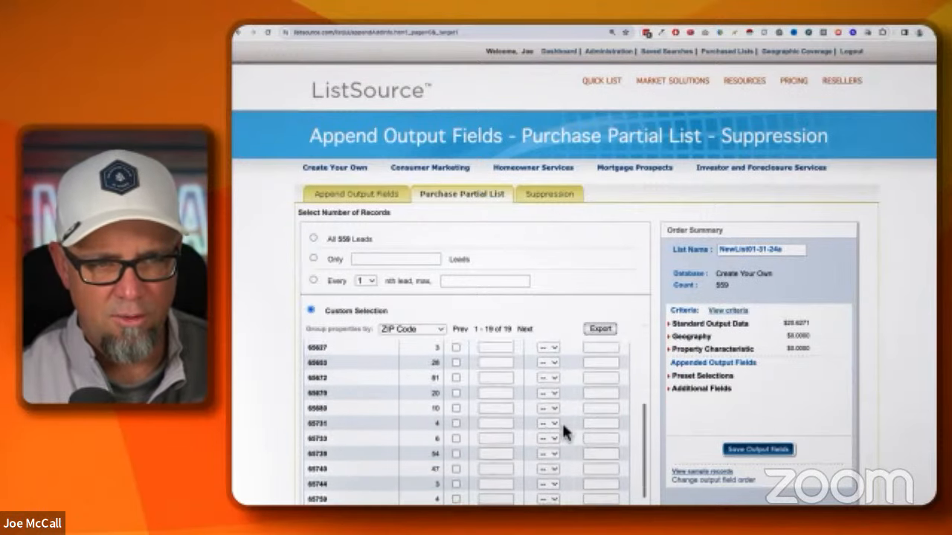
{"action": "scroll", "coordinate": [561, 422], "scroll_direction": "down", "scroll_amount": 3}
{"action": "scroll", "coordinate": [561, 422], "scroll_direction": "up", "scroll_amount": 5}
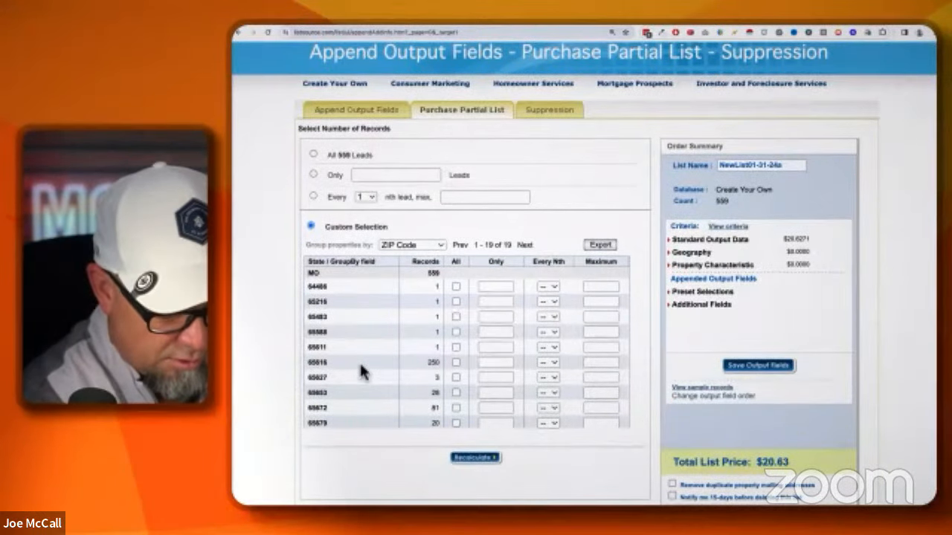
{"action": "scroll", "coordinate": [380, 375], "scroll_direction": "down", "scroll_amount": 2}
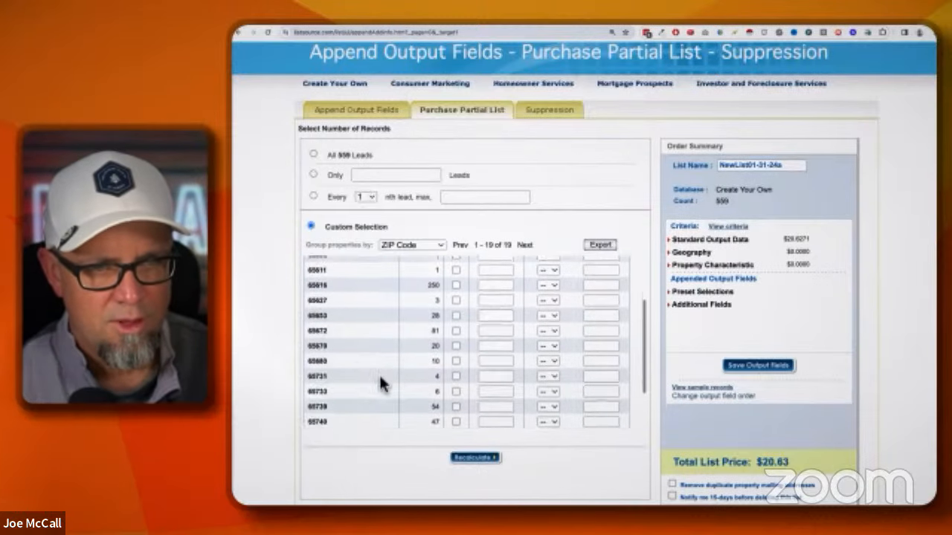
{"action": "scroll", "coordinate": [380, 379], "scroll_direction": "down", "scroll_amount": 3}
{"action": "scroll", "coordinate": [331, 316], "scroll_direction": "up", "scroll_amount": 2}
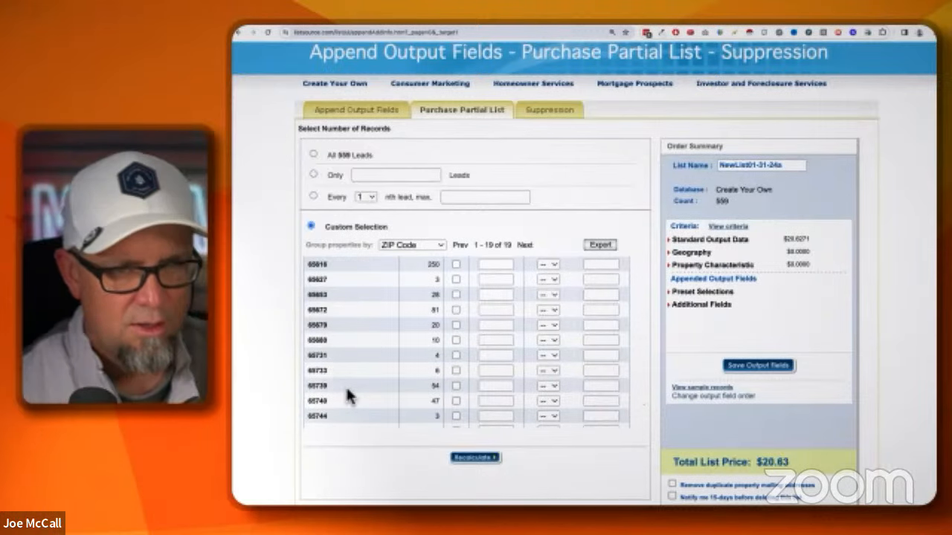
{"action": "scroll", "coordinate": [346, 390], "scroll_direction": "down", "scroll_amount": 1}
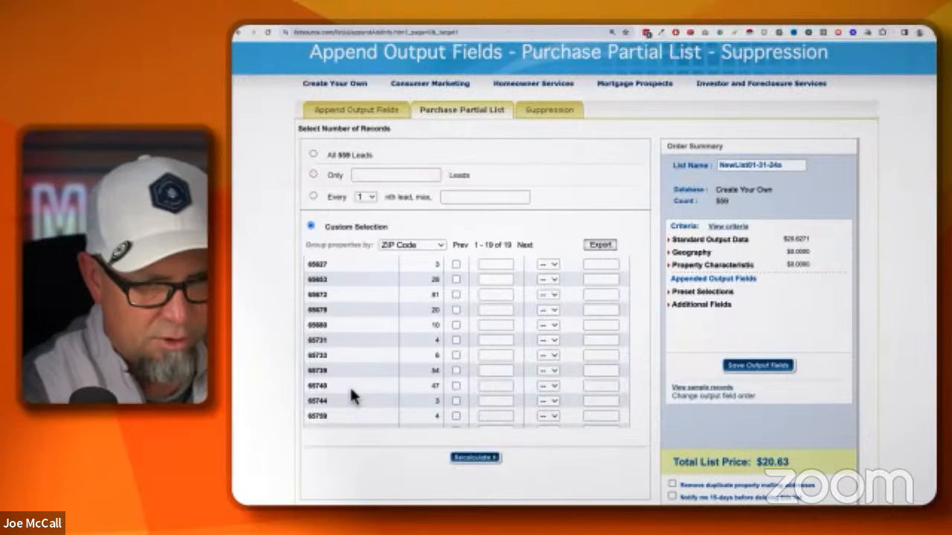
{"action": "scroll", "coordinate": [350, 392], "scroll_direction": "down", "scroll_amount": 2}
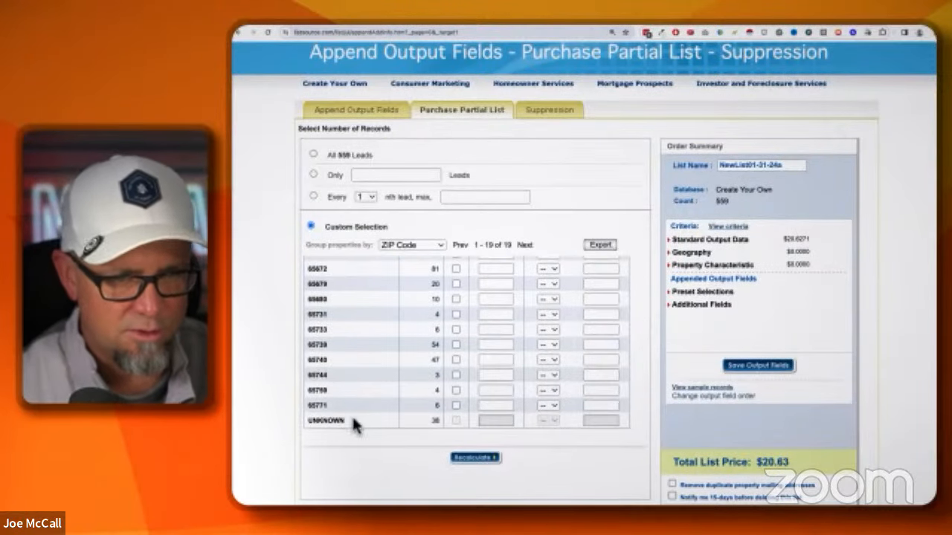
{"action": "scroll", "coordinate": [361, 406], "scroll_direction": "up", "scroll_amount": 6}
{"action": "scroll", "coordinate": [361, 415], "scroll_direction": "up", "scroll_amount": 2}
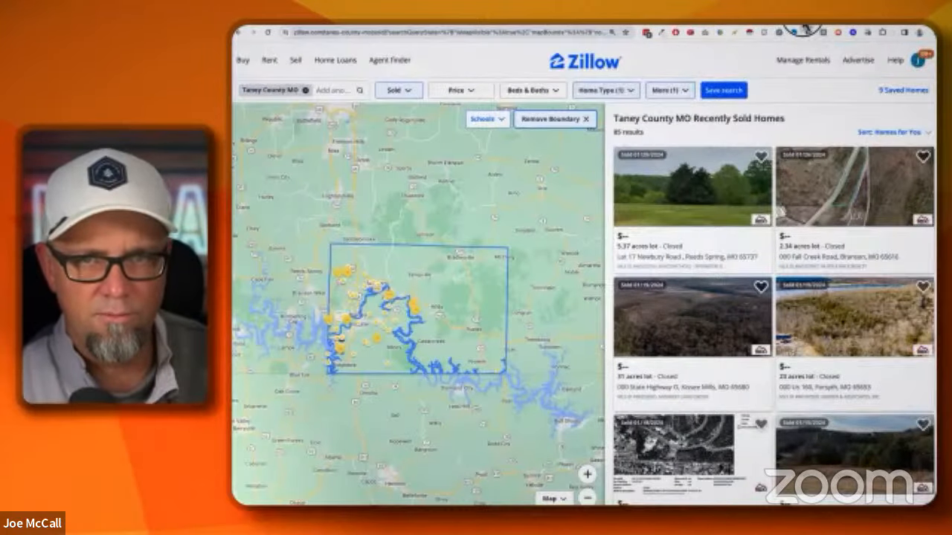
- Switch to the Redfin Taney County land search and change its status filter to For sale, including Under contract/pending
{"action": "key", "text": "ctrl+Tab"}
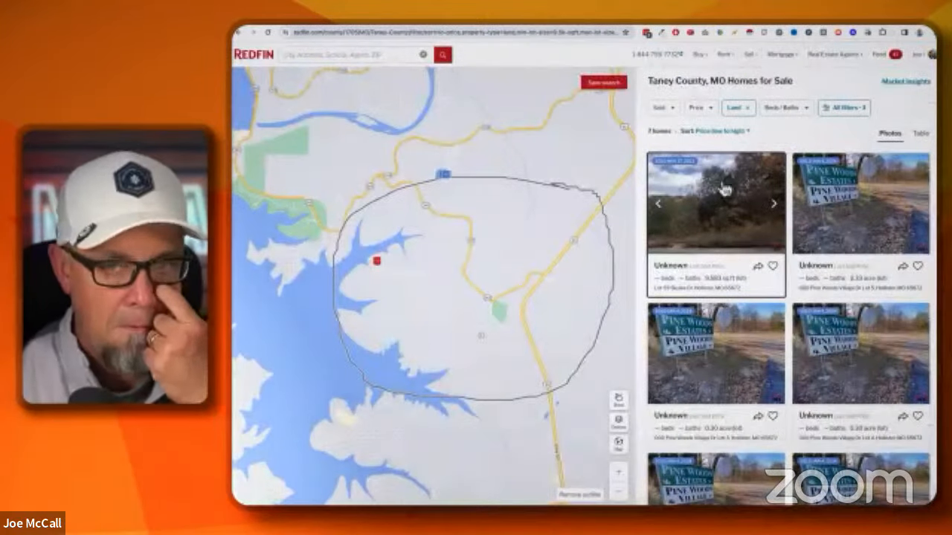
{"action": "left_click", "coordinate": [662, 108]}
{"action": "left_click", "coordinate": [661, 135]}
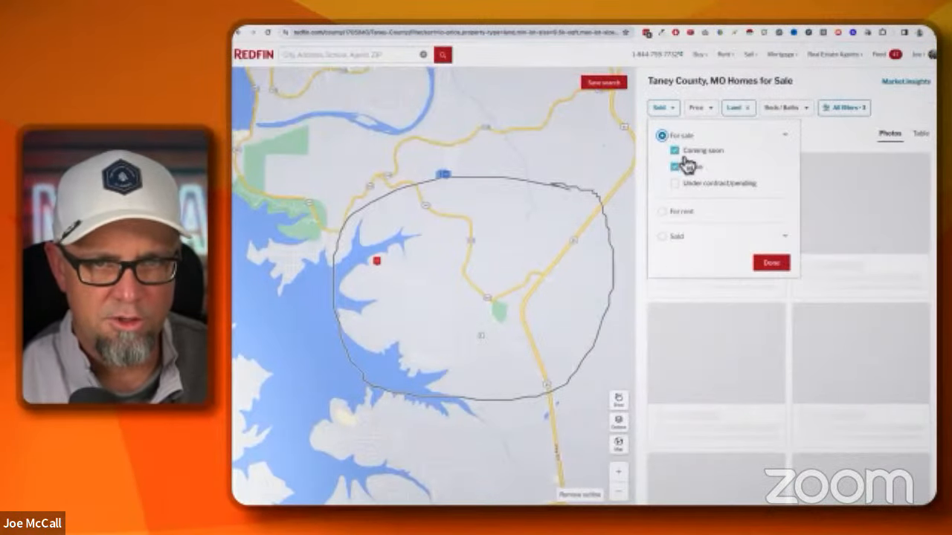
{"action": "left_click", "coordinate": [675, 183]}
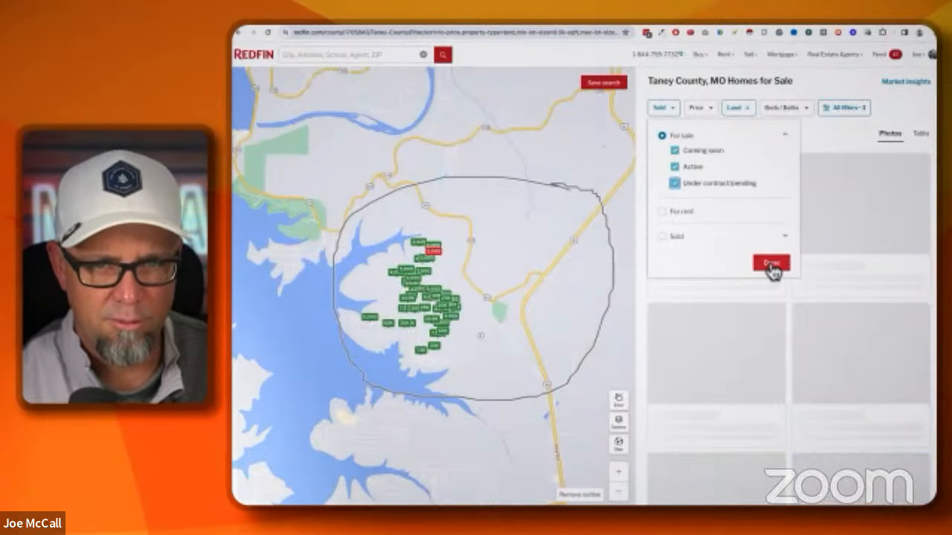
{"action": "left_click", "coordinate": [771, 264]}
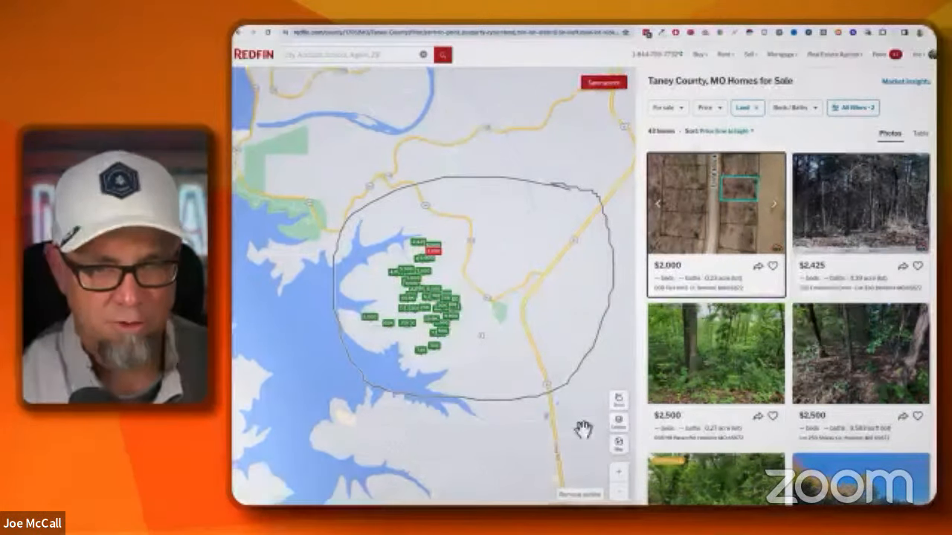
- Search Redfin for homes for sale in ZIP code 65672
{"action": "left_click", "coordinate": [320, 57]}
{"action": "type", "text": "5"}
{"action": "type", "text": "6567"}
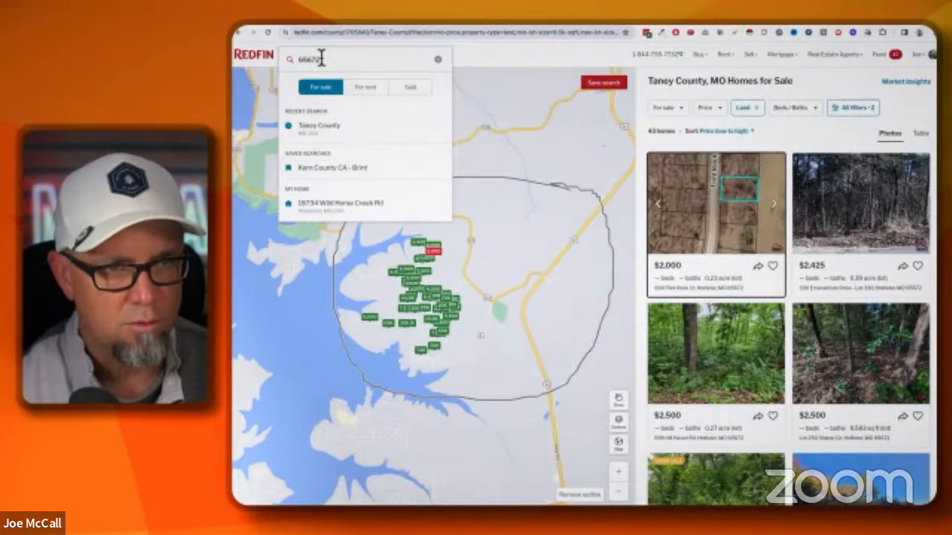
{"action": "left_click", "coordinate": [310, 119]}
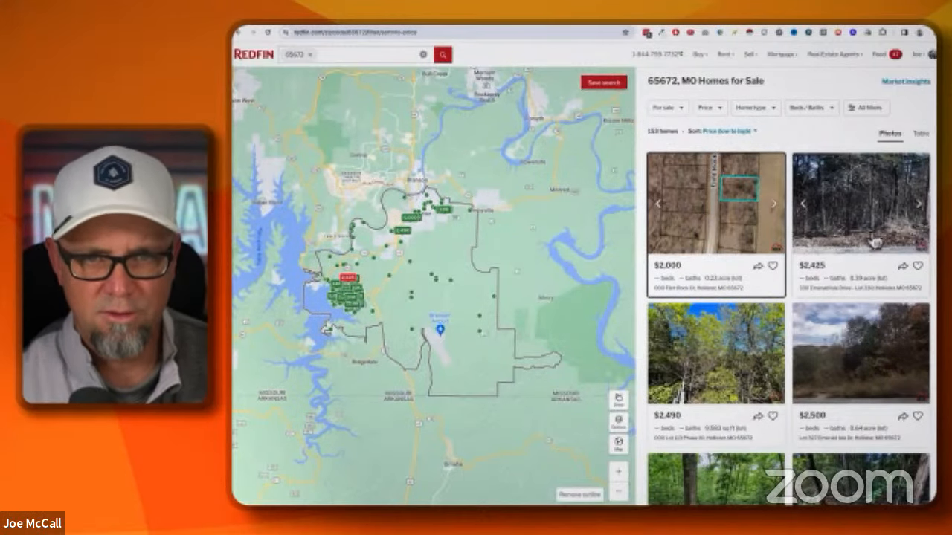
- Filter the 65672 listings to a minimum lot size of .5 acres and look through the lowest-priced lots
{"action": "scroll", "coordinate": [829, 364], "scroll_direction": "down", "scroll_amount": 10}
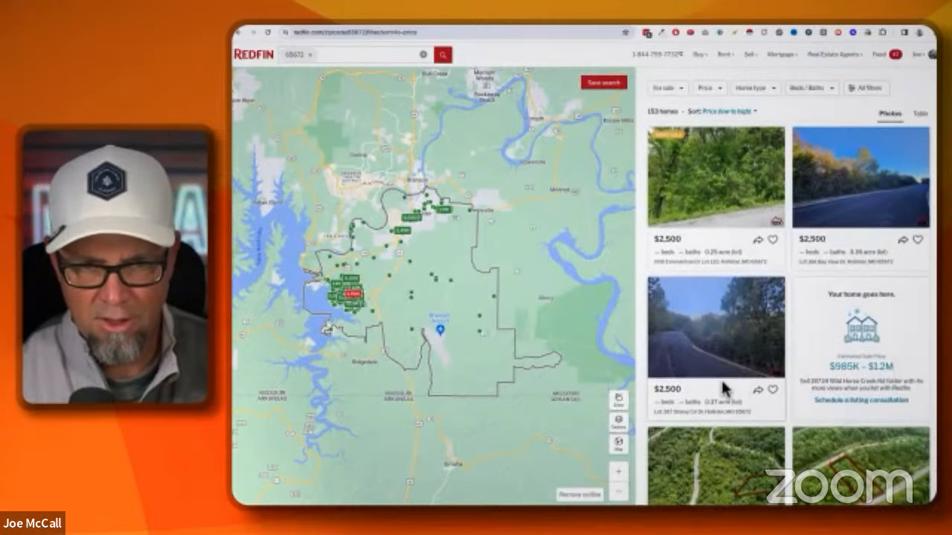
{"action": "scroll", "coordinate": [722, 386], "scroll_direction": "down", "scroll_amount": 5}
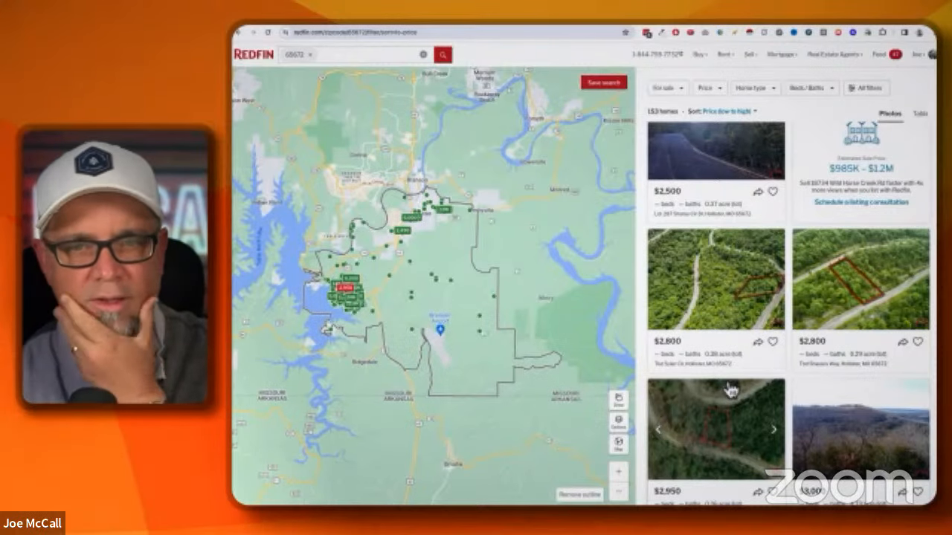
{"action": "scroll", "coordinate": [712, 390], "scroll_direction": "up", "scroll_amount": 5}
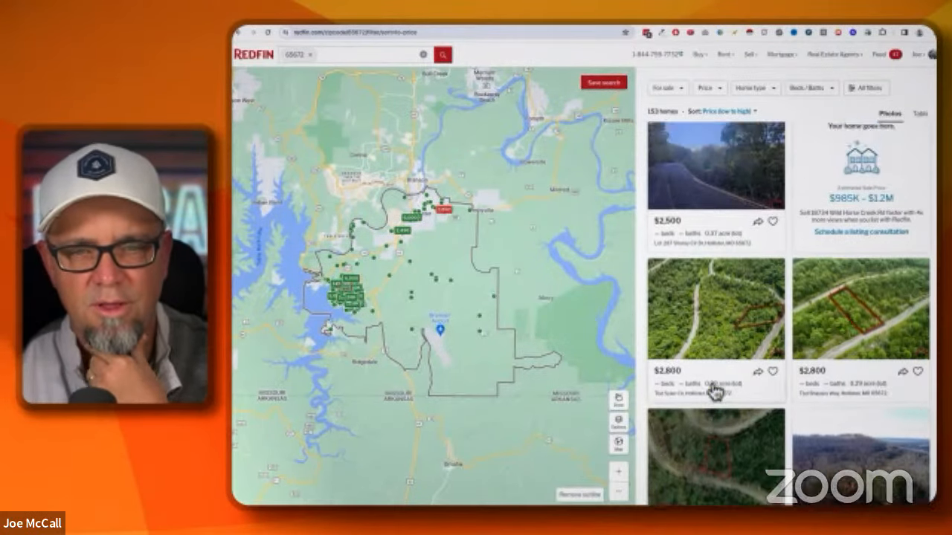
{"action": "left_click", "coordinate": [882, 90]}
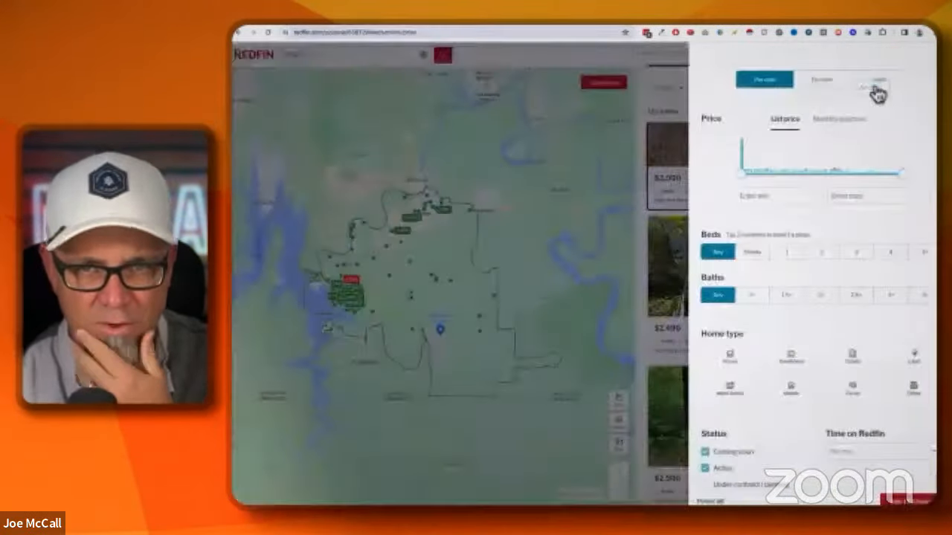
{"action": "scroll", "coordinate": [825, 335], "scroll_direction": "down", "scroll_amount": 3}
{"action": "scroll", "coordinate": [834, 360], "scroll_direction": "down", "scroll_amount": 3}
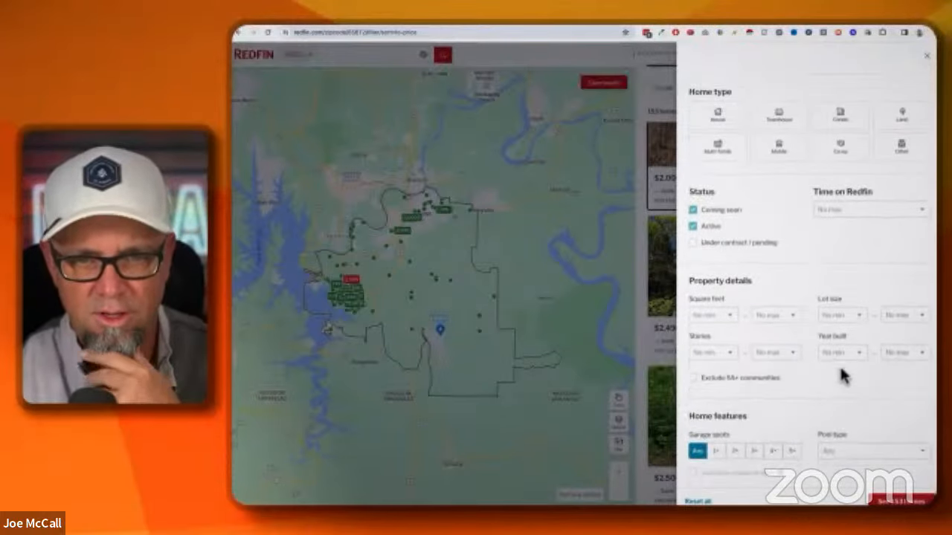
{"action": "left_click", "coordinate": [848, 302]}
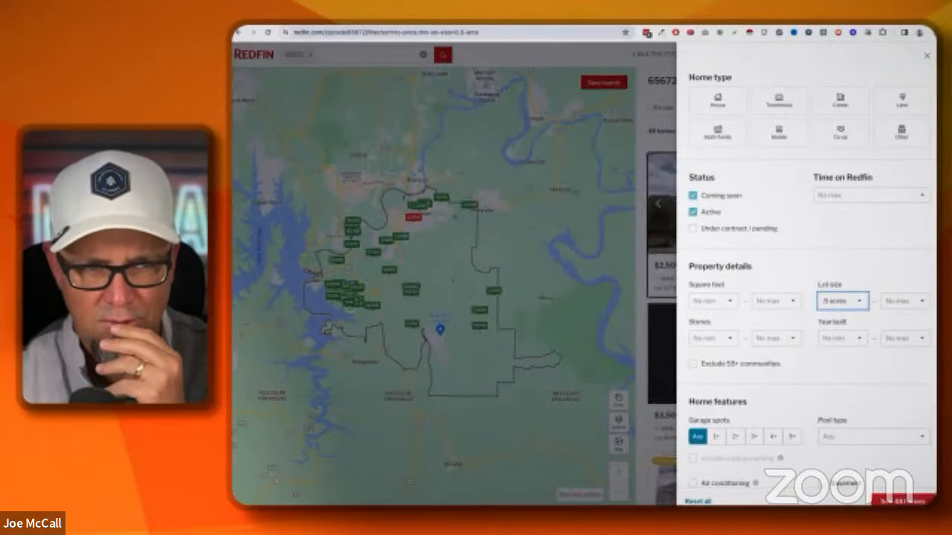
{"action": "left_click", "coordinate": [900, 502]}
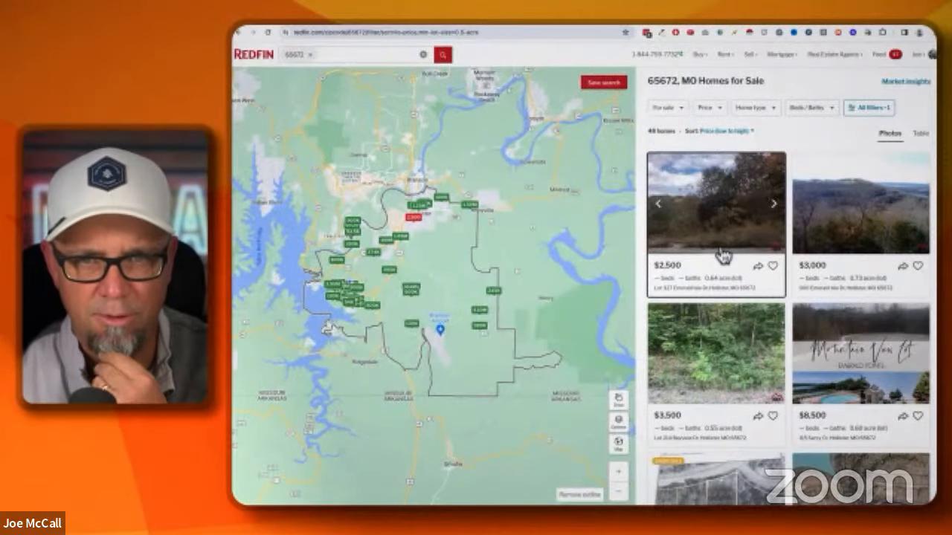
{"action": "scroll", "coordinate": [725, 257], "scroll_direction": "down", "scroll_amount": 5}
{"action": "scroll", "coordinate": [725, 256], "scroll_direction": "up", "scroll_amount": 5}
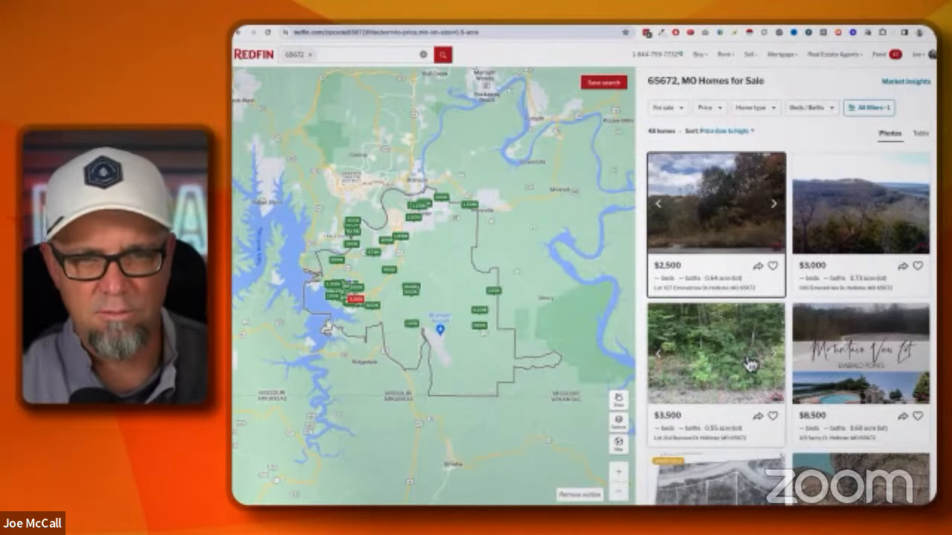
{"action": "scroll", "coordinate": [748, 365], "scroll_direction": "down", "scroll_amount": 2}
{"action": "scroll", "coordinate": [725, 312], "scroll_direction": "up", "scroll_amount": 2}
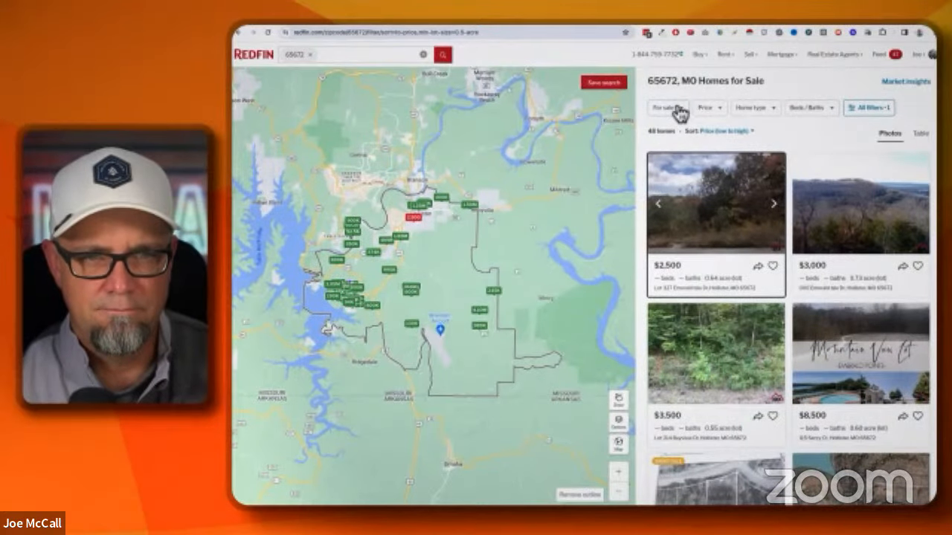
- Open the land search at prycd.com/search-land, choose Taney County, Missouri as the location, and expand the advanced search options
{"action": "left_click", "coordinate": [903, 30]}
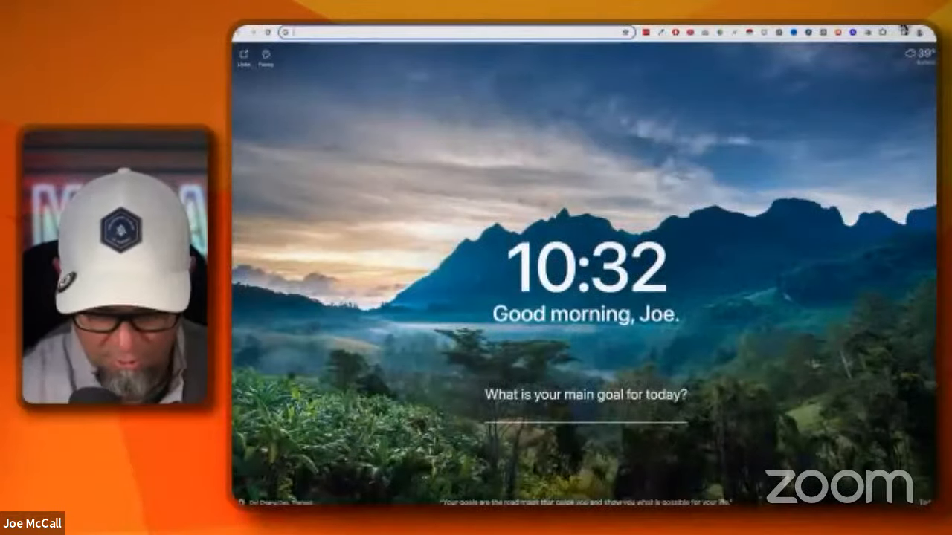
{"action": "type", "text": "prycd.com/search-land"}
{"action": "key", "text": "Return"}
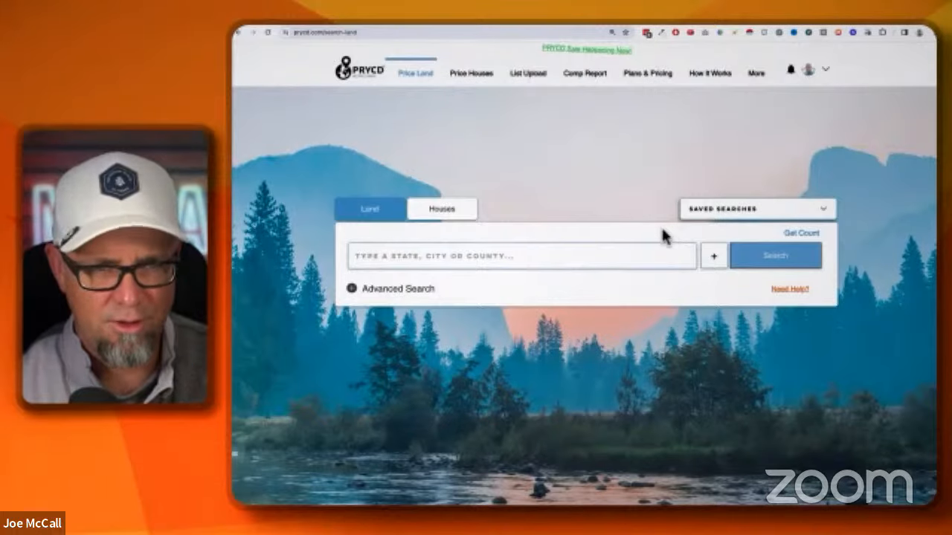
{"action": "left_click", "coordinate": [604, 257]}
{"action": "type", "text": "r"}
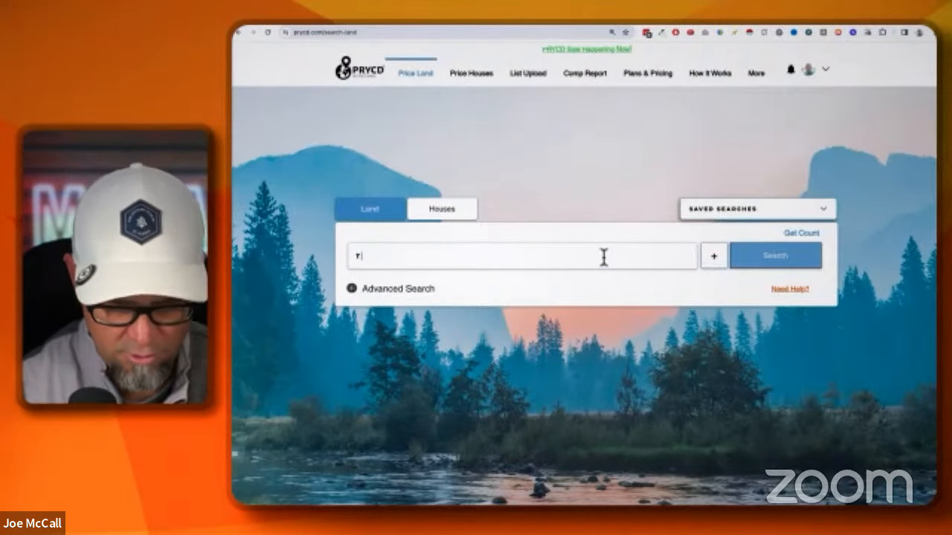
{"action": "type", "text": "aney"}
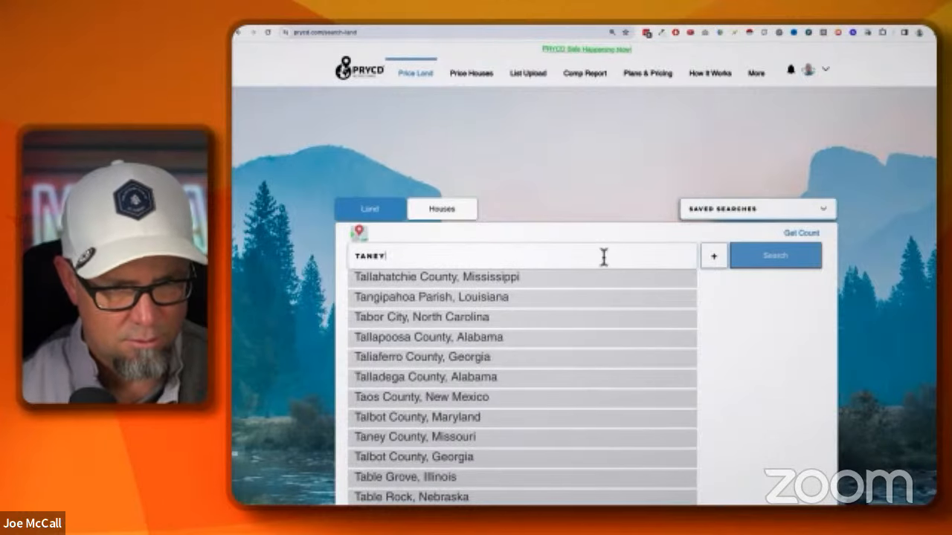
{"action": "left_click", "coordinate": [495, 437]}
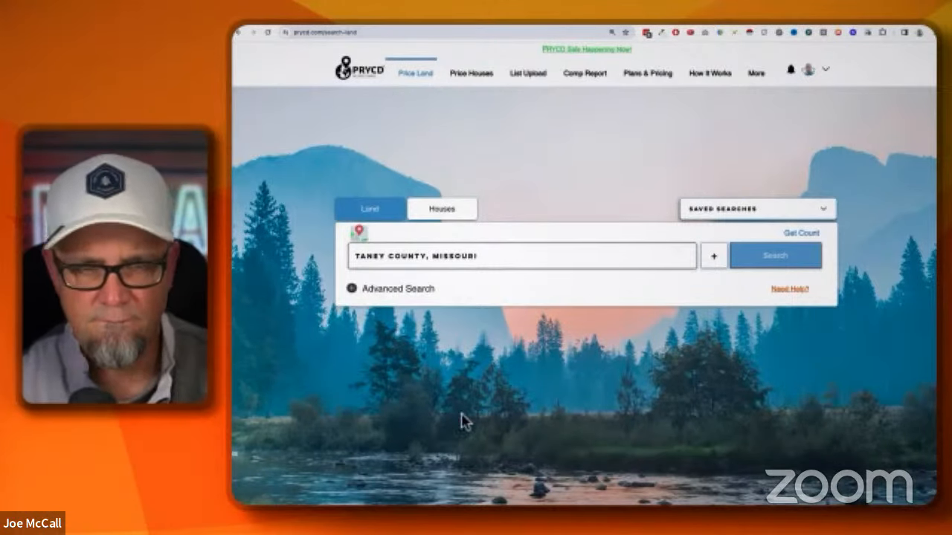
{"action": "left_click", "coordinate": [351, 289]}
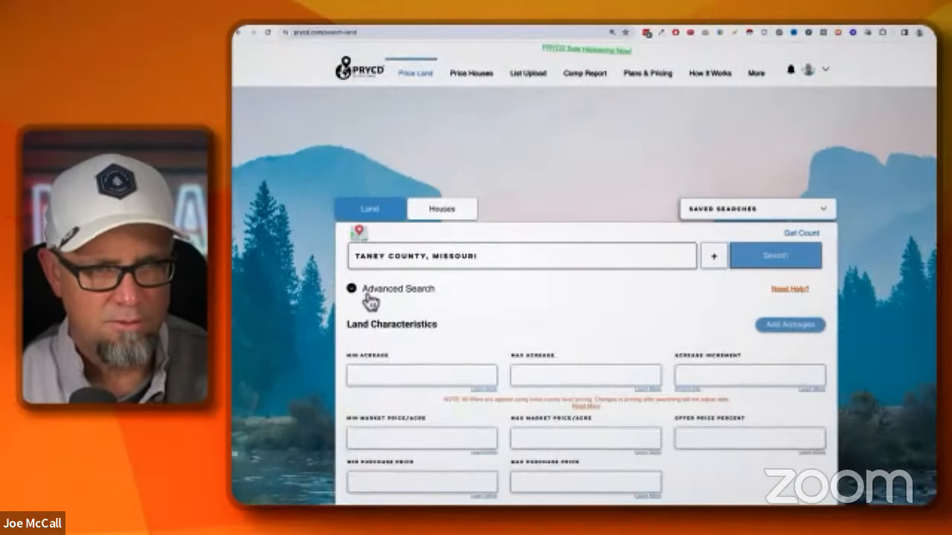
{"action": "left_click", "coordinate": [389, 378]}
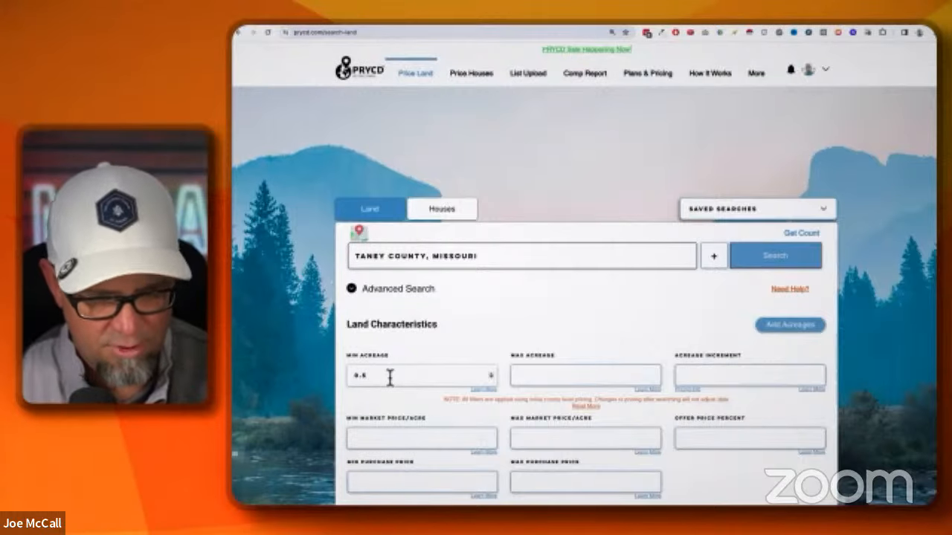
{"action": "left_click", "coordinate": [543, 375]}
{"action": "type", "text": "40"}
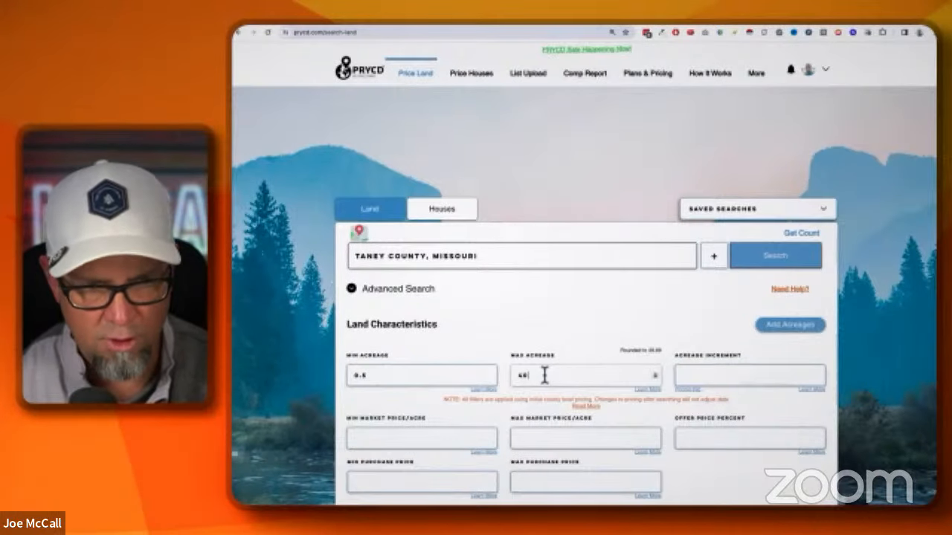
{"action": "type", "text": ".01"}
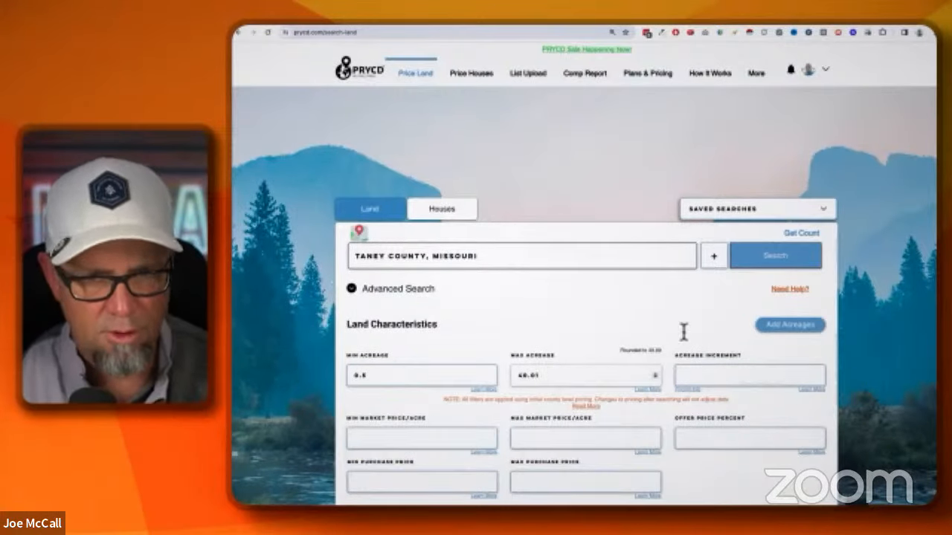
{"action": "scroll", "coordinate": [656, 340], "scroll_direction": "down", "scroll_amount": 3}
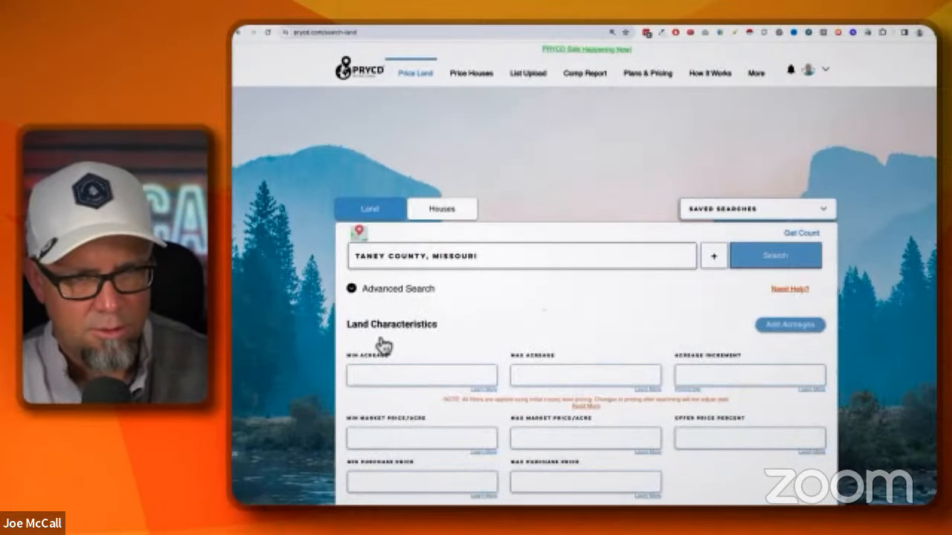
- Set the land search to a minimum of 0.2 acres, a maximum of 40.01 acres and an acreage increment of 1
{"action": "left_click", "coordinate": [422, 371]}
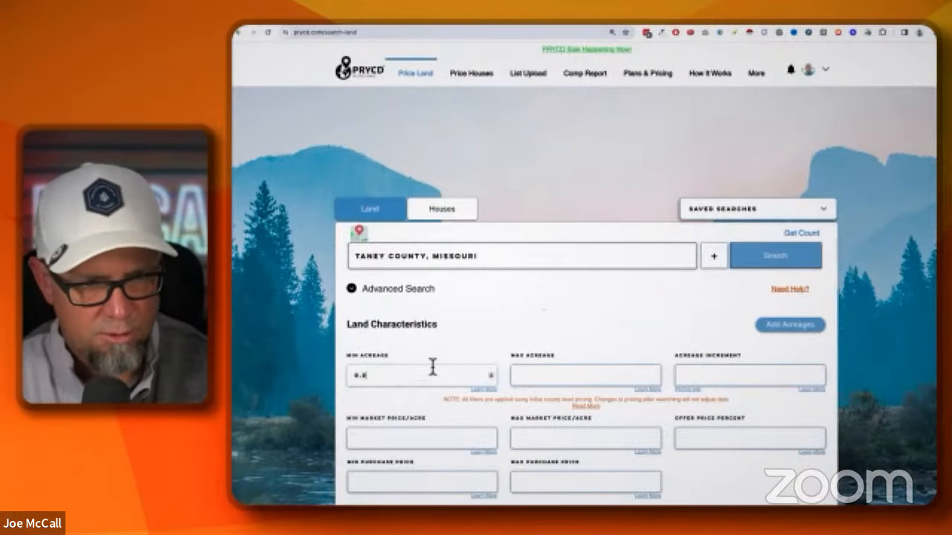
{"action": "left_click", "coordinate": [554, 373]}
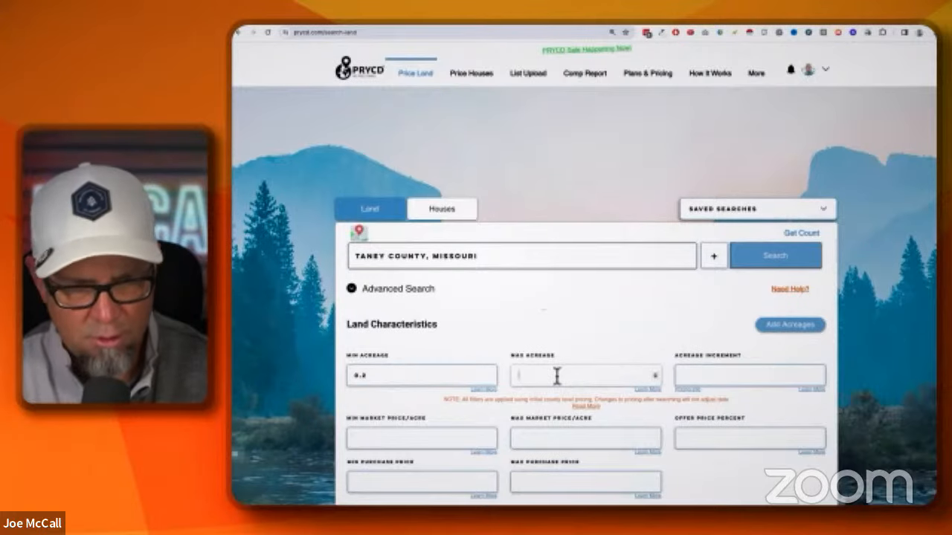
{"action": "type", "text": "40.01"}
{"action": "left_click", "coordinate": [701, 378]}
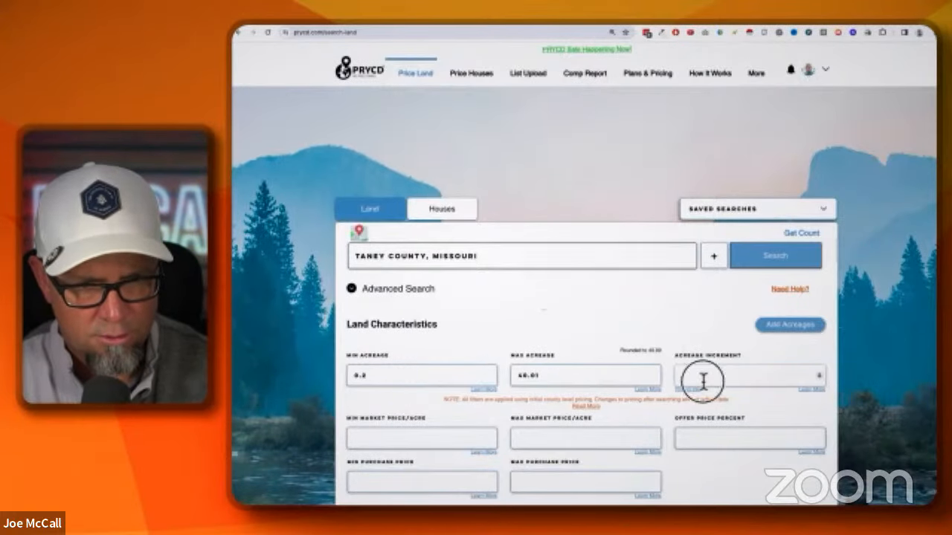
{"action": "type", "text": "1"}
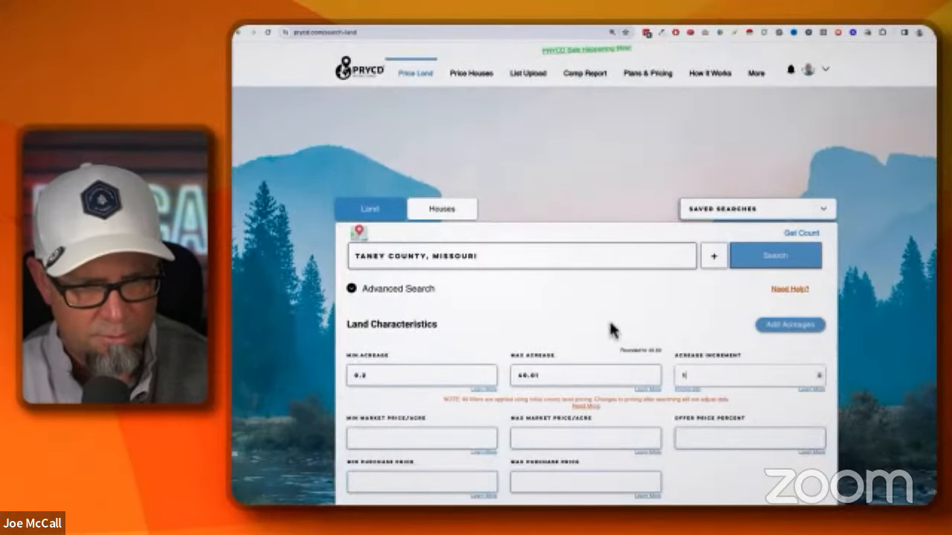
- Change the year of the last sale date filter under the sale information filters and run the land search
{"action": "scroll", "coordinate": [611, 330], "scroll_direction": "down", "scroll_amount": 10}
{"action": "scroll", "coordinate": [592, 368], "scroll_direction": "down", "scroll_amount": 20}
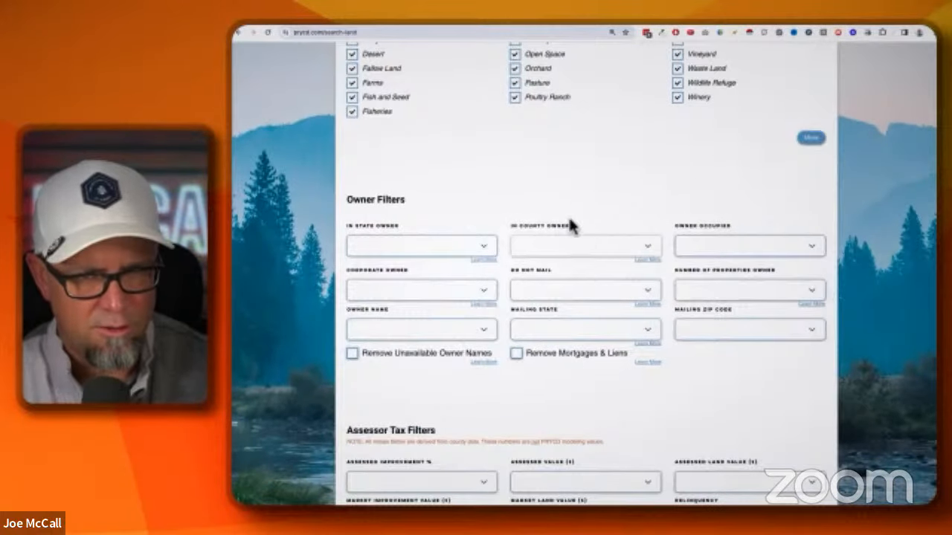
{"action": "scroll", "coordinate": [570, 399], "scroll_direction": "down", "scroll_amount": 8}
{"action": "scroll", "coordinate": [570, 399], "scroll_direction": "down", "scroll_amount": 10}
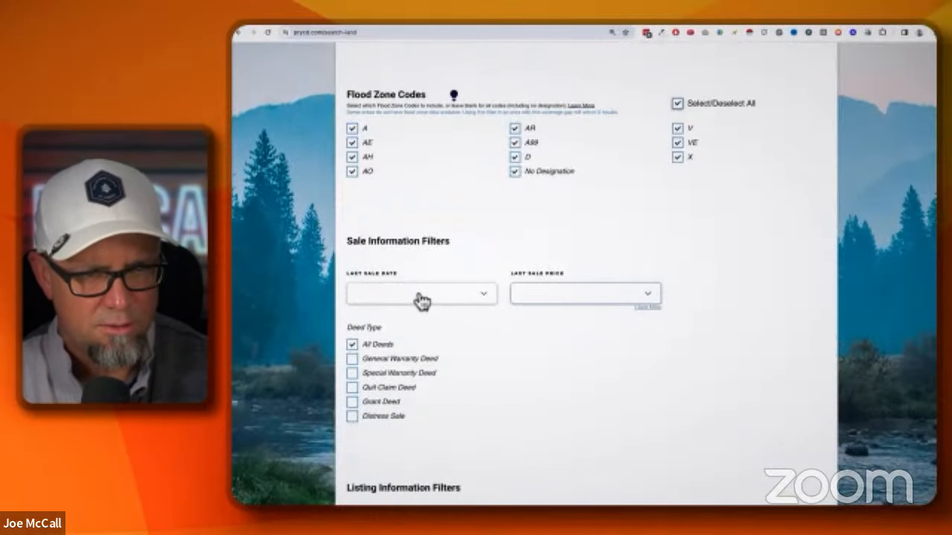
{"action": "left_click", "coordinate": [423, 298]}
{"action": "left_click", "coordinate": [413, 323]}
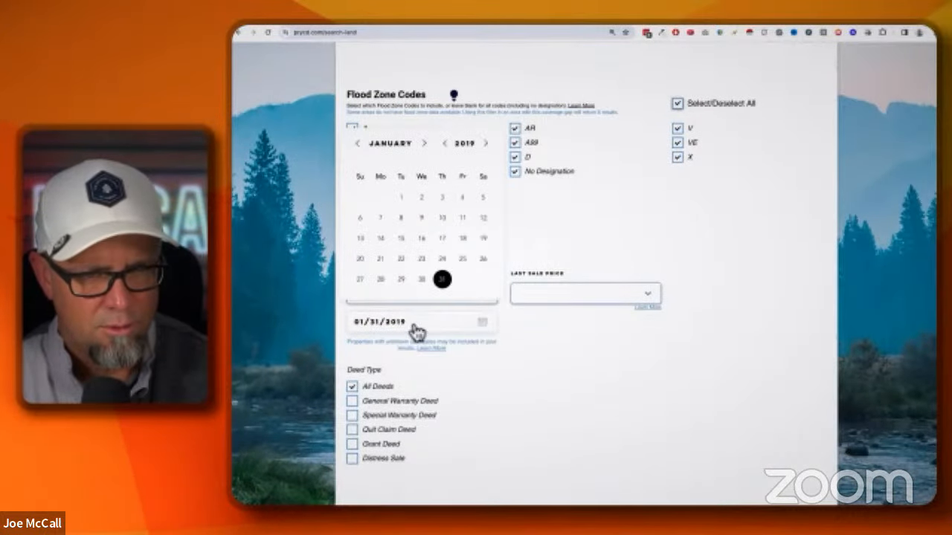
{"action": "left_click", "coordinate": [472, 149]}
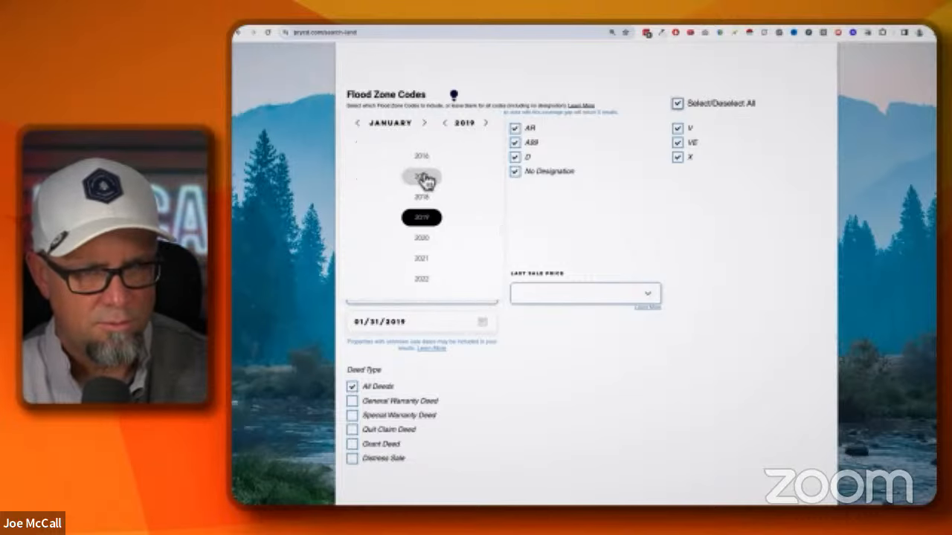
{"action": "scroll", "coordinate": [425, 181], "scroll_direction": "up", "scroll_amount": 3}
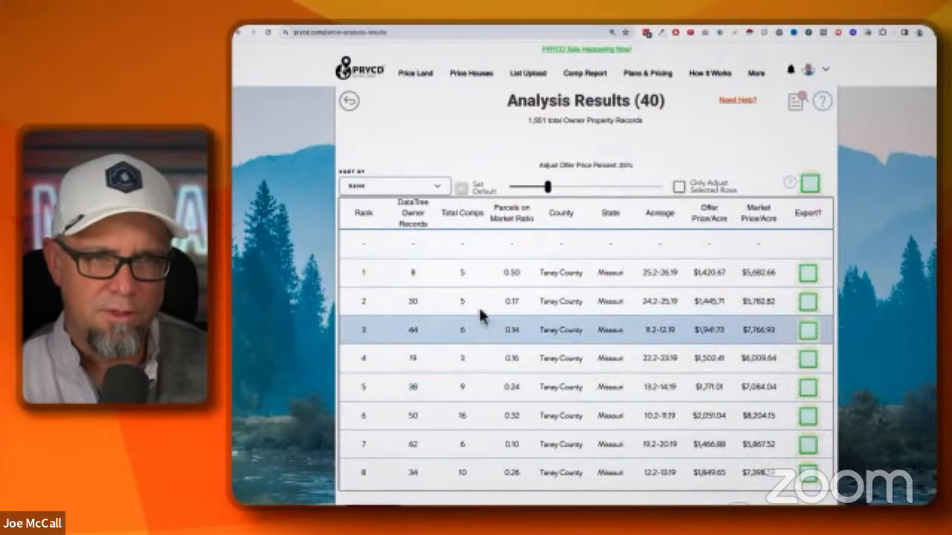
- Sort the Taney County analysis results by DataTree owner records and select all acreage ranges for export
{"action": "left_click", "coordinate": [412, 212]}
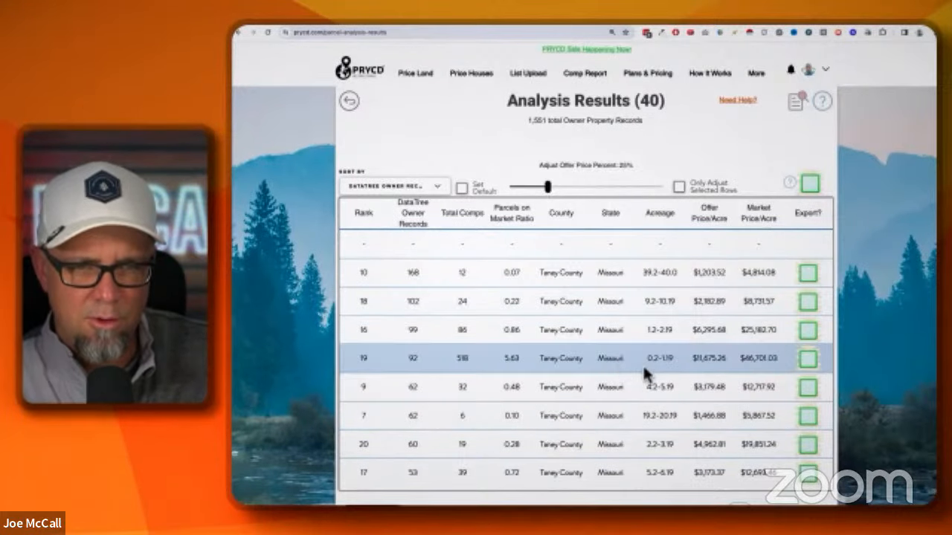
{"action": "scroll", "coordinate": [643, 365], "scroll_direction": "up", "scroll_amount": 1}
{"action": "double_click", "coordinate": [537, 144]}
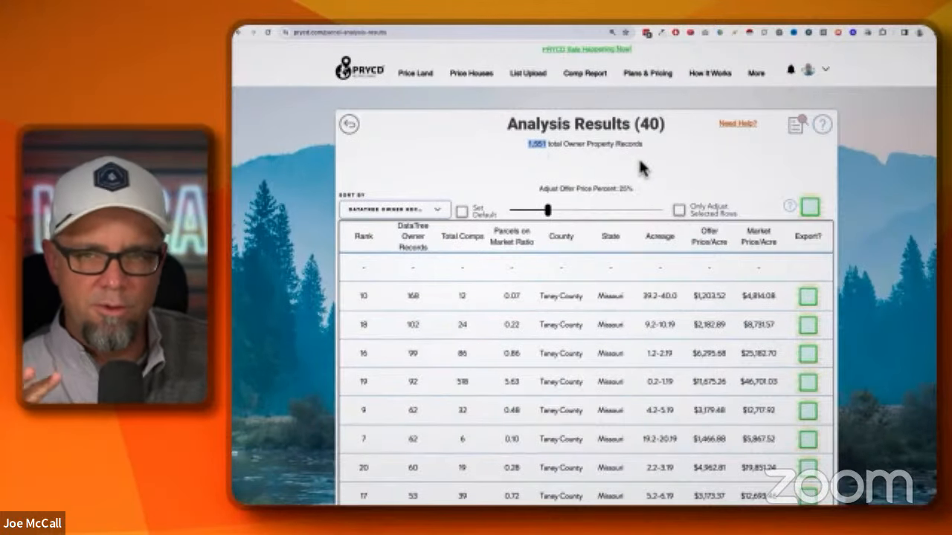
{"action": "left_click", "coordinate": [811, 208]}
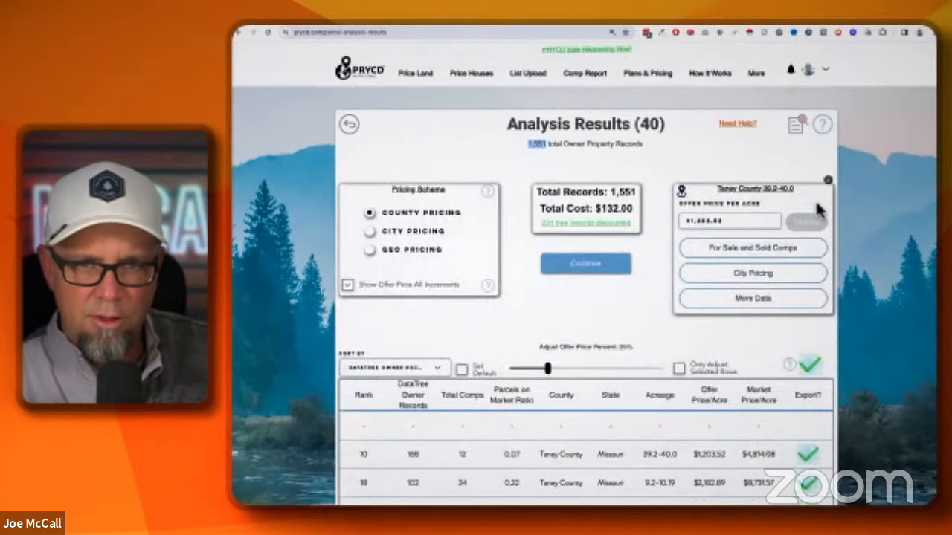
- Set the export's pricing scheme to Geo Pricing and the offer price percent to 35%
{"action": "left_click", "coordinate": [374, 253]}
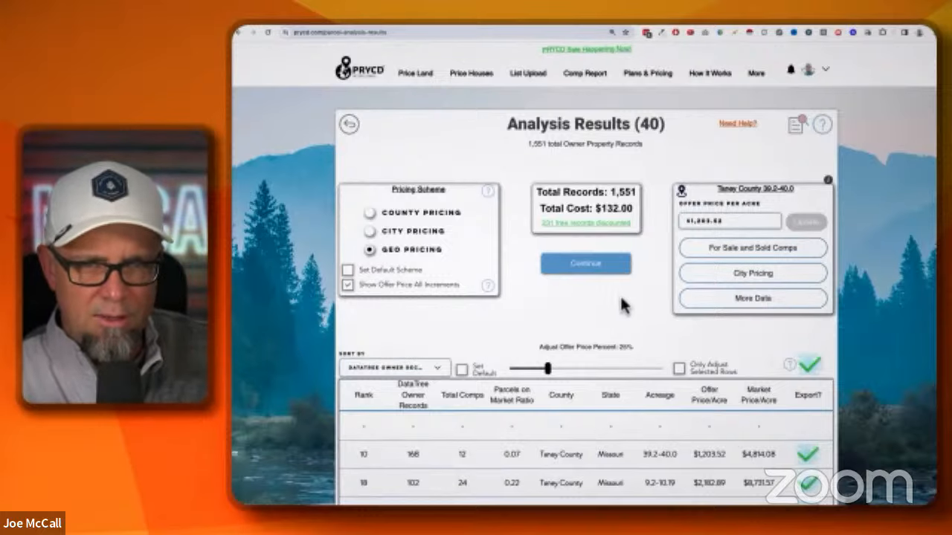
{"action": "scroll", "coordinate": [624, 305], "scroll_direction": "down", "scroll_amount": 1}
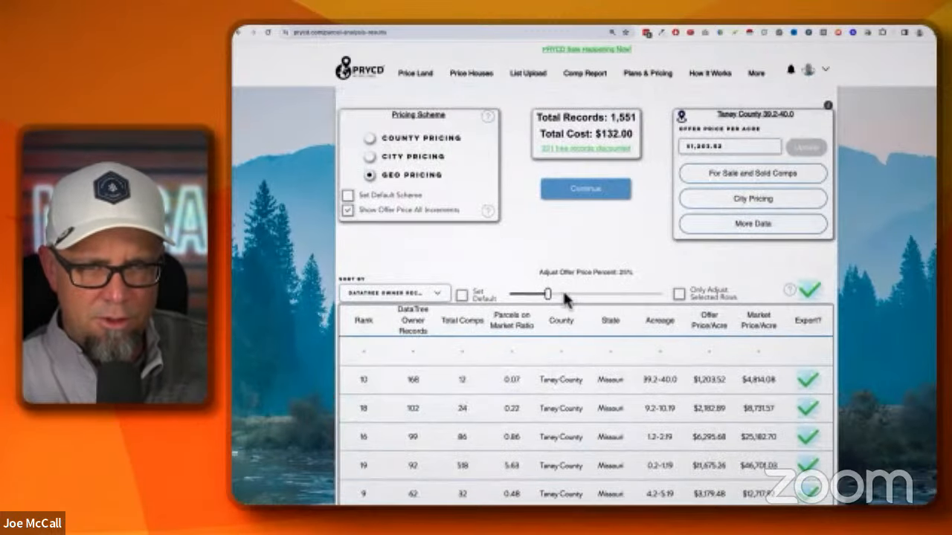
{"action": "mouse_move", "coordinate": [547, 298]}
{"action": "left_click_drag", "start_coordinate": [547, 297], "coordinate": [563, 296]}
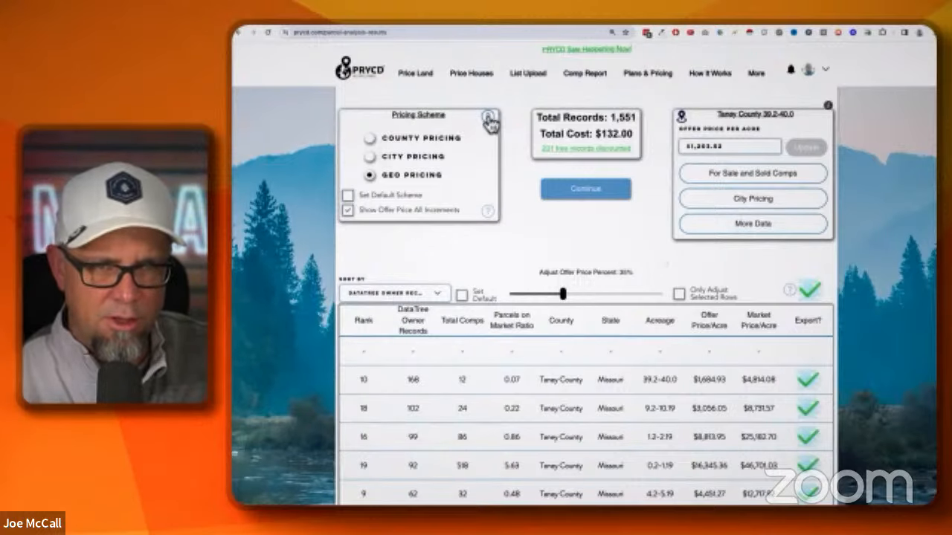
- Review the scrub field names for the final list and accept the selected columns
{"action": "scroll", "coordinate": [602, 223], "scroll_direction": "down", "scroll_amount": 3}
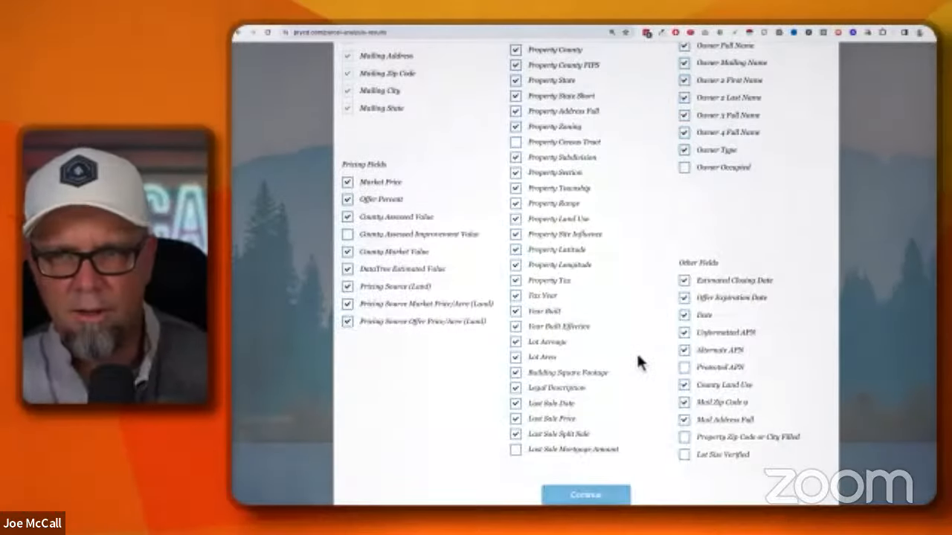
{"action": "scroll", "coordinate": [632, 361], "scroll_direction": "up", "scroll_amount": 4}
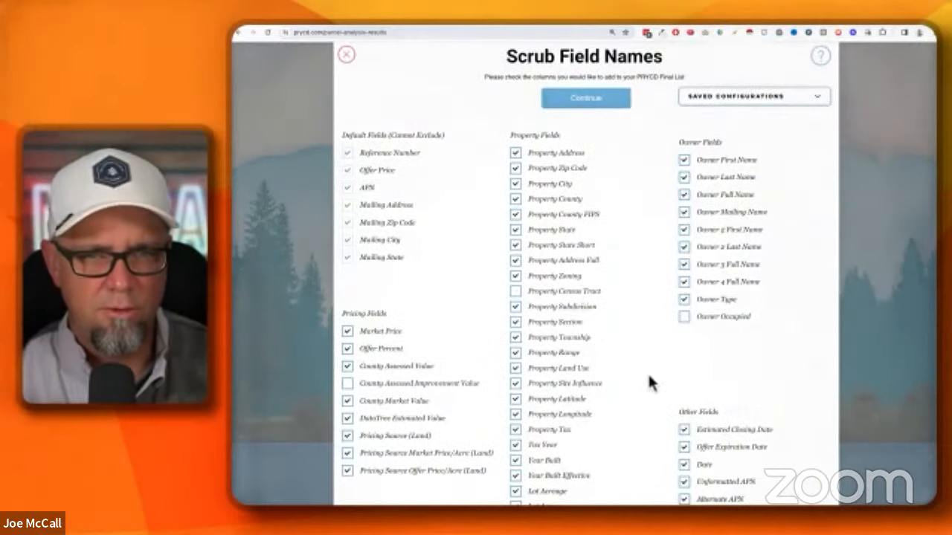
{"action": "scroll", "coordinate": [637, 350], "scroll_direction": "down", "scroll_amount": 4}
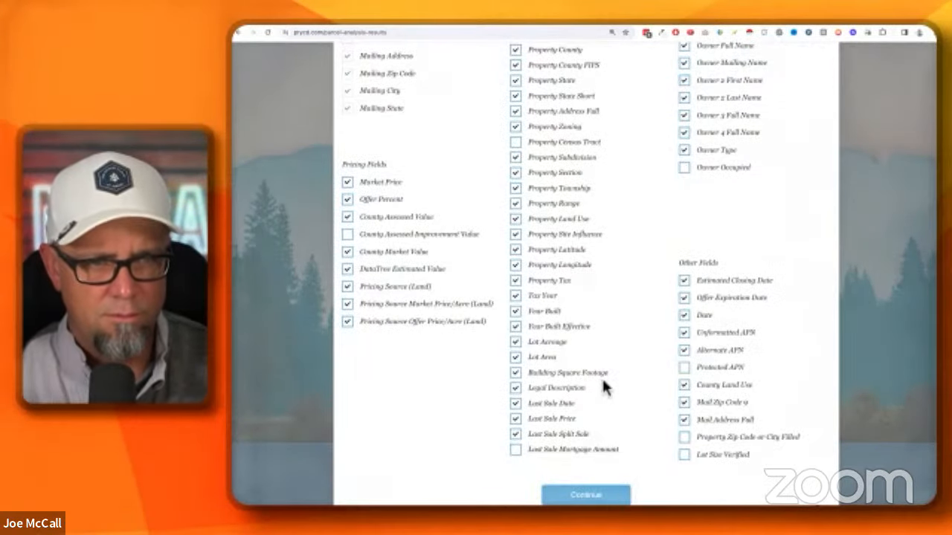
{"action": "left_click", "coordinate": [591, 494]}
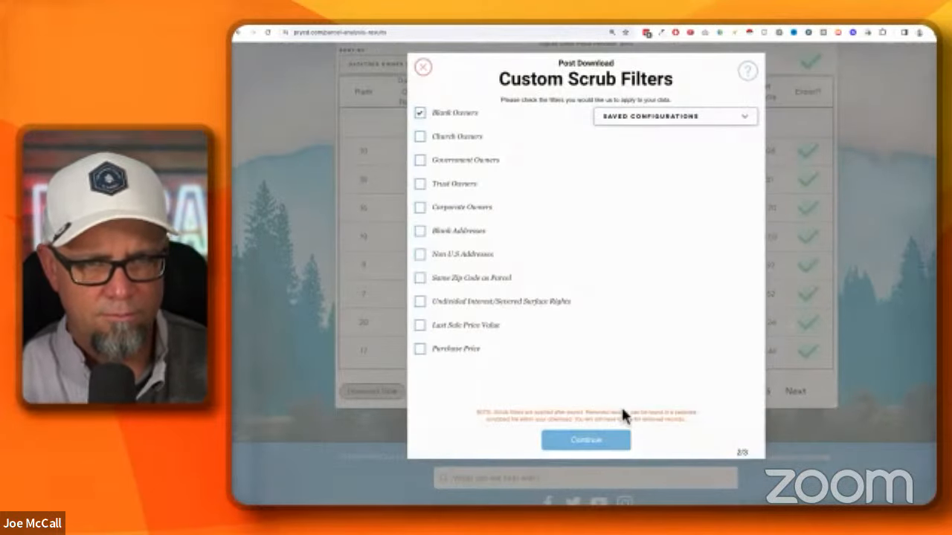
- Set the custom scrub filters to cover blank, church and government owners as well as blank addresses
{"action": "left_click", "coordinate": [421, 112]}
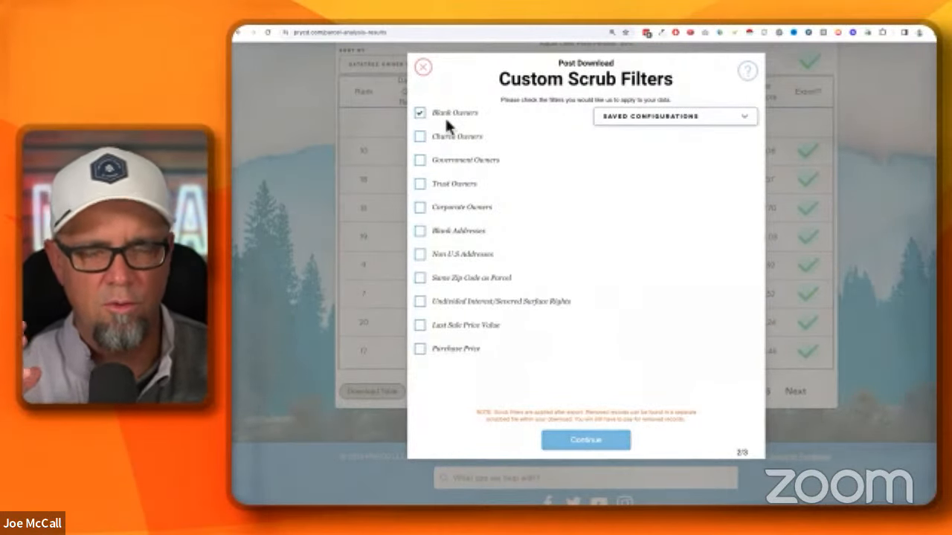
{"action": "left_click", "coordinate": [420, 136]}
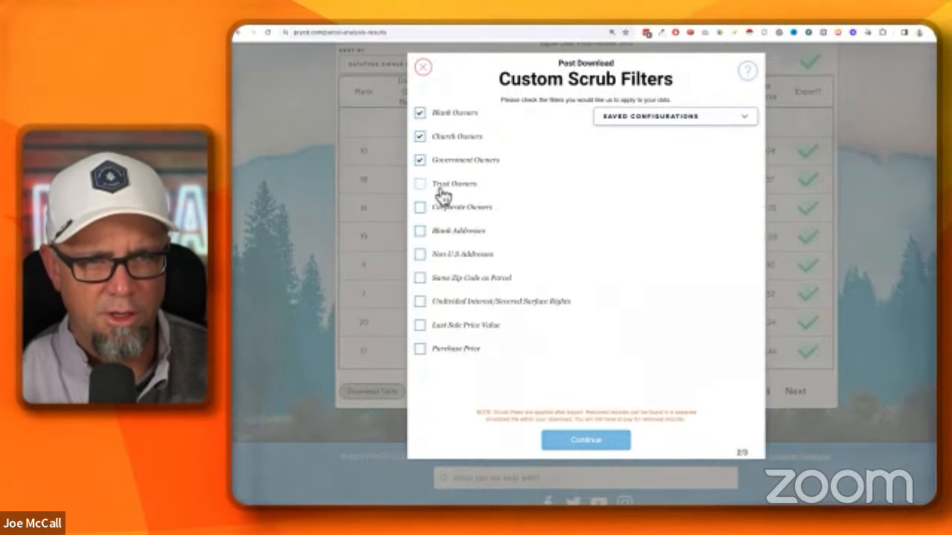
{"action": "left_click", "coordinate": [420, 232]}
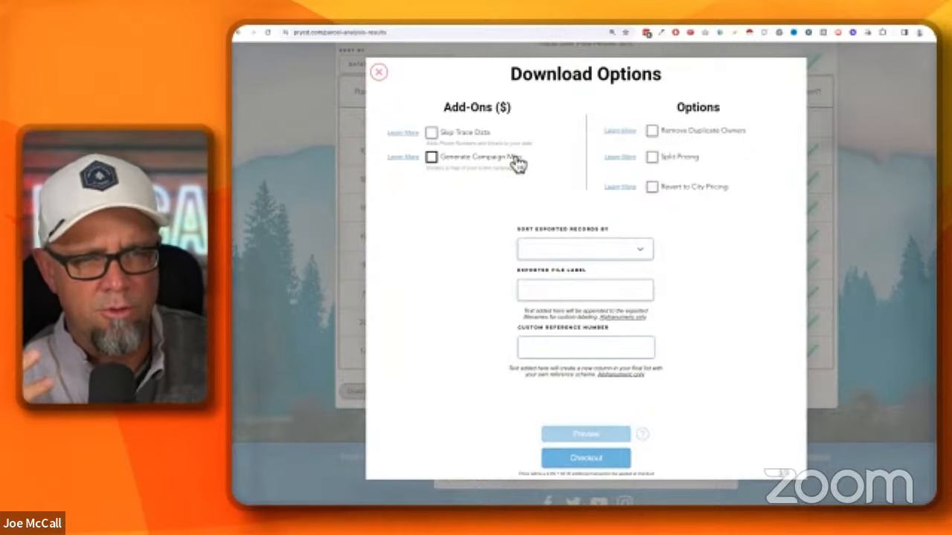
- Turn on Remove Duplicate Owners, Split Pricing and Revert to City Pricing, and set the custom reference number to TAN- starting at 1750
{"action": "left_click", "coordinate": [653, 129]}
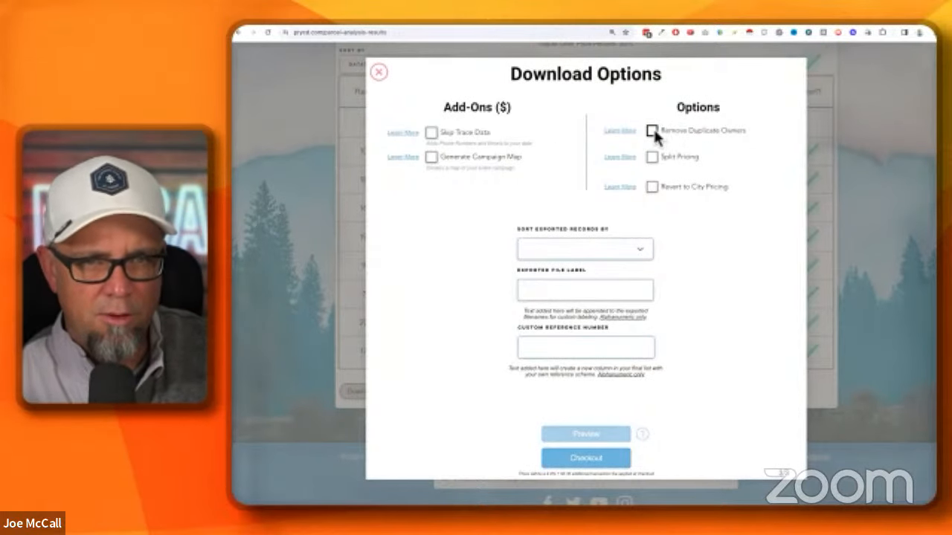
{"action": "left_click", "coordinate": [653, 187]}
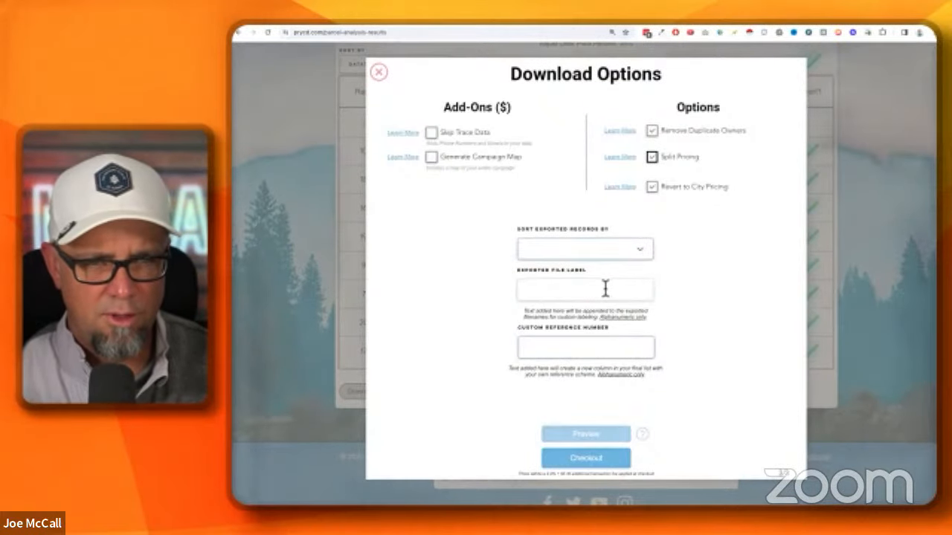
{"action": "left_click", "coordinate": [598, 351]}
{"action": "type", "text": "TAN"}
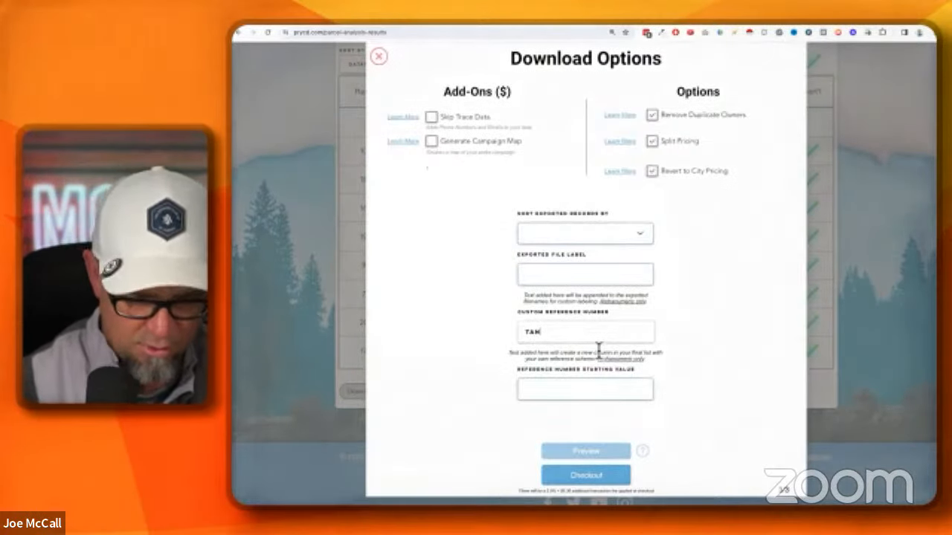
{"action": "type", "text": "-"}
{"action": "left_click", "coordinate": [573, 389]}
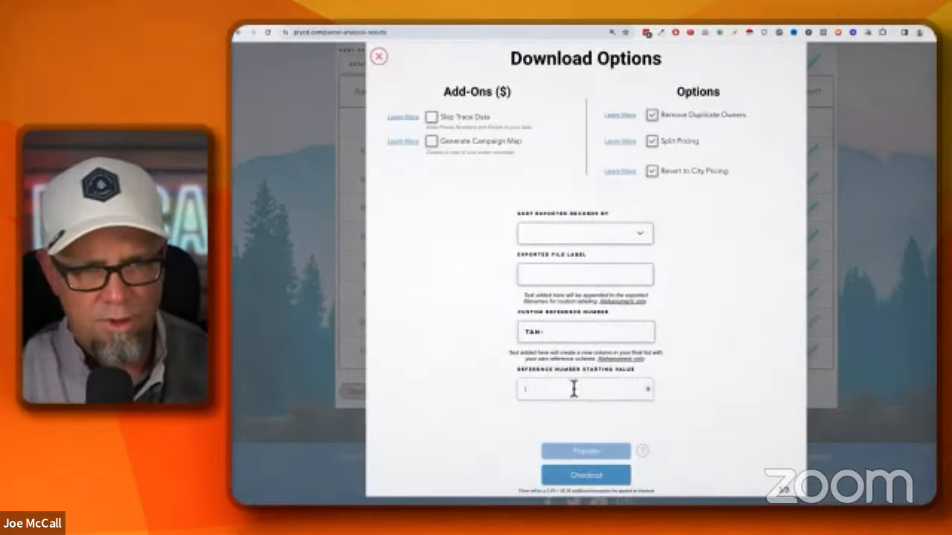
{"action": "type", "text": "1750"}
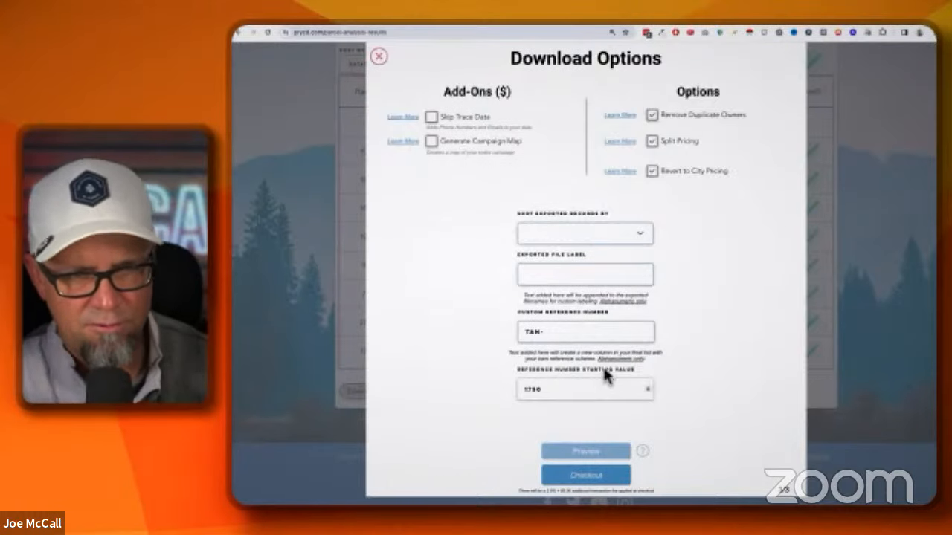
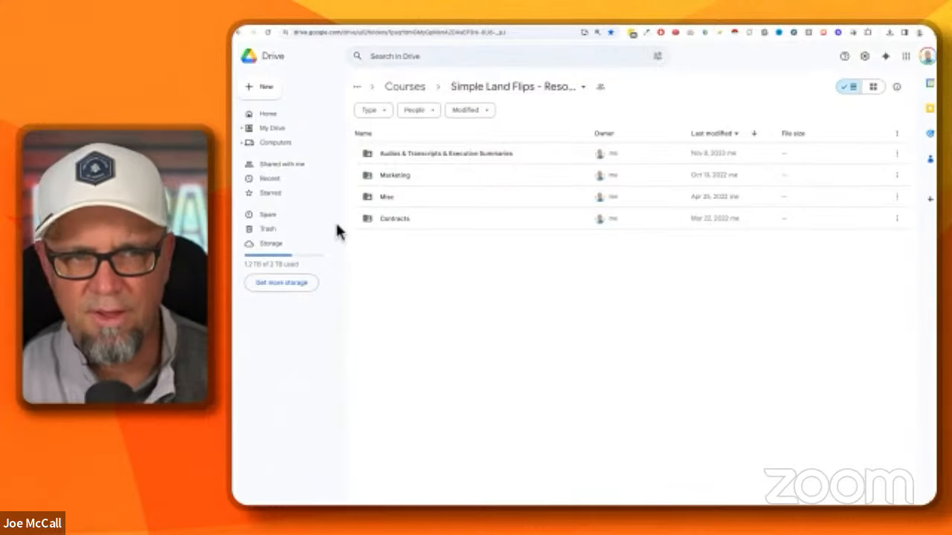
- Open Outgoing Seller Voicemail Script - 2 from the Marketing Scripts folder in Google Drive and select the Version 1 script text
{"action": "double_click", "coordinate": [420, 178]}
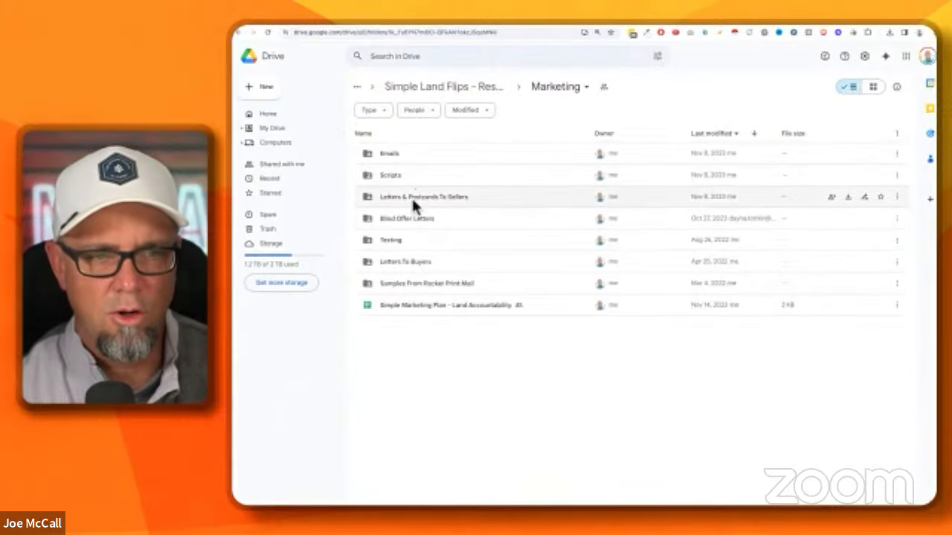
{"action": "left_click", "coordinate": [400, 180]}
{"action": "double_click", "coordinate": [399, 180]}
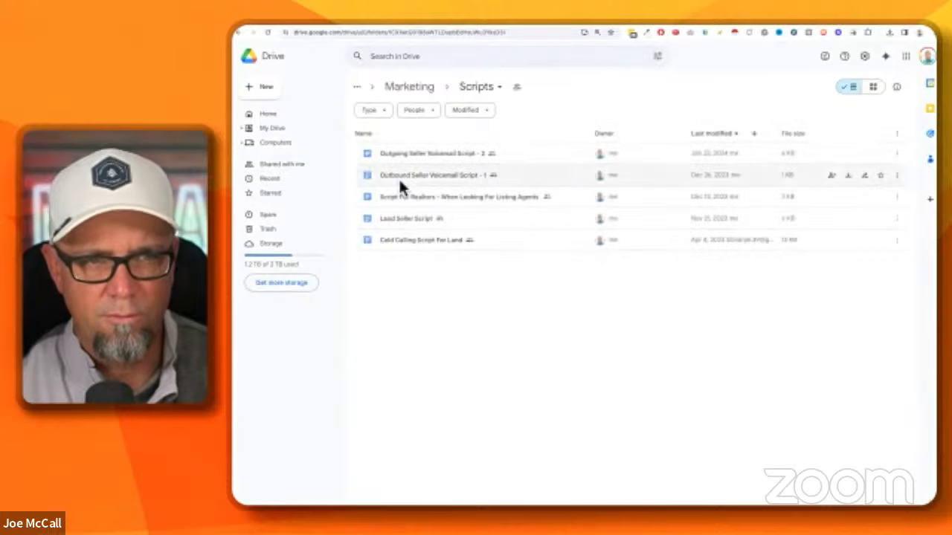
{"action": "double_click", "coordinate": [439, 158]}
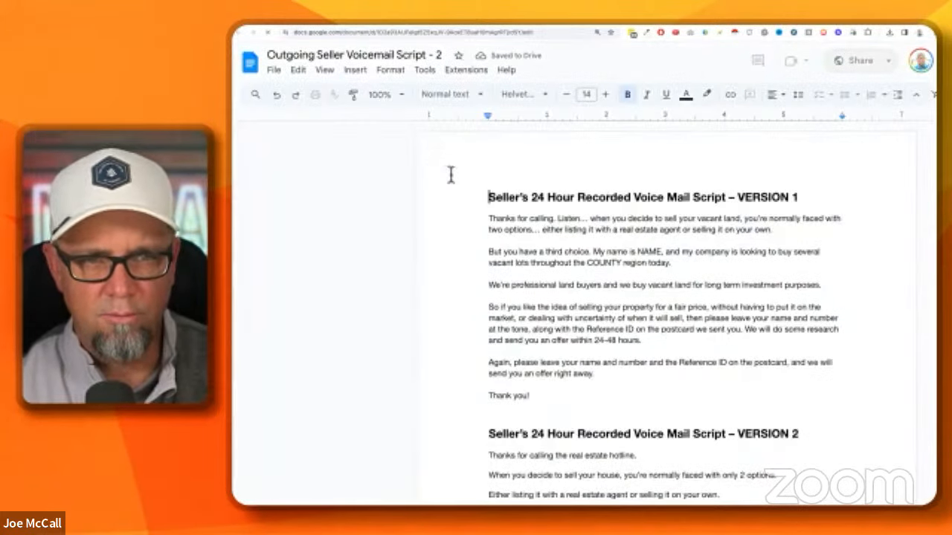
{"action": "left_click_drag", "start_coordinate": [544, 404], "coordinate": [463, 219]}
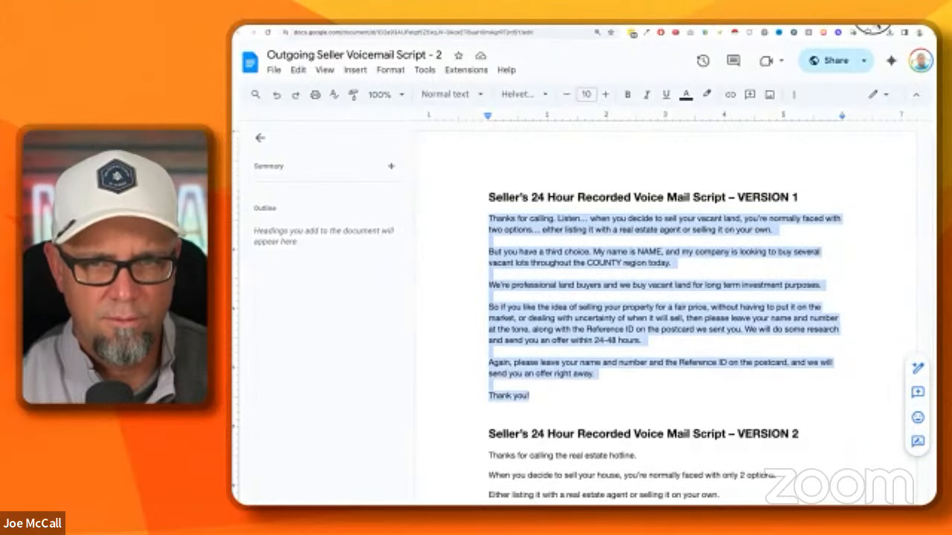
- Switch to FreedomSoft and record a custom voicemail message for the Taney County phone number
{"action": "key", "text": "alt+Left"}
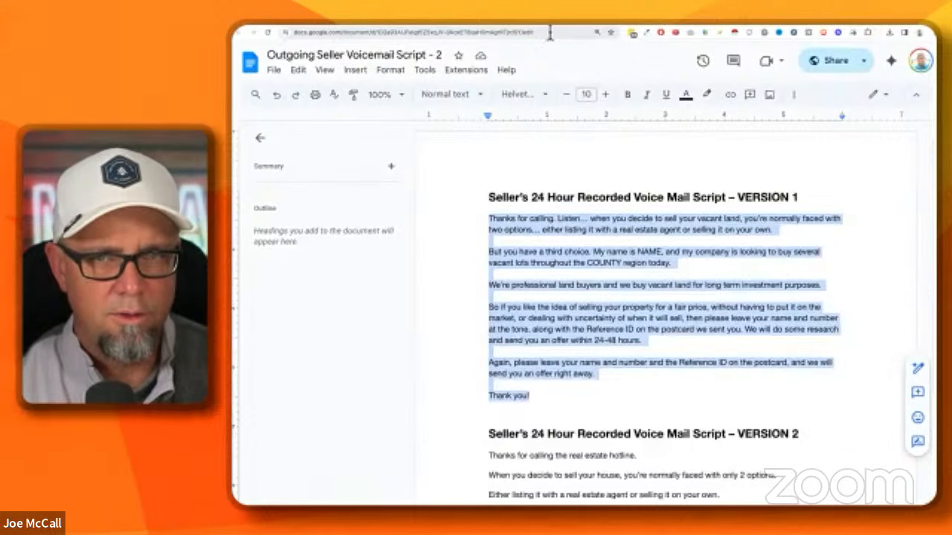
{"action": "key", "text": "alt+Left"}
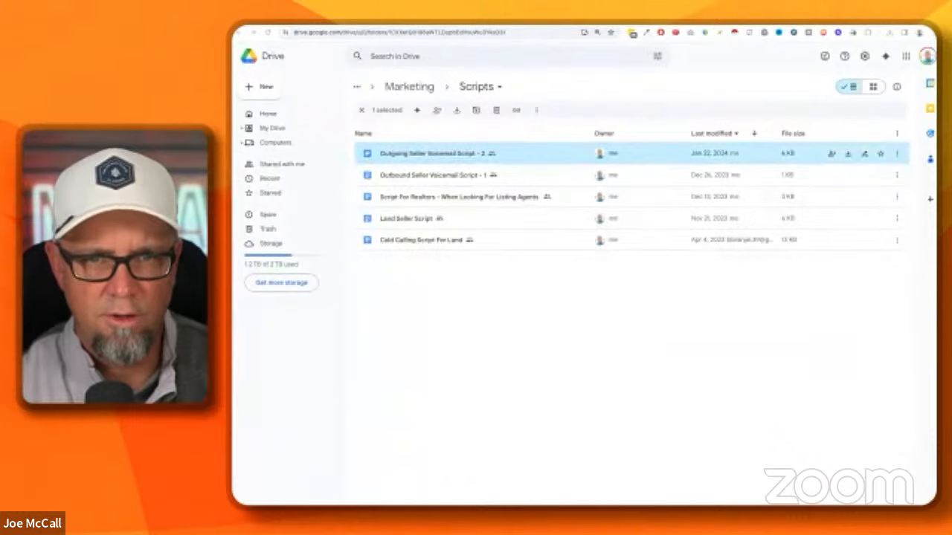
{"action": "key", "text": "alt+Left"}
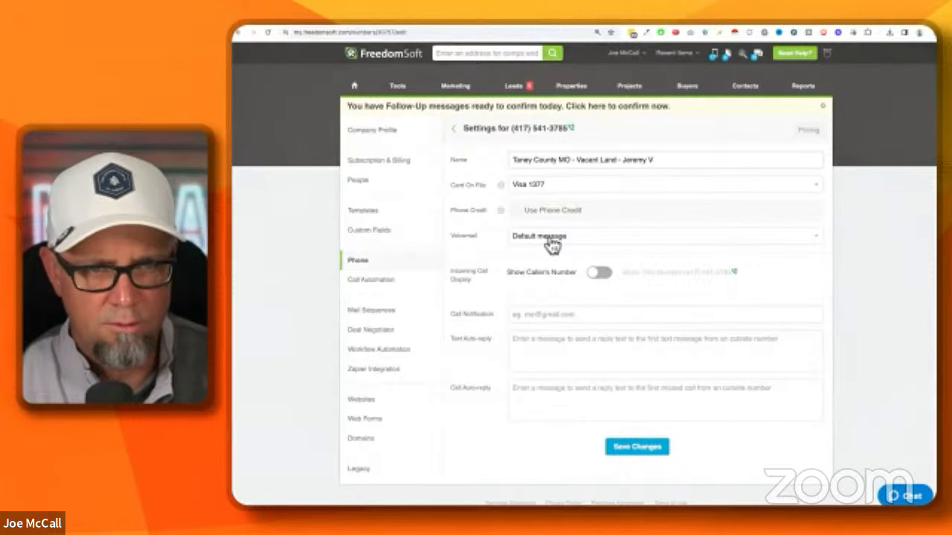
{"action": "left_click", "coordinate": [568, 260]}
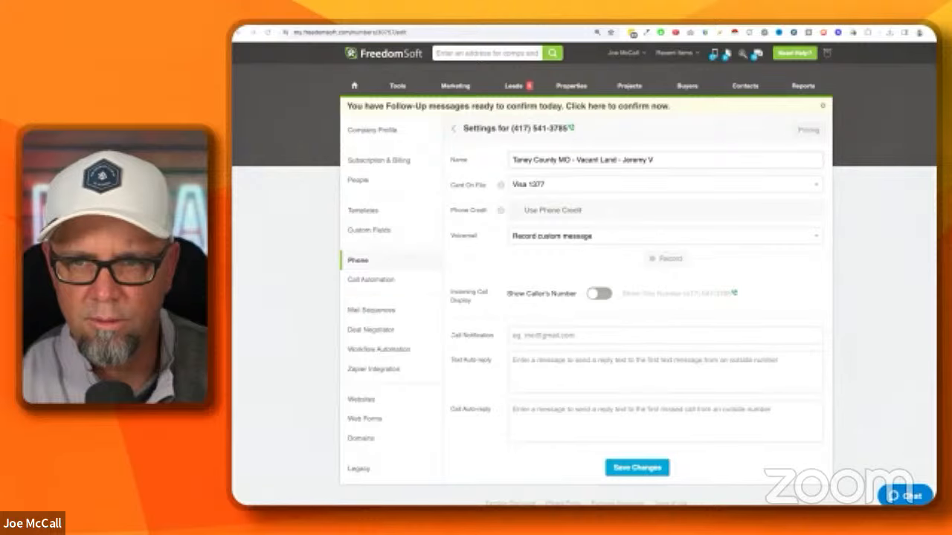
{"action": "left_click", "coordinate": [666, 258]}
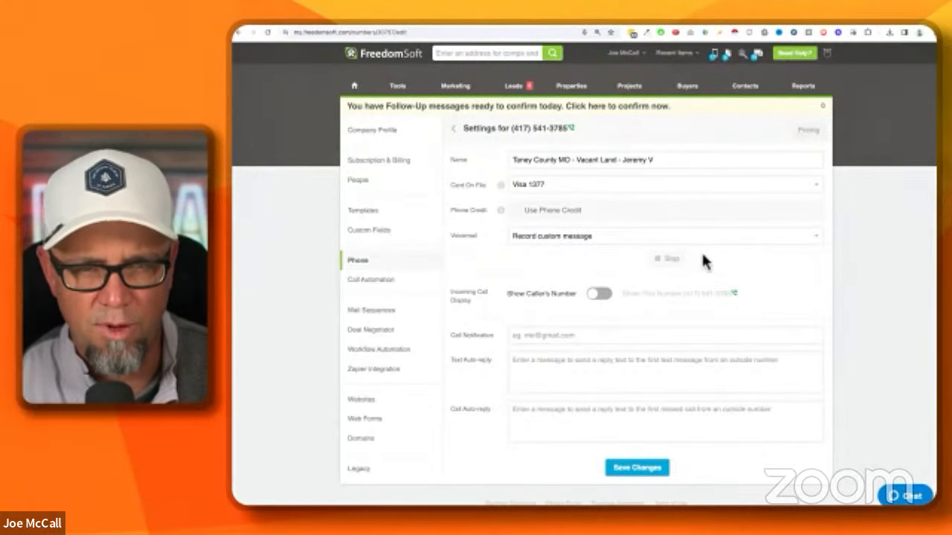
{"action": "left_click", "coordinate": [667, 259]}
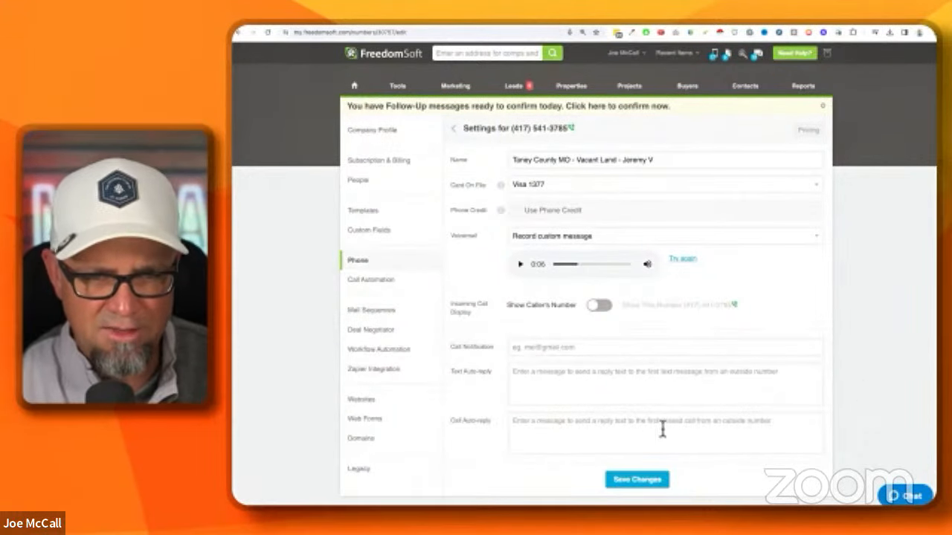
- Write the call auto-reply "Hi - thanks for calling - sorry I missed your call... What was the Reference ID # on your postcard?"
{"action": "left_click", "coordinate": [775, 430]}
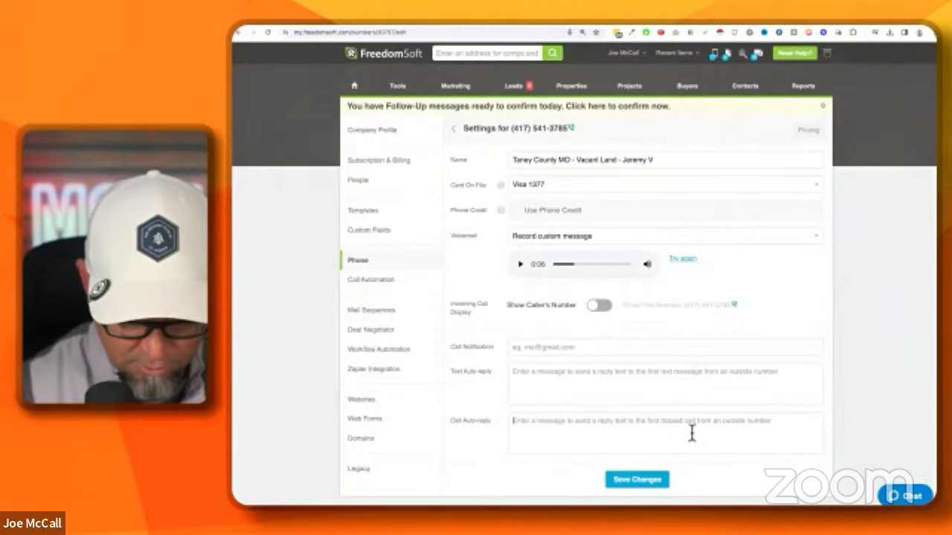
{"action": "type", "text": "Hi - thank"}
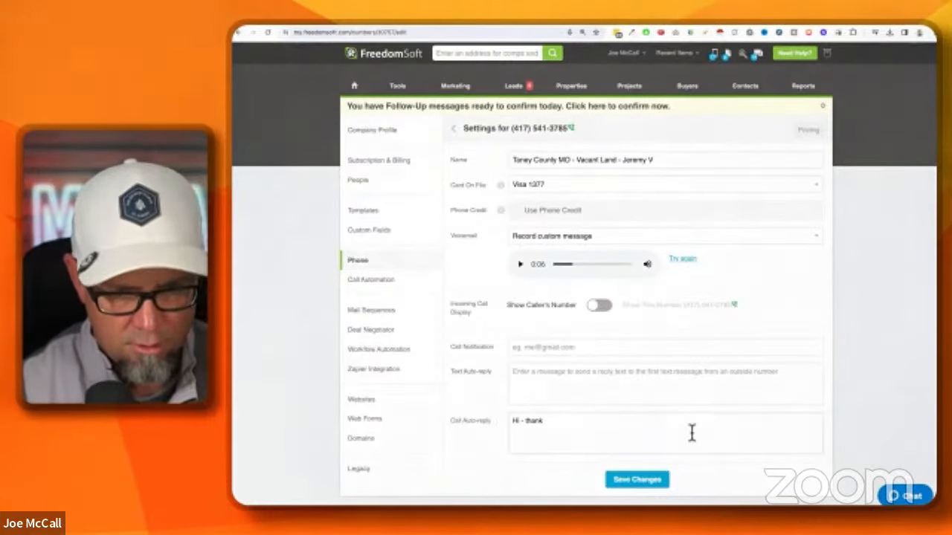
{"action": "type", "text": "s for call"}
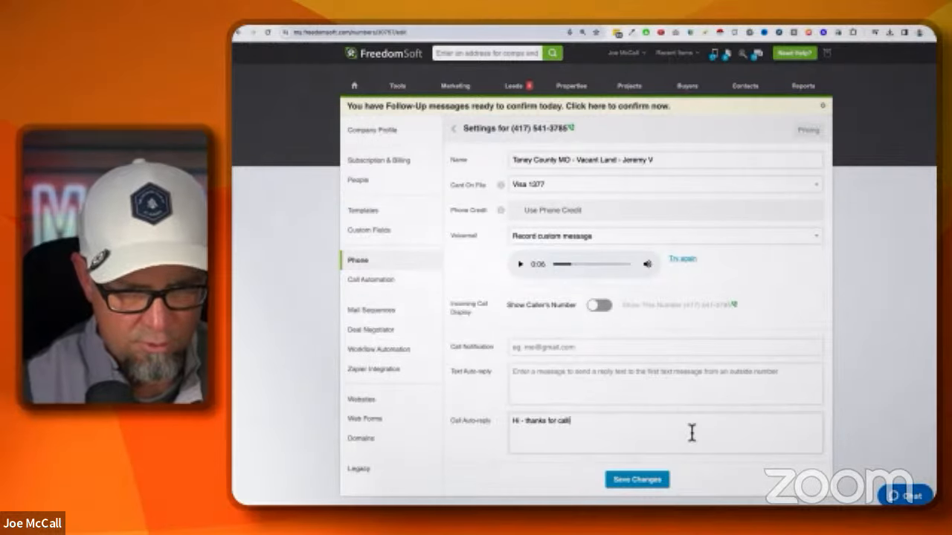
{"action": "type", "text": "ing - sorry "}
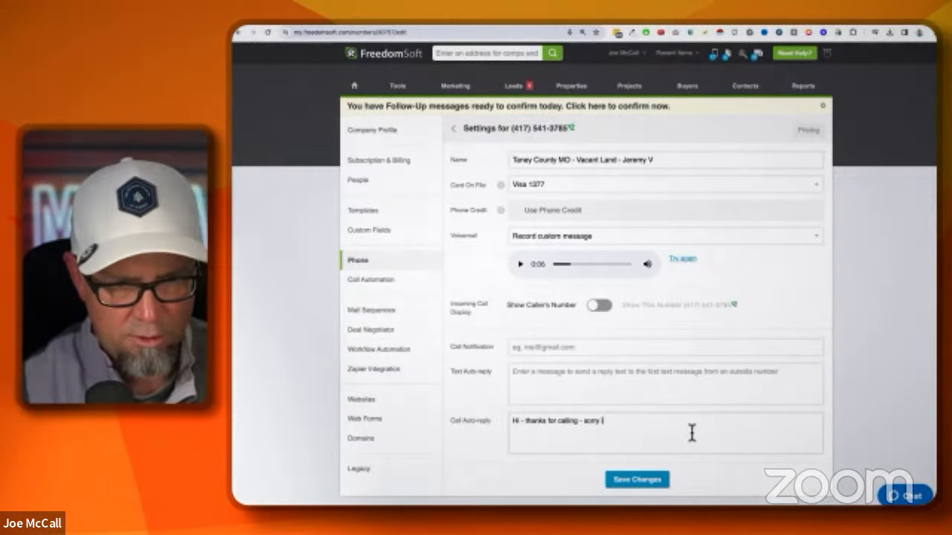
{"action": "type", "text": "I misse"}
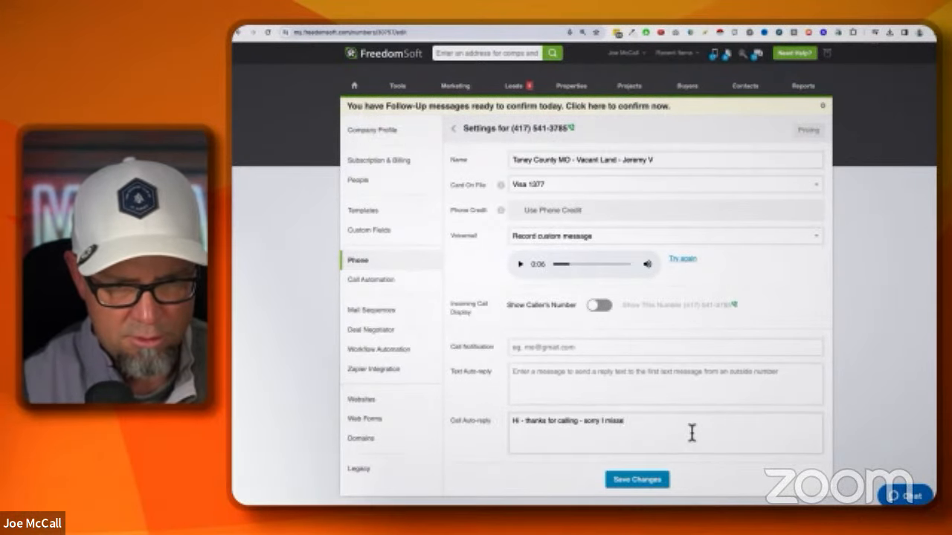
{"action": "type", "text": "d your call... W"}
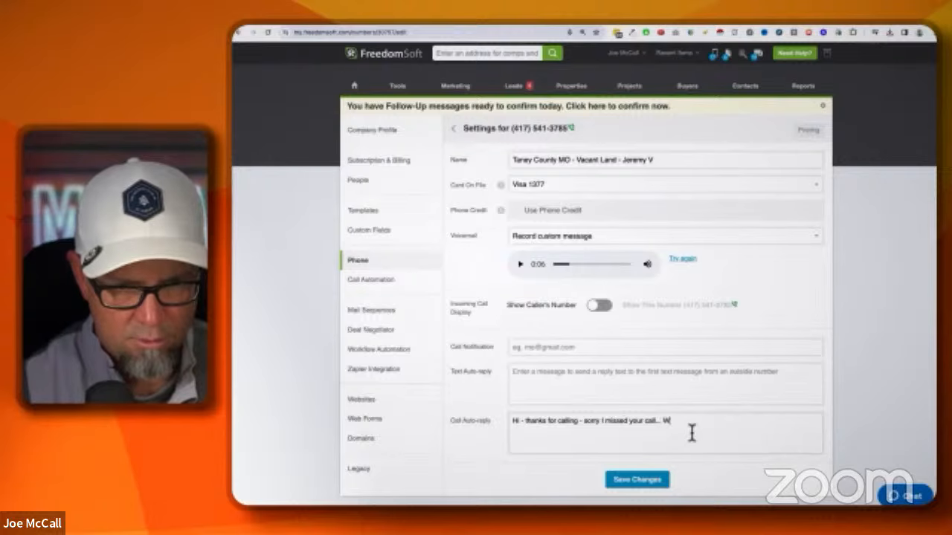
{"action": "type", "text": "hat was the Refere"}
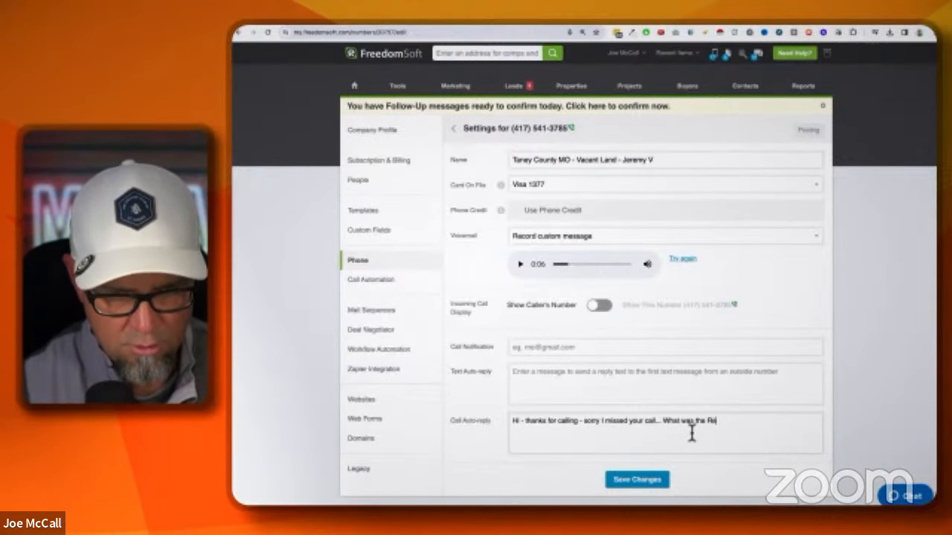
{"action": "type", "text": "nce ID#"}
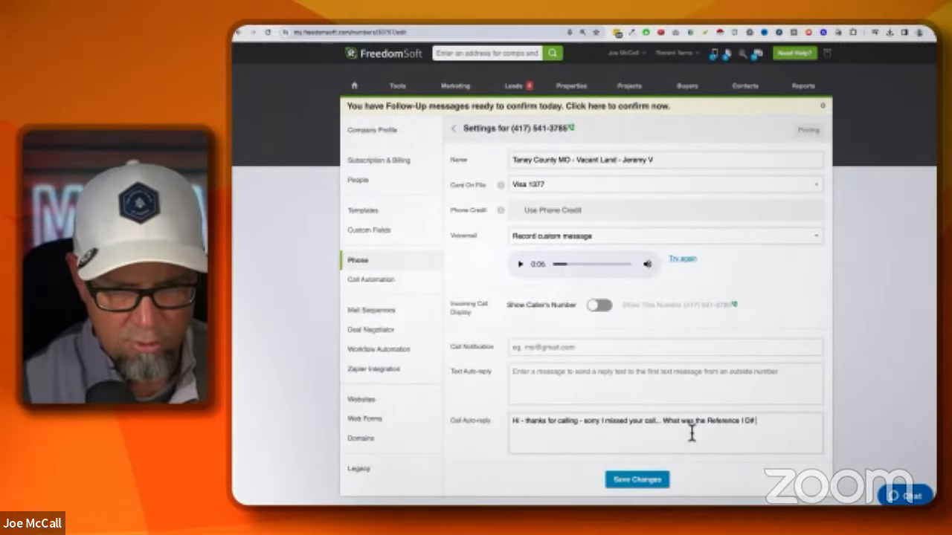
{"action": "key", "text": "BackSpace"}
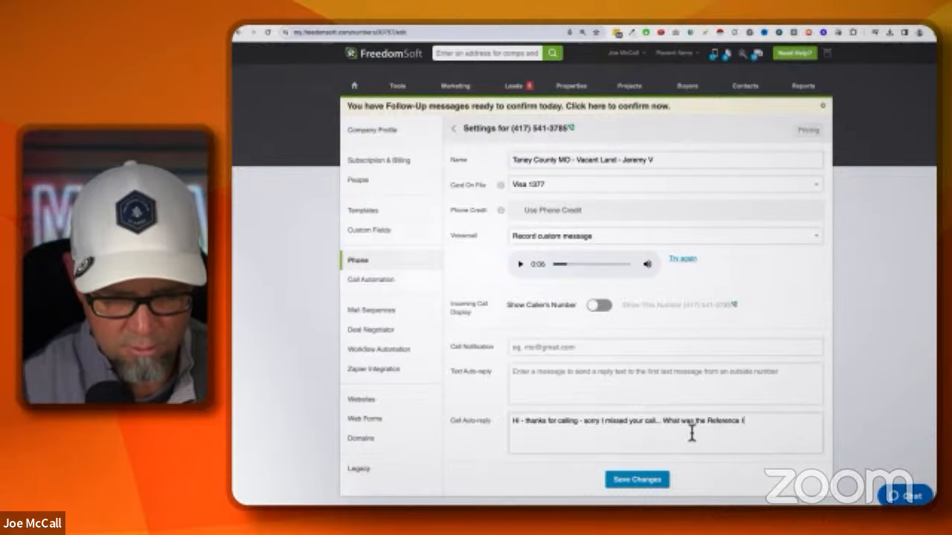
{"action": "type", "text": "#"}
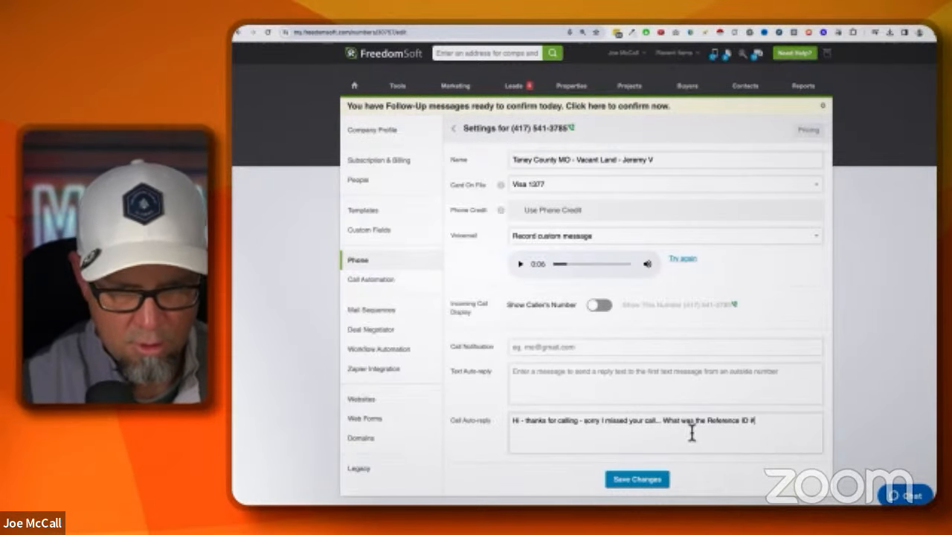
{"action": "type", "text": " on your postcard?"}
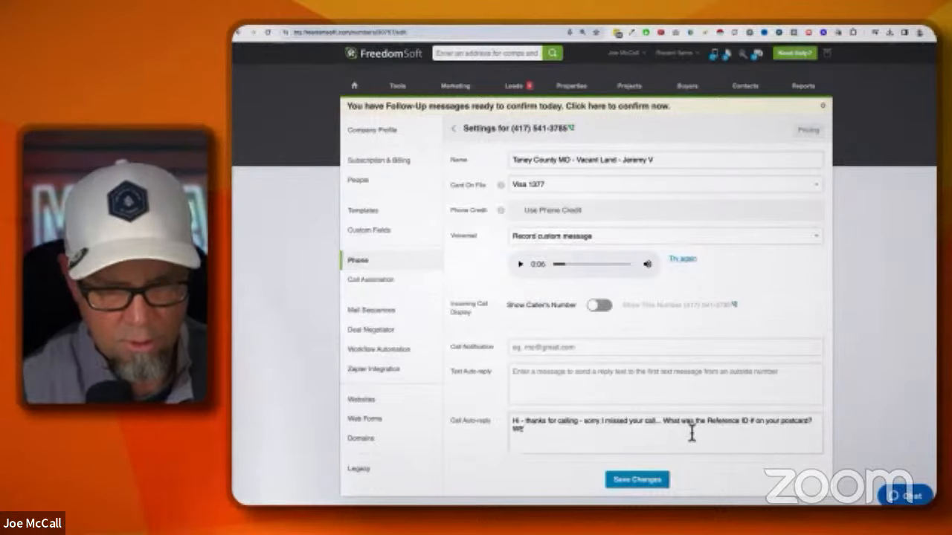
- Complete the call auto-reply with "We can send you an offer right away. Thanks!" and the sender's first name, and save the phone settings
{"action": "key", "text": "Return"}
{"action": "type", "text": "We can send you an offer"}
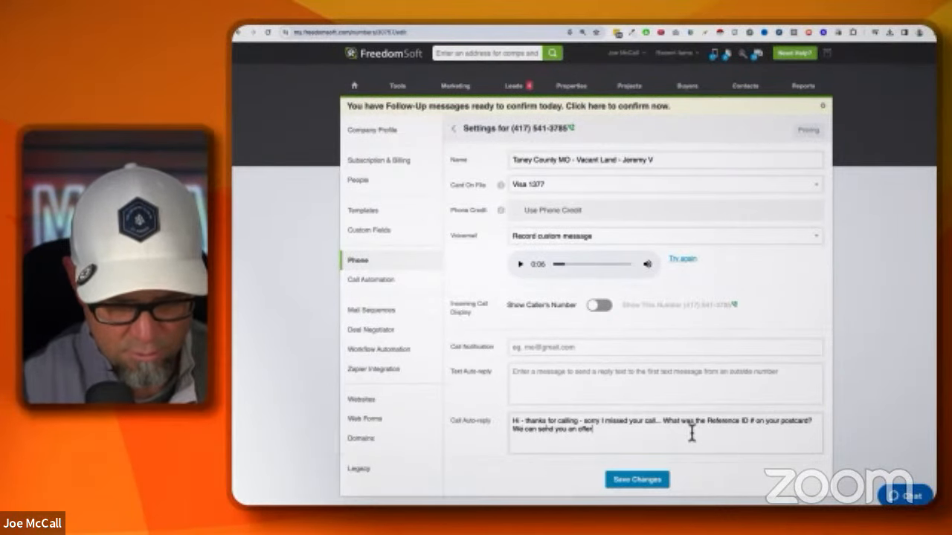
{"action": "type", "text": " right away. Thanks"}
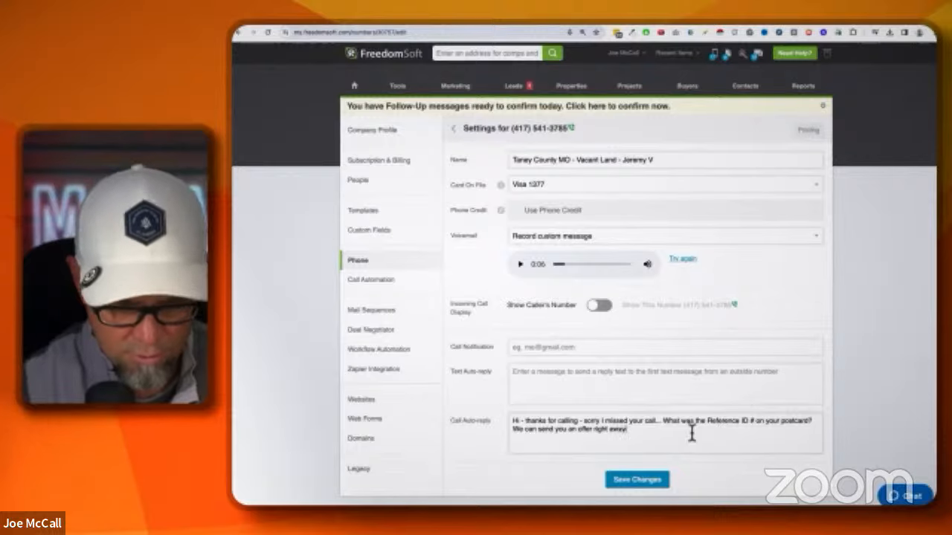
{"action": "type", "text": "! Joe"}
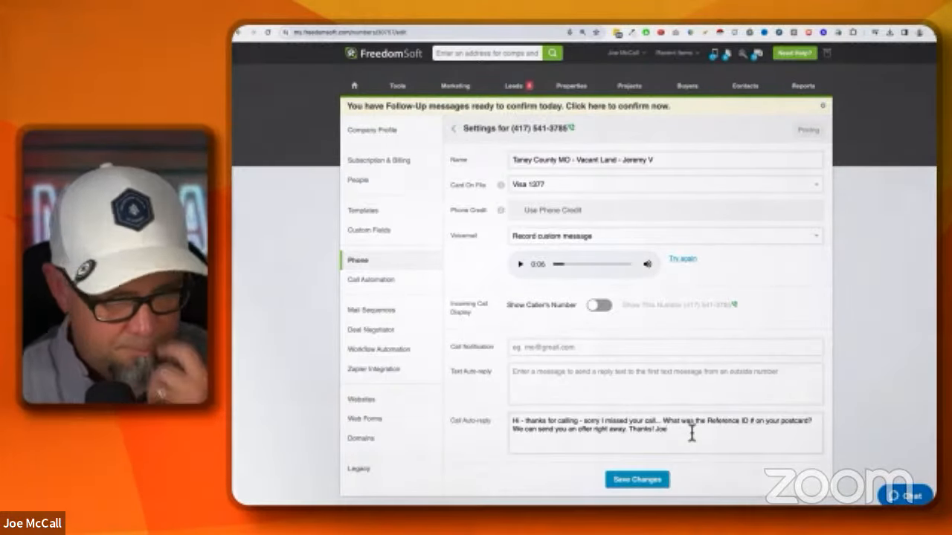
{"action": "left_click", "coordinate": [637, 480]}
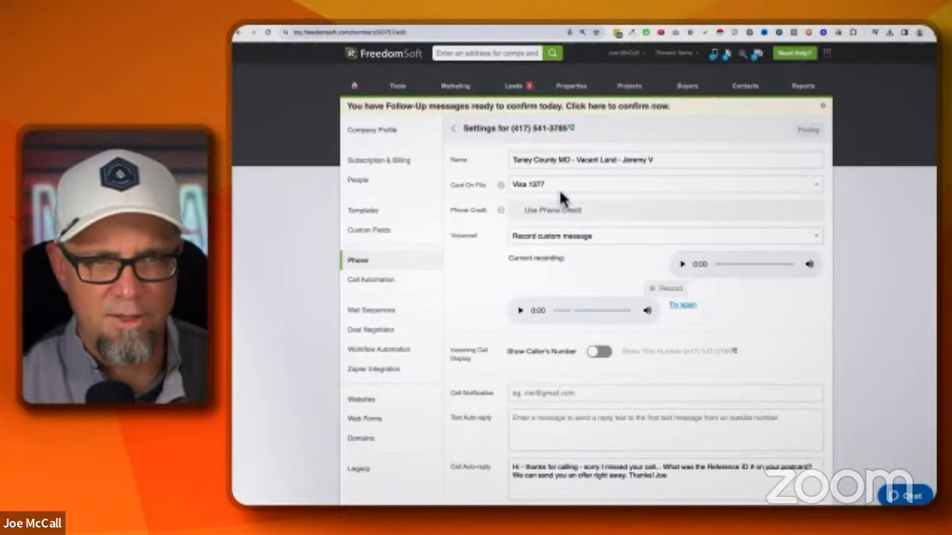
- Start a new lead list named "Taney County MO - LIST" with the list type Direct Mail
{"action": "mouse_move", "coordinate": [513, 86]}
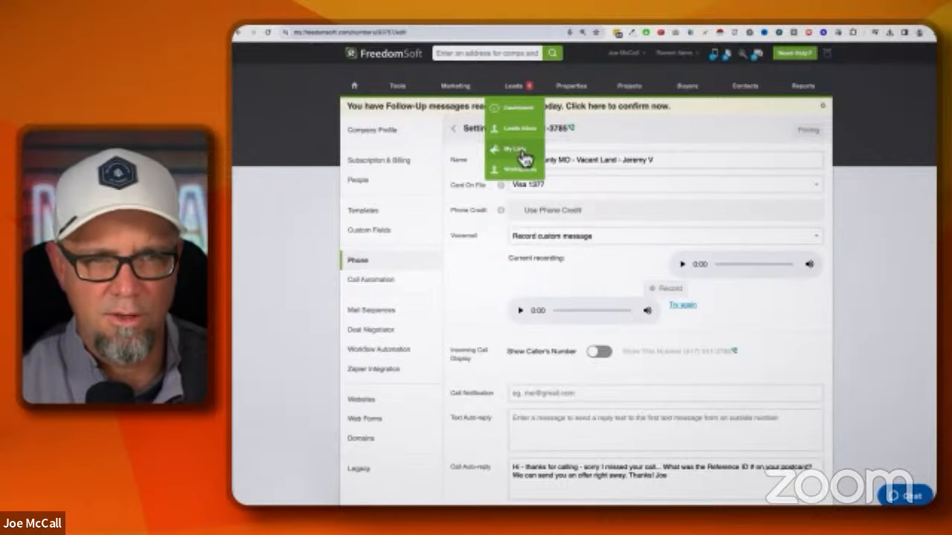
{"action": "left_click", "coordinate": [524, 158]}
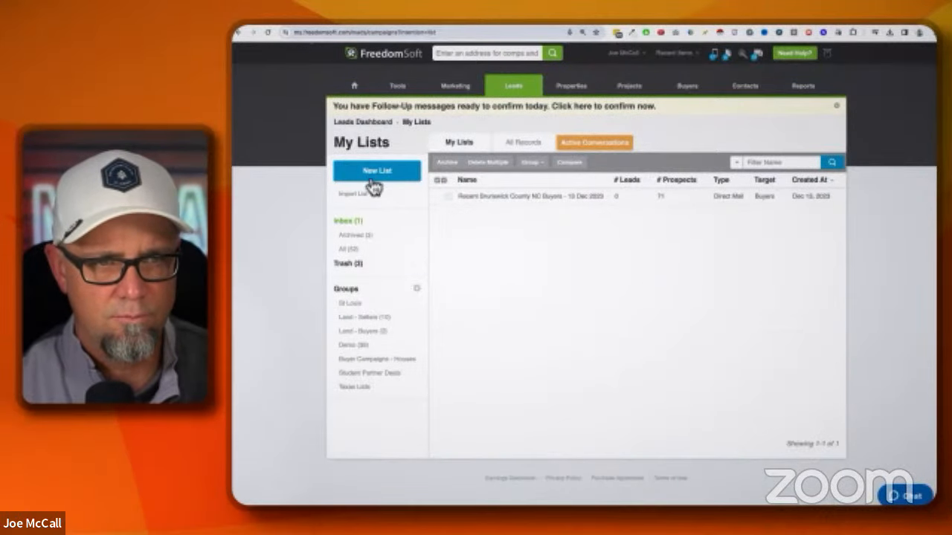
{"action": "left_click", "coordinate": [374, 177]}
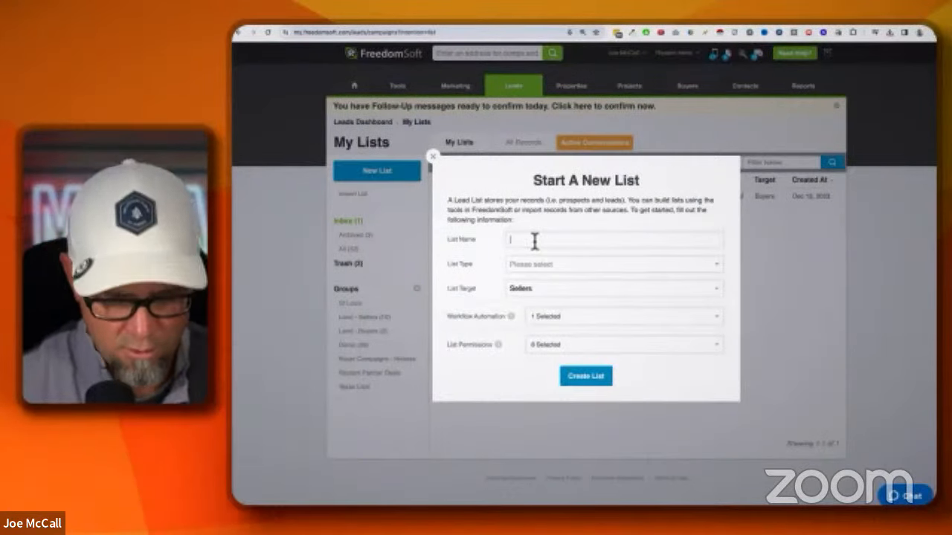
{"action": "type", "text": "Taney County"}
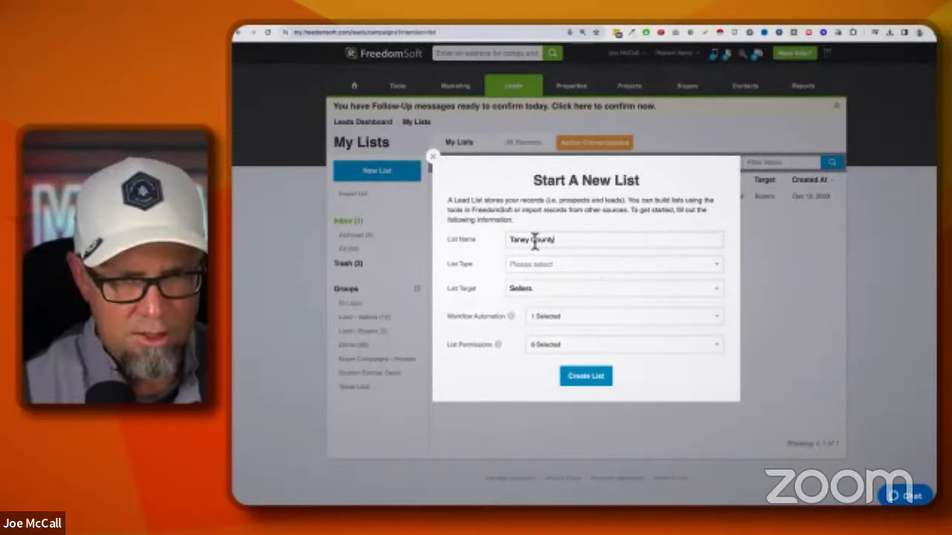
{"action": "type", "text": " MO"}
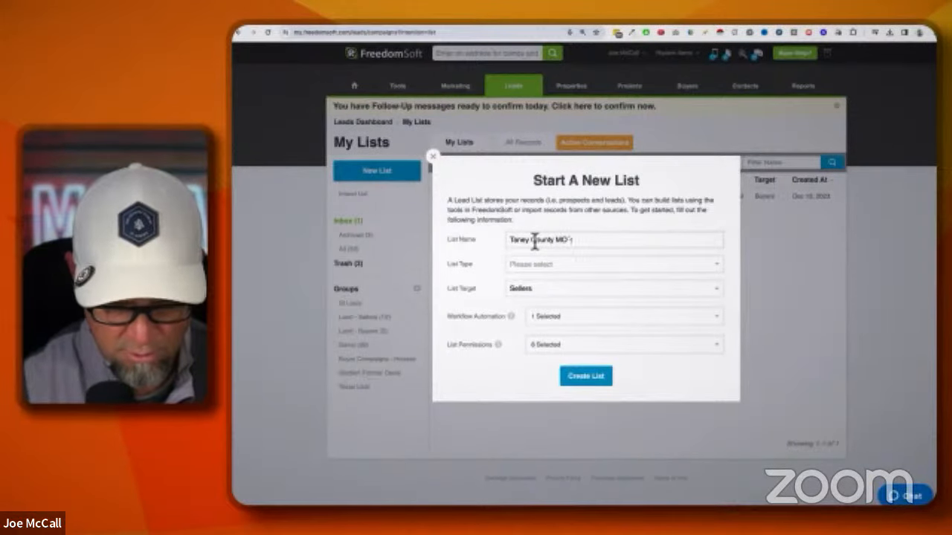
{"action": "type", "text": " - LIST"}
{"action": "triple_click", "coordinate": [534, 241]}
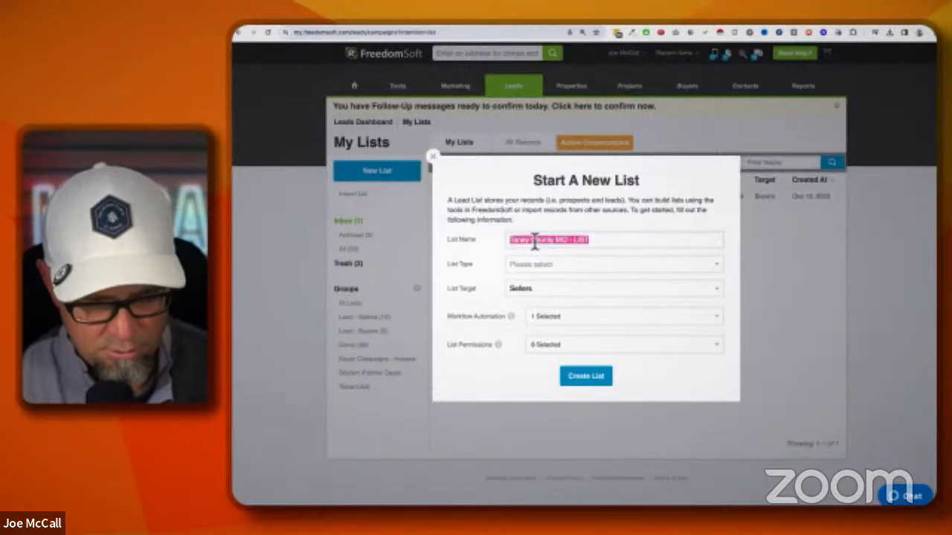
{"action": "left_click", "coordinate": [547, 270]}
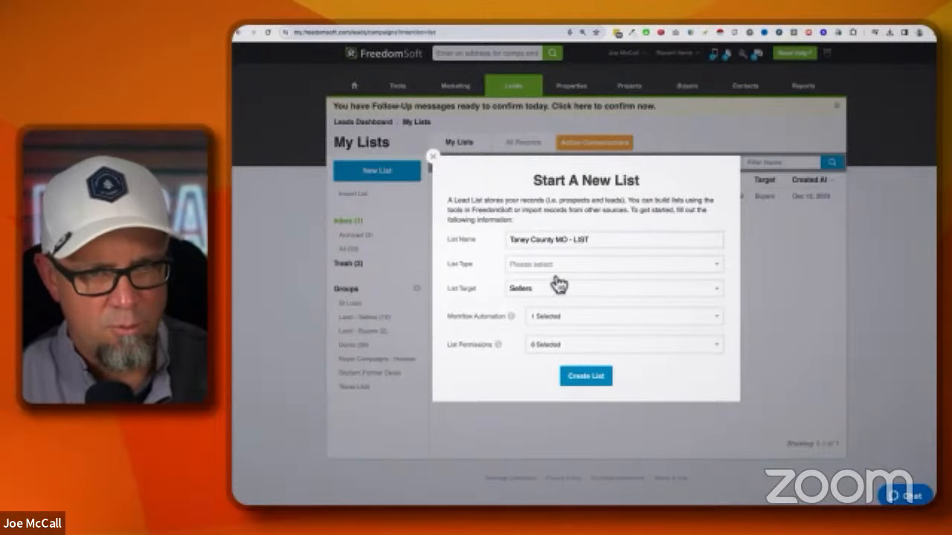
{"action": "left_click", "coordinate": [553, 289]}
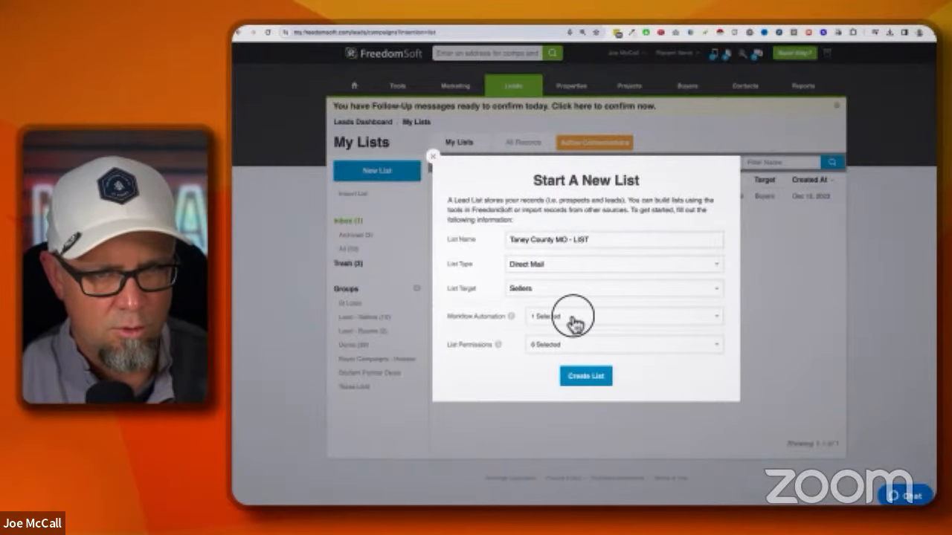
- Choose the owner's Vacant Land workflow as the only workflow automation for the new list
{"action": "left_click", "coordinate": [574, 319]}
{"action": "scroll", "coordinate": [600, 332], "scroll_direction": "down", "scroll_amount": 3}
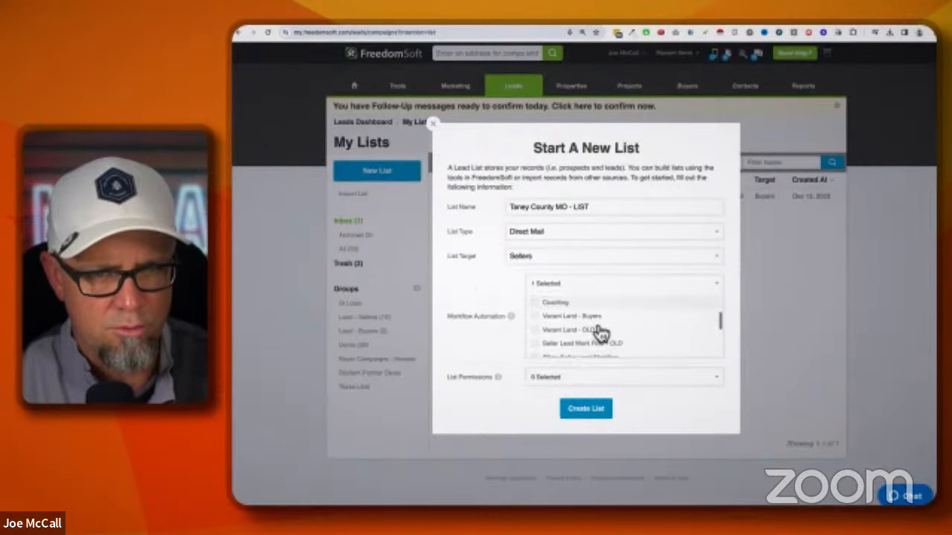
{"action": "scroll", "coordinate": [601, 333], "scroll_direction": "down", "scroll_amount": 2}
{"action": "left_click", "coordinate": [569, 324]}
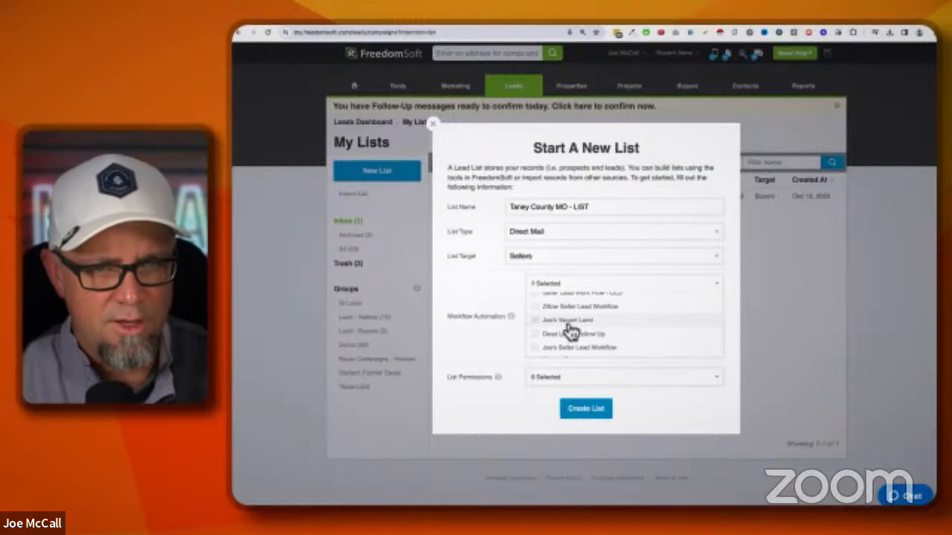
{"action": "scroll", "coordinate": [579, 327], "scroll_direction": "down", "scroll_amount": 1}
{"action": "left_click", "coordinate": [555, 324]}
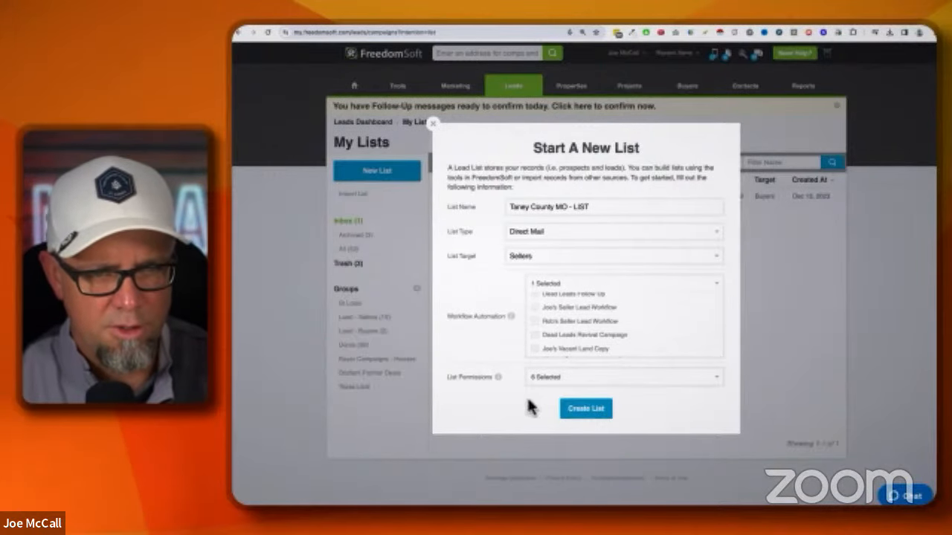
- Remove the second team member from the list permissions and create the list
{"action": "left_click", "coordinate": [614, 377]}
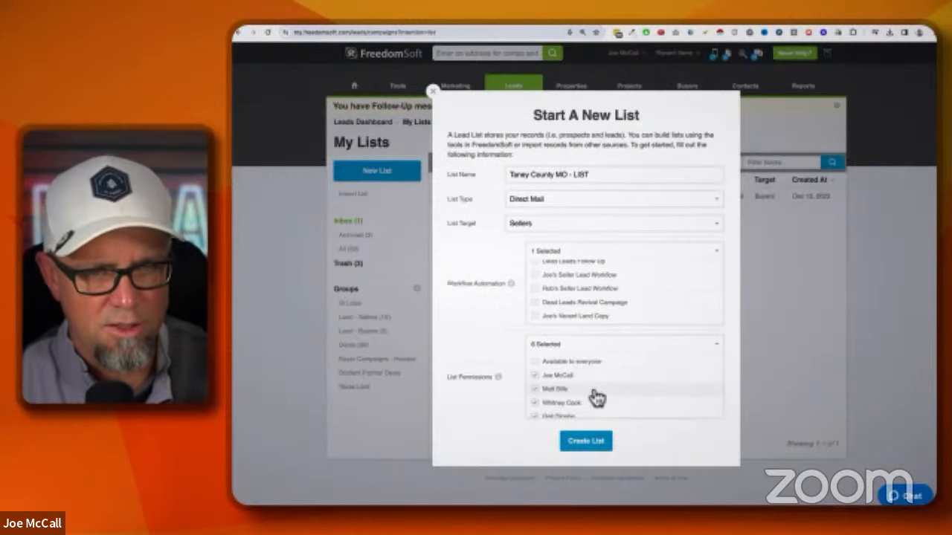
{"action": "scroll", "coordinate": [599, 397], "scroll_direction": "down", "scroll_amount": 2}
{"action": "scroll", "coordinate": [618, 397], "scroll_direction": "up", "scroll_amount": 1}
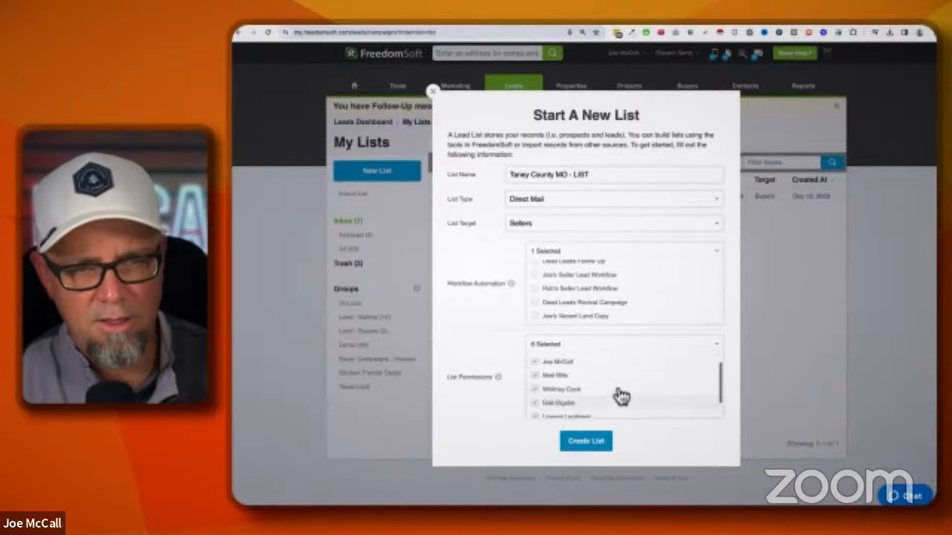
{"action": "scroll", "coordinate": [621, 397], "scroll_direction": "up", "scroll_amount": 1}
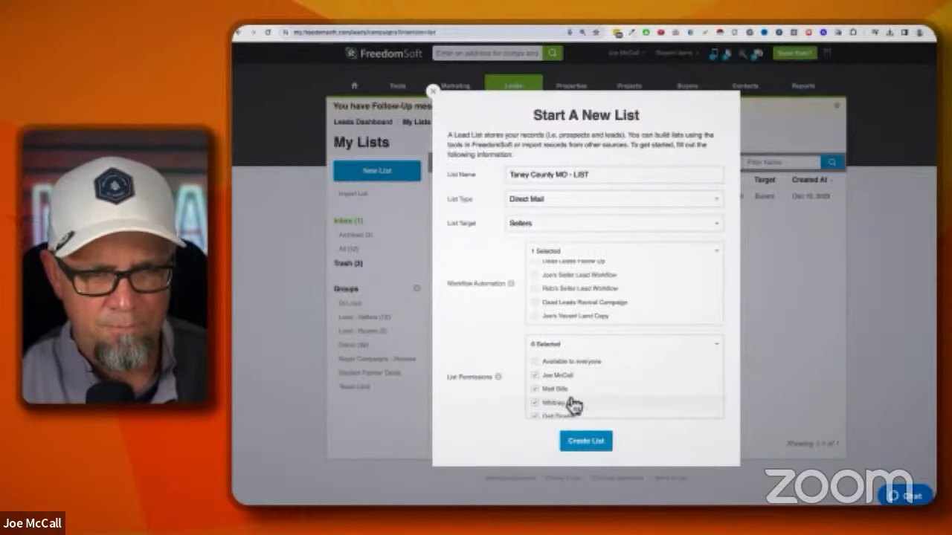
{"action": "scroll", "coordinate": [581, 406], "scroll_direction": "down", "scroll_amount": 2}
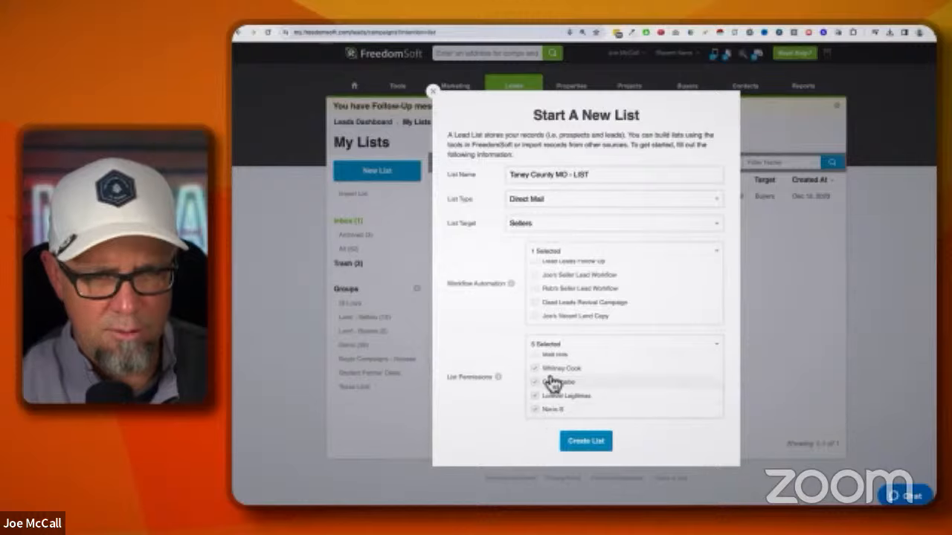
{"action": "left_click", "coordinate": [586, 441]}
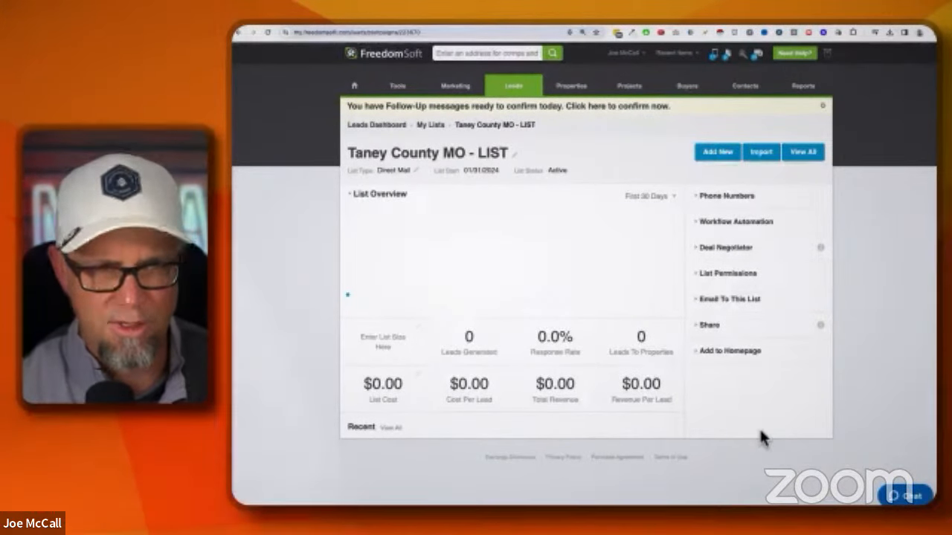
- Assign the open Taney County MO - Vacant Land phone number to the list for sending follow-ups
{"action": "left_click", "coordinate": [706, 197]}
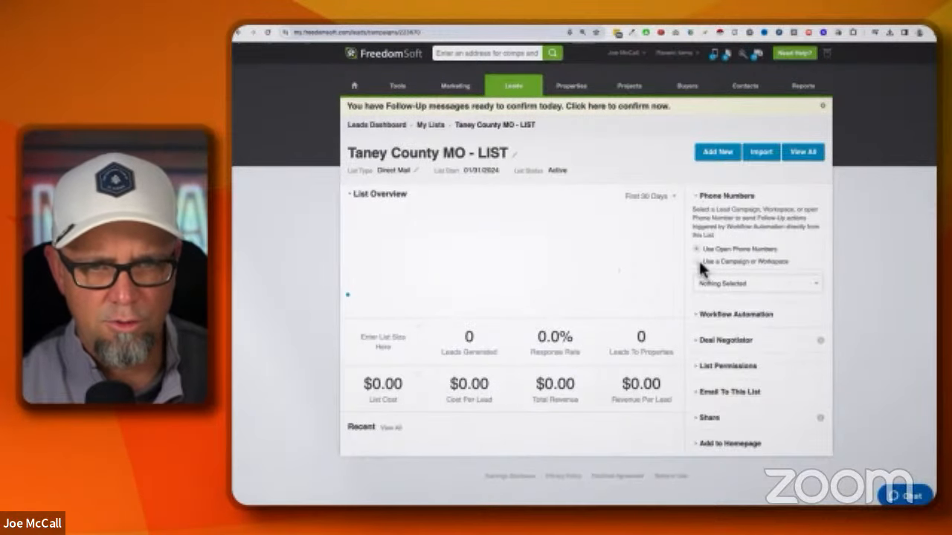
{"action": "left_click", "coordinate": [730, 286]}
{"action": "left_click", "coordinate": [725, 303]}
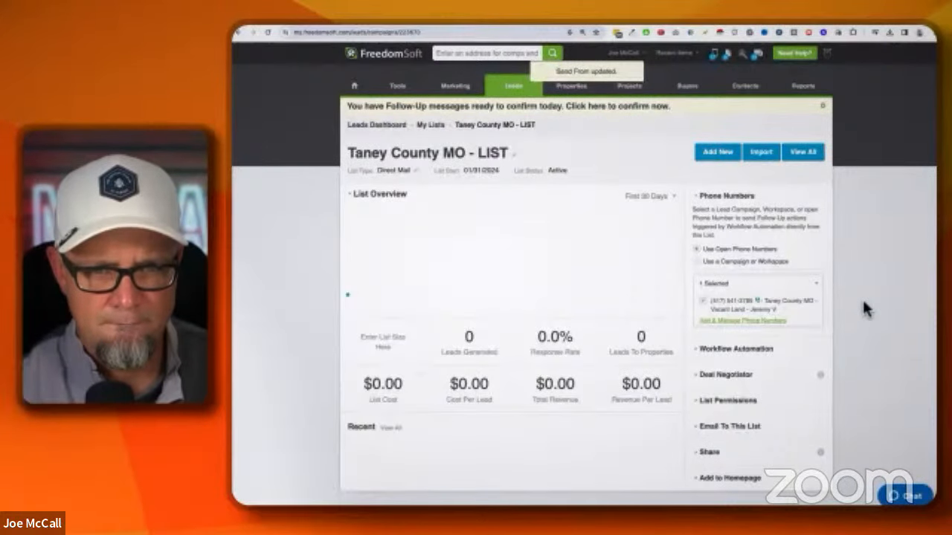
- Start a new lead campaign named "Taney County MO - CAMPAIGN"
{"action": "mouse_move", "coordinate": [510, 137]}
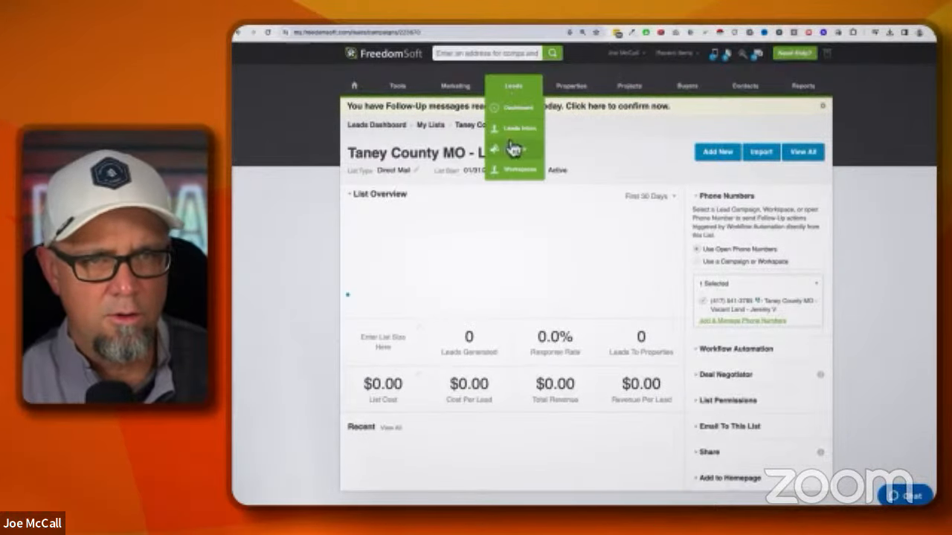
{"action": "left_click", "coordinate": [521, 133]}
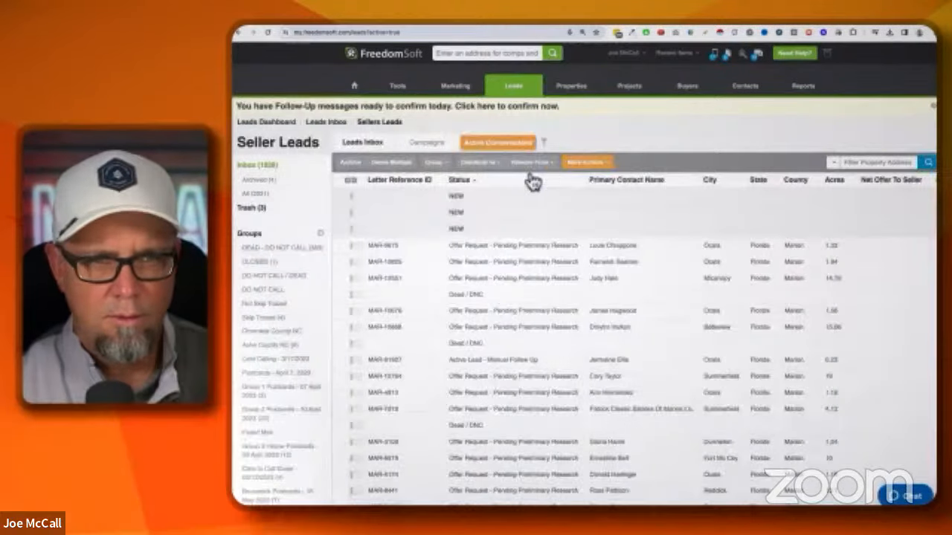
{"action": "left_click", "coordinate": [437, 145]}
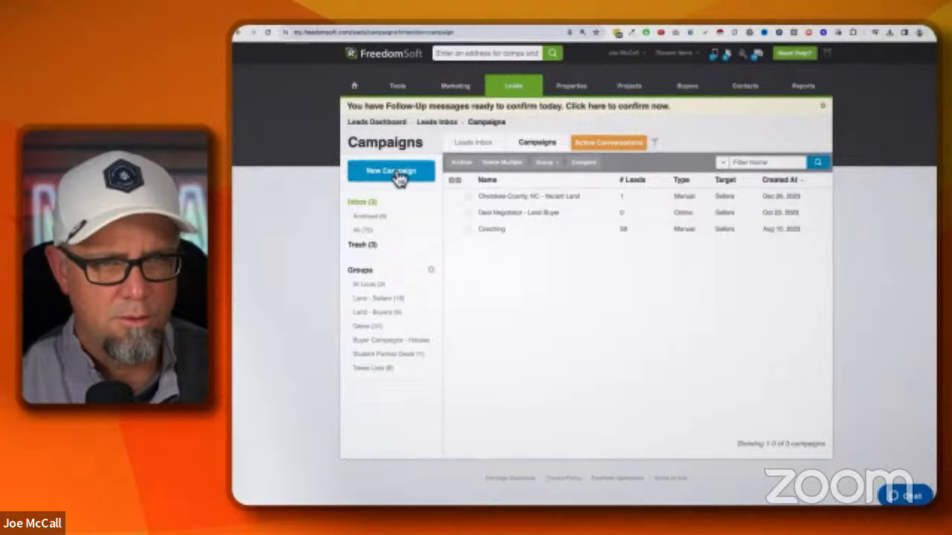
{"action": "left_click", "coordinate": [389, 171]}
{"action": "left_click", "coordinate": [523, 209]}
{"action": "type", "text": "Taney County MO - Sell"}
{"action": "type", "text": "CAMPAI"}
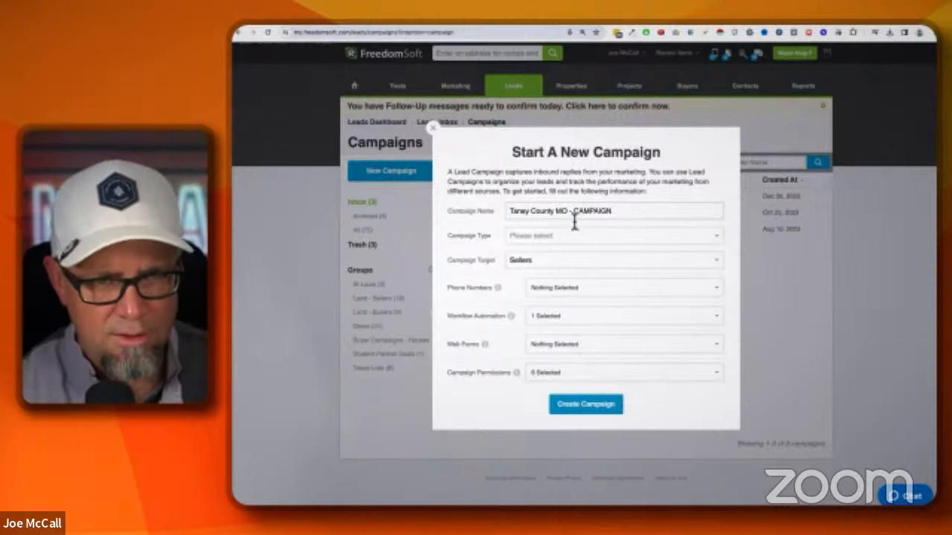
- Set the campaign type to Direct Mail and assign the Taney County MO - Vacant Land phone number to it
{"action": "left_click", "coordinate": [559, 235]}
{"action": "left_click", "coordinate": [554, 246]}
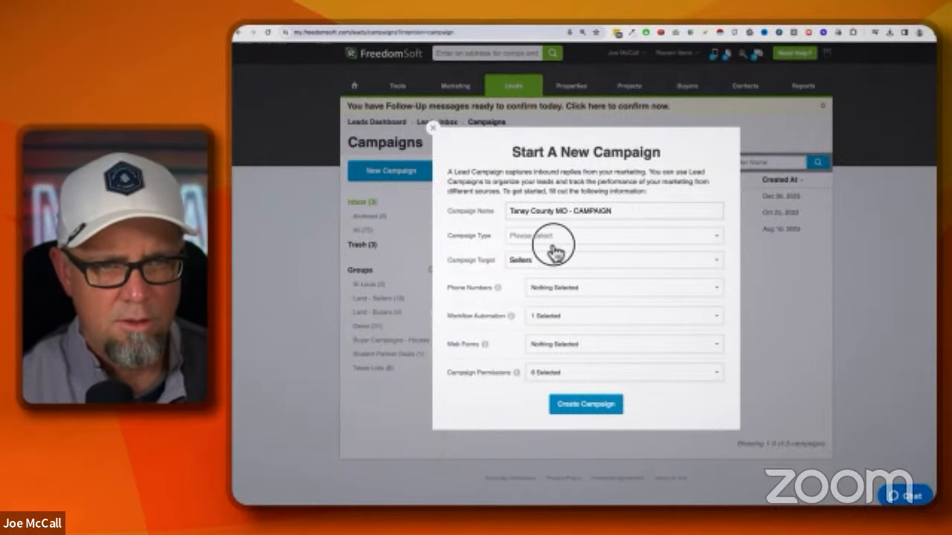
{"action": "left_click", "coordinate": [580, 287]}
{"action": "left_click", "coordinate": [581, 289]}
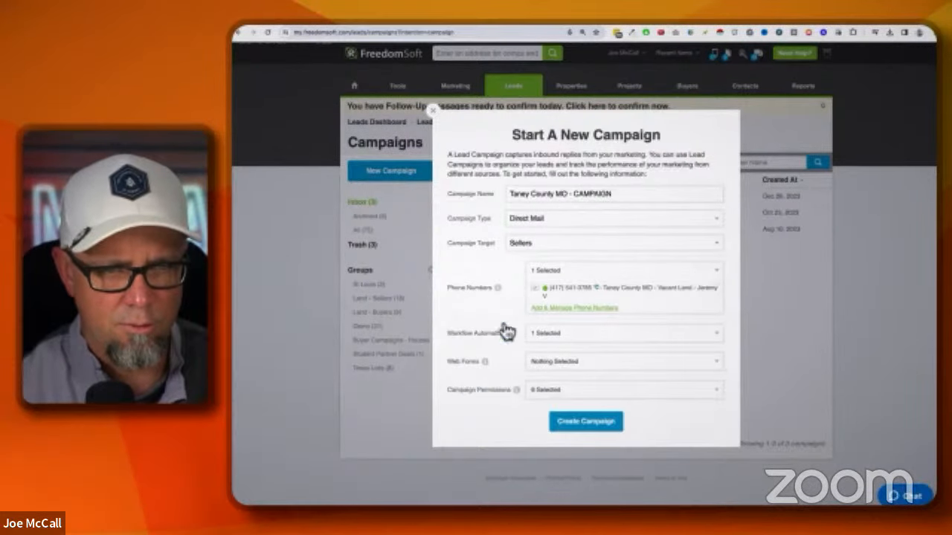
- Make the owner's Vacant Land workflow the campaign's only workflow automation
{"action": "left_click", "coordinate": [538, 333]}
{"action": "scroll", "coordinate": [570, 352], "scroll_direction": "down", "scroll_amount": 5}
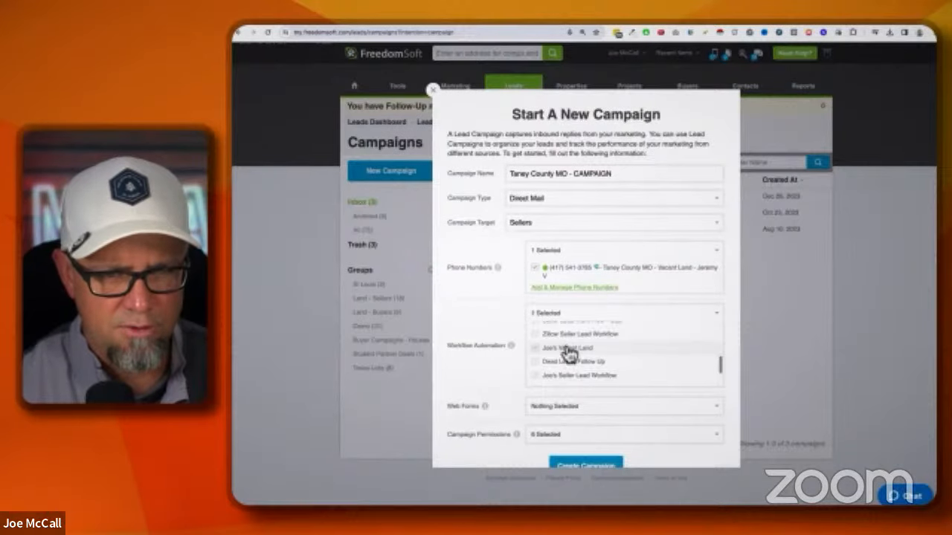
{"action": "scroll", "coordinate": [566, 354], "scroll_direction": "down", "scroll_amount": 3}
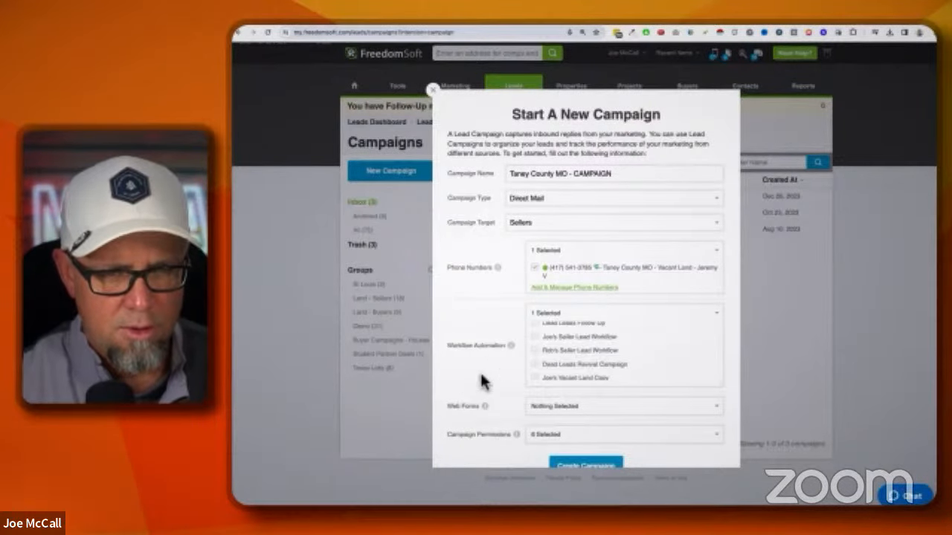
- Check the campaign permissions, create the Taney County MO - CAMPAIGN direct mail campaign, and show its linked phone number
{"action": "left_click", "coordinate": [565, 417]}
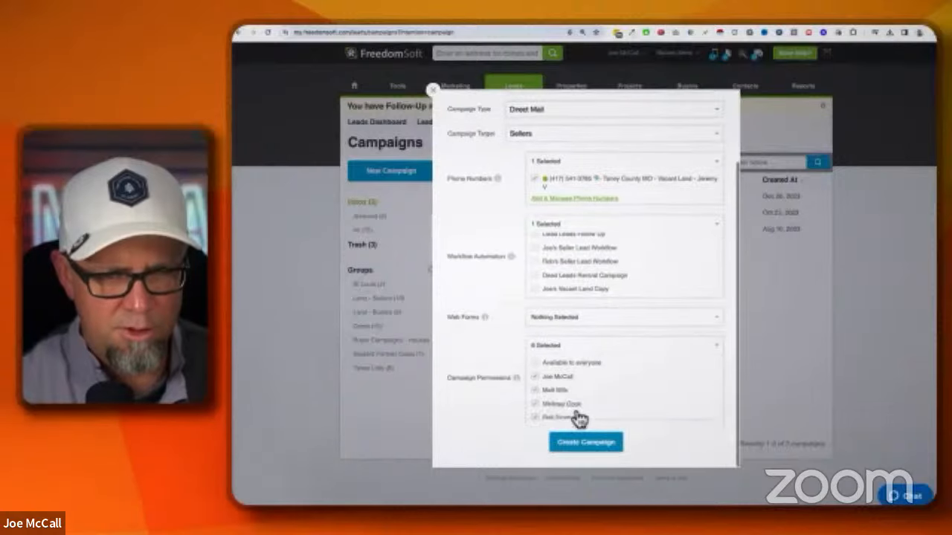
{"action": "left_click", "coordinate": [536, 389]}
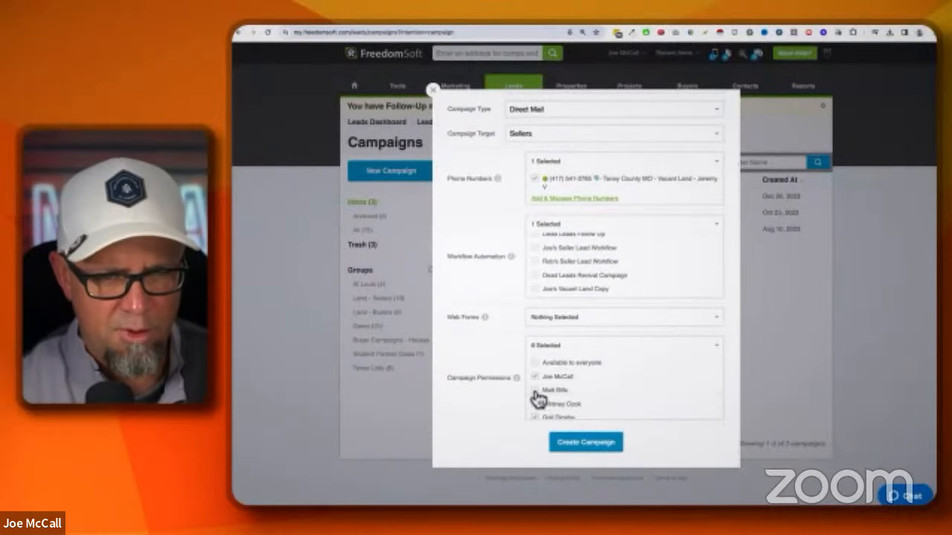
{"action": "left_click", "coordinate": [600, 446]}
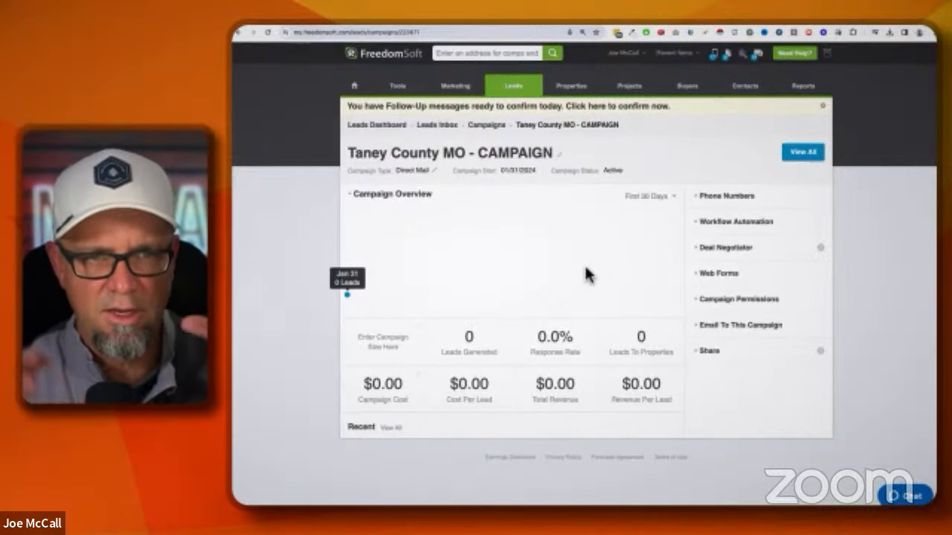
{"action": "left_click", "coordinate": [703, 199]}
{"action": "left_click", "coordinate": [720, 245]}
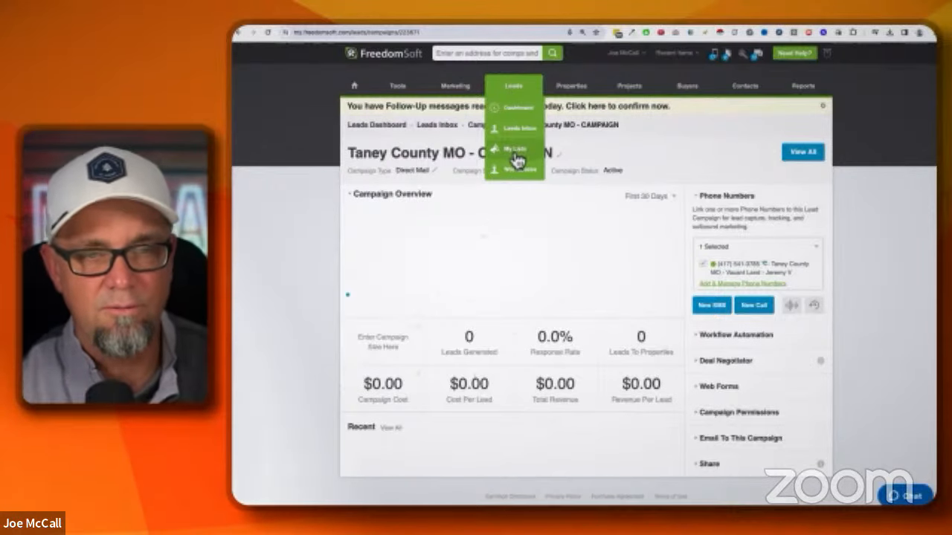
- Switch to the Taney County MO - PRYCD Final List in Google Sheets and add a DEAL TYPE column before Owner_First_Name
{"action": "left_click", "coordinate": [805, 31]}
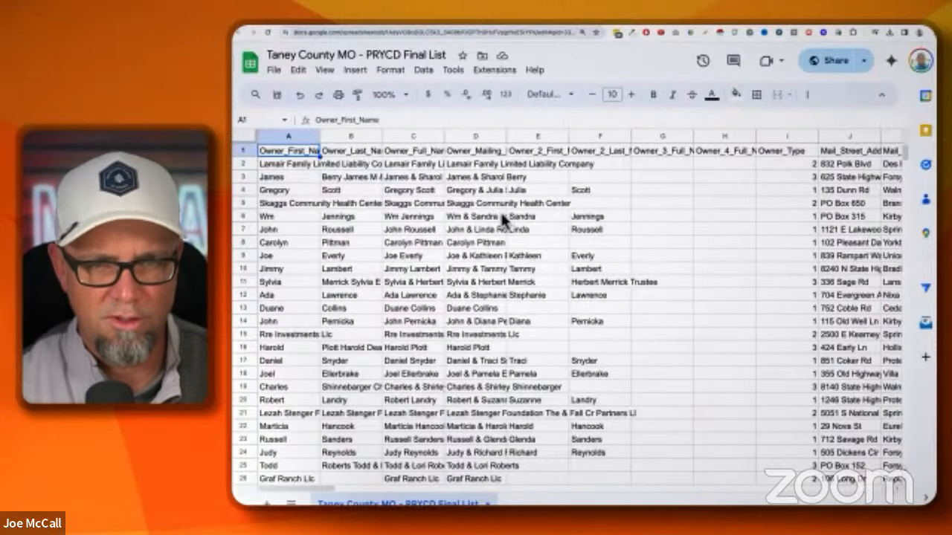
{"action": "right_click", "coordinate": [290, 134]}
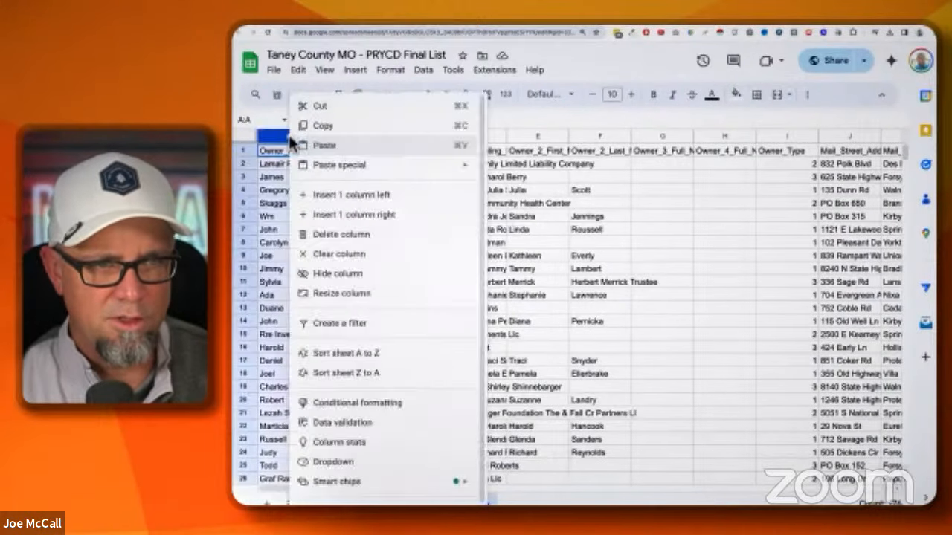
{"action": "left_click", "coordinate": [388, 199]}
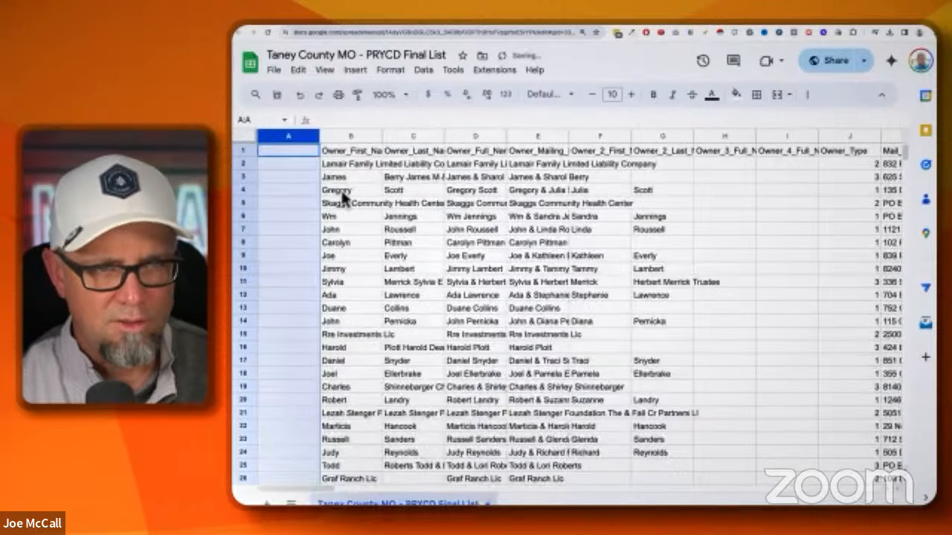
{"action": "left_click", "coordinate": [304, 150]}
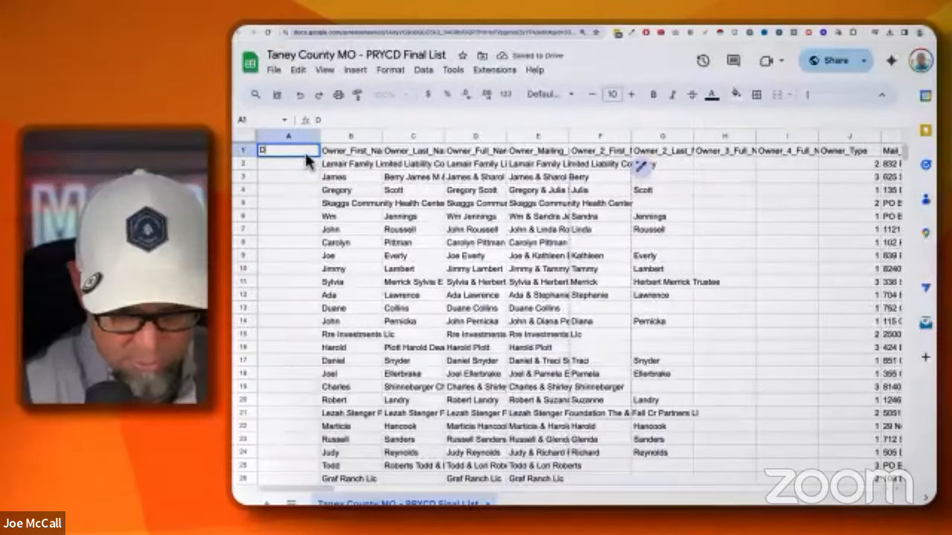
{"action": "type", "text": "DEAL TY"}
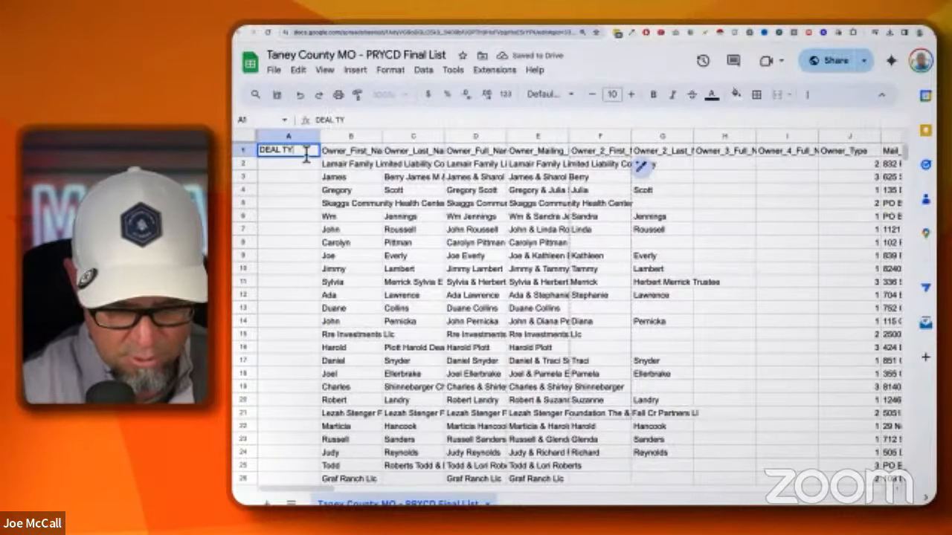
{"action": "type", "text": "PE"}
{"action": "key", "text": "Return"}
- Enter Land in cell A2, fill it down the whole DEAL TYPE column, and check the fill to the last row
{"action": "type", "text": "Land"}
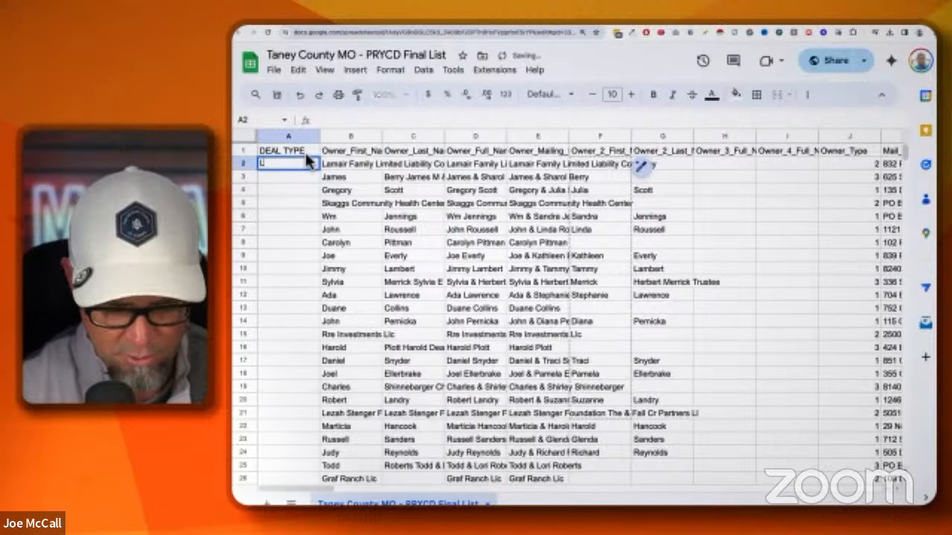
{"action": "key", "text": "Return"}
{"action": "left_click", "coordinate": [289, 165]}
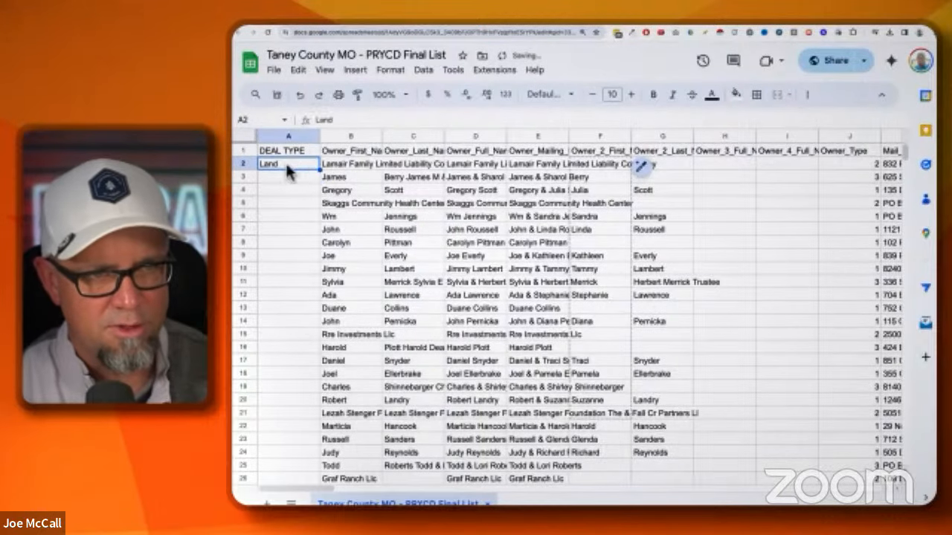
{"action": "double_click", "coordinate": [319, 170]}
{"action": "left_click", "coordinate": [287, 216]}
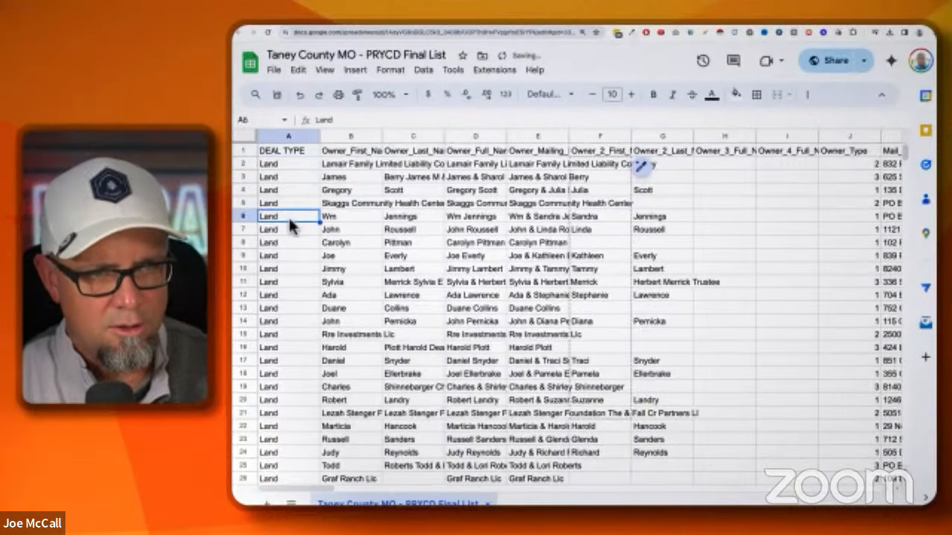
{"action": "key", "text": "ctrl+Down"}
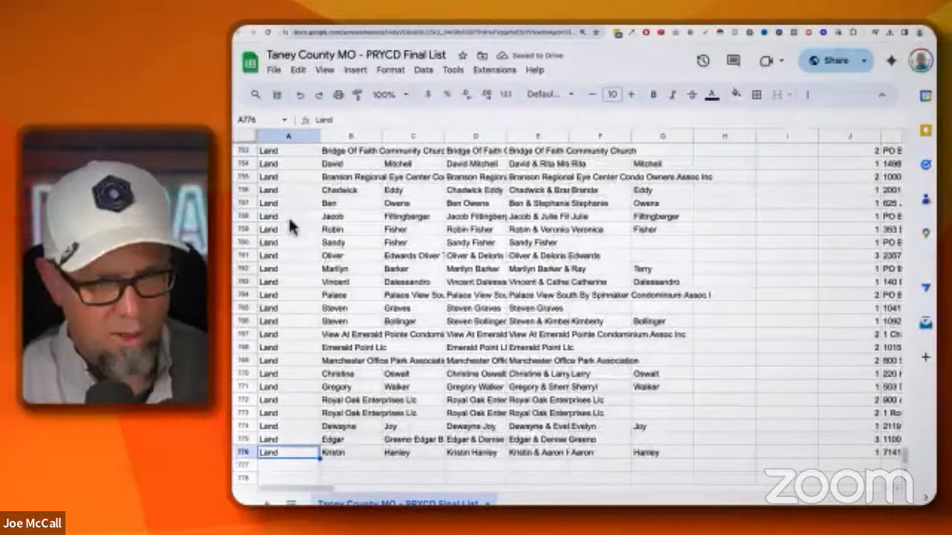
{"action": "key", "text": "ctrl+Up"}
{"action": "key", "text": "Down"}
- Freeze the first row of the sheet and make its column headings bold
{"action": "left_click", "coordinate": [324, 69]}
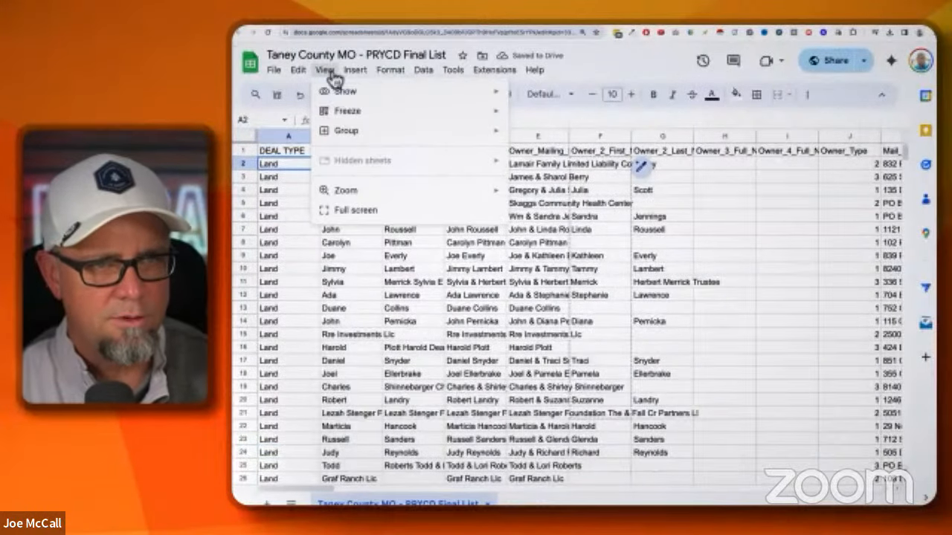
{"action": "mouse_move", "coordinate": [485, 113]}
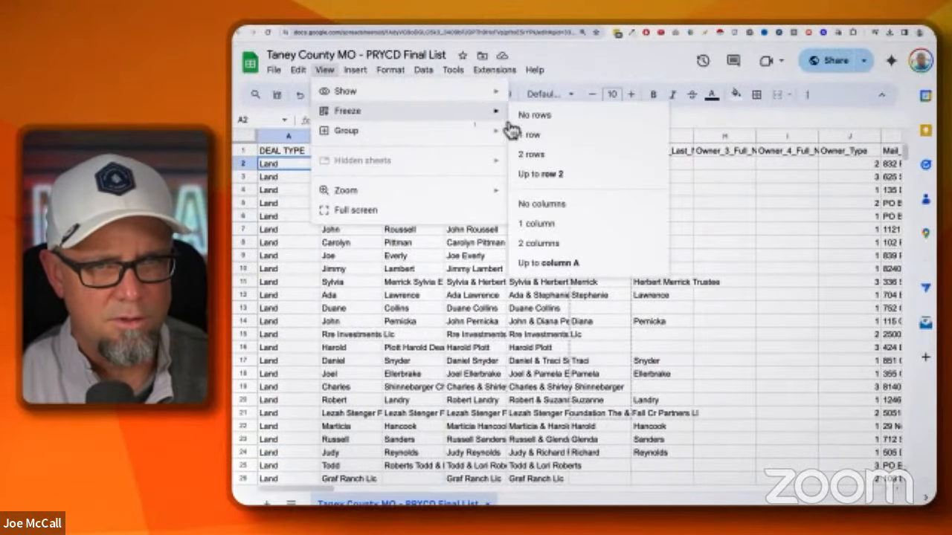
{"action": "left_click", "coordinate": [565, 138]}
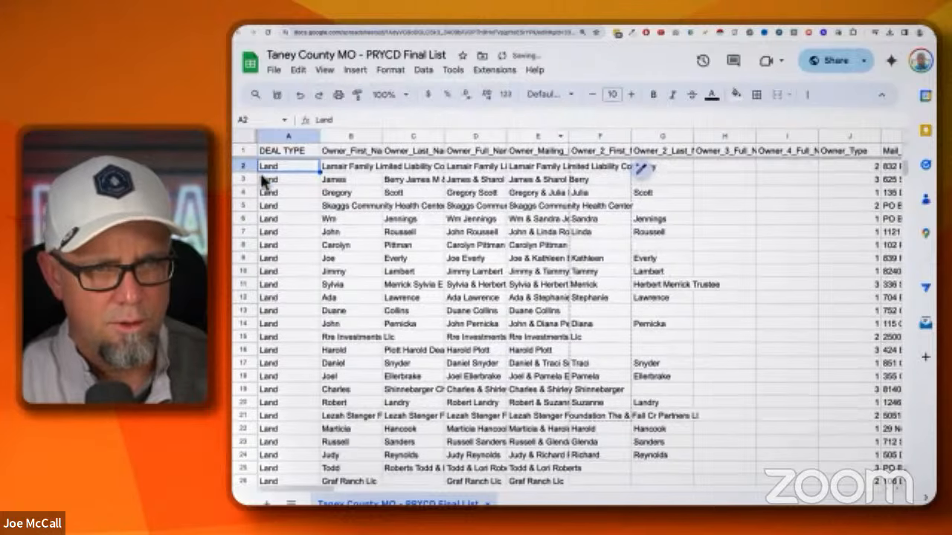
{"action": "left_click", "coordinate": [243, 151]}
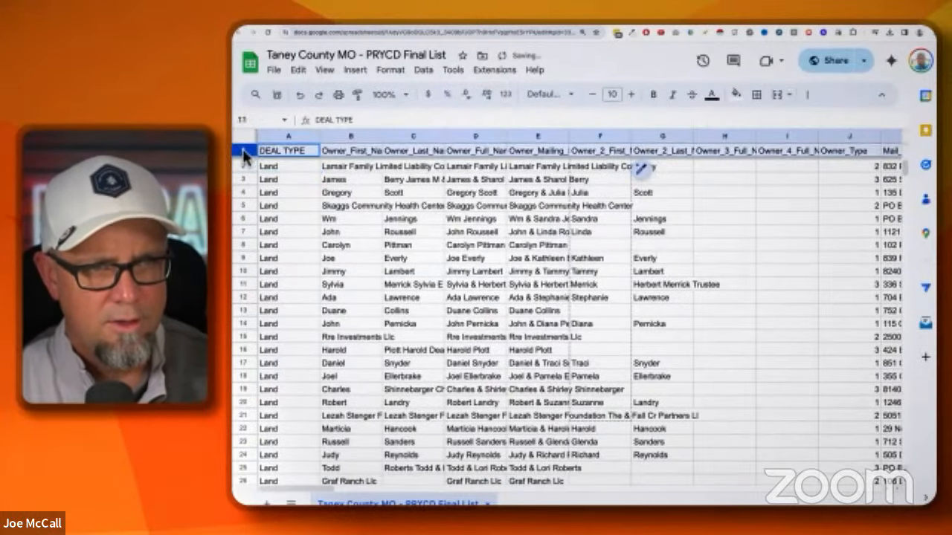
{"action": "left_click", "coordinate": [659, 98]}
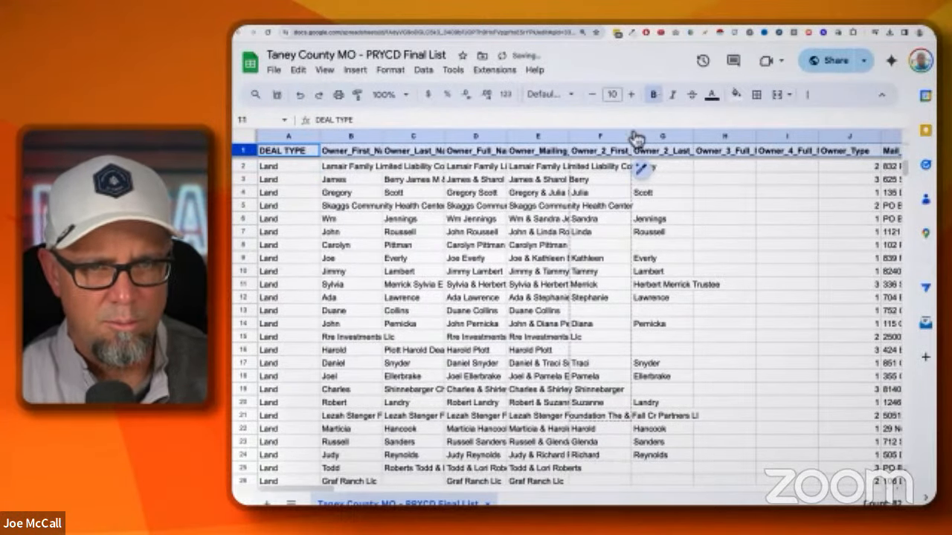
{"action": "left_click", "coordinate": [243, 138]}
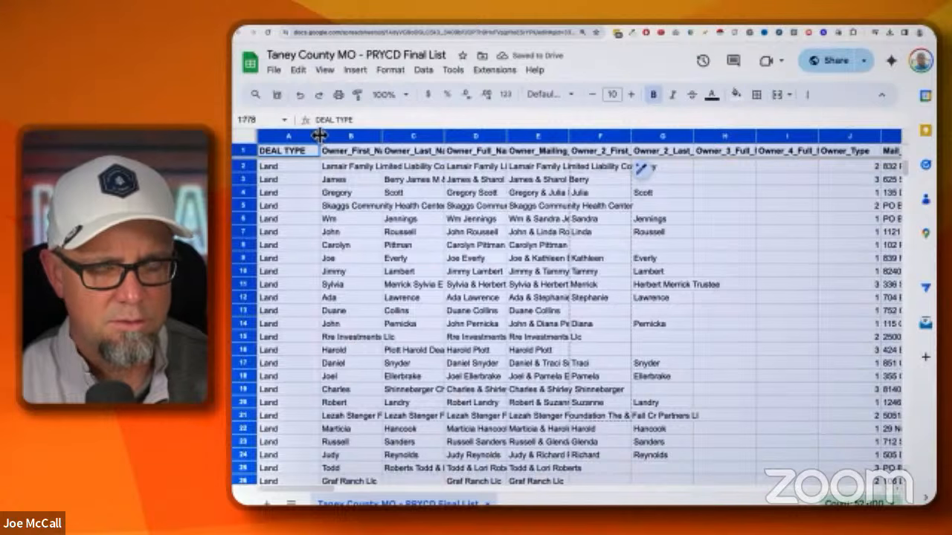
{"action": "left_click", "coordinate": [340, 168]}
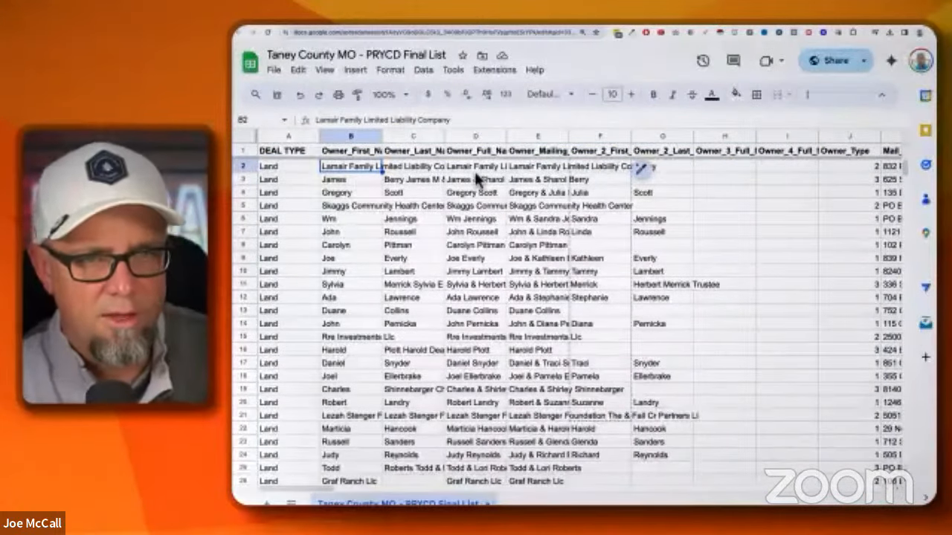
- Add a filter to the list and sort it by Mail_Zip_Code from A to Z
{"action": "scroll", "coordinate": [563, 196], "scroll_direction": "right", "scroll_amount": 8}
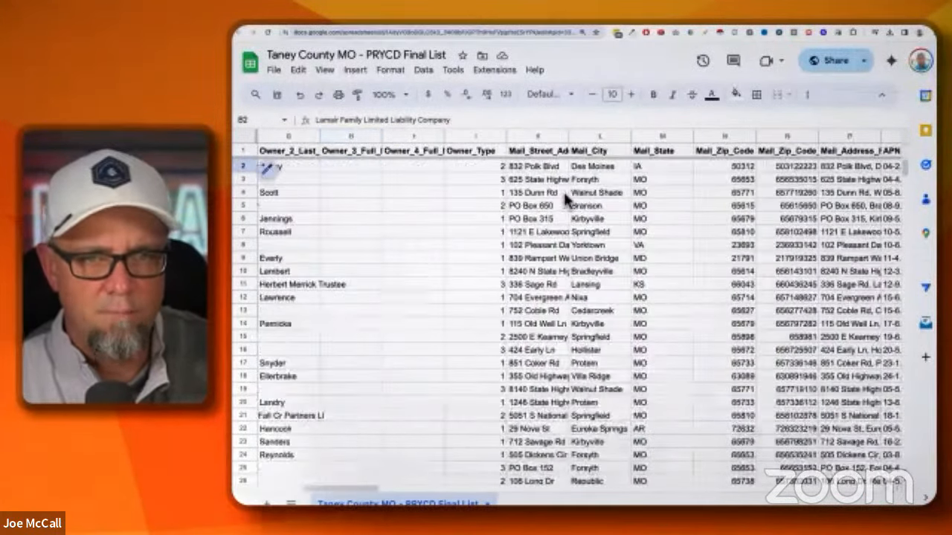
{"action": "scroll", "coordinate": [566, 198], "scroll_direction": "right", "scroll_amount": 2}
{"action": "left_click", "coordinate": [667, 152]}
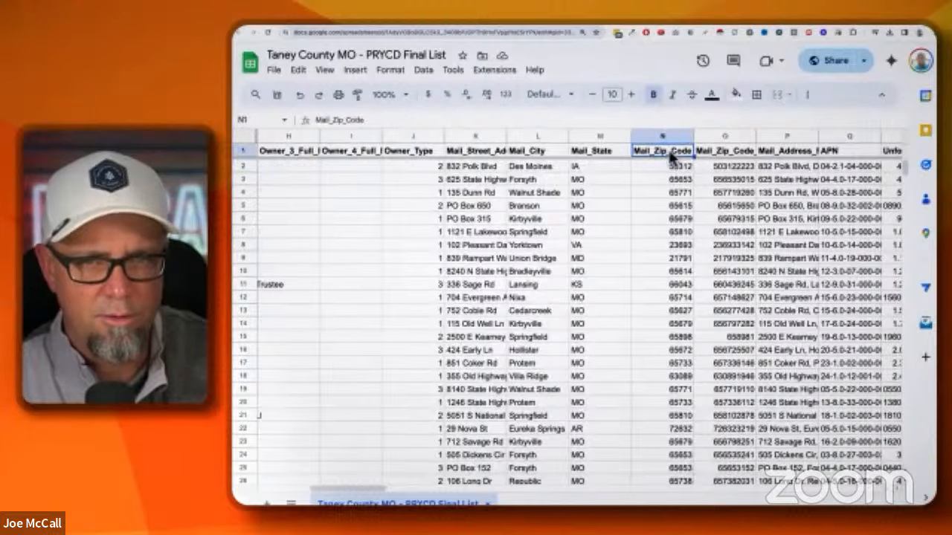
{"action": "left_click", "coordinate": [667, 232]}
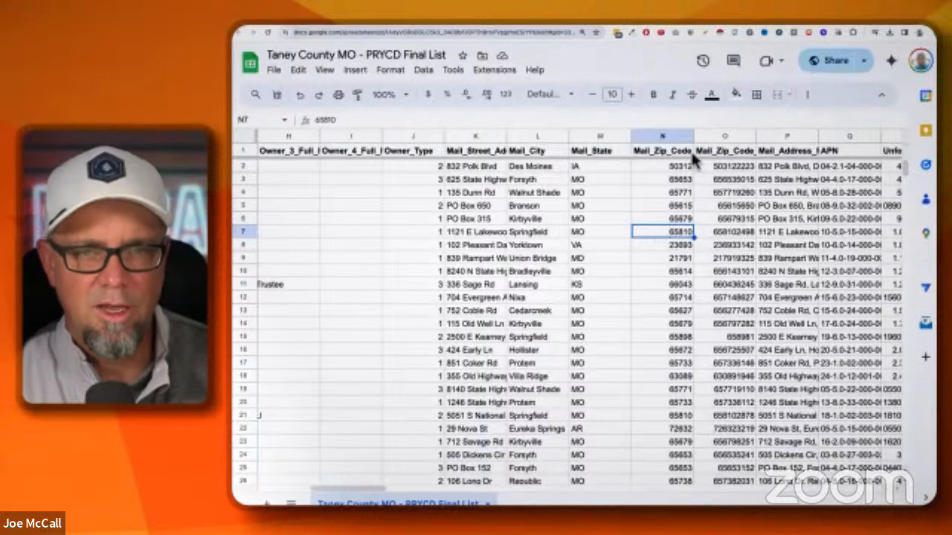
{"action": "left_click", "coordinate": [670, 153]}
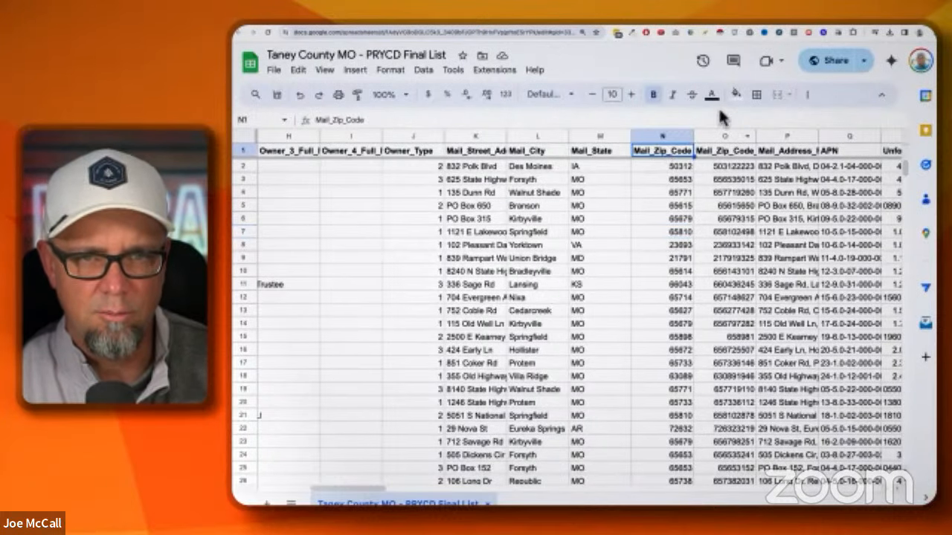
{"action": "left_click", "coordinate": [808, 97]}
{"action": "left_click", "coordinate": [764, 120]}
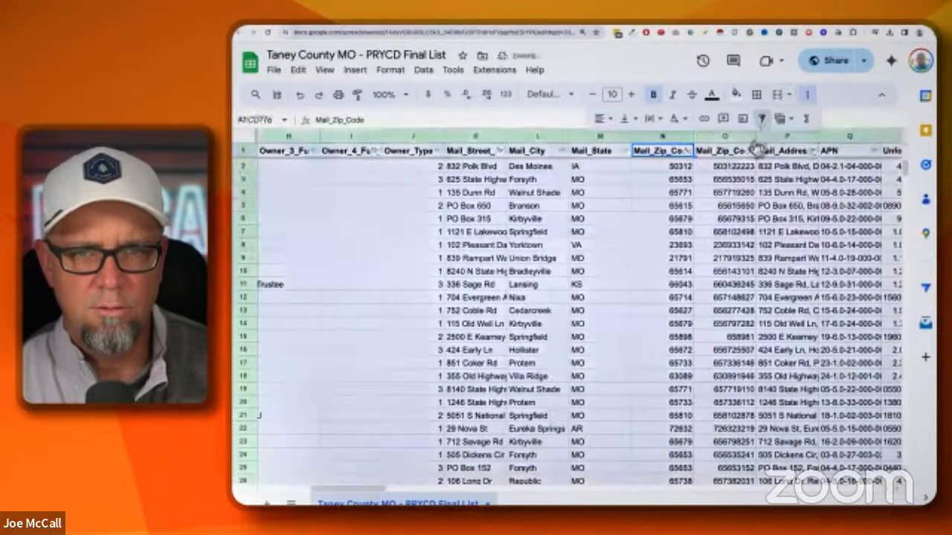
{"action": "left_click", "coordinate": [688, 151]}
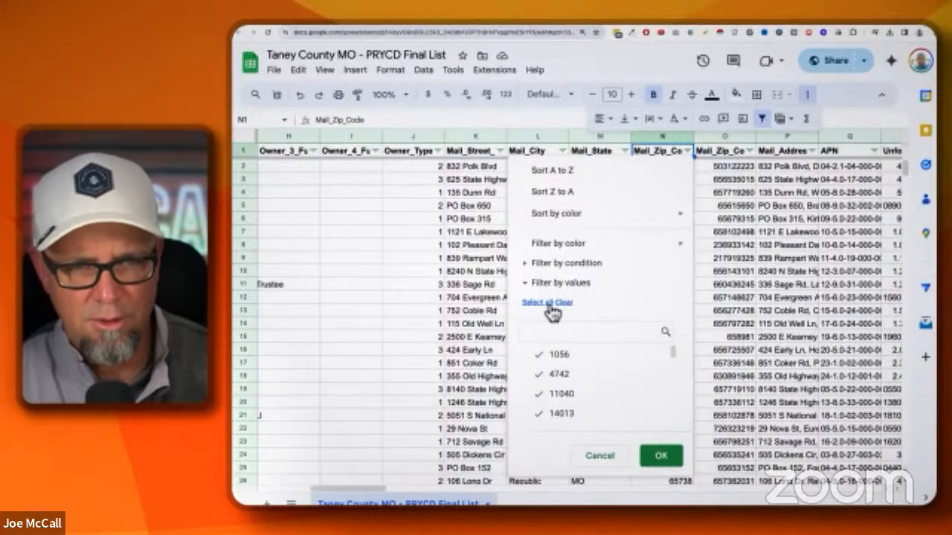
{"action": "left_click", "coordinate": [569, 171]}
- Try to correct the Mail_Zip_Code value in cell N3 by editing it directly
{"action": "left_click", "coordinate": [672, 180]}
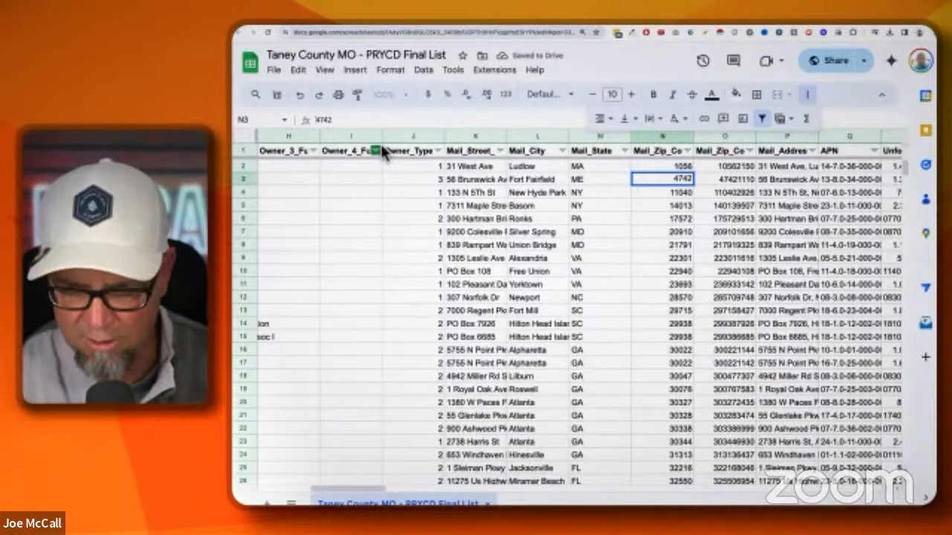
{"action": "key", "text": "Return"}
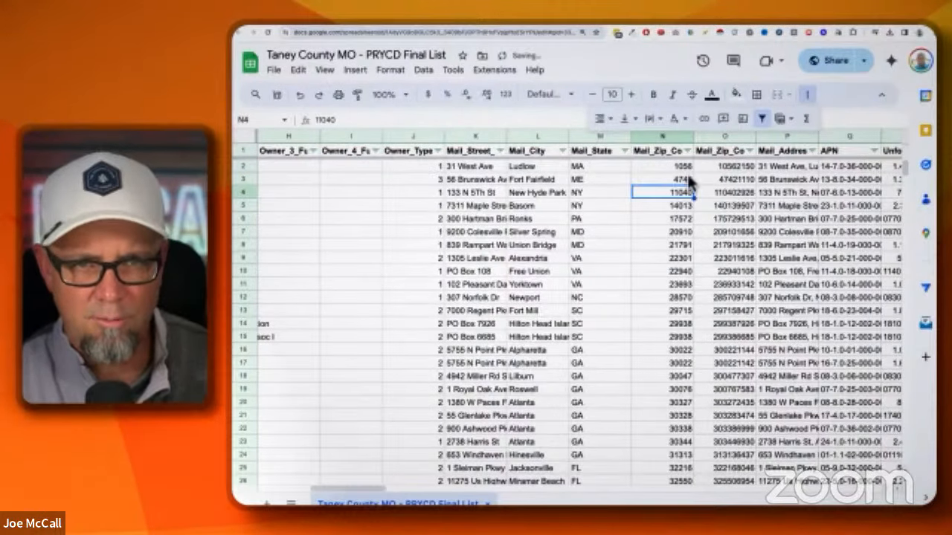
- Insert a helper column after Mail_Zip_Code, enter =0&N2 in cell O2, and apply the formula down the column with the suggested autofill
{"action": "right_click", "coordinate": [723, 136]}
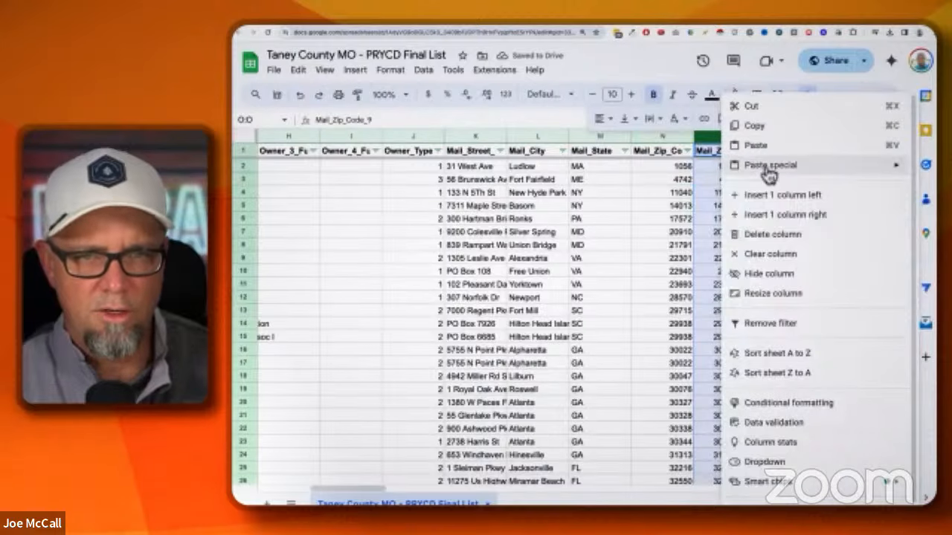
{"action": "left_click", "coordinate": [790, 199]}
{"action": "left_click", "coordinate": [727, 169]}
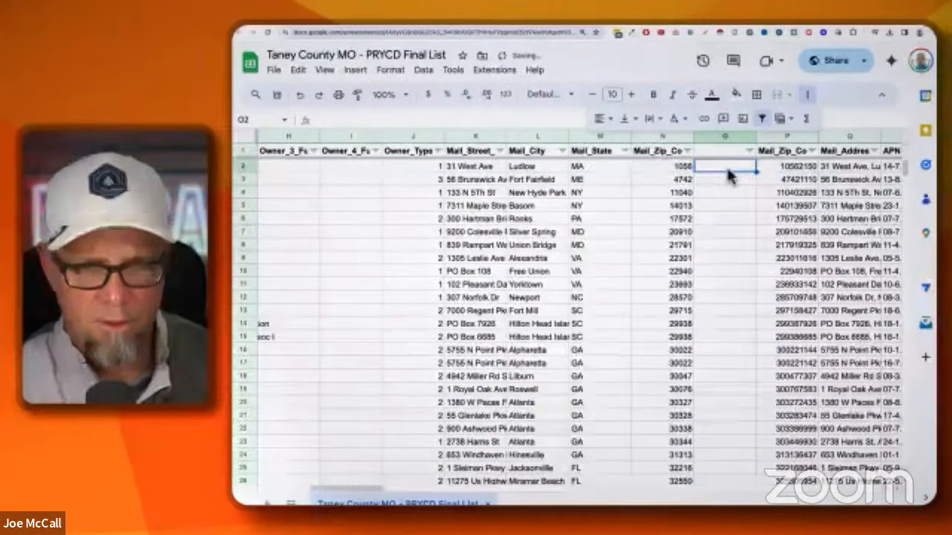
{"action": "type", "text": "=0"}
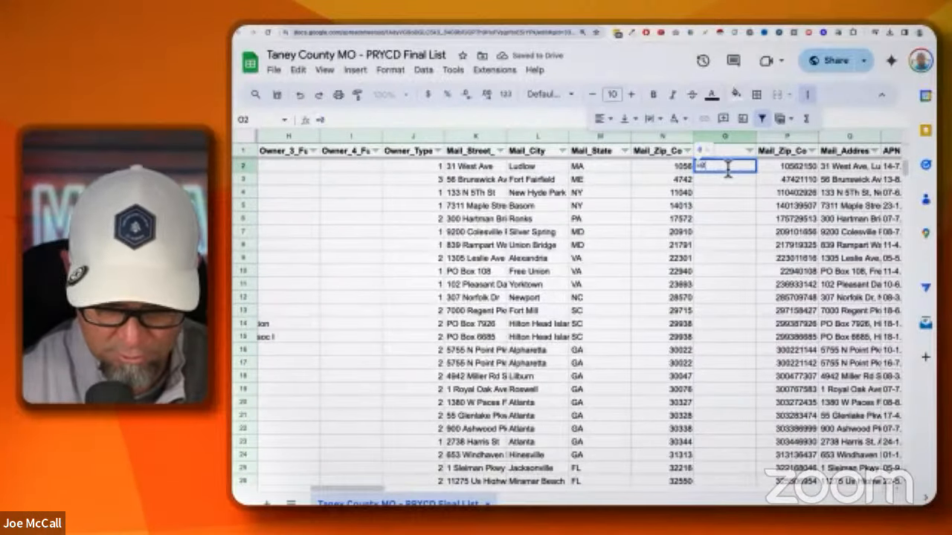
{"action": "type", "text": "5N2"}
{"action": "key", "text": "Return"}
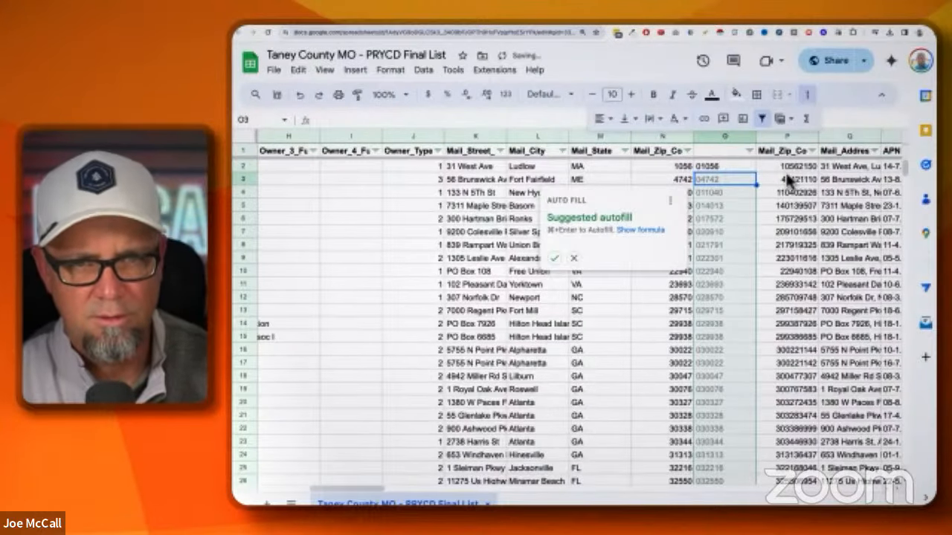
{"action": "left_click", "coordinate": [554, 258]}
- Copy the zip codes in O2:O3 and paste them as values only into N2:N3 of the Mail_Zip_Code column
{"action": "left_click_drag", "start_coordinate": [726, 166], "coordinate": [728, 175]}
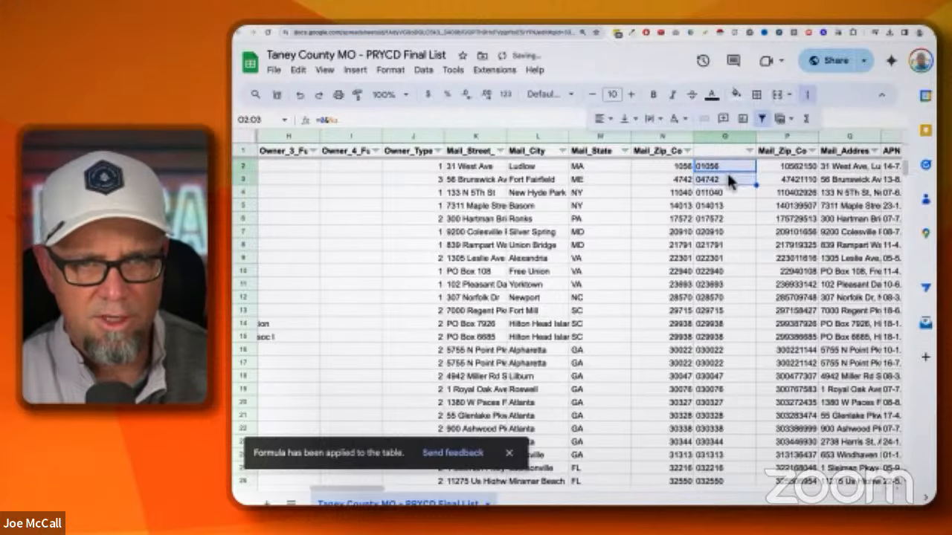
{"action": "right_click", "coordinate": [650, 168]}
{"action": "mouse_move", "coordinate": [684, 166]}
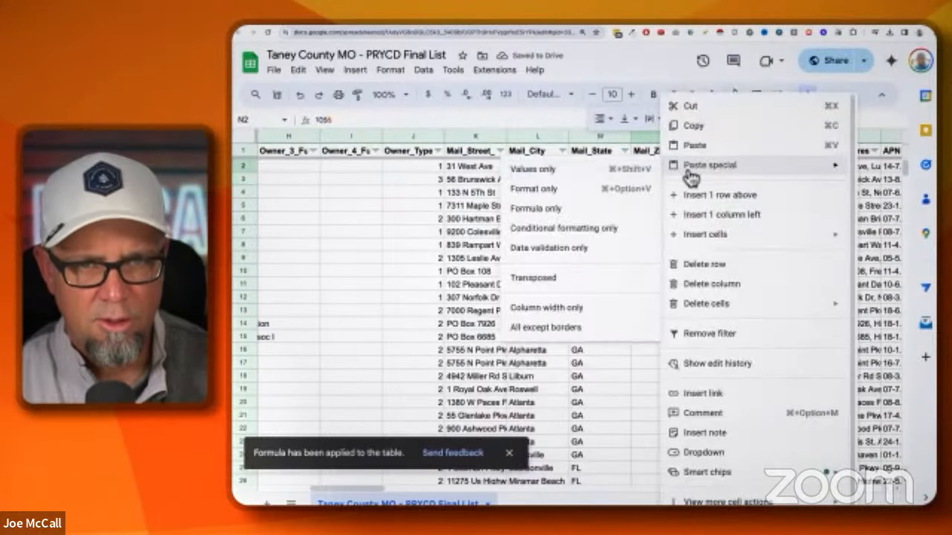
{"action": "left_click", "coordinate": [534, 170]}
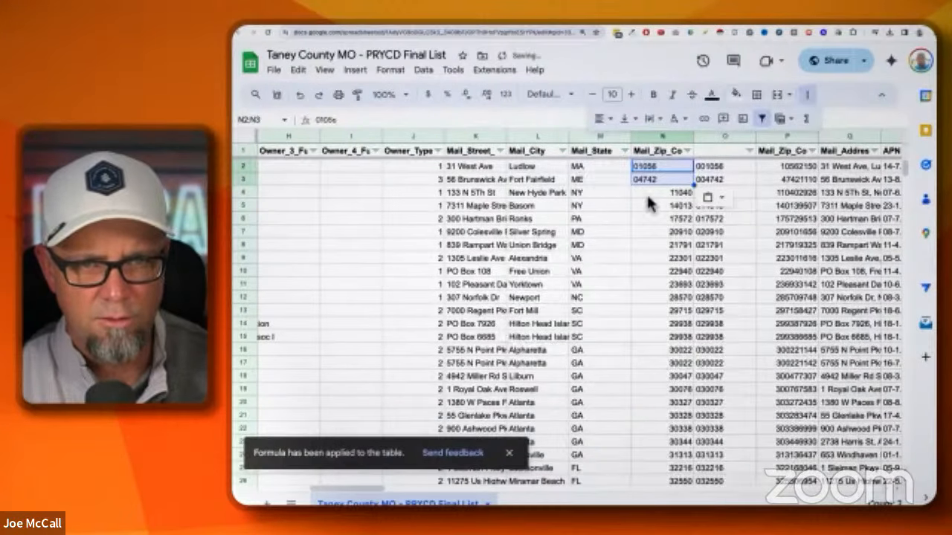
- Delete the helper column O next to Mail_Zip_Code and select the corrected zip code in N3
{"action": "left_click", "coordinate": [692, 203]}
{"action": "left_click", "coordinate": [721, 136]}
{"action": "right_click", "coordinate": [720, 135]}
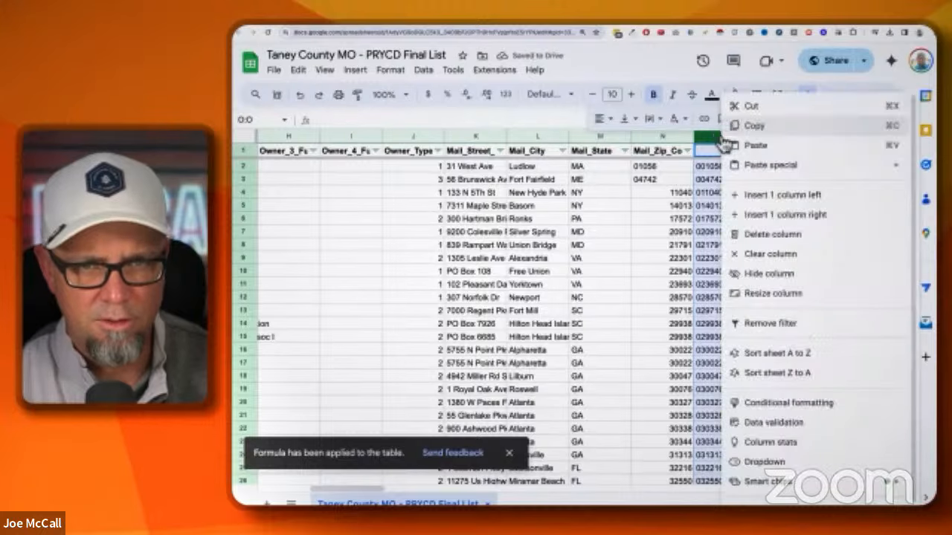
{"action": "left_click", "coordinate": [773, 234]}
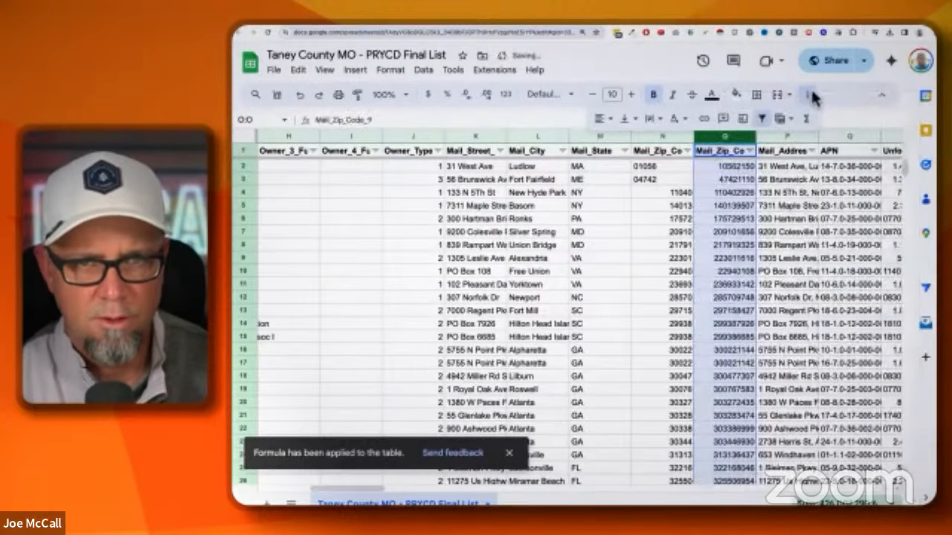
{"action": "left_click", "coordinate": [658, 182]}
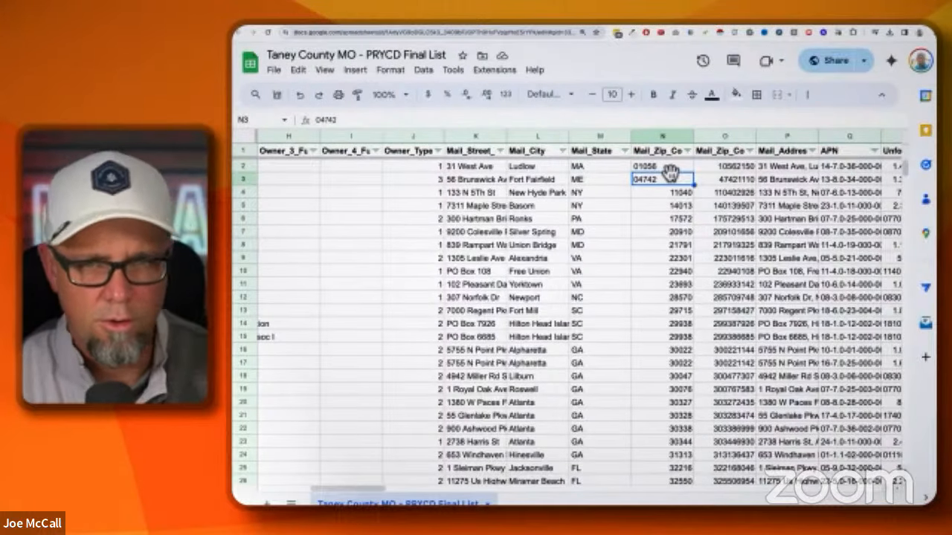
- Look through the columns that follow Mail_Zip_Code as far as Lot_Acreage
{"action": "key", "text": "Right"}
{"action": "key", "text": "Right"}
{"action": "key", "text": "Right"}
{"action": "key", "text": "Right"}
{"action": "key", "text": "Right"}
{"action": "key", "text": "Right"}
{"action": "key", "text": "Right"}
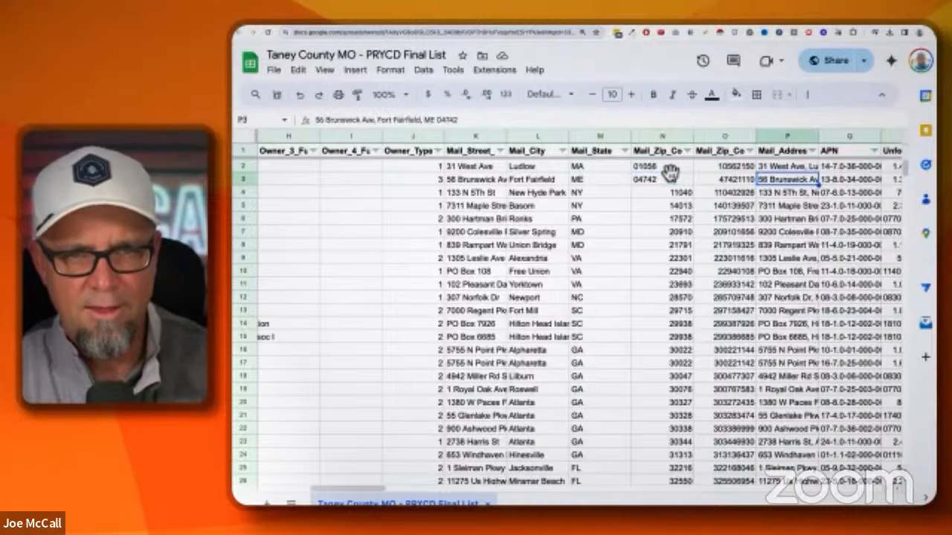
{"action": "key", "text": "Right"}
{"action": "key", "text": "Right"}
{"action": "key", "text": "Right"}
{"action": "key", "text": "Right"}
{"action": "key", "text": "Right"}
{"action": "key", "text": "Right"}
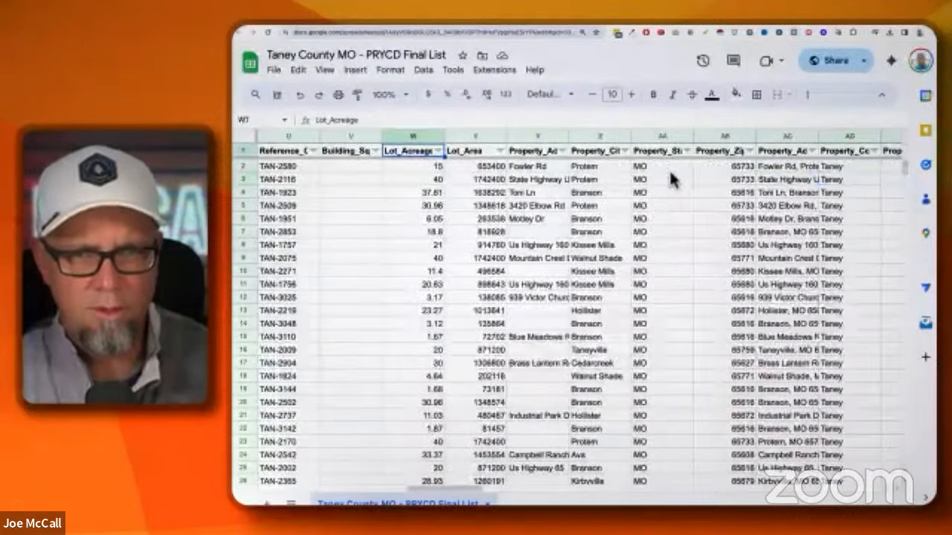
- Return to the start of the list and review row 2 column by column through the property latitude, longitude and site influence fields
{"action": "key", "text": "ctrl+Home"}
{"action": "key", "text": "Left"}
{"action": "key", "text": "Down"}
{"action": "key", "text": "Right"}
{"action": "key", "text": "Right"}
{"action": "key", "text": "Right"}
{"action": "key", "text": "Right"}
{"action": "key", "text": "Right"}
{"action": "key", "text": "Right"}
{"action": "key", "text": "Right"}
{"action": "key", "text": "Right"}
{"action": "key", "text": "Right"}
{"action": "key", "text": "Right"}
{"action": "key", "text": "Right"}
{"action": "key", "text": "Right"}
{"action": "key", "text": "Right"}
{"action": "key", "text": "Right"}
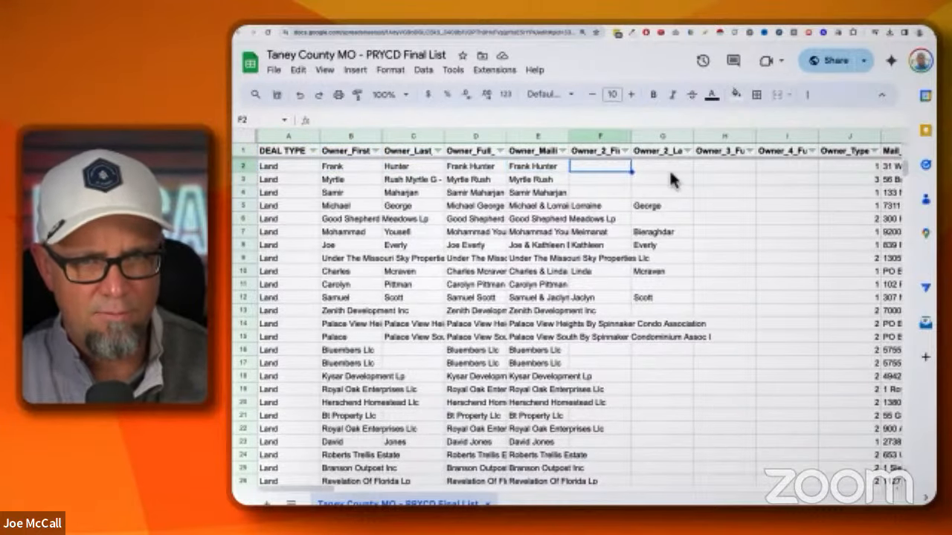
{"action": "key", "text": "Right"}
{"action": "key", "text": "Right"}
{"action": "key", "text": "Right"}
{"action": "key", "text": "Right"}
{"action": "key", "text": "Right"}
{"action": "key", "text": "Right"}
{"action": "key", "text": "Right"}
{"action": "key", "text": "Right"}
{"action": "key", "text": "Right"}
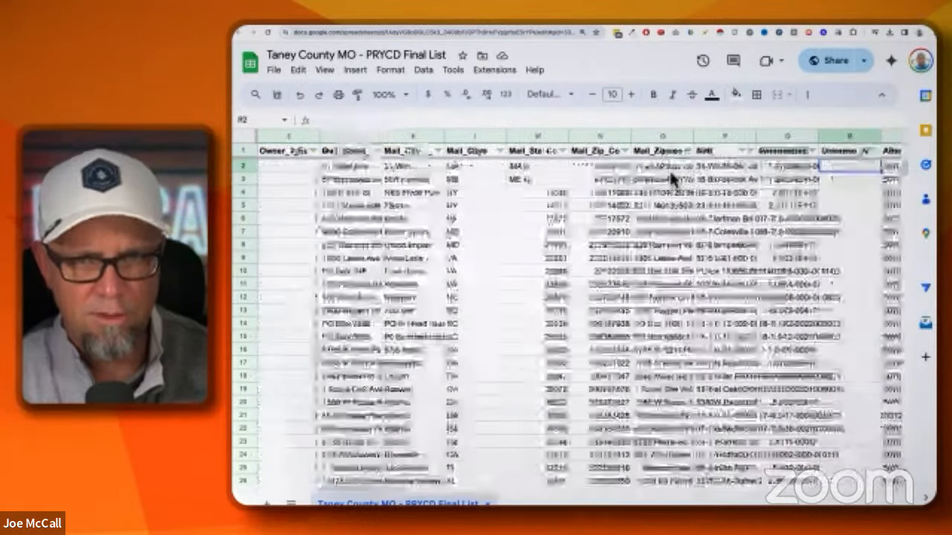
{"action": "key", "text": "Right"}
{"action": "key", "text": "Right"}
{"action": "key", "text": "Right"}
{"action": "key", "text": "Right"}
{"action": "key", "text": "Right"}
{"action": "key", "text": "Right"}
{"action": "key", "text": "Right"}
{"action": "key", "text": "Right"}
{"action": "key", "text": "Right"}
{"action": "key", "text": "Right"}
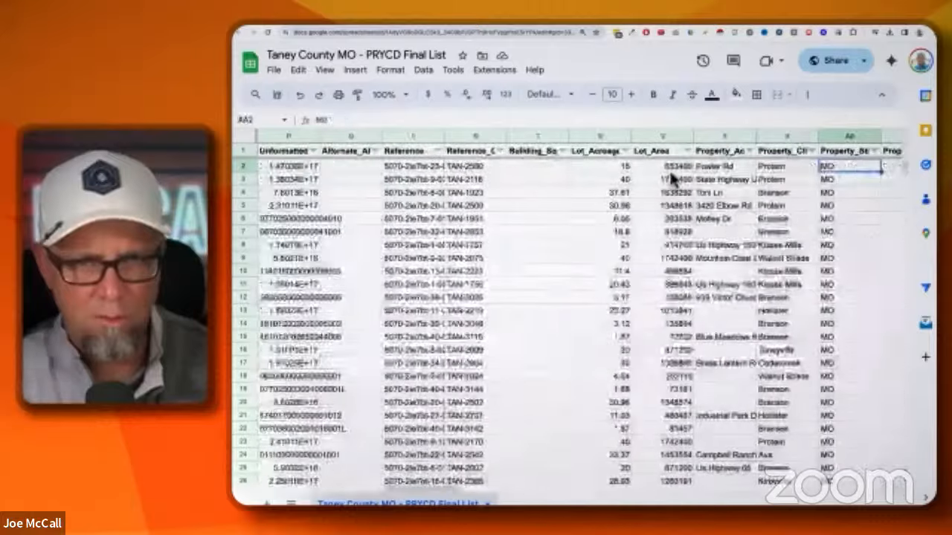
{"action": "key", "text": "Right"}
{"action": "key", "text": "Right"}
{"action": "key", "text": "Right"}
{"action": "key", "text": "Right"}
{"action": "key", "text": "Right"}
{"action": "key", "text": "Right"}
{"action": "key", "text": "Right"}
{"action": "key", "text": "Right"}
{"action": "key", "text": "Right"}
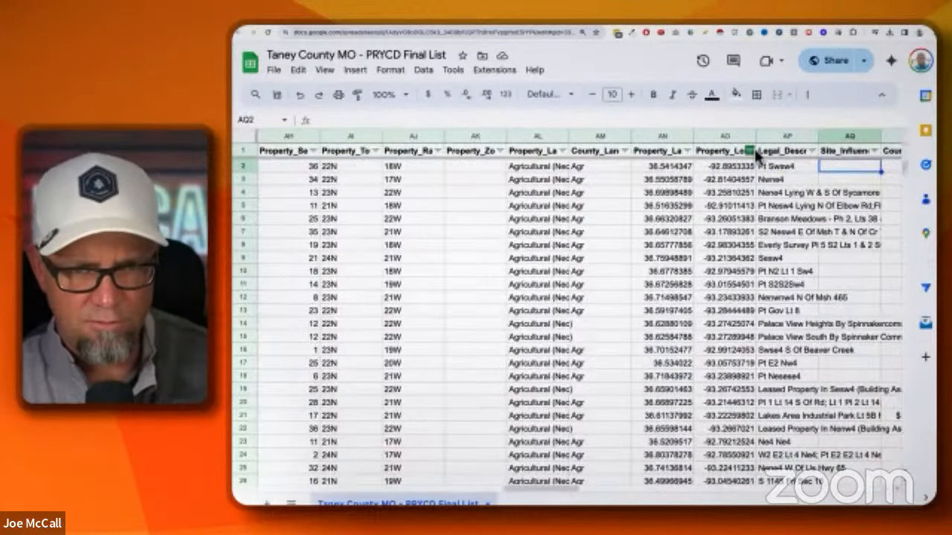
- Insert a column before Legal_Description, give it the header "GPS Cordinates" in AP1, and widen it
{"action": "left_click", "coordinate": [786, 138]}
{"action": "right_click", "coordinate": [786, 137]}
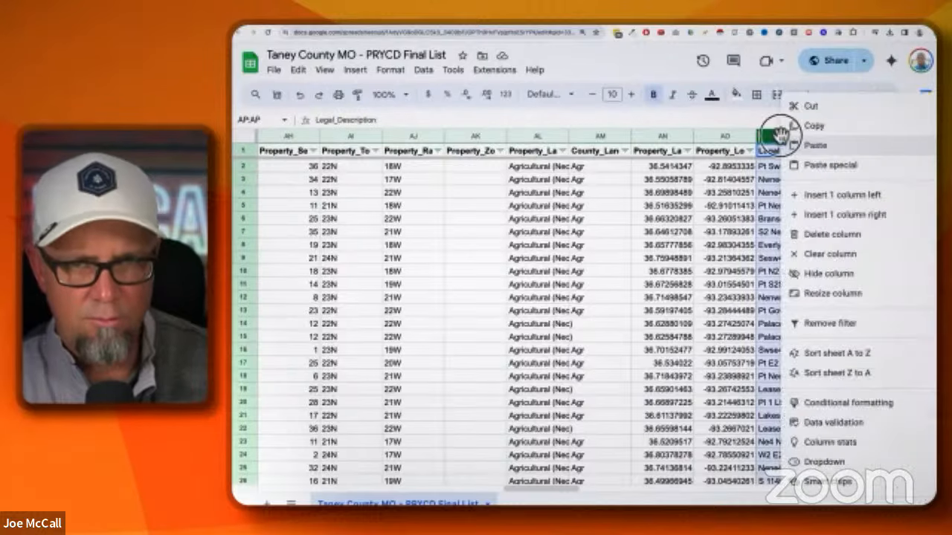
{"action": "left_click", "coordinate": [795, 195]}
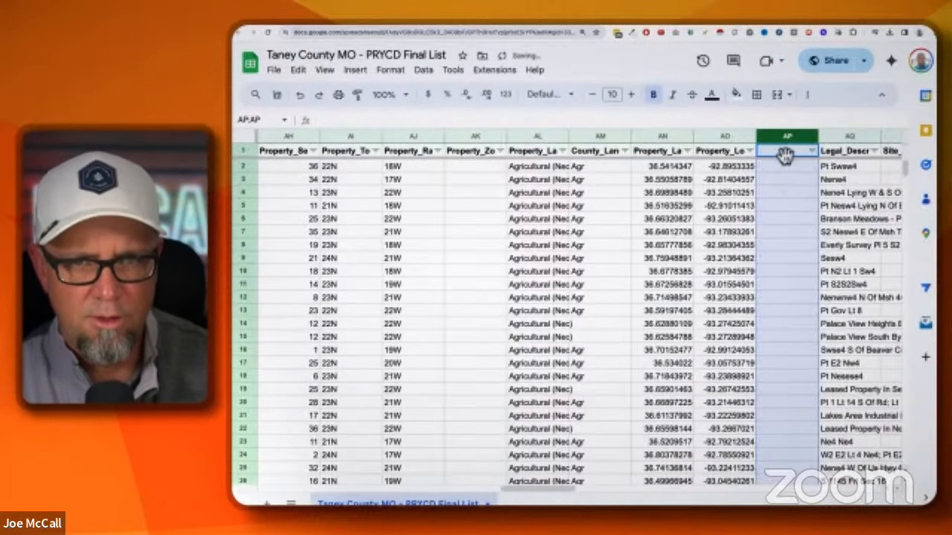
{"action": "left_click", "coordinate": [786, 151]}
{"action": "type", "text": "GP"}
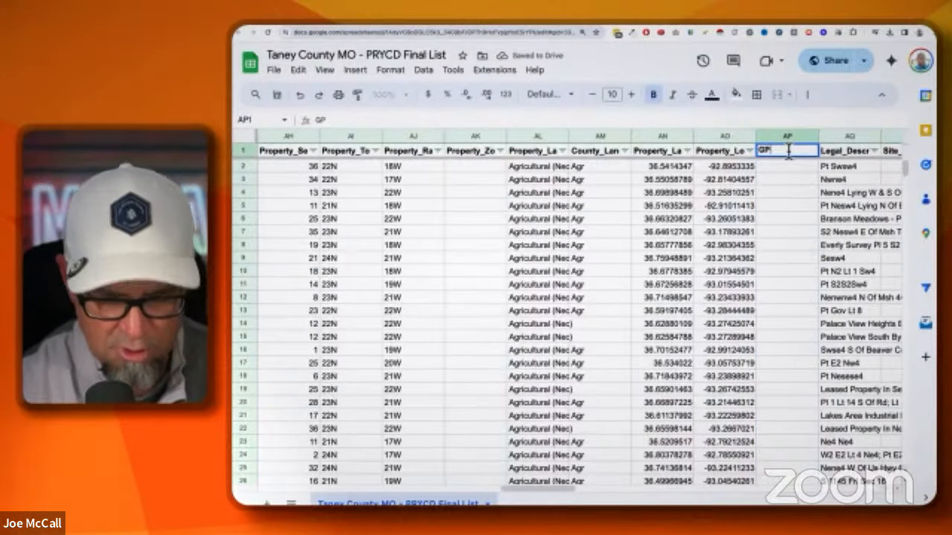
{"action": "type", "text": "S Coordinate"}
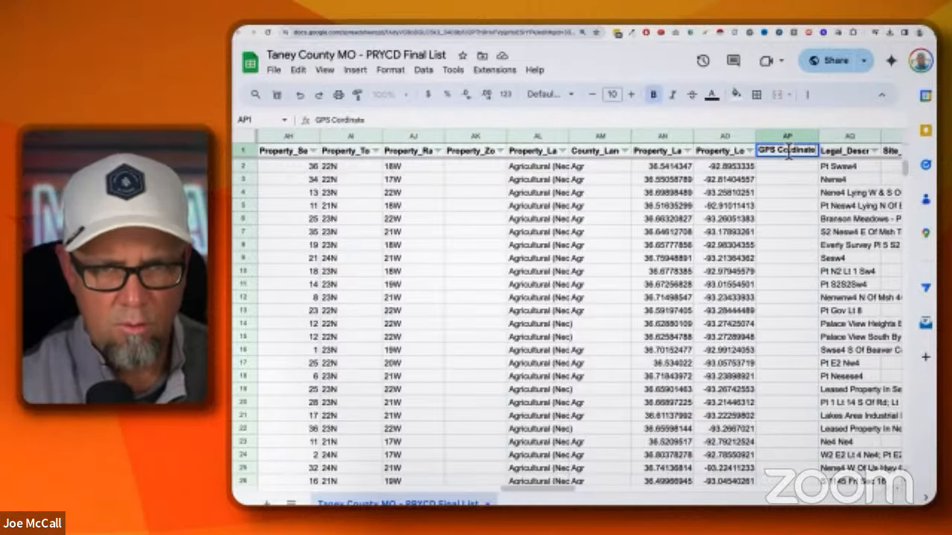
{"action": "key", "text": "Return"}
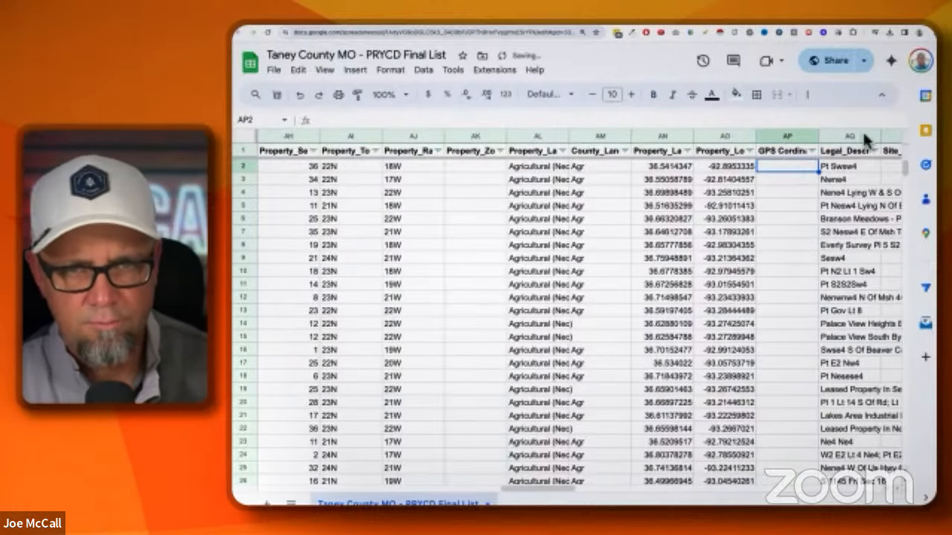
{"action": "left_click_drag", "start_coordinate": [818, 135], "coordinate": [891, 132]}
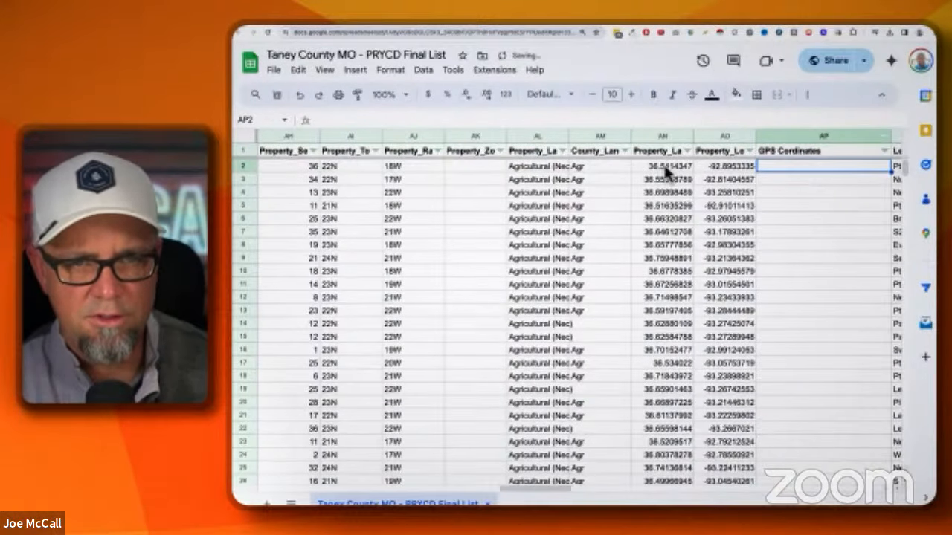
- Combine latitude and longitude in AP2 with the formula =AN2&", "&AO2 and apply it down the column with the suggested autofill
{"action": "left_click", "coordinate": [667, 169]}
{"action": "left_click", "coordinate": [727, 168]}
{"action": "key", "text": "Left"}
{"action": "left_click", "coordinate": [720, 165]}
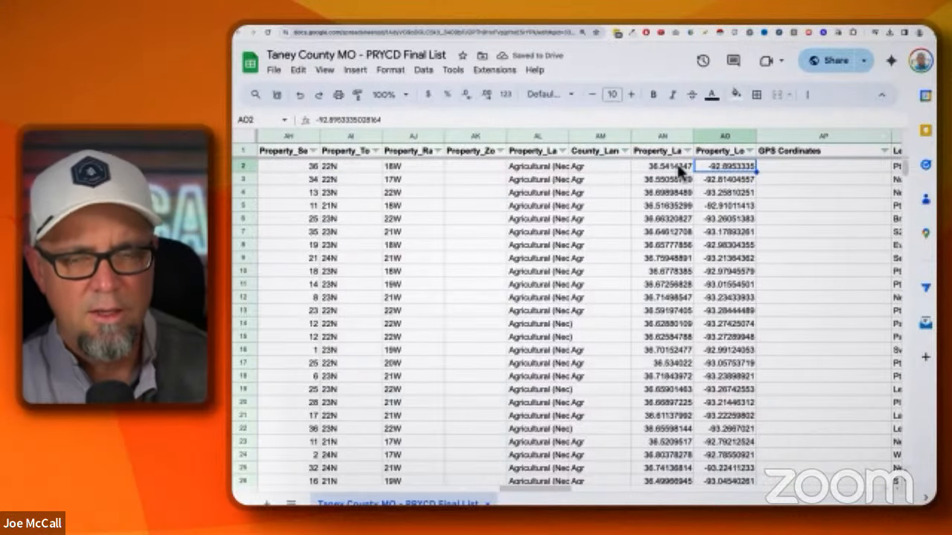
{"action": "left_click", "coordinate": [797, 168]}
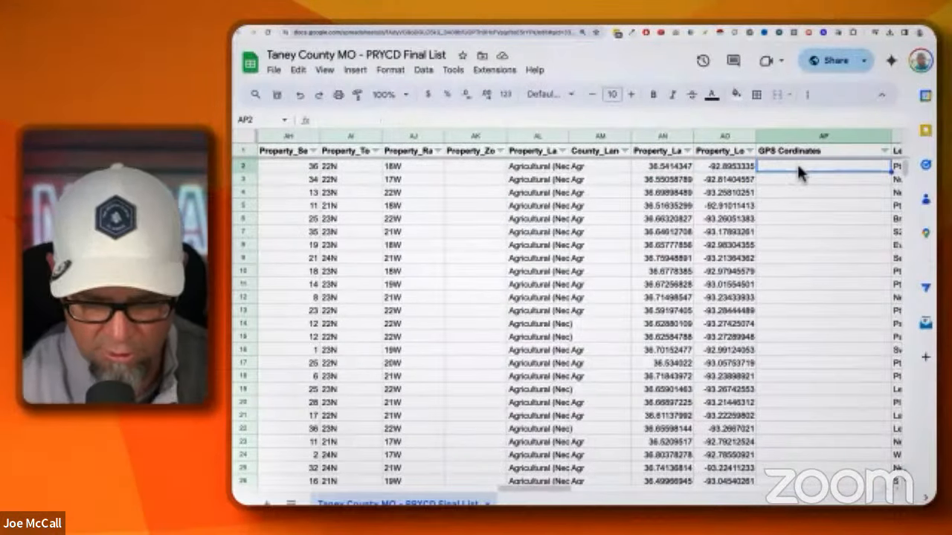
{"action": "type", "text": "="}
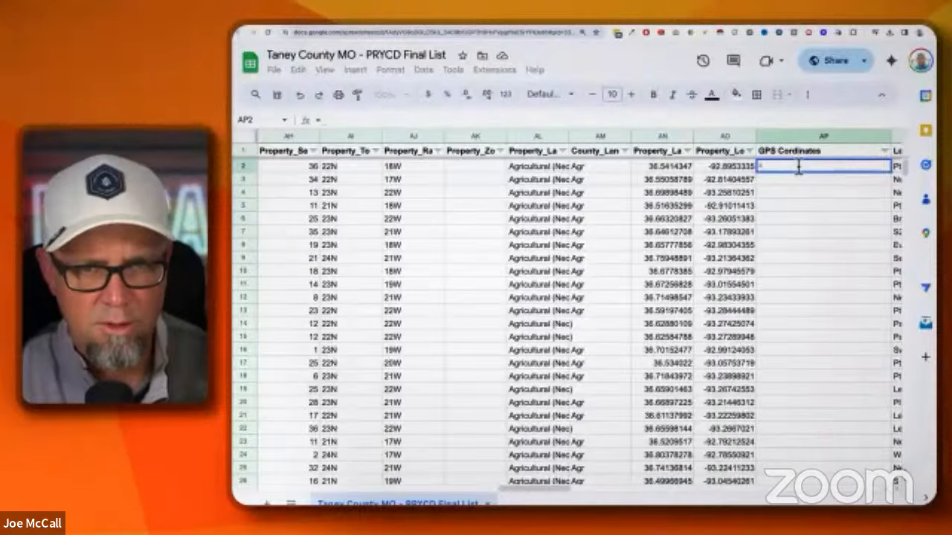
{"action": "type", "text": "AN2&"}
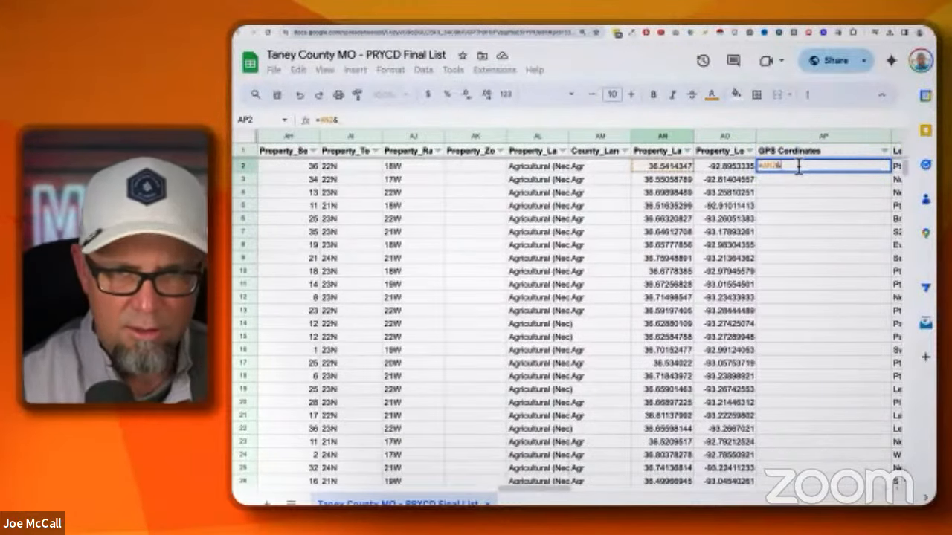
{"action": "type", "text": "\", \"&"}
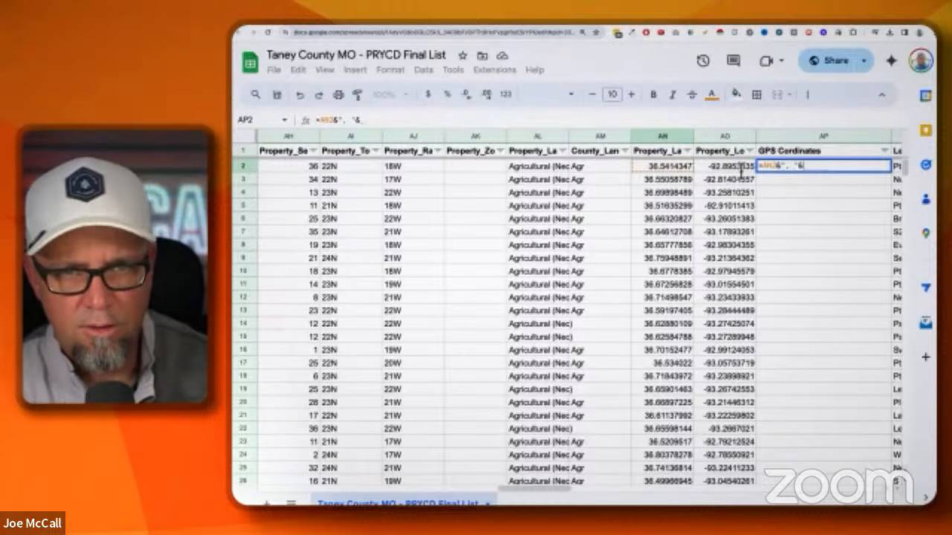
{"action": "left_click", "coordinate": [731, 171]}
{"action": "key", "text": "Return"}
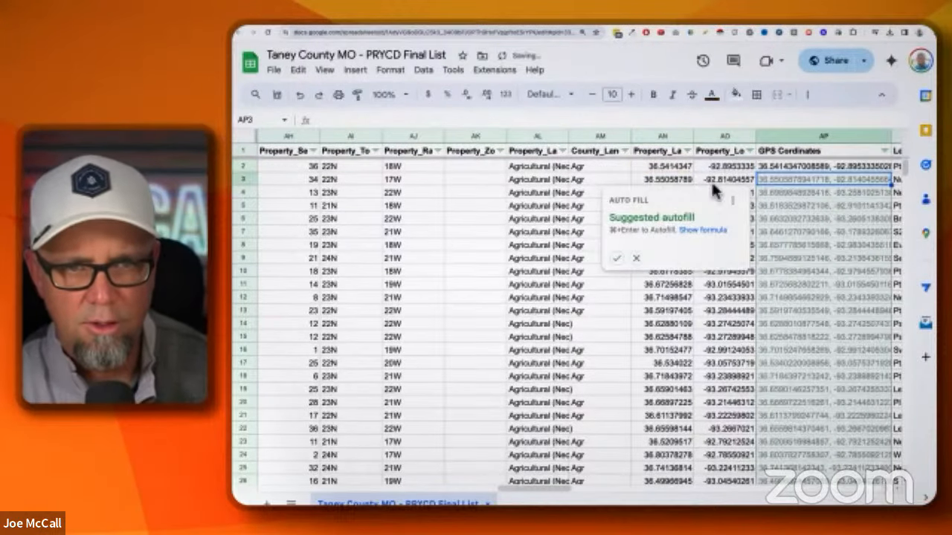
{"action": "left_click", "coordinate": [617, 257]}
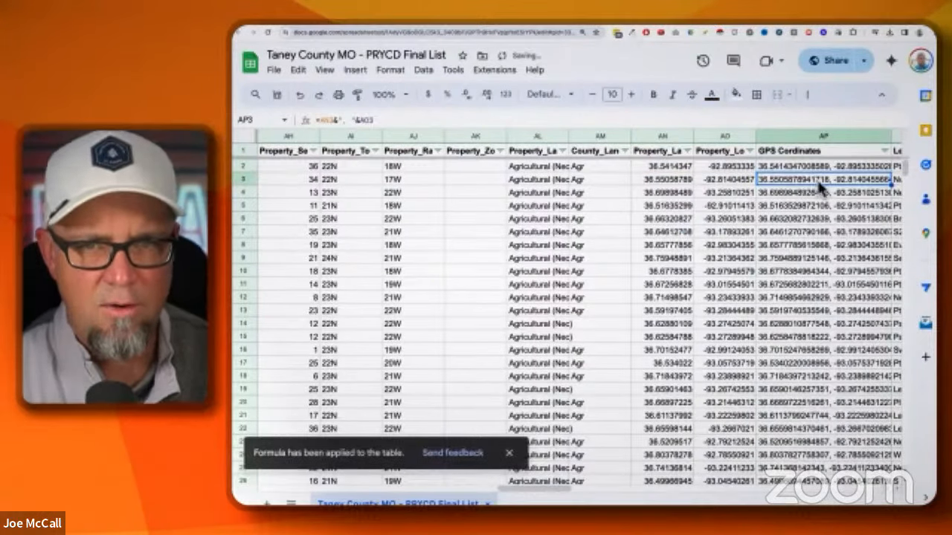
- Check several of the combined coordinates and fit the GPS Cordinates column's width to its contents
{"action": "left_click", "coordinate": [823, 205]}
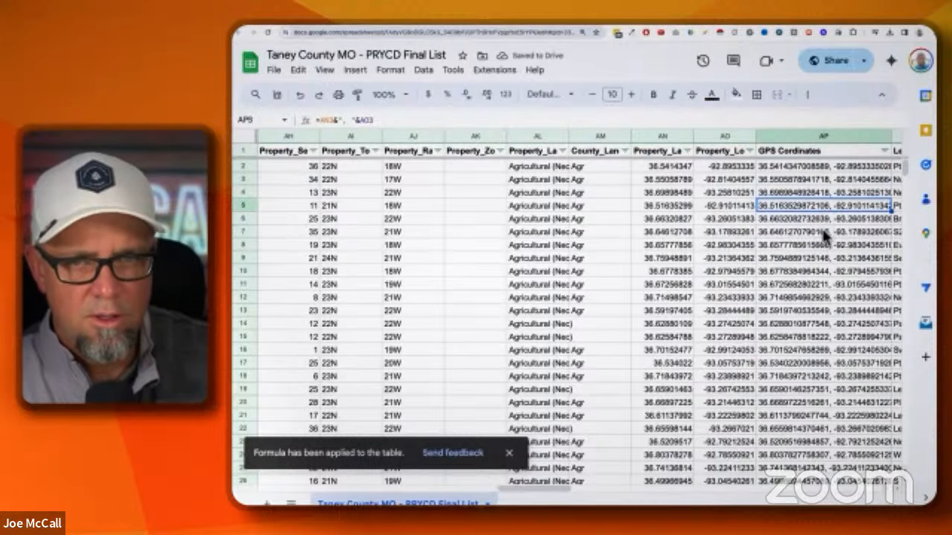
{"action": "left_click", "coordinate": [824, 233]}
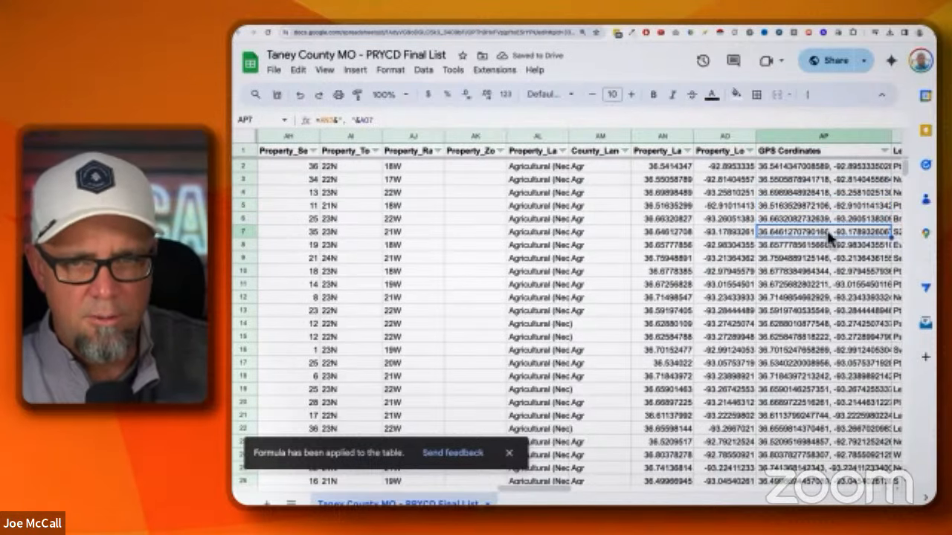
{"action": "double_click", "coordinate": [890, 134]}
{"action": "scroll", "coordinate": [803, 216], "scroll_direction": "right", "scroll_amount": 3}
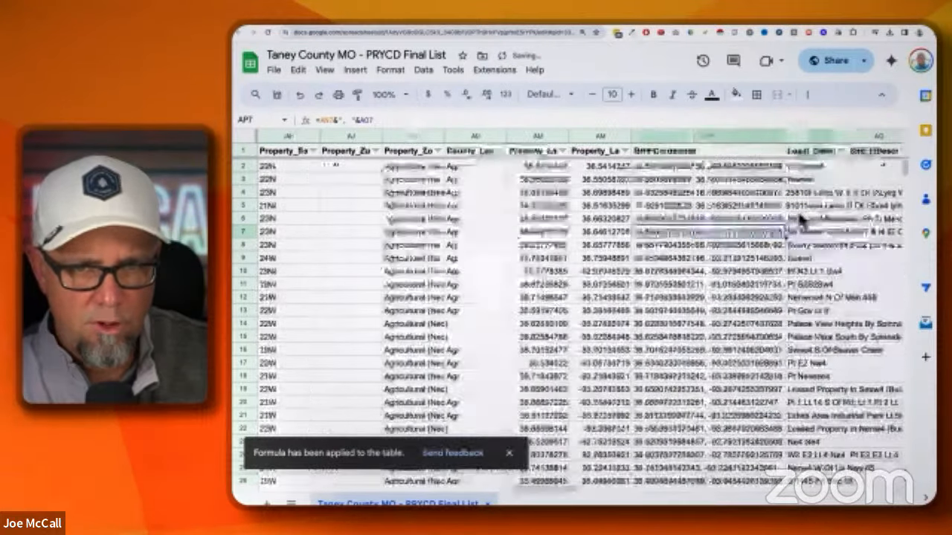
{"action": "key", "text": "Down"}
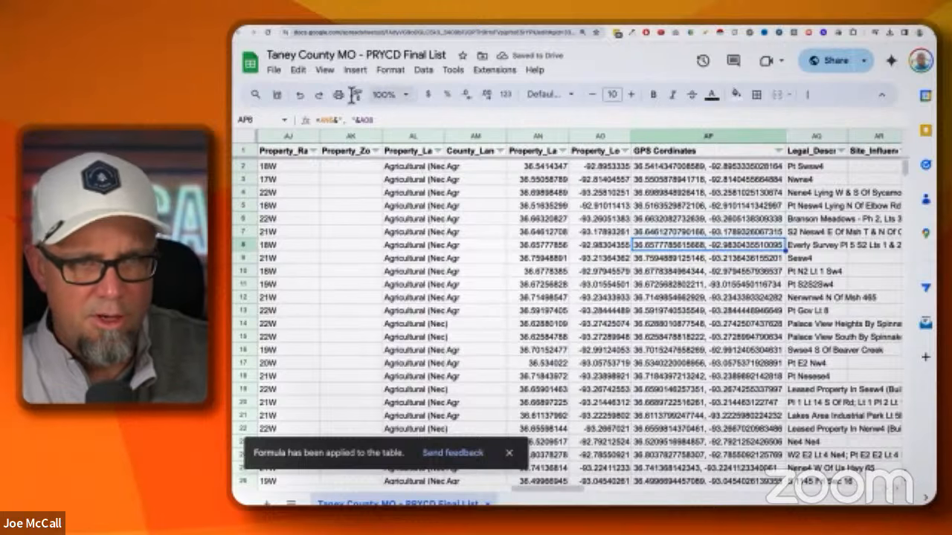
- Copy the GPS Cordinates column and paste it over itself as values only
{"action": "left_click", "coordinate": [714, 136]}
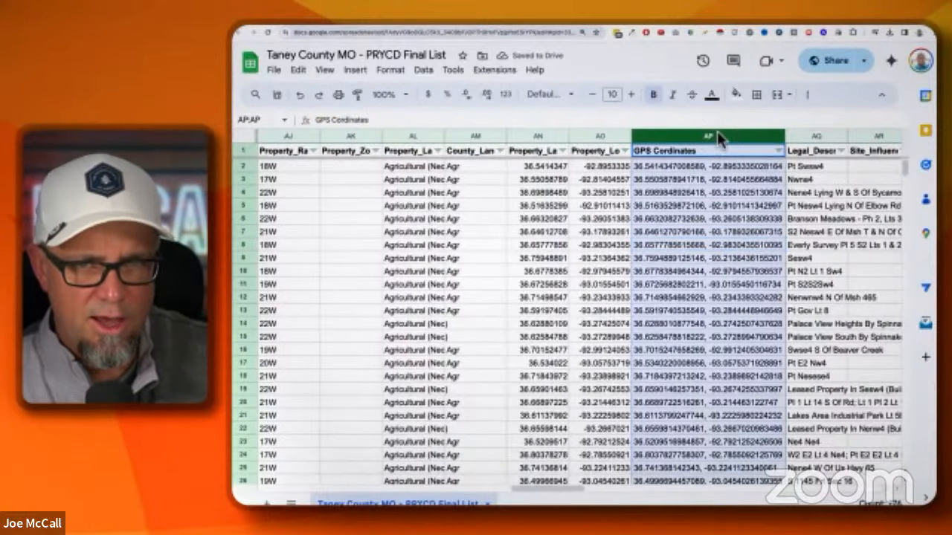
{"action": "right_click", "coordinate": [706, 195]}
{"action": "left_click", "coordinate": [729, 126]}
{"action": "right_click", "coordinate": [699, 212]}
{"action": "mouse_move", "coordinate": [743, 164]}
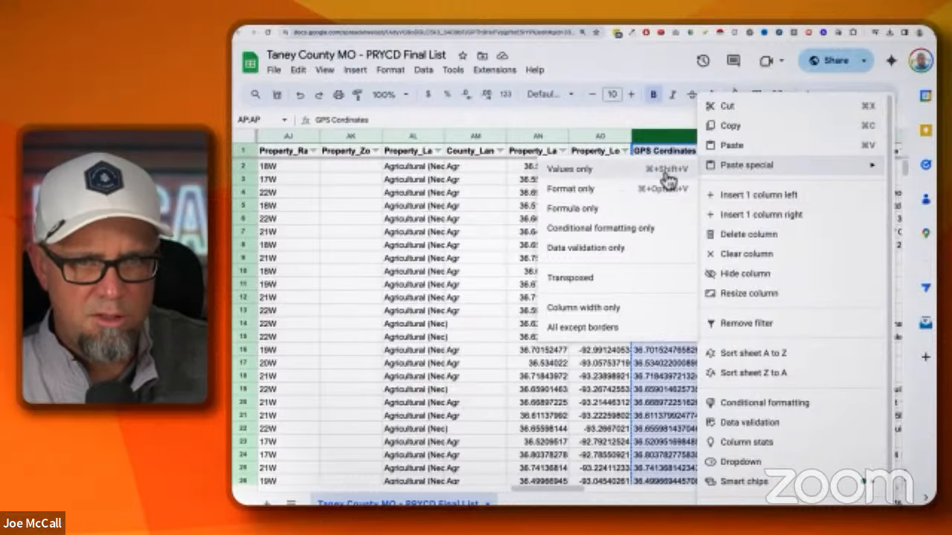
{"action": "left_click", "coordinate": [608, 180]}
{"action": "left_click", "coordinate": [706, 268]}
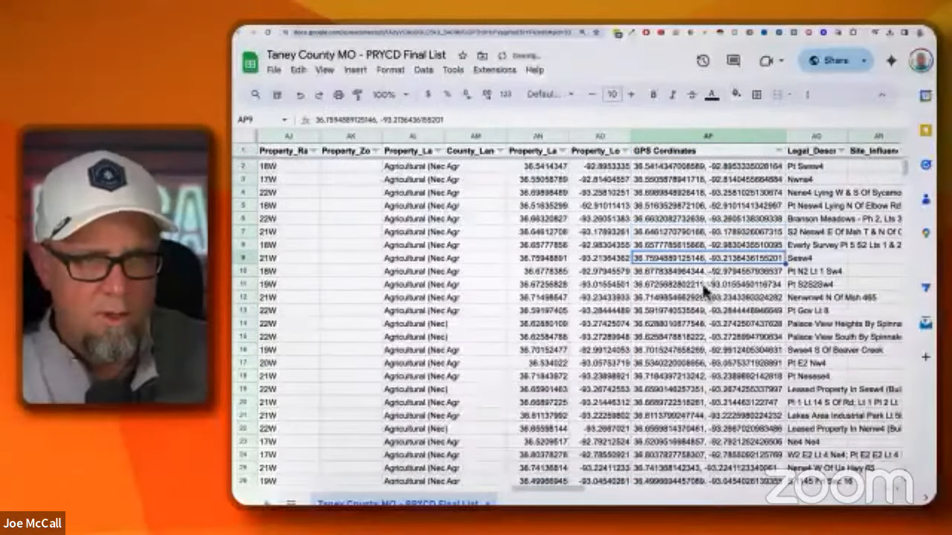
- Copy the coordinates from cell AP12 and search for them on Google in a new browser tab
{"action": "left_click", "coordinate": [706, 298]}
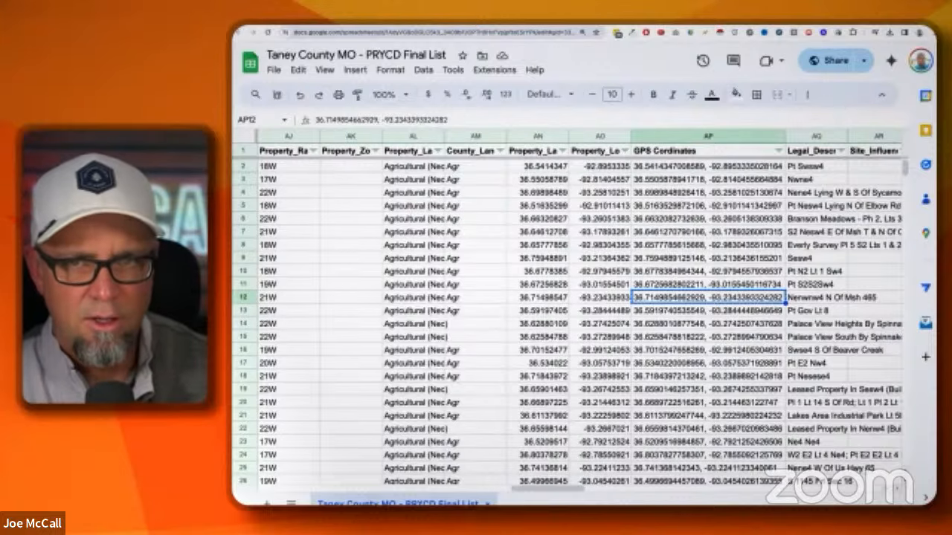
{"action": "key", "text": "super+t"}
{"action": "key", "text": "super+v"}
{"action": "key", "text": "Return"}
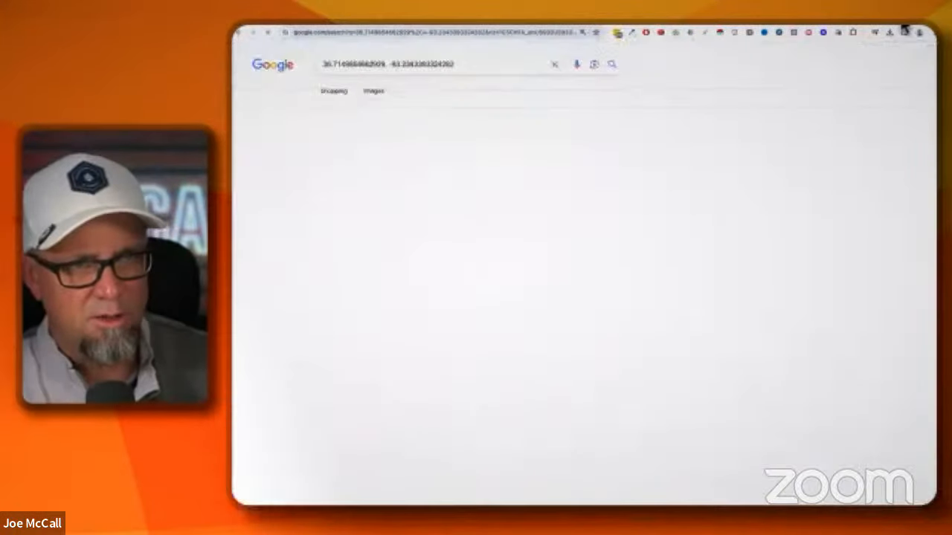
- Examine the searched location on Google Maps in satellite view and return to the land owner spreadsheet
{"action": "left_click", "coordinate": [482, 207]}
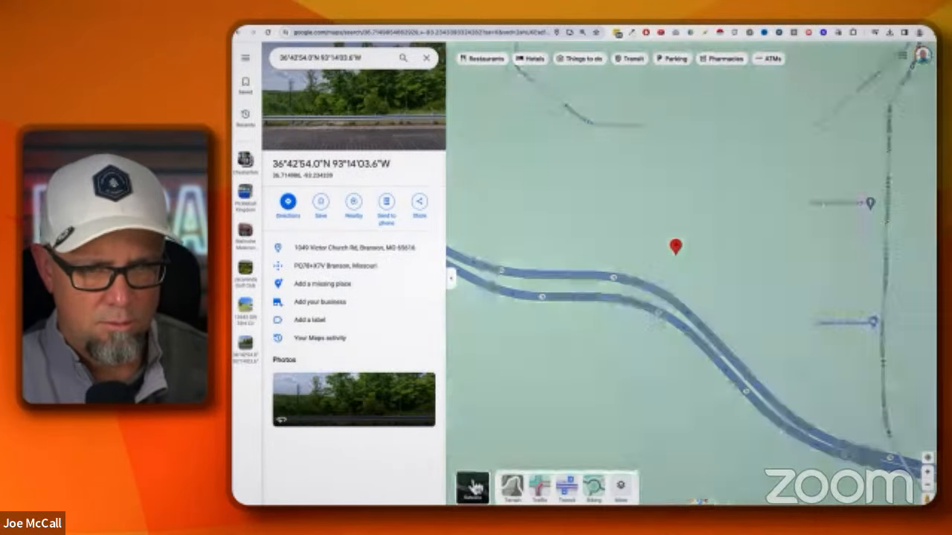
{"action": "left_click", "coordinate": [473, 489]}
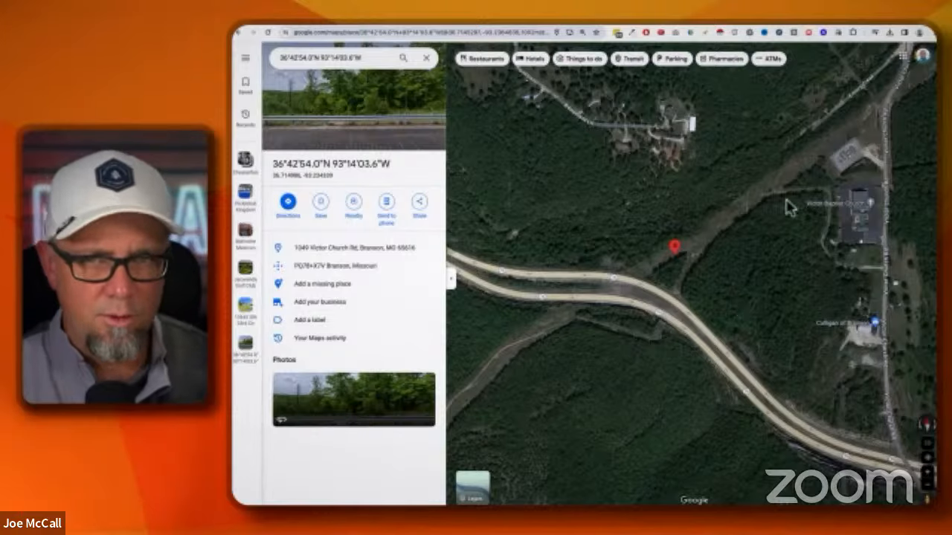
{"action": "left_click", "coordinate": [882, 29]}
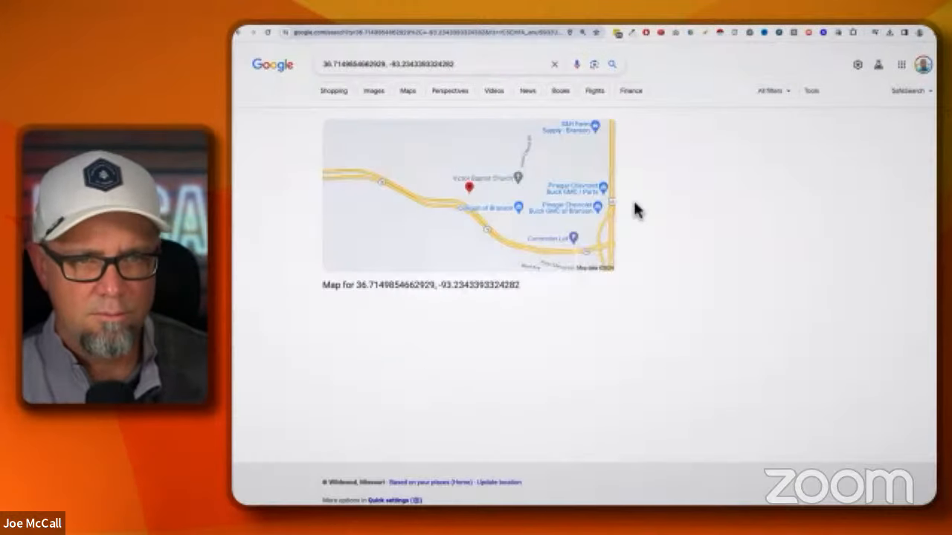
{"action": "key", "text": "ctrl+Tab"}
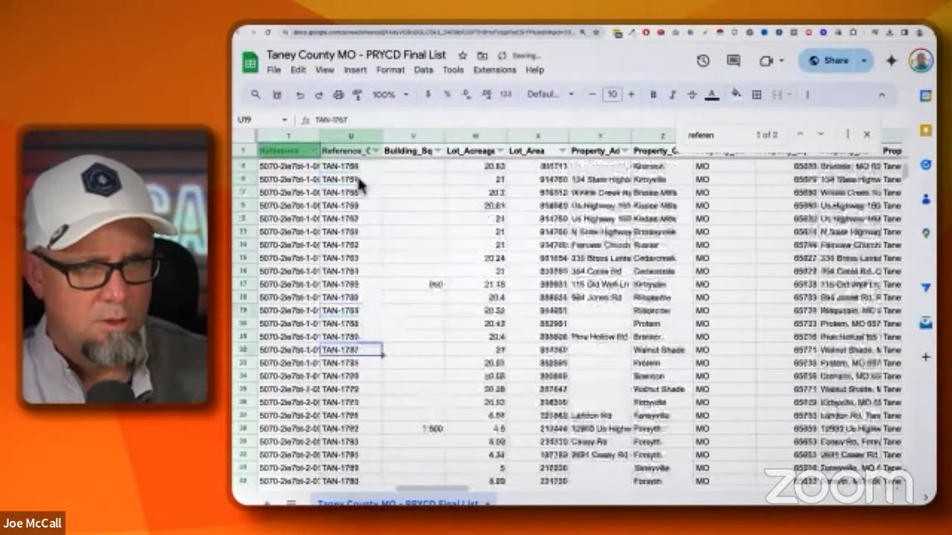
- Dismiss the search for the reference columns and fit the Reference_Custom column's width to its contents
{"action": "left_click", "coordinate": [357, 169]}
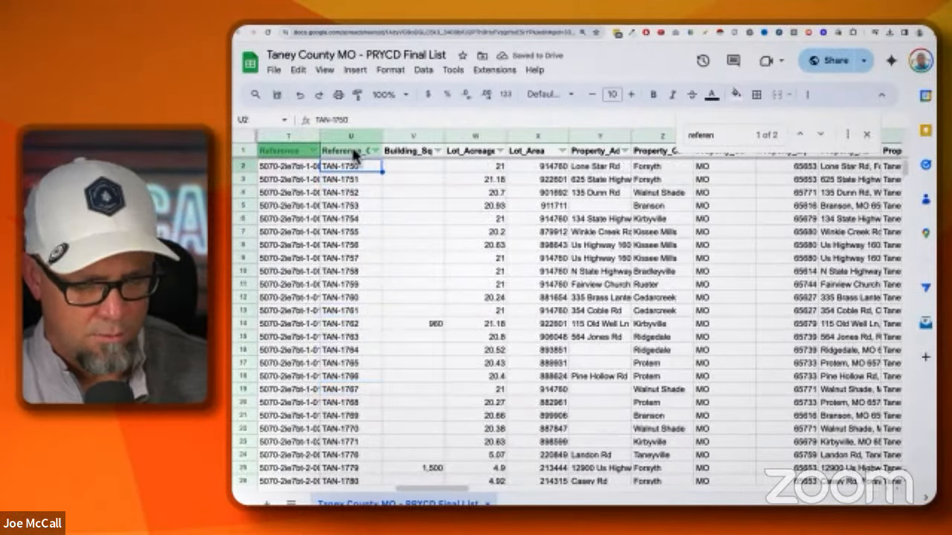
{"action": "left_click", "coordinate": [355, 153]}
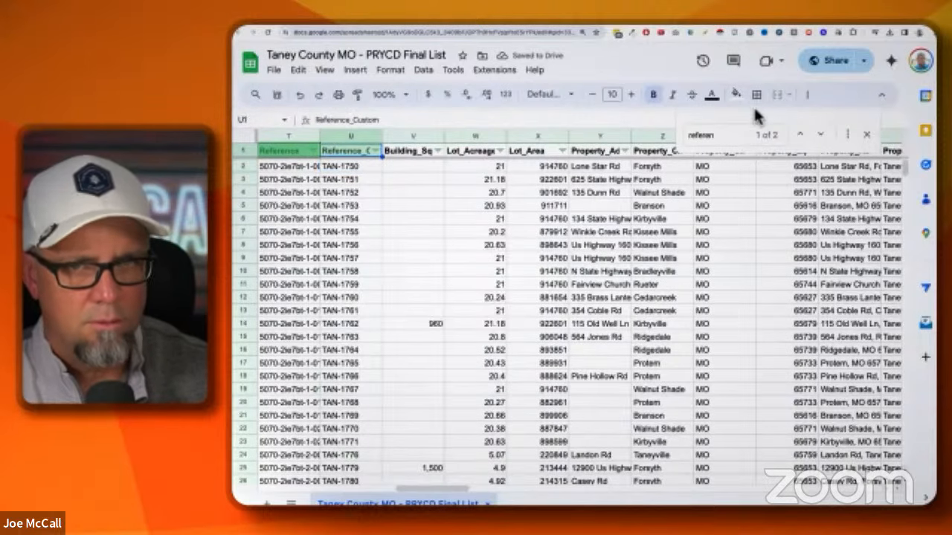
{"action": "left_click", "coordinate": [866, 136]}
{"action": "double_click", "coordinate": [381, 137]}
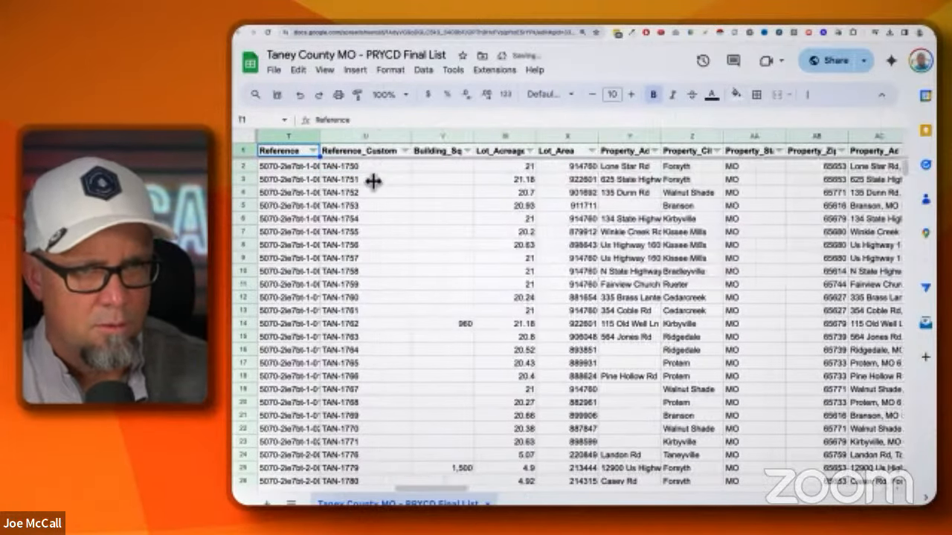
- Rename the Reference_Custom column header as Reference ID
{"action": "left_click", "coordinate": [376, 171]}
{"action": "left_click", "coordinate": [373, 152]}
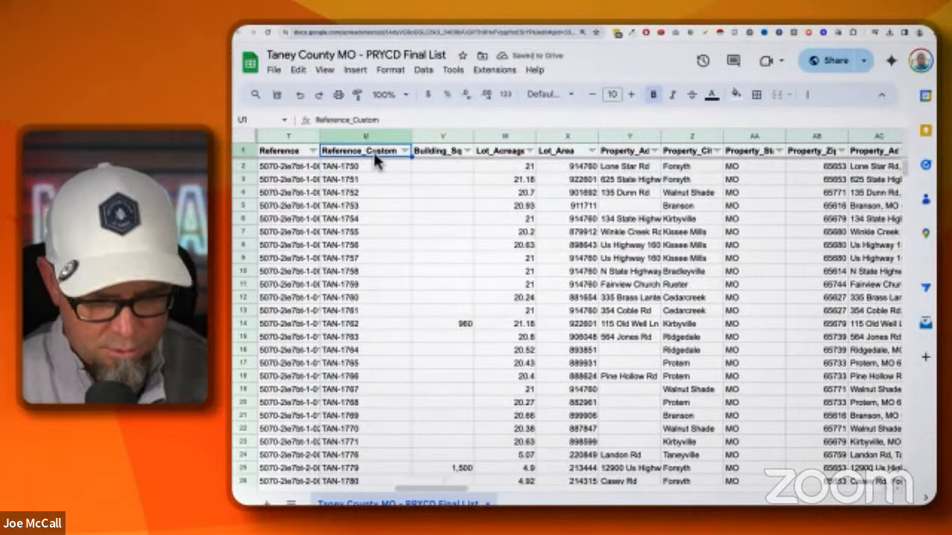
{"action": "type", "text": "Reference"}
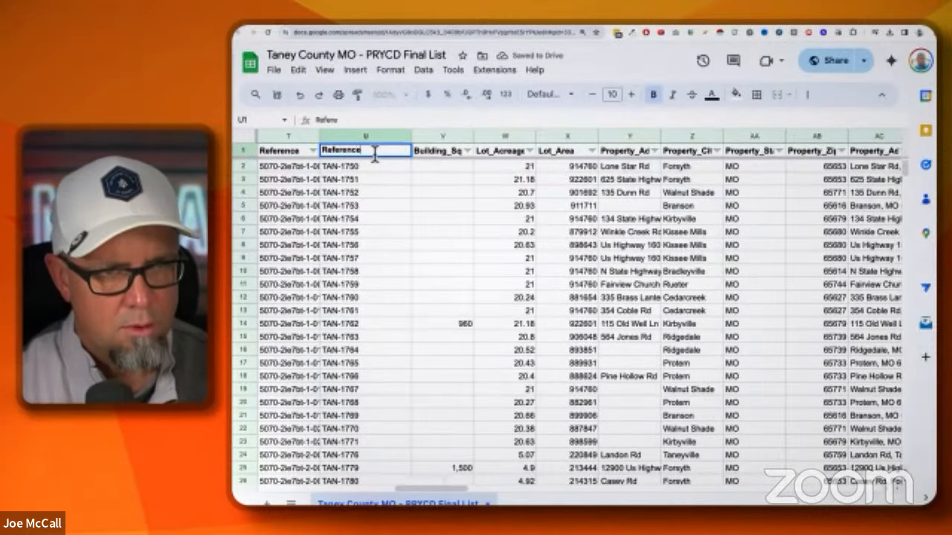
{"action": "type", "text": " ID"}
{"action": "left_click", "coordinate": [366, 220]}
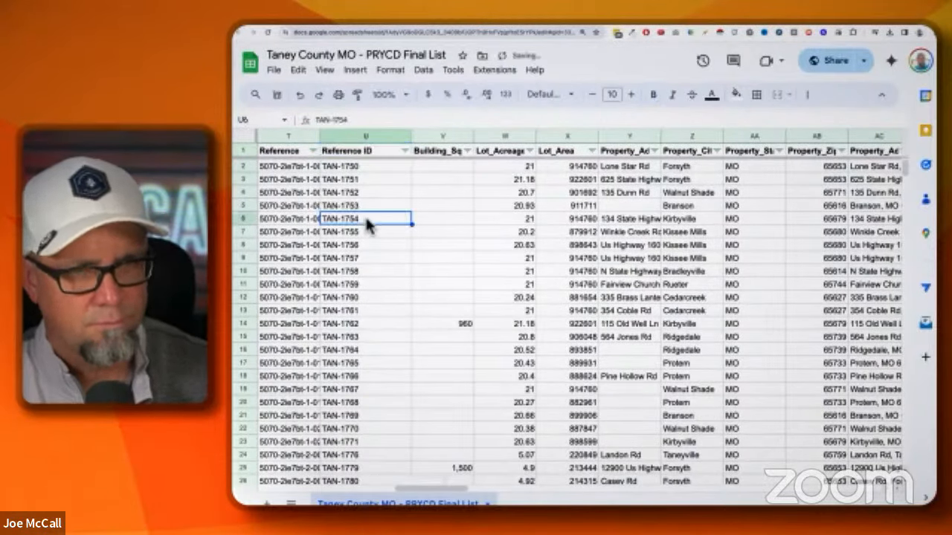
- Examine the lot acreage values of the land records down through the list
{"action": "left_click", "coordinate": [528, 207]}
{"action": "left_click", "coordinate": [521, 338]}
{"action": "scroll", "coordinate": [521, 362], "scroll_direction": "down", "scroll_amount": 3}
{"action": "scroll", "coordinate": [519, 363], "scroll_direction": "down", "scroll_amount": 12}
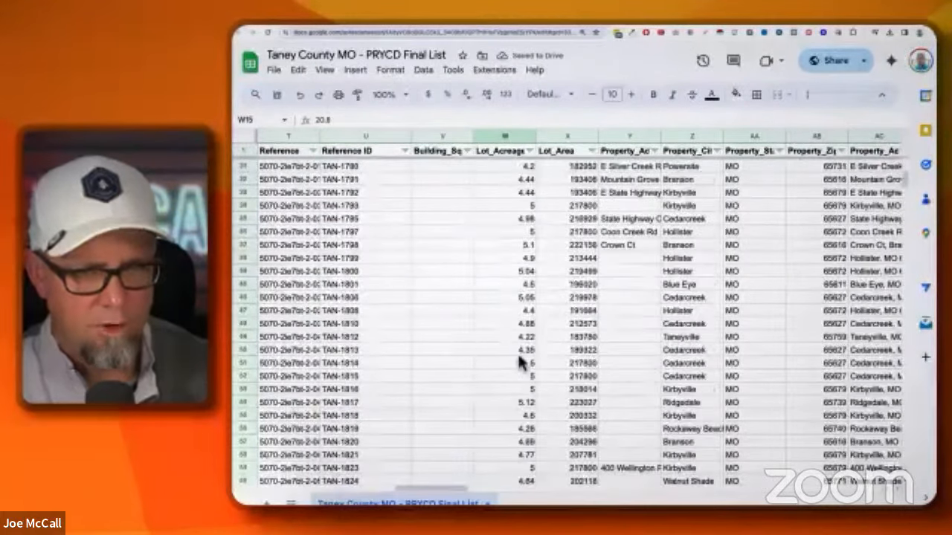
{"action": "scroll", "coordinate": [519, 362], "scroll_direction": "down", "scroll_amount": 12}
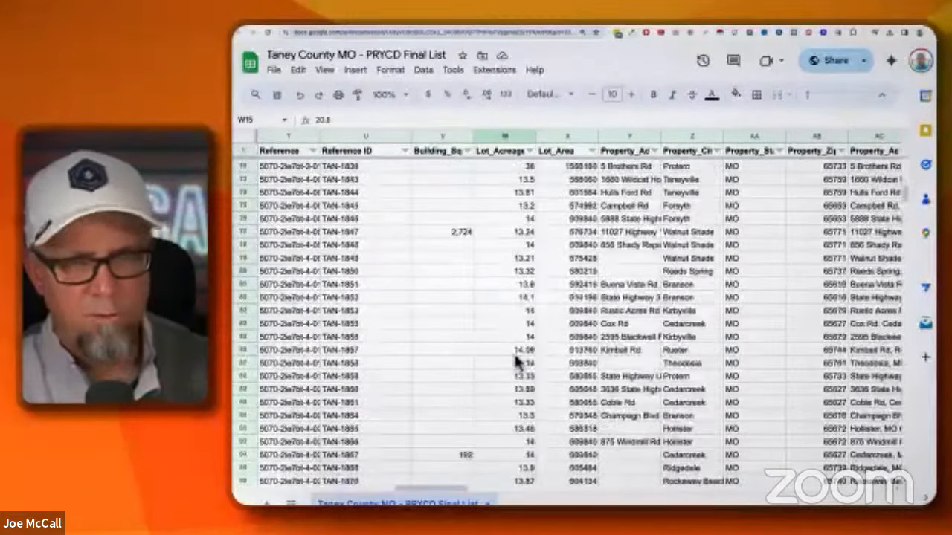
{"action": "scroll", "coordinate": [513, 362], "scroll_direction": "down", "scroll_amount": 5}
{"action": "left_click", "coordinate": [522, 272]}
{"action": "scroll", "coordinate": [511, 362], "scroll_direction": "down", "scroll_amount": 8}
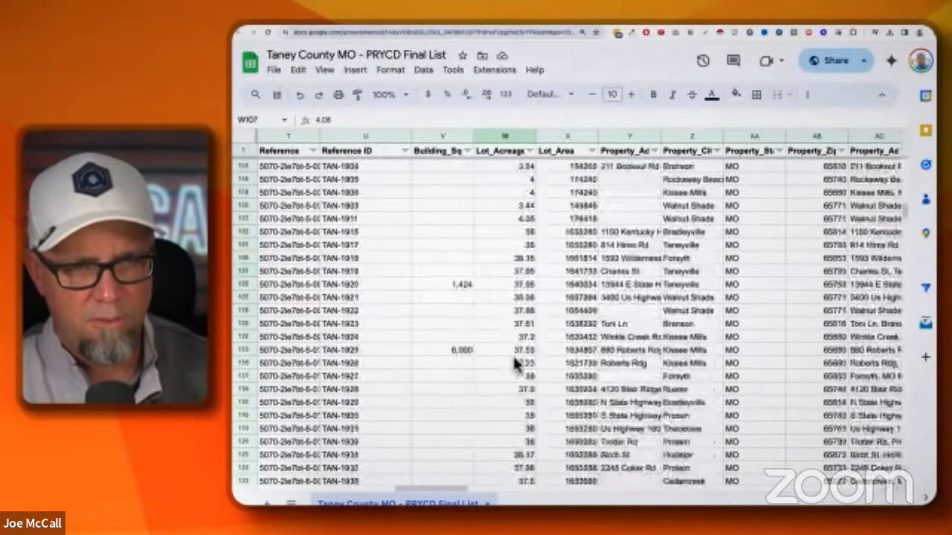
{"action": "left_click", "coordinate": [509, 246]}
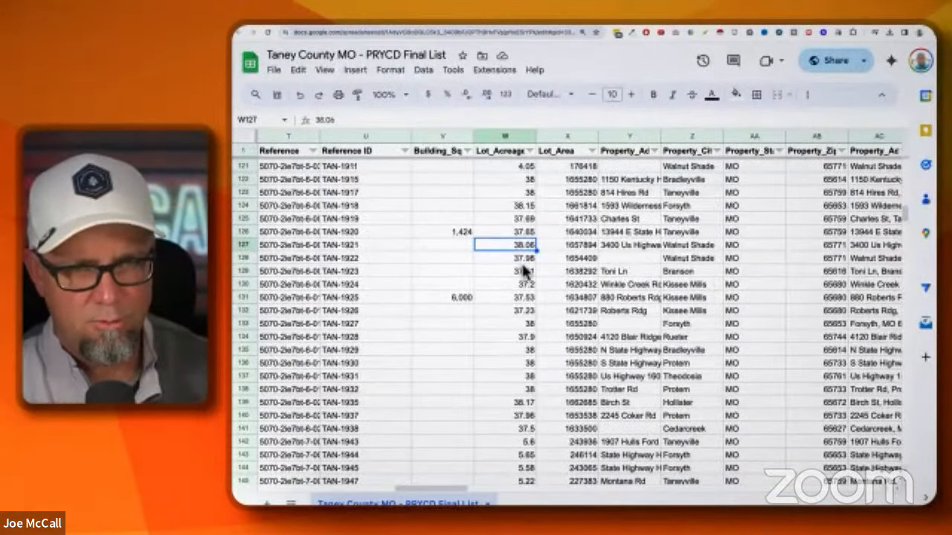
{"action": "scroll", "coordinate": [515, 347], "scroll_direction": "down", "scroll_amount": 7}
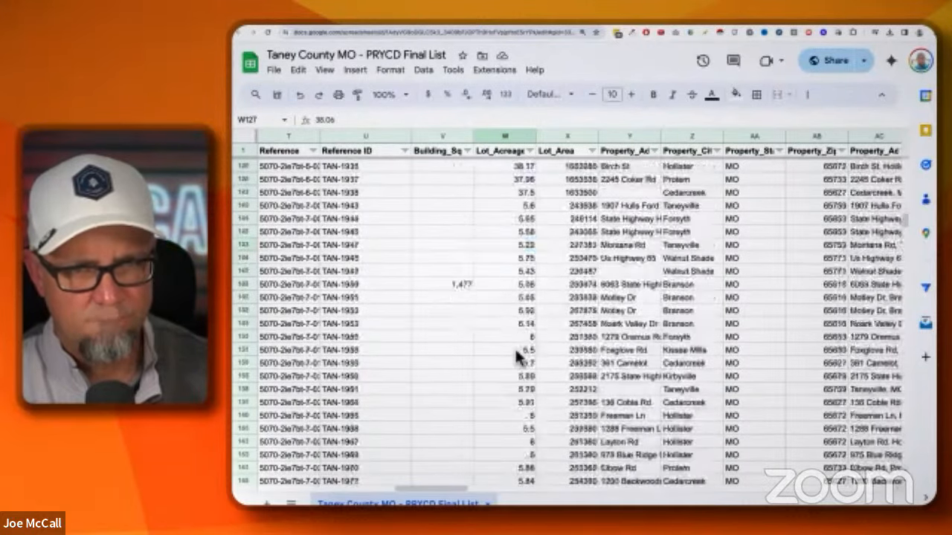
{"action": "left_click", "coordinate": [530, 246]}
{"action": "left_click", "coordinate": [510, 311]}
{"action": "left_click", "coordinate": [519, 389]}
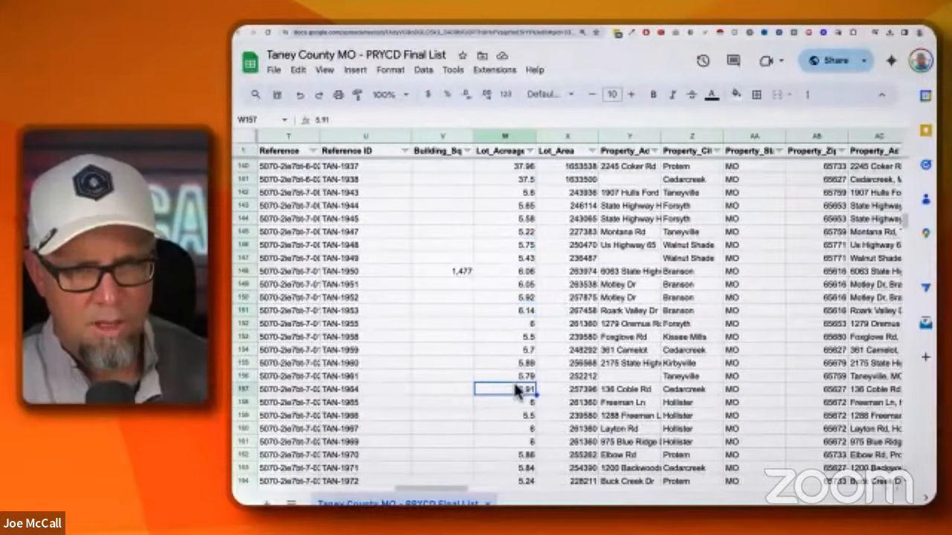
{"action": "scroll", "coordinate": [518, 389], "scroll_direction": "down", "scroll_amount": 10}
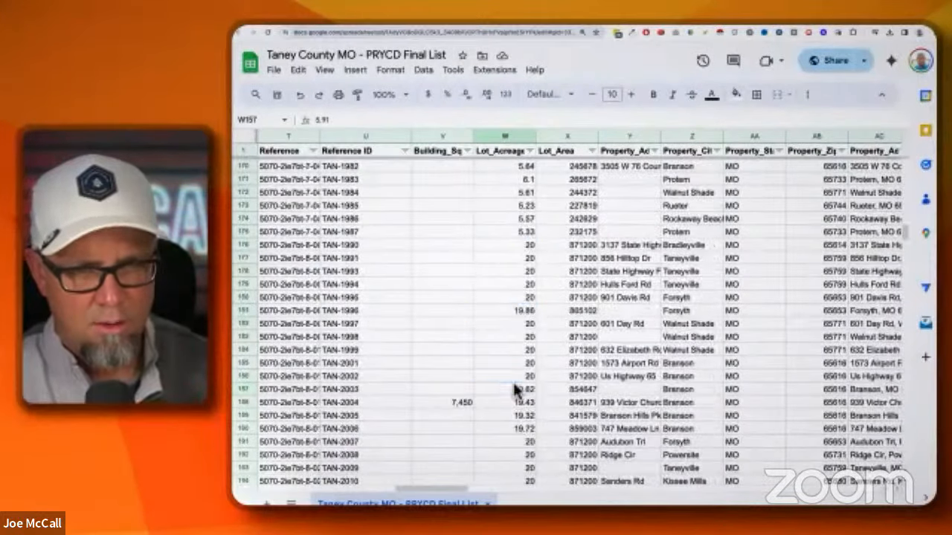
- Return to the first record of the land owner list and download the sheet as a comma-separated values (.csv) file
{"action": "left_click", "coordinate": [515, 389]}
{"action": "key", "text": "super+Up"}
{"action": "key", "text": "super+Left"}
{"action": "key", "text": "Down"}
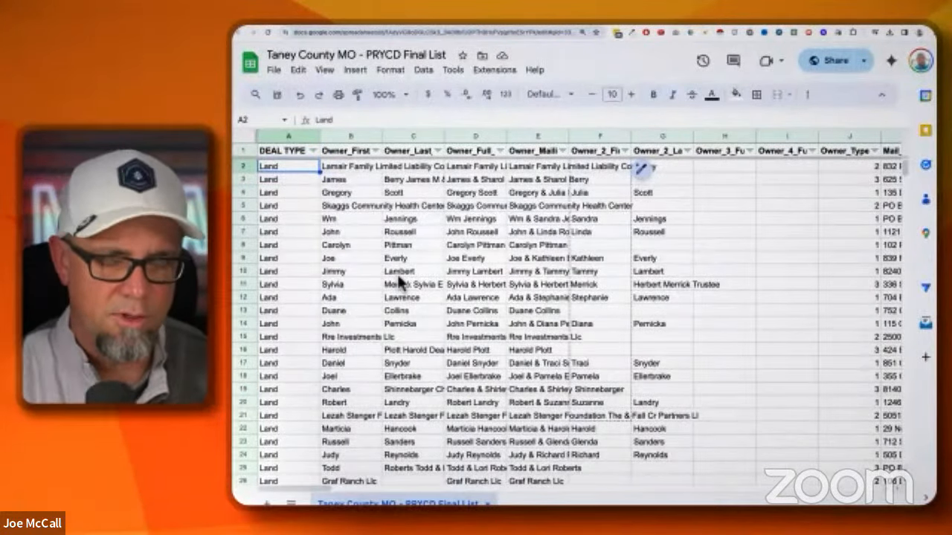
{"action": "left_click", "coordinate": [273, 70]}
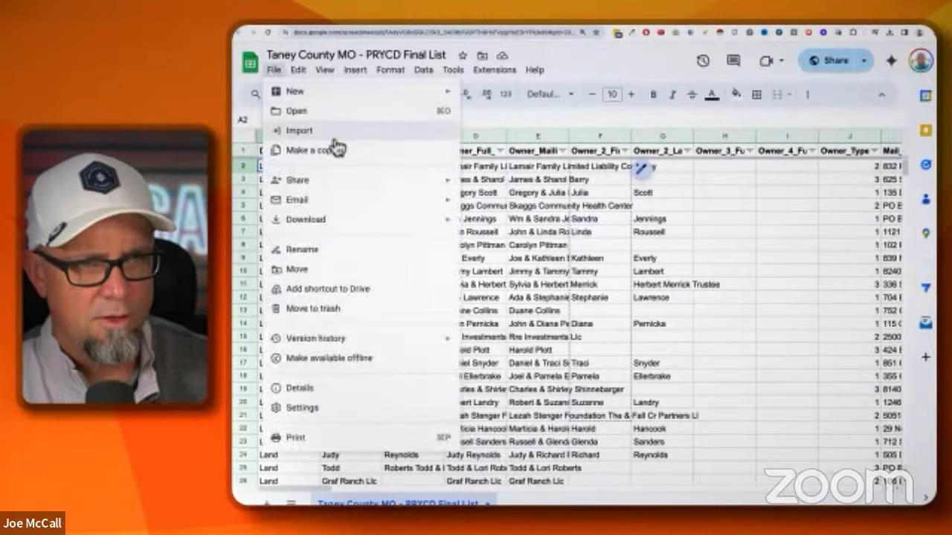
{"action": "mouse_move", "coordinate": [419, 233]}
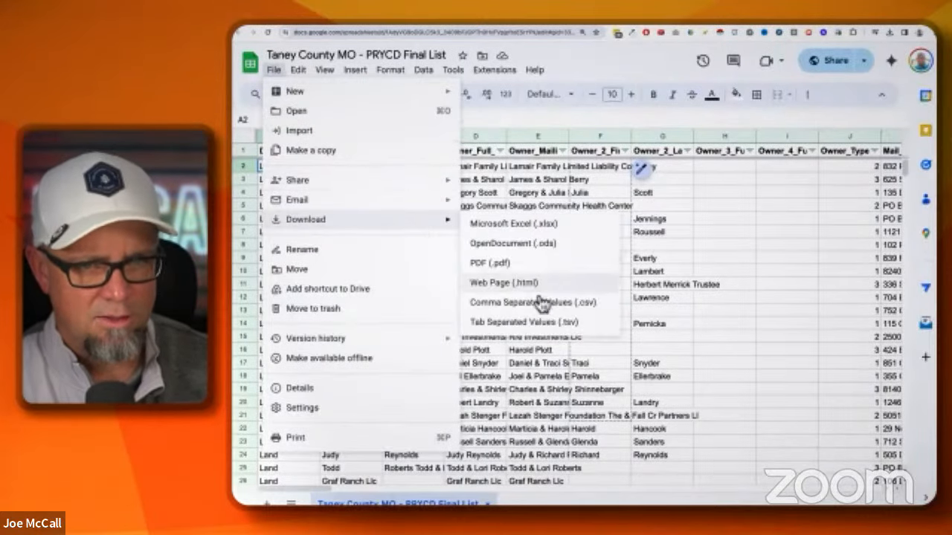
{"action": "left_click", "coordinate": [577, 305]}
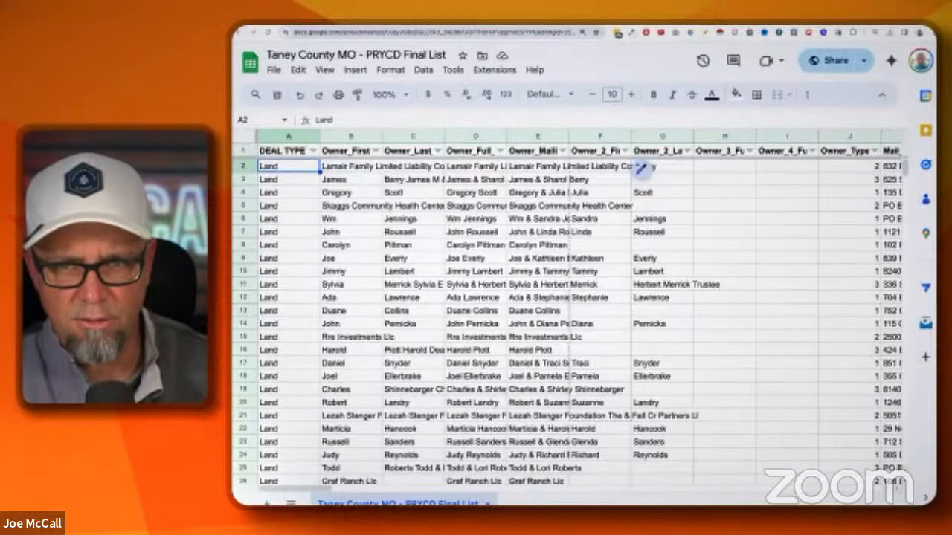
- Switch to FreedomSoft and open Taney County MO - LIST from the saved lead lists
{"action": "left_click", "coordinate": [285, 30]}
{"action": "mouse_move", "coordinate": [513, 91]}
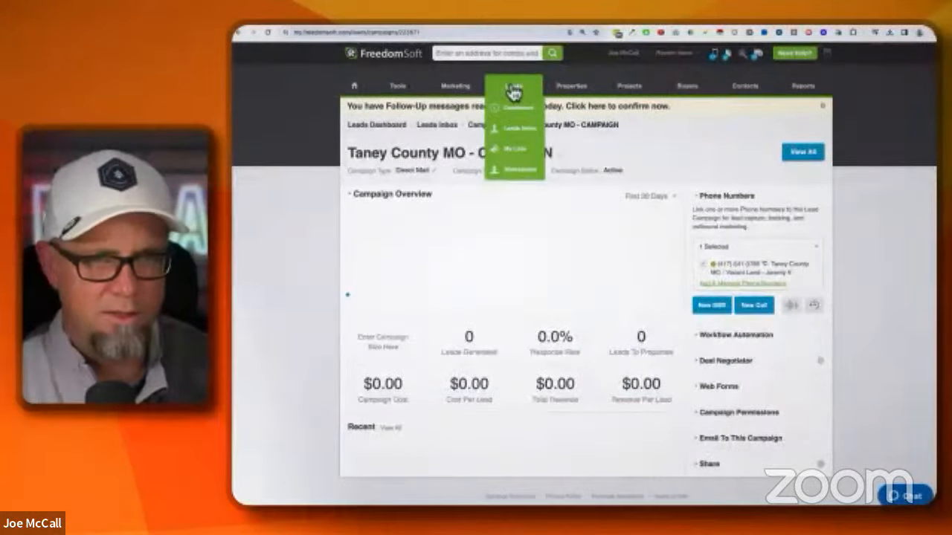
{"action": "left_click", "coordinate": [517, 153]}
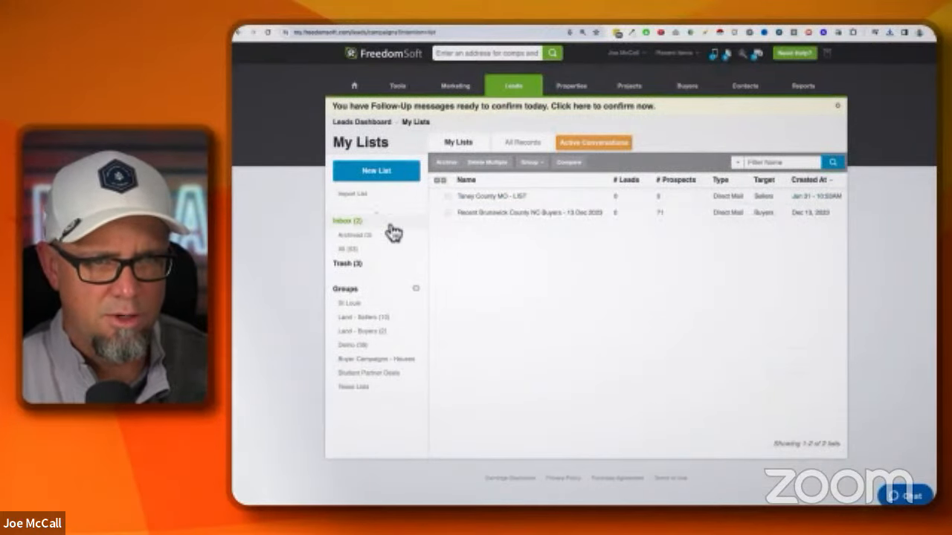
{"action": "left_click", "coordinate": [495, 197]}
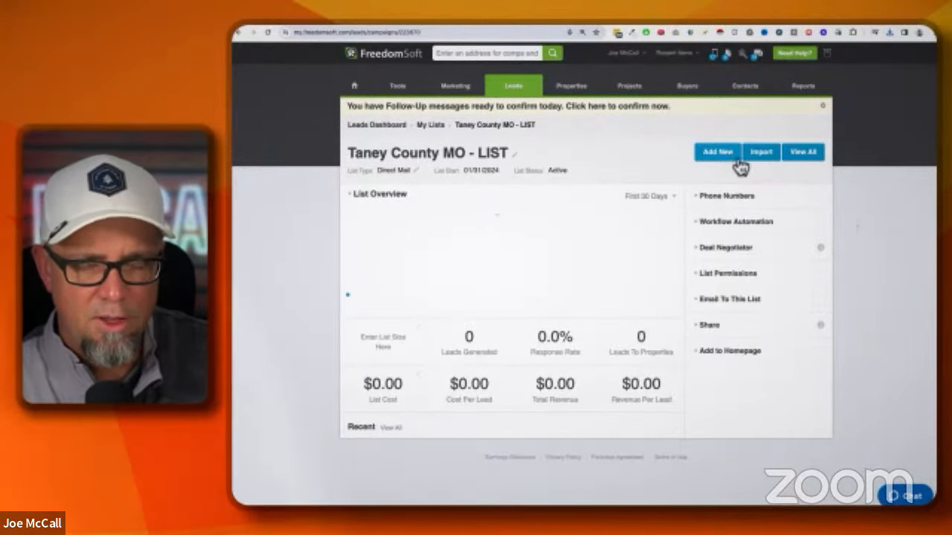
- Start a seller record import into the Taney County MO list and choose the downloaded CSV file
{"action": "left_click", "coordinate": [762, 153]}
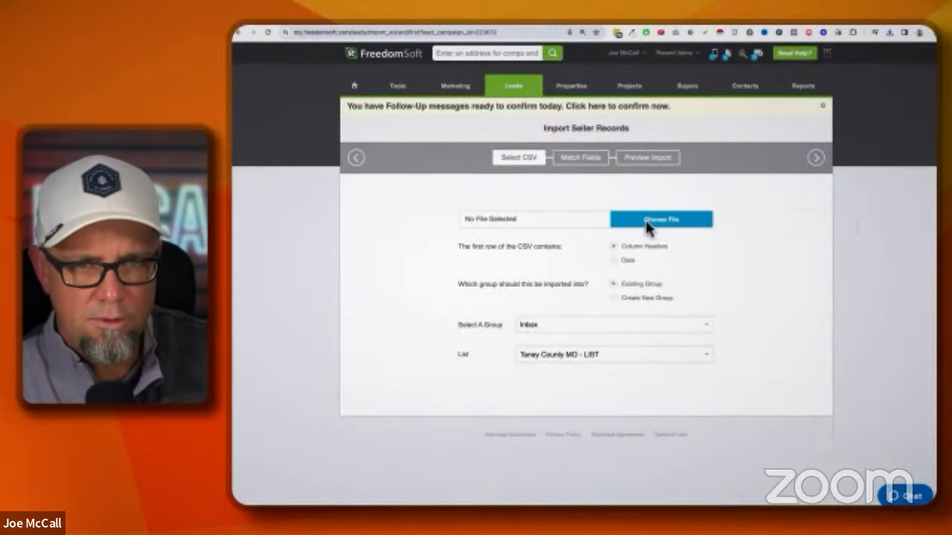
{"action": "left_click", "coordinate": [678, 220]}
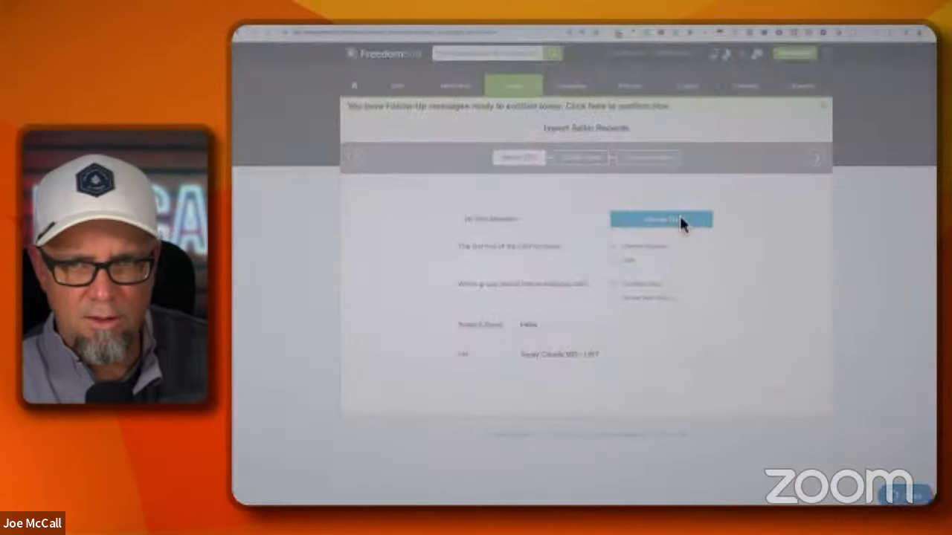
{"action": "double_click", "coordinate": [483, 172]}
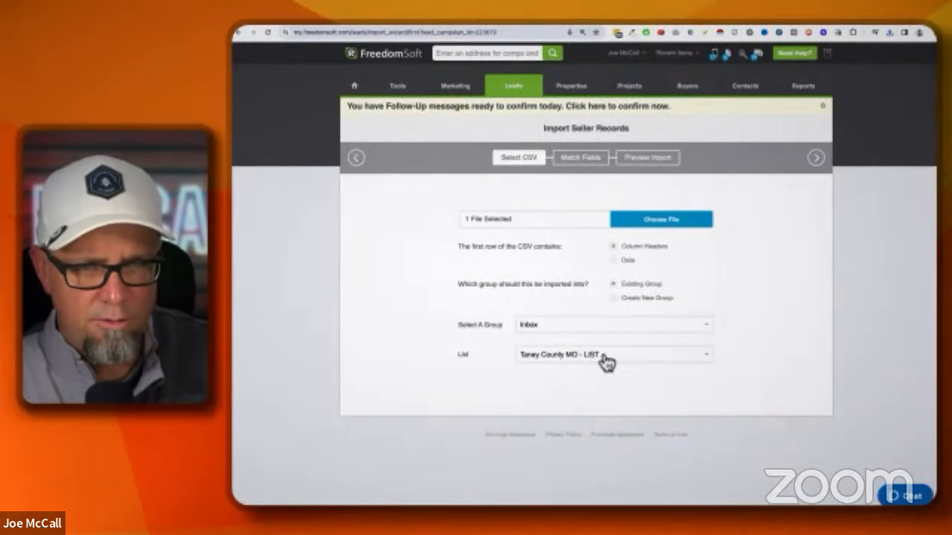
- Set the import to create a new group named Import 01/31/2024 and continue to field matching
{"action": "left_click", "coordinate": [617, 298]}
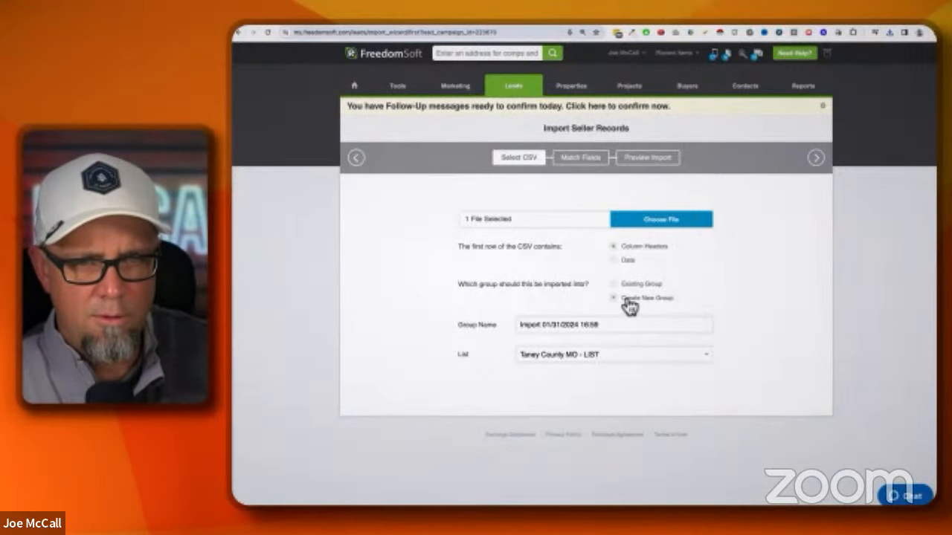
{"action": "double_click", "coordinate": [588, 325]}
{"action": "key", "text": "BackSpace"}
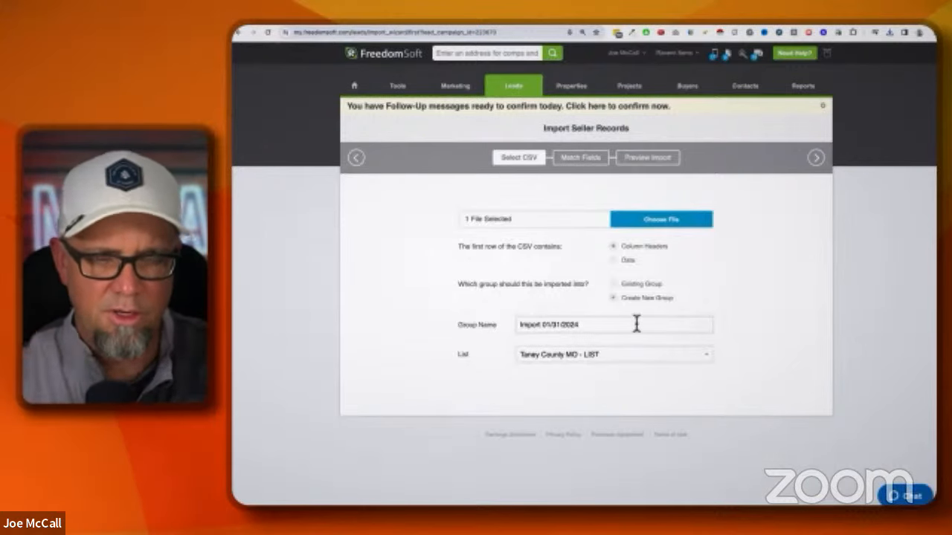
{"action": "left_click", "coordinate": [818, 168]}
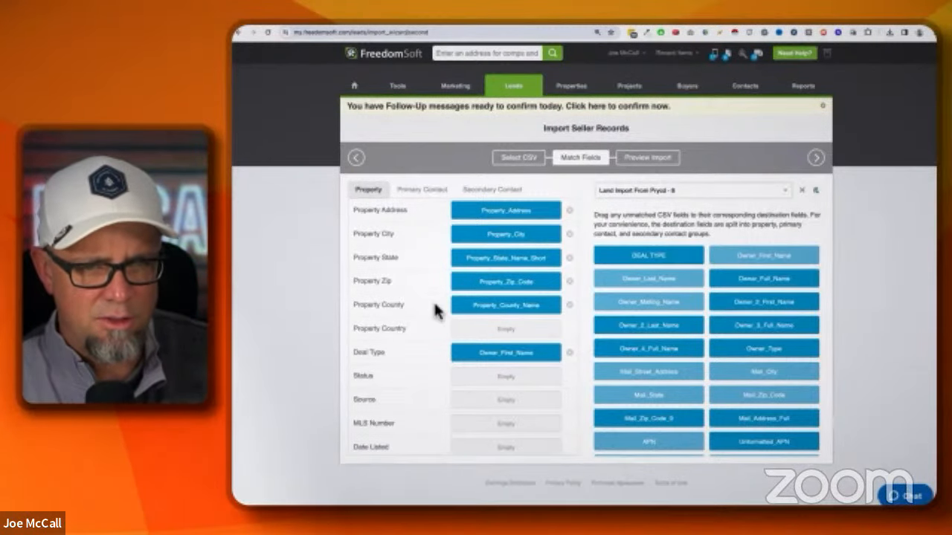
- Replace the Owner_First_Name match on the Deal Type property field with the DEAL TYPE column
{"action": "scroll", "coordinate": [513, 324], "scroll_direction": "down", "scroll_amount": 2}
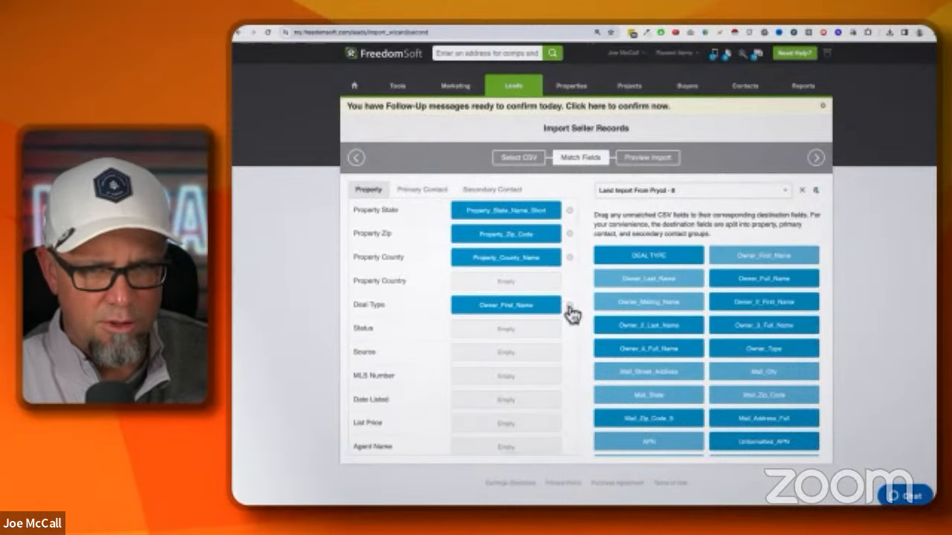
{"action": "left_click", "coordinate": [570, 307]}
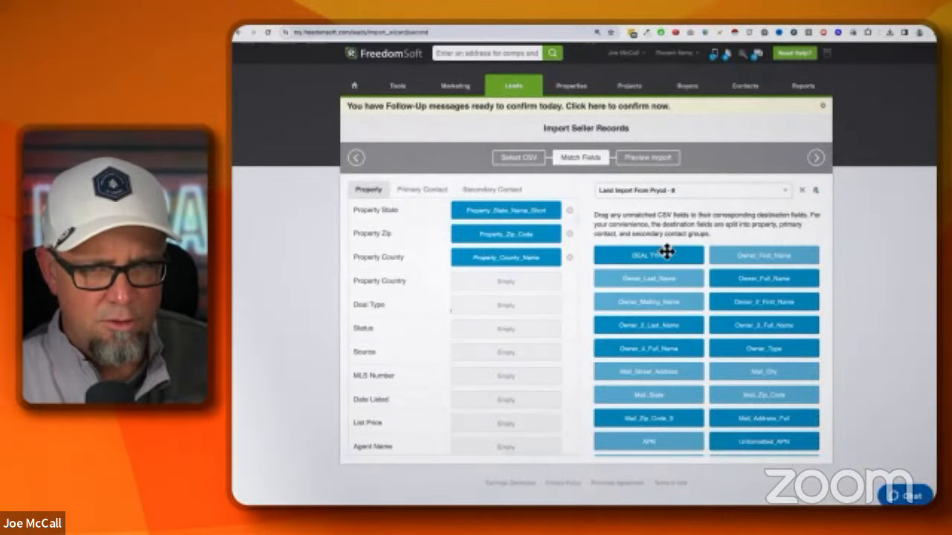
{"action": "left_click_drag", "start_coordinate": [665, 253], "coordinate": [525, 304]}
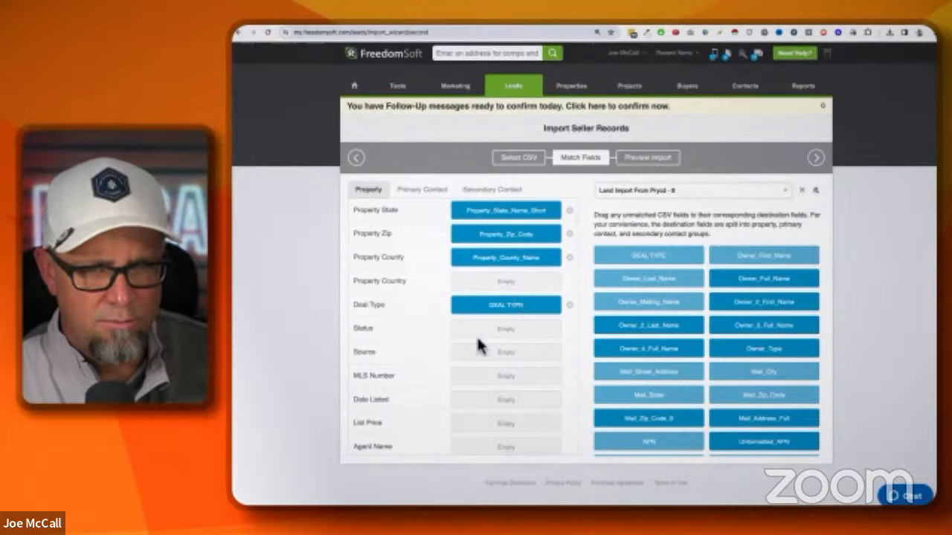
- Replace the DataTree_Estimated_Value match on the GPS Coordinates property field with the GPS Cordinates column
{"action": "scroll", "coordinate": [478, 340], "scroll_direction": "down", "scroll_amount": 8}
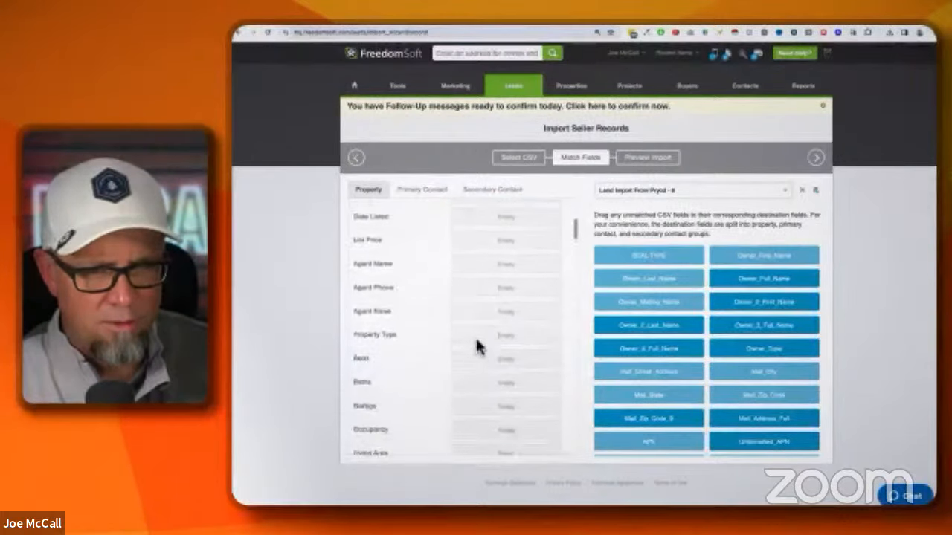
{"action": "scroll", "coordinate": [475, 344], "scroll_direction": "down", "scroll_amount": 11}
{"action": "scroll", "coordinate": [359, 279], "scroll_direction": "up", "scroll_amount": 2}
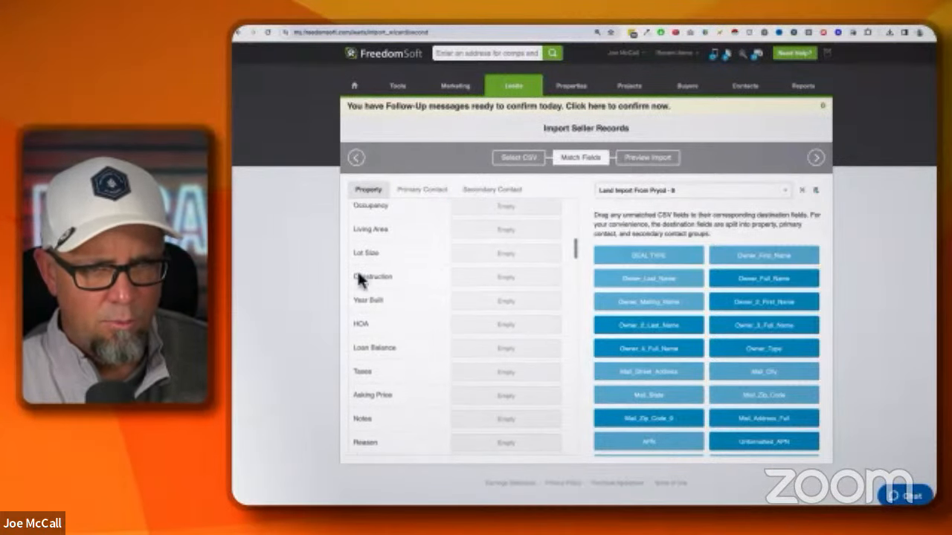
{"action": "scroll", "coordinate": [497, 342], "scroll_direction": "down", "scroll_amount": 11}
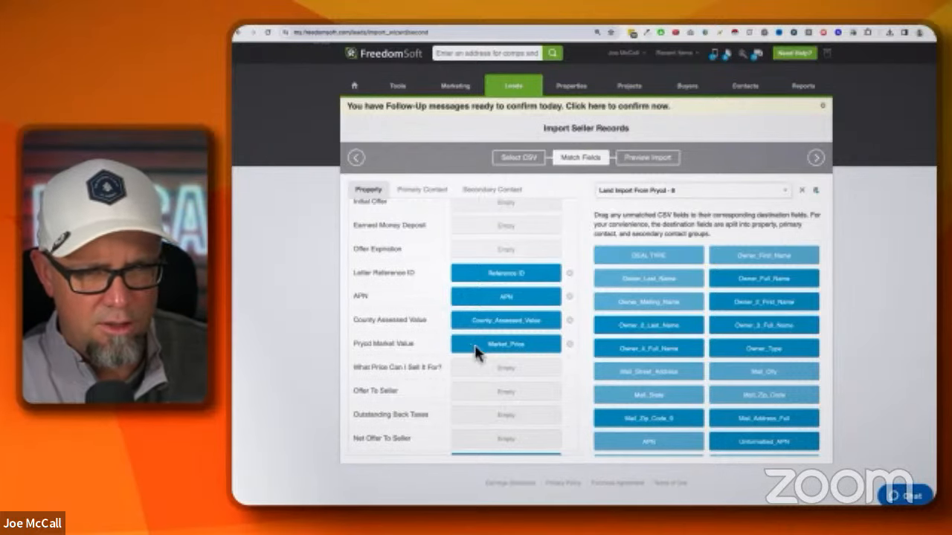
{"action": "scroll", "coordinate": [495, 347], "scroll_direction": "down", "scroll_amount": 1}
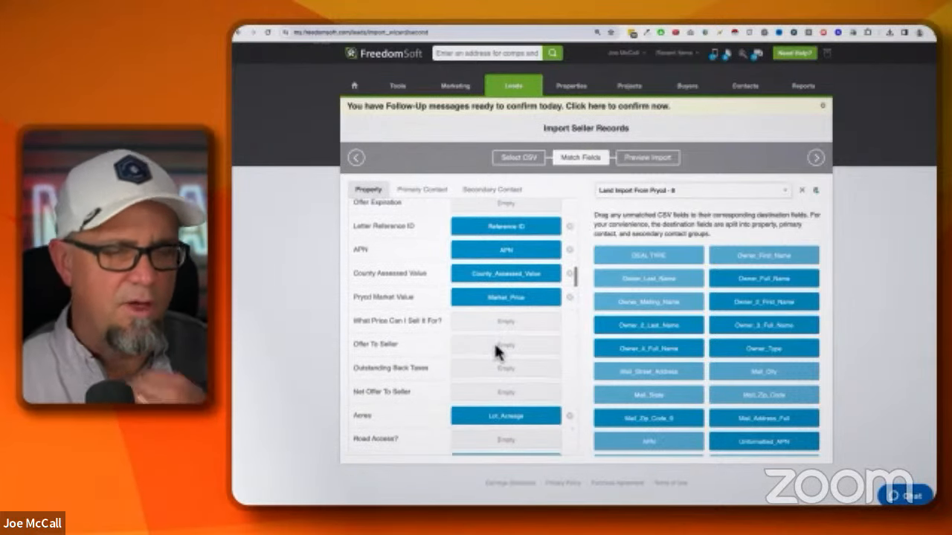
{"action": "scroll", "coordinate": [501, 346], "scroll_direction": "down", "scroll_amount": 2}
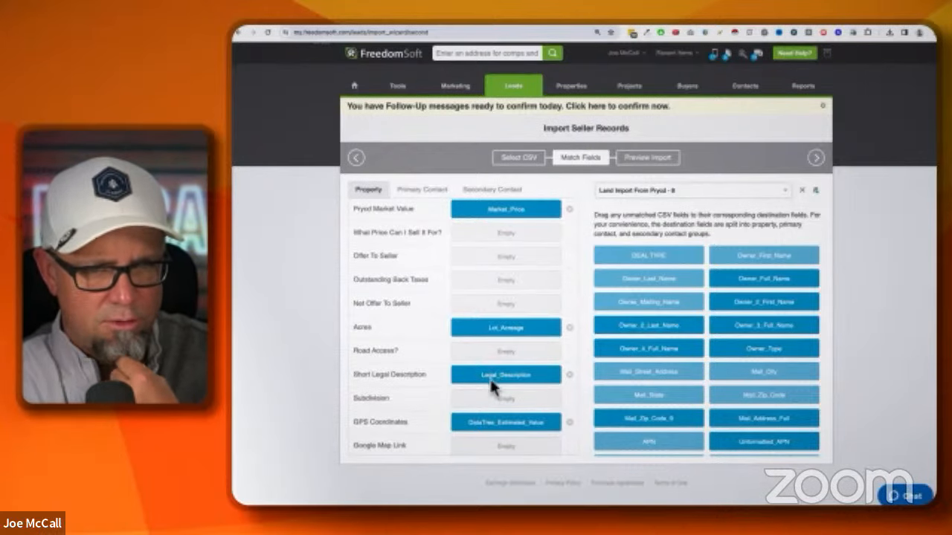
{"action": "scroll", "coordinate": [492, 386], "scroll_direction": "down", "scroll_amount": 2}
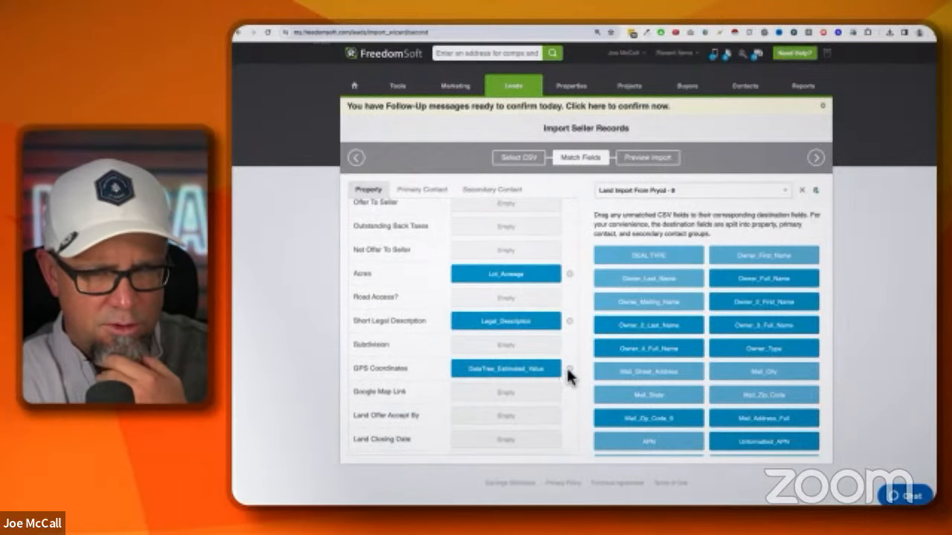
{"action": "left_click", "coordinate": [570, 369]}
{"action": "scroll", "coordinate": [729, 374], "scroll_direction": "down", "scroll_amount": 3}
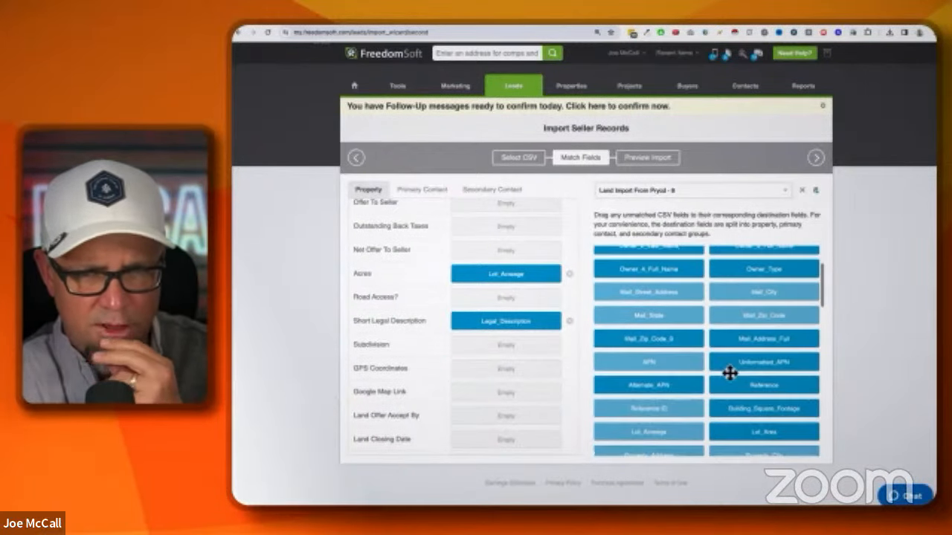
{"action": "scroll", "coordinate": [729, 374], "scroll_direction": "down", "scroll_amount": 10}
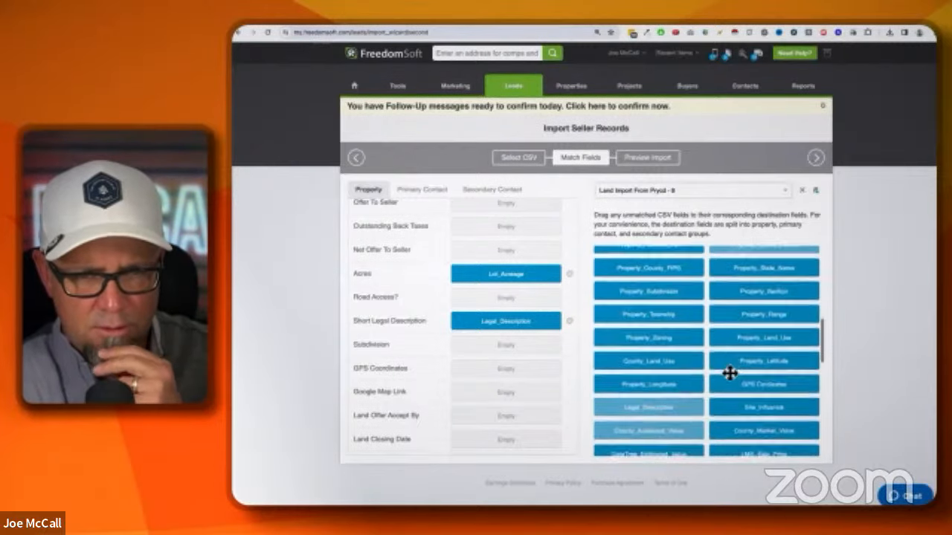
{"action": "scroll", "coordinate": [730, 373], "scroll_direction": "down", "scroll_amount": 15}
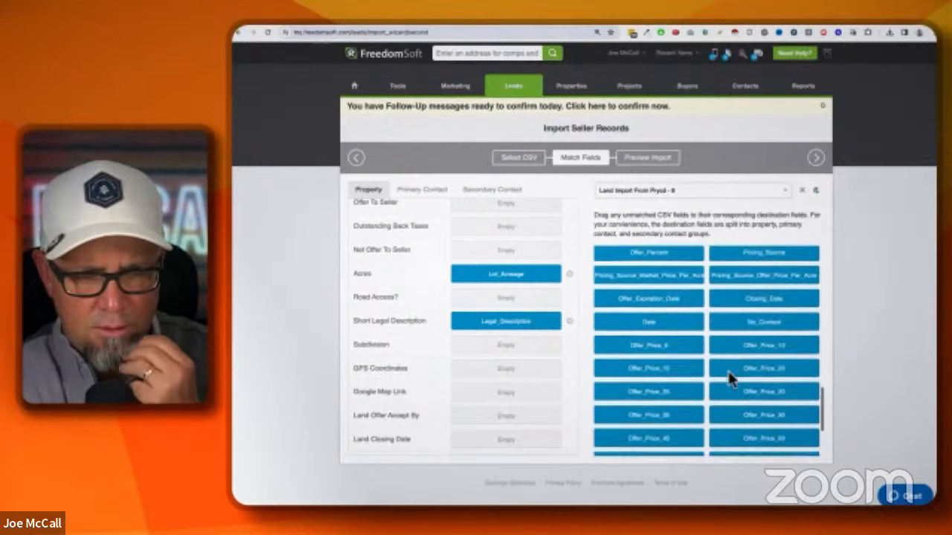
{"action": "scroll", "coordinate": [729, 376], "scroll_direction": "up", "scroll_amount": 5}
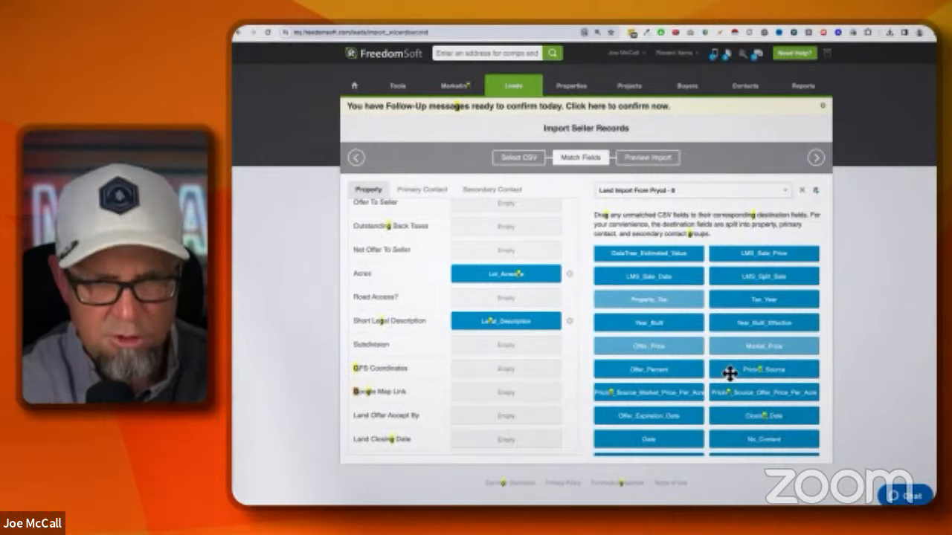
{"action": "scroll", "coordinate": [729, 373], "scroll_direction": "up", "scroll_amount": 7}
{"action": "left_click_drag", "start_coordinate": [731, 370], "coordinate": [530, 370]}
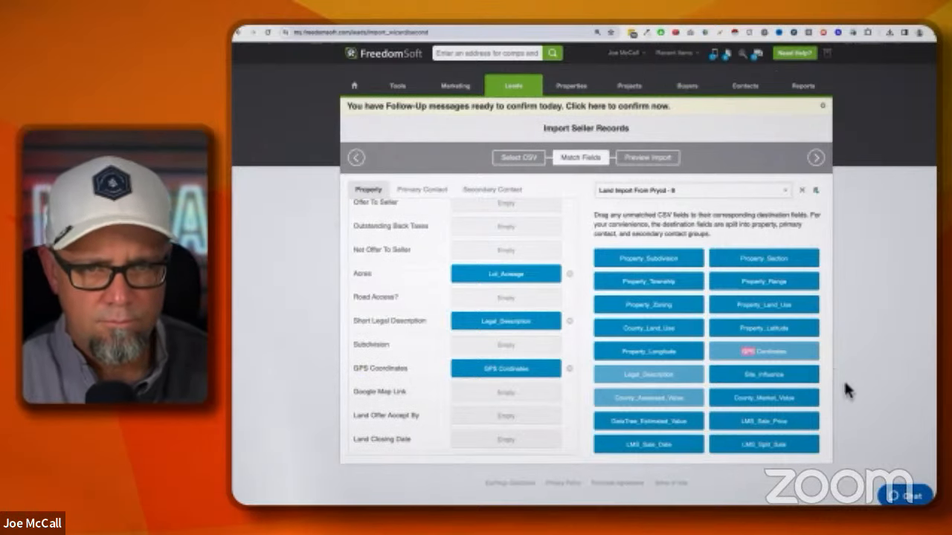
- Clear the column matches from the Prycd Offer Range - Low, Prycd Offer Range - High and Mail Batch property fields
{"action": "scroll", "coordinate": [474, 392], "scroll_direction": "down", "scroll_amount": 3}
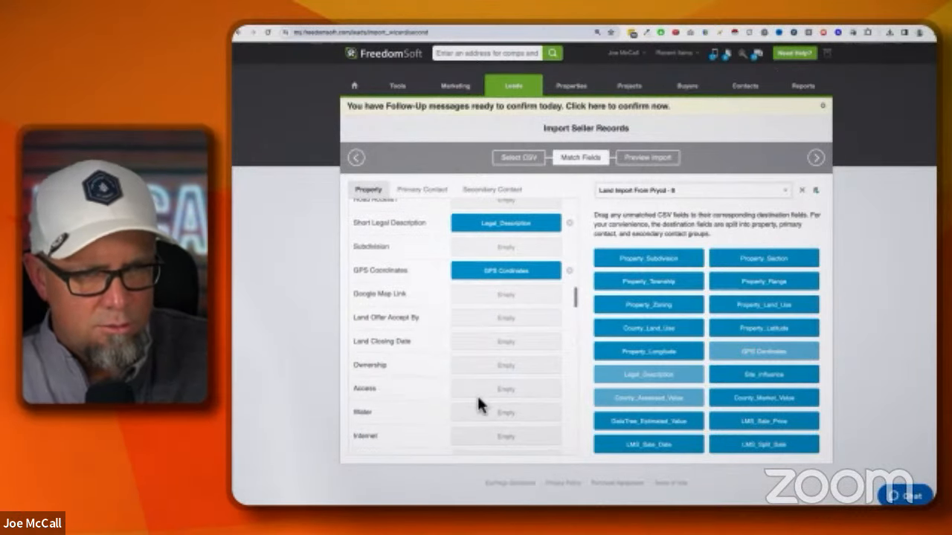
{"action": "scroll", "coordinate": [478, 400], "scroll_direction": "down", "scroll_amount": 5}
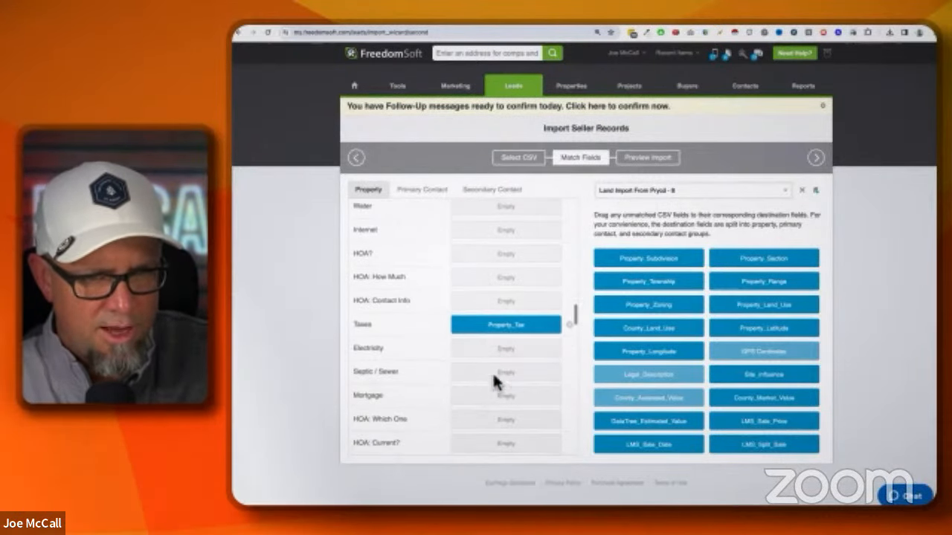
{"action": "scroll", "coordinate": [495, 380], "scroll_direction": "down", "scroll_amount": 8}
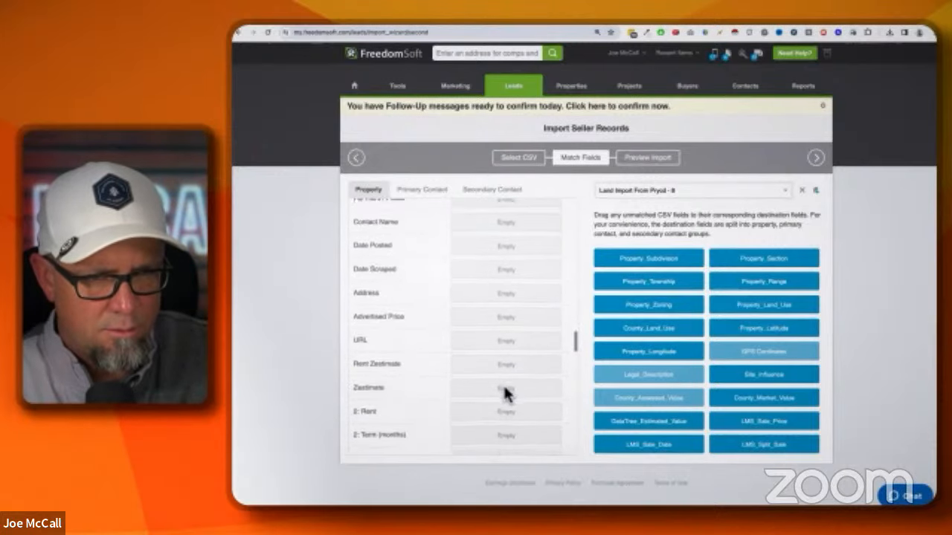
{"action": "scroll", "coordinate": [504, 390], "scroll_direction": "down", "scroll_amount": 10}
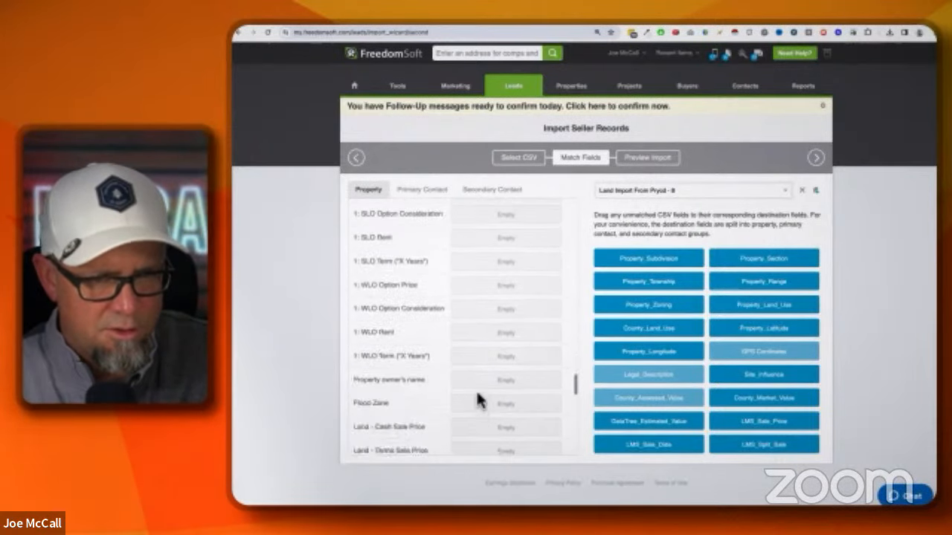
{"action": "scroll", "coordinate": [498, 390], "scroll_direction": "down", "scroll_amount": 9}
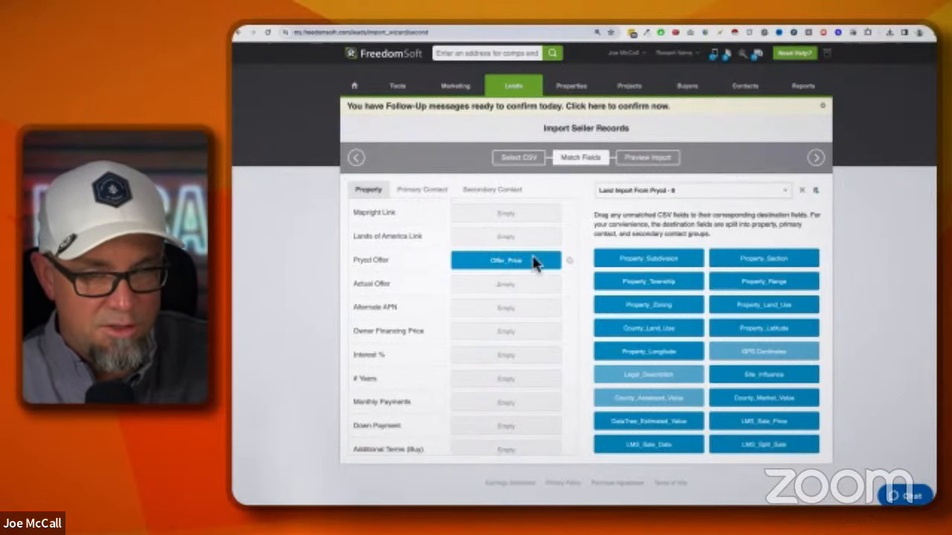
{"action": "scroll", "coordinate": [506, 401], "scroll_direction": "down", "scroll_amount": 6}
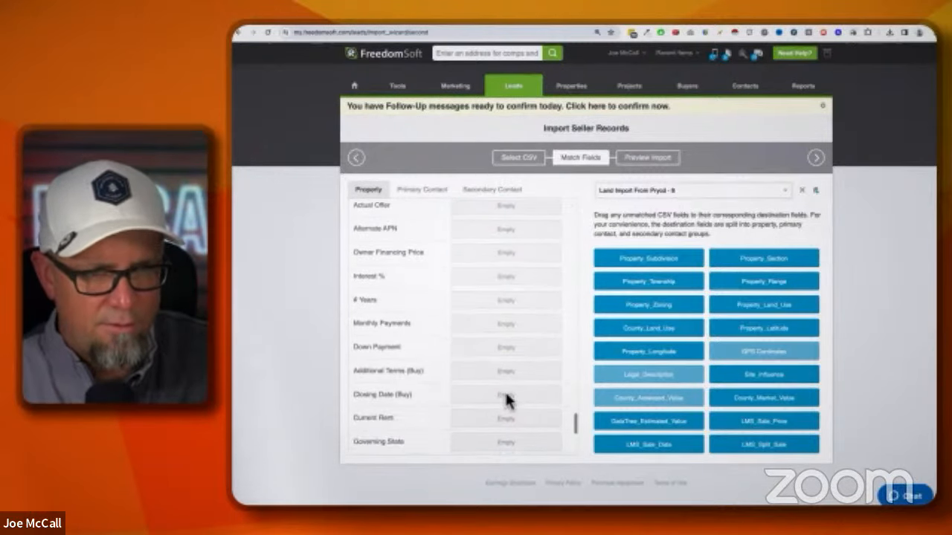
{"action": "scroll", "coordinate": [506, 394], "scroll_direction": "down", "scroll_amount": 2}
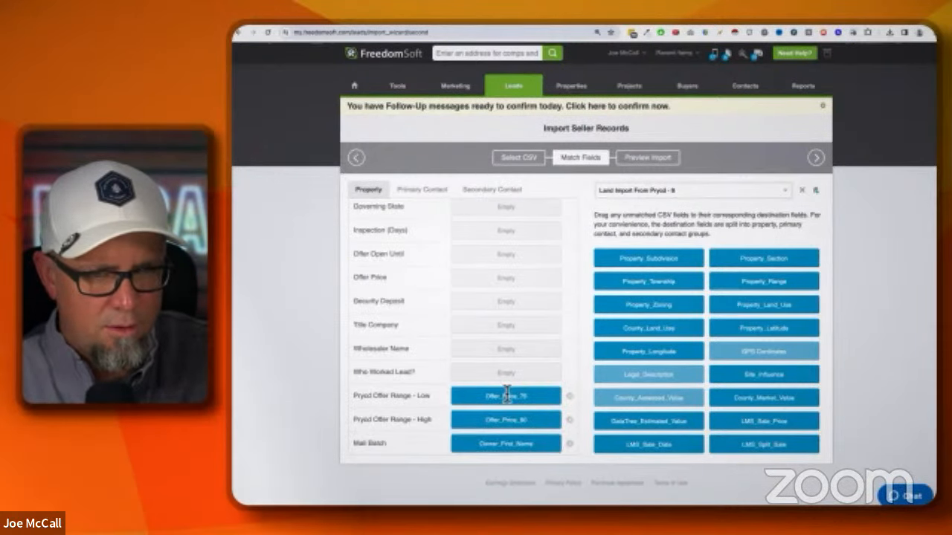
{"action": "left_click", "coordinate": [569, 398]}
{"action": "left_click", "coordinate": [570, 421]}
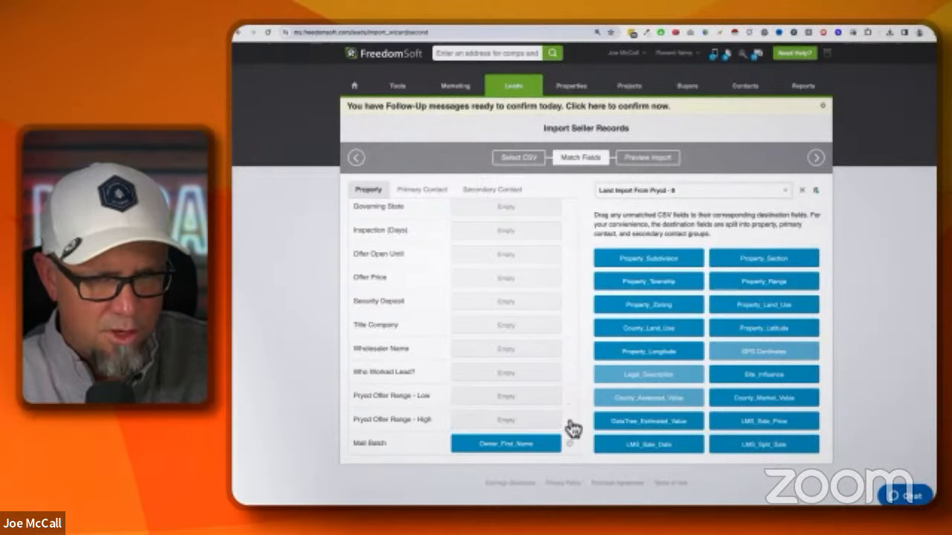
{"action": "left_click", "coordinate": [569, 444]}
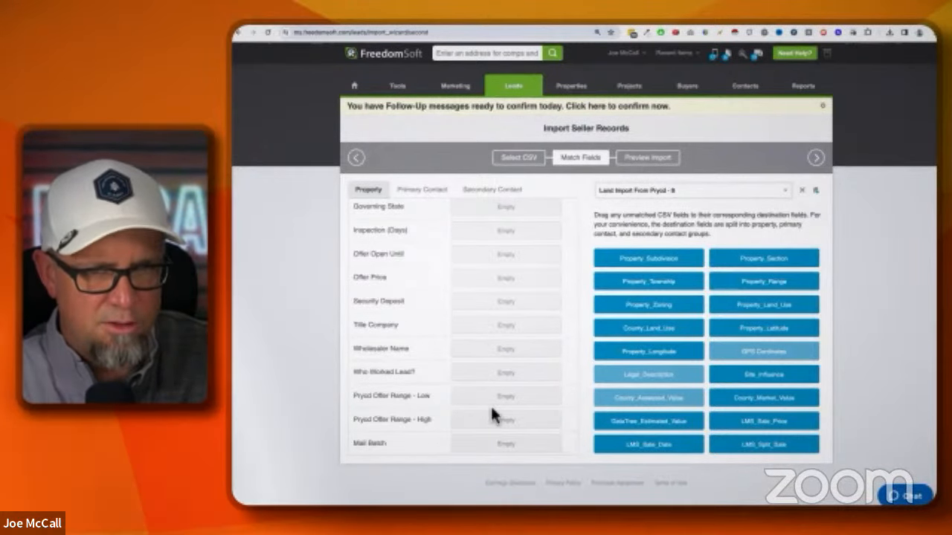
- Review the primary contact field matches, from the first and last name down to the owner of record and mailing address
{"action": "scroll", "coordinate": [487, 408], "scroll_direction": "up", "scroll_amount": 3}
{"action": "scroll", "coordinate": [476, 401], "scroll_direction": "up", "scroll_amount": 3}
{"action": "left_click", "coordinate": [435, 194]}
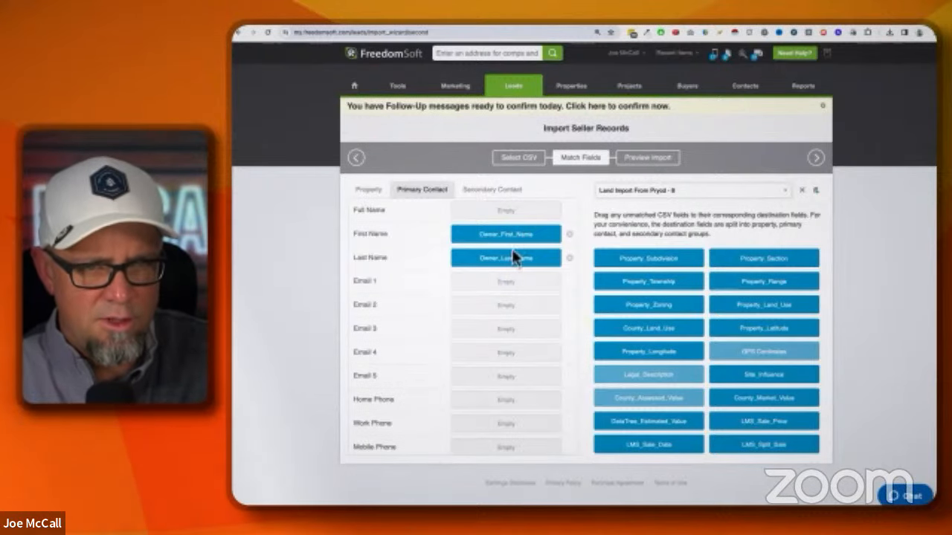
{"action": "scroll", "coordinate": [497, 281], "scroll_direction": "down", "scroll_amount": 10}
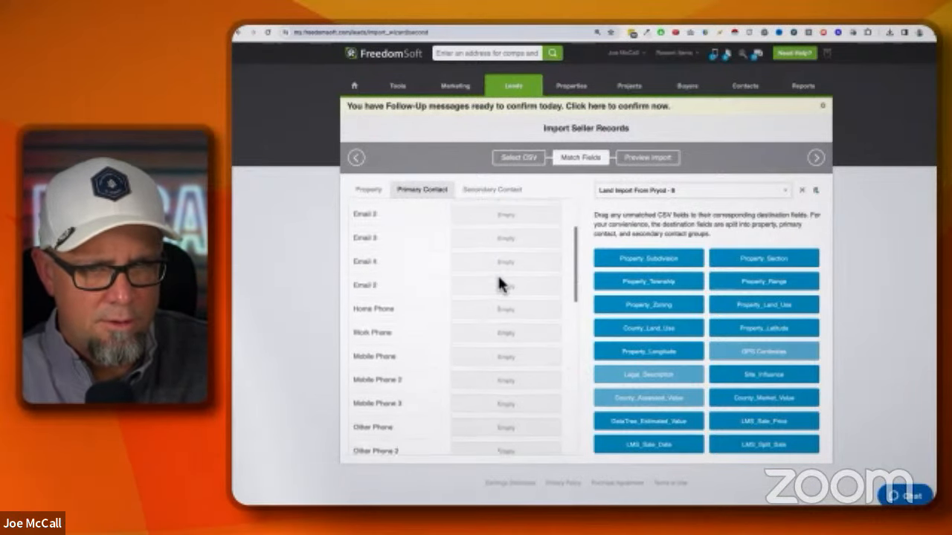
{"action": "scroll", "coordinate": [497, 281], "scroll_direction": "down", "scroll_amount": 6}
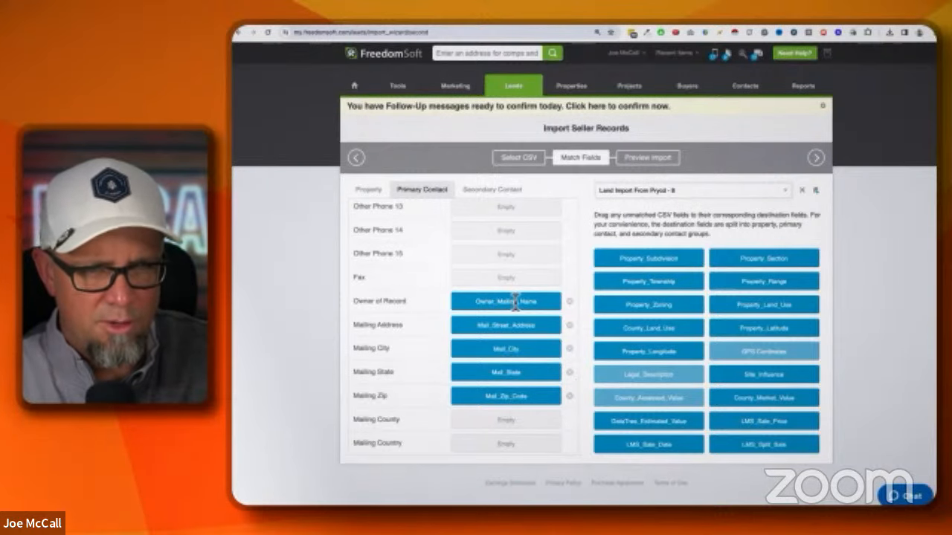
- Switch to the Taney County MO - PRYCD Final List in Google Sheets and fit all column widths to their contents
{"action": "left_click", "coordinate": [790, 26]}
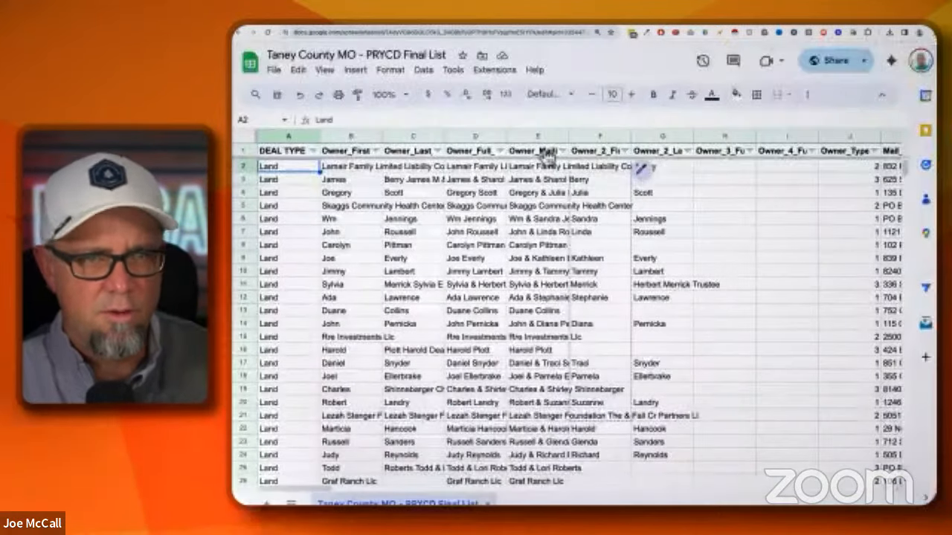
{"action": "left_click", "coordinate": [243, 138]}
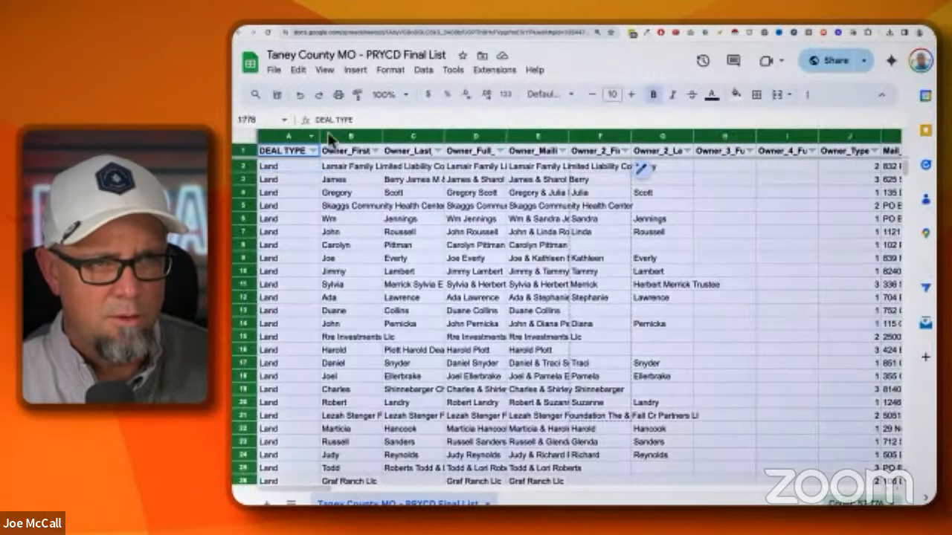
{"action": "double_click", "coordinate": [382, 135]}
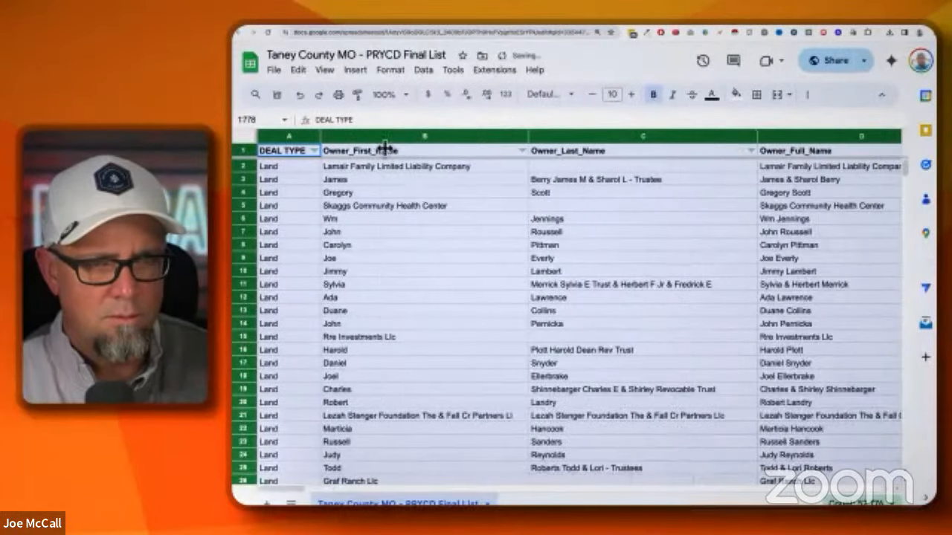
- Compare the owner first, last and full name columns with the Owner_Mailing_Name column across several rows
{"action": "left_click", "coordinate": [641, 179]}
{"action": "scroll", "coordinate": [644, 183], "scroll_direction": "right", "scroll_amount": 6}
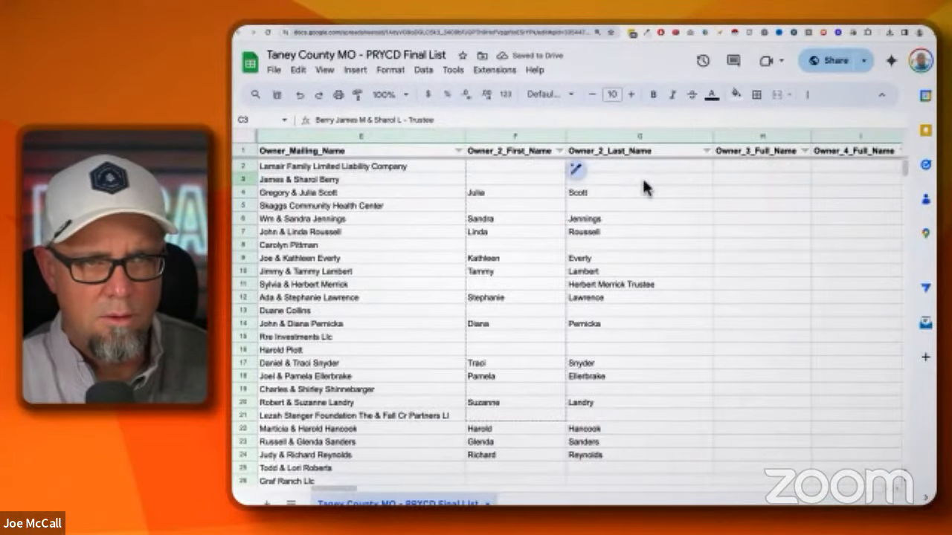
{"action": "scroll", "coordinate": [644, 188], "scroll_direction": "left", "scroll_amount": 6}
{"action": "scroll", "coordinate": [646, 178], "scroll_direction": "right", "scroll_amount": 2}
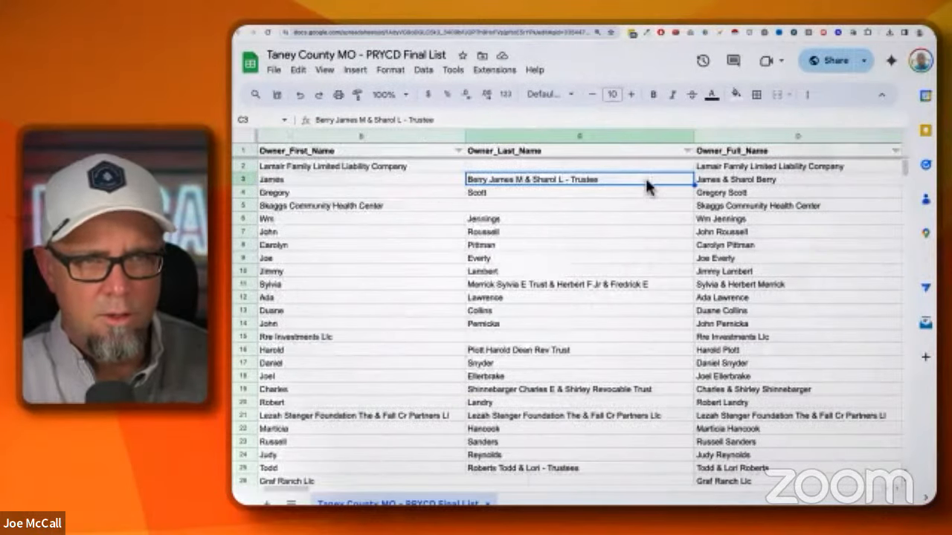
{"action": "left_click", "coordinate": [728, 166]}
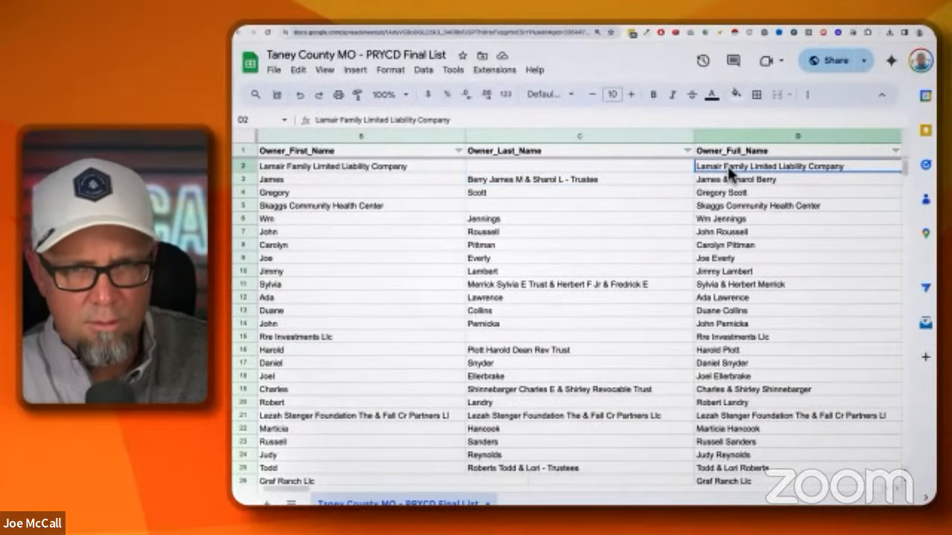
{"action": "key", "text": "Right"}
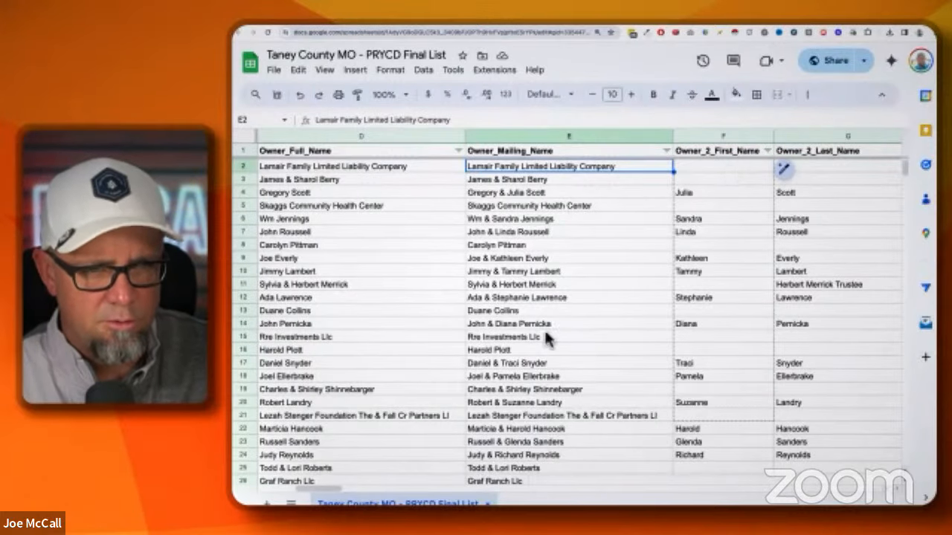
{"action": "left_click", "coordinate": [511, 379]}
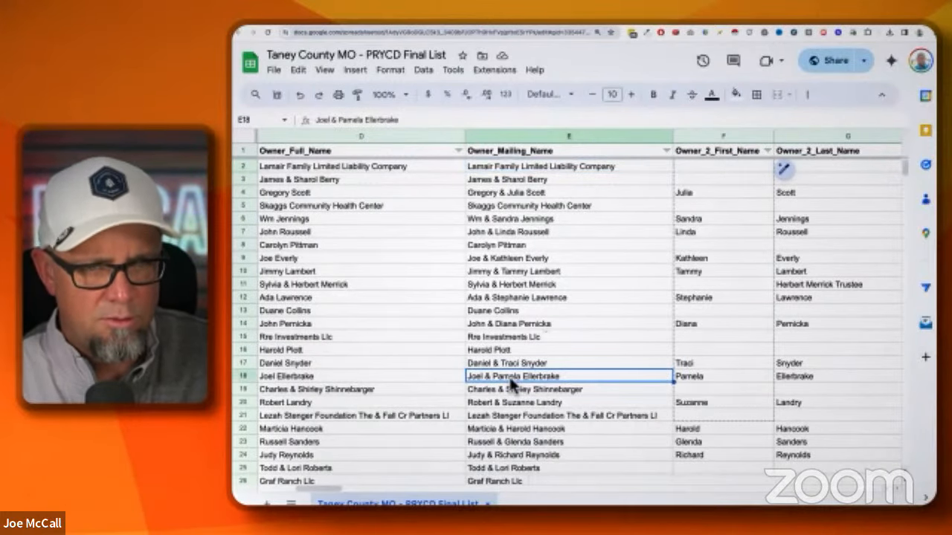
{"action": "left_click", "coordinate": [562, 393]}
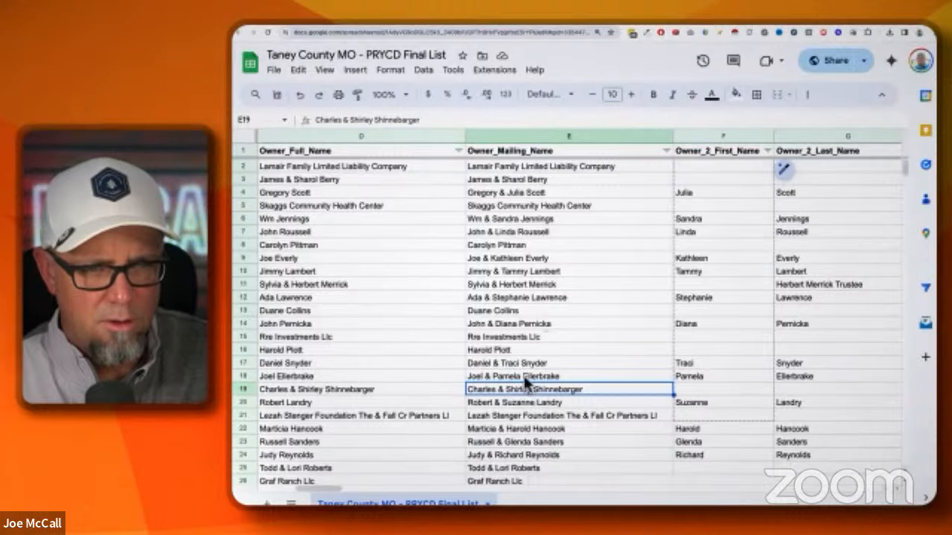
{"action": "left_click", "coordinate": [521, 377]}
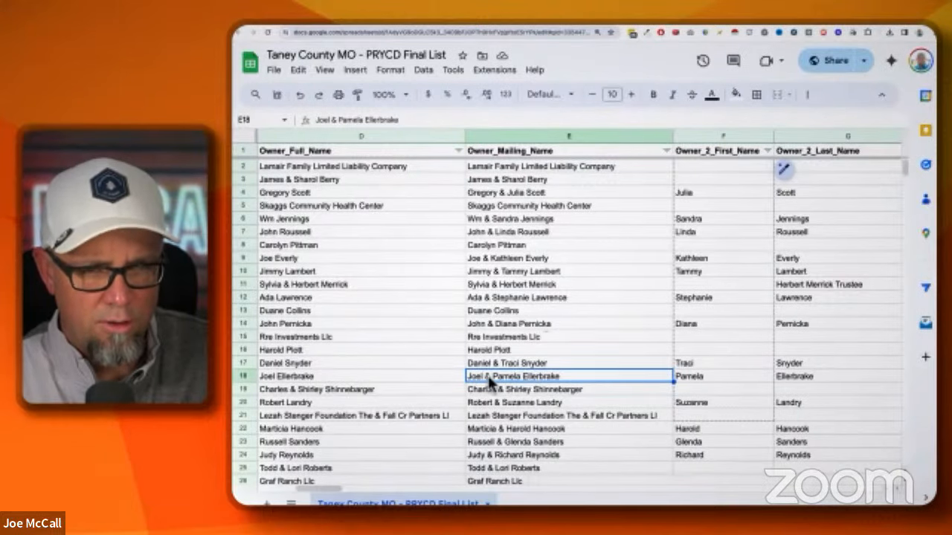
{"action": "scroll", "coordinate": [490, 380], "scroll_direction": "left", "scroll_amount": 5}
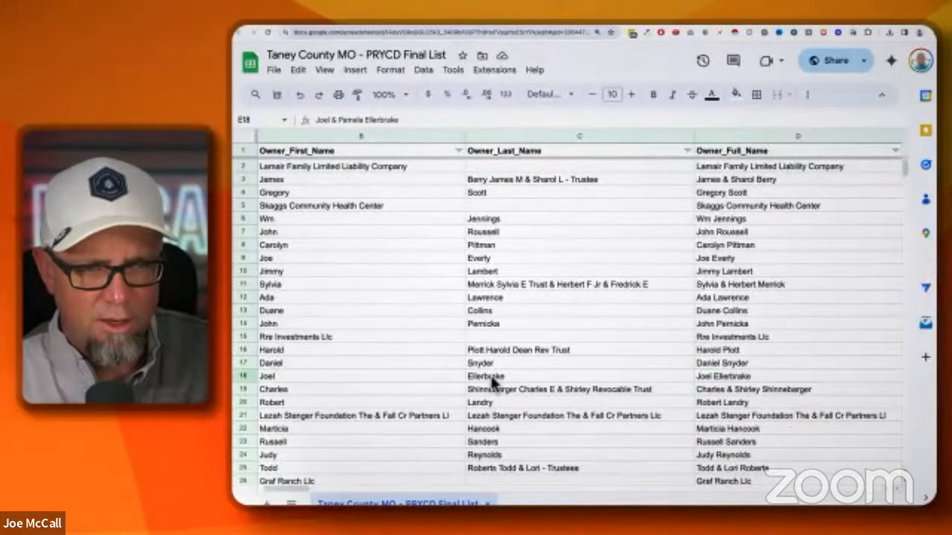
{"action": "scroll", "coordinate": [494, 381], "scroll_direction": "right", "scroll_amount": 5}
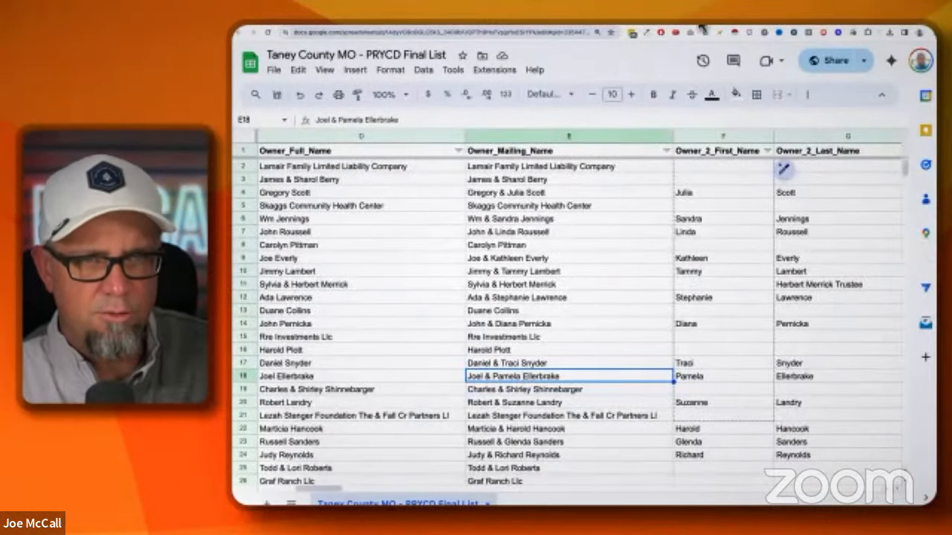
- Return to the FreedomSoft import, name its template "Land Import From Prycd - 9", and run the seller records import
{"action": "key", "text": "ctrl+Tab"}
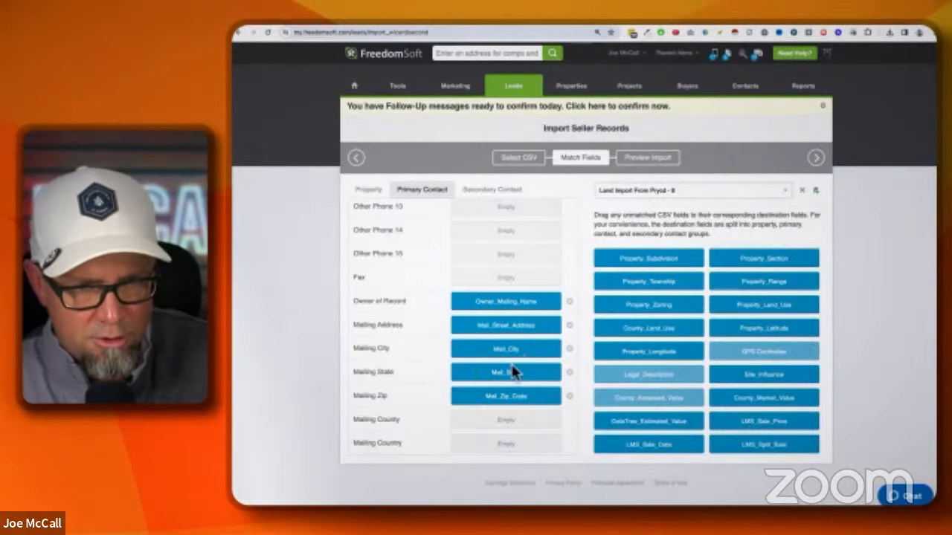
{"action": "left_click", "coordinate": [816, 193]}
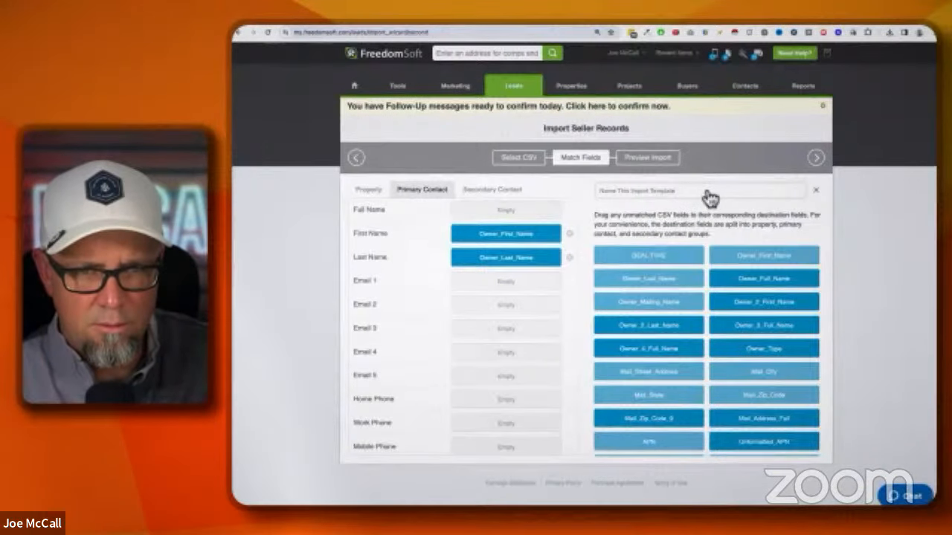
{"action": "type", "text": "Land fo"}
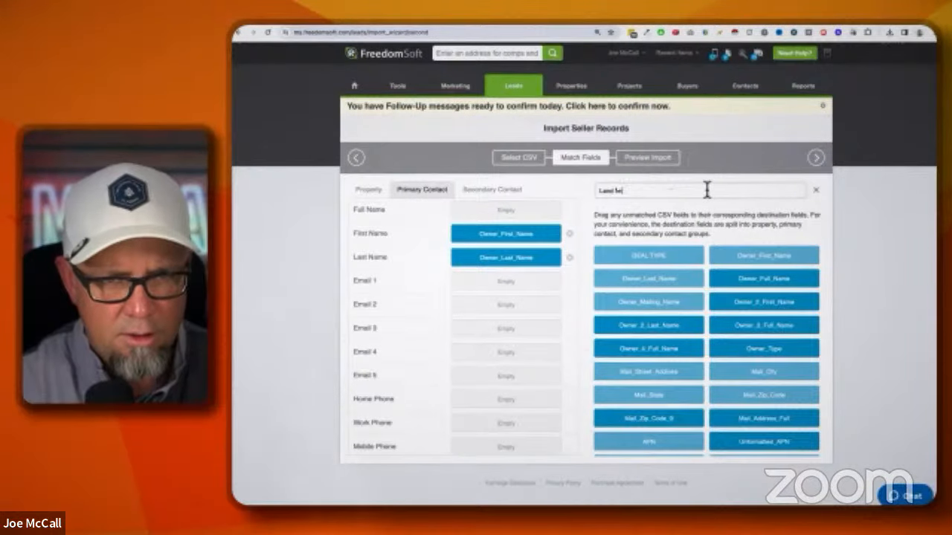
{"action": "type", "text": "rt R"}
{"action": "type", "text": "rom"}
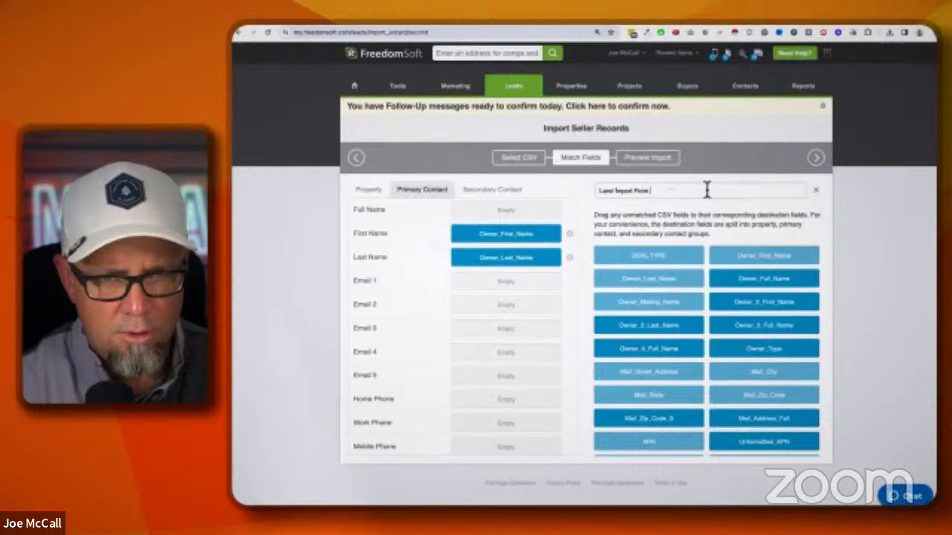
{"action": "type", "text": " PropS - 8"}
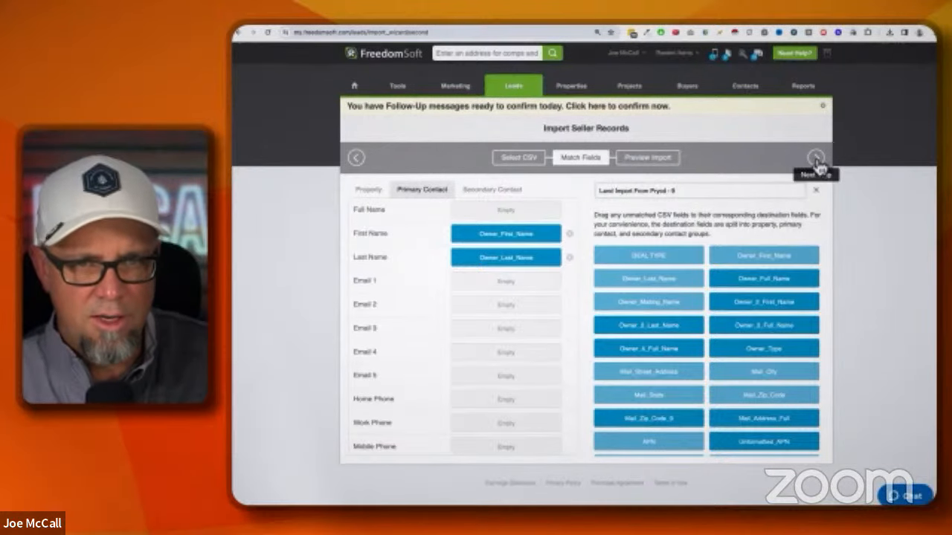
{"action": "left_click", "coordinate": [818, 165]}
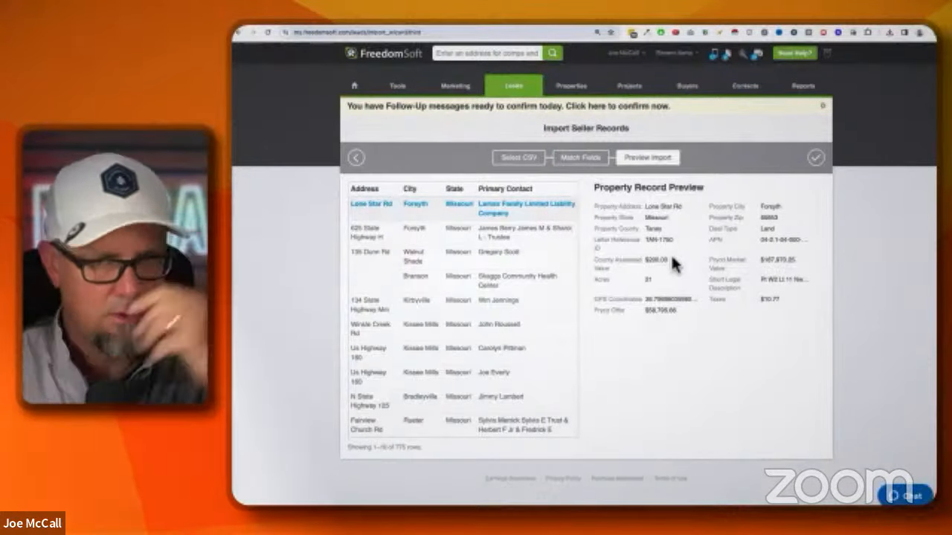
{"action": "left_click", "coordinate": [816, 163]}
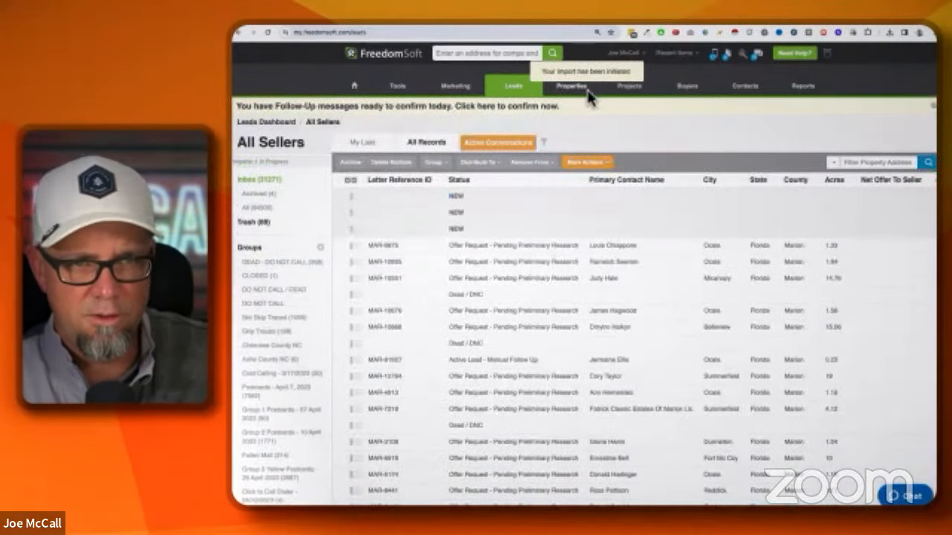
- Dismiss the follow-up messages notice and open Taney County MO - LIST from My Lists
{"action": "left_click", "coordinate": [476, 162]}
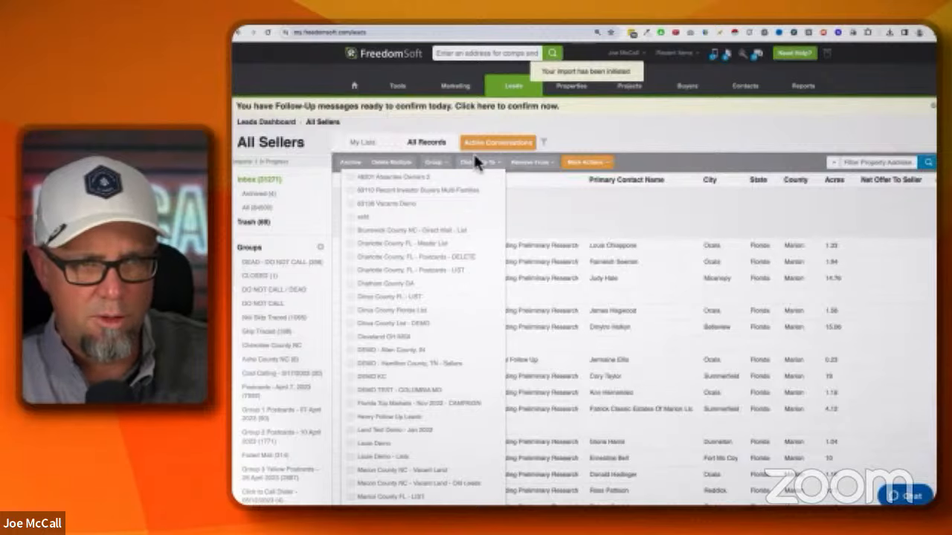
{"action": "left_click", "coordinate": [930, 116]}
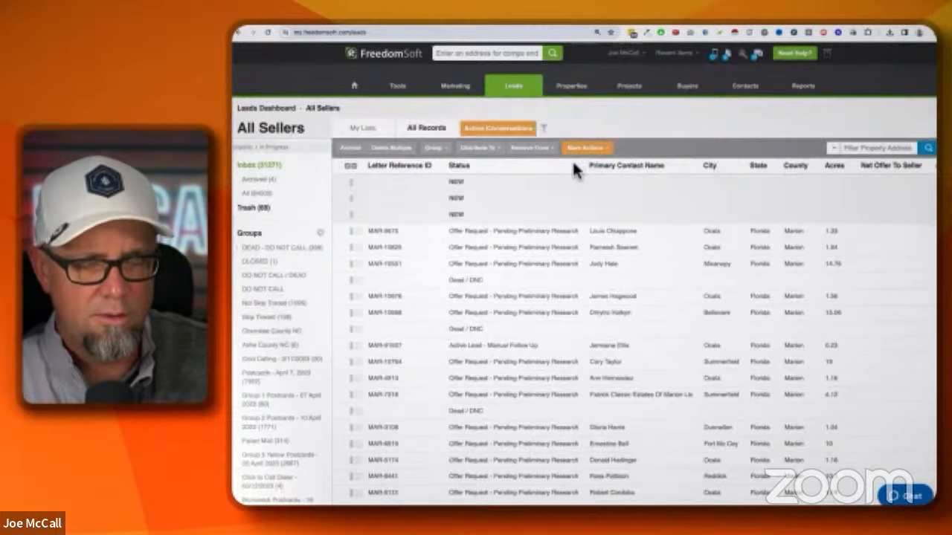
{"action": "mouse_move", "coordinate": [514, 88]}
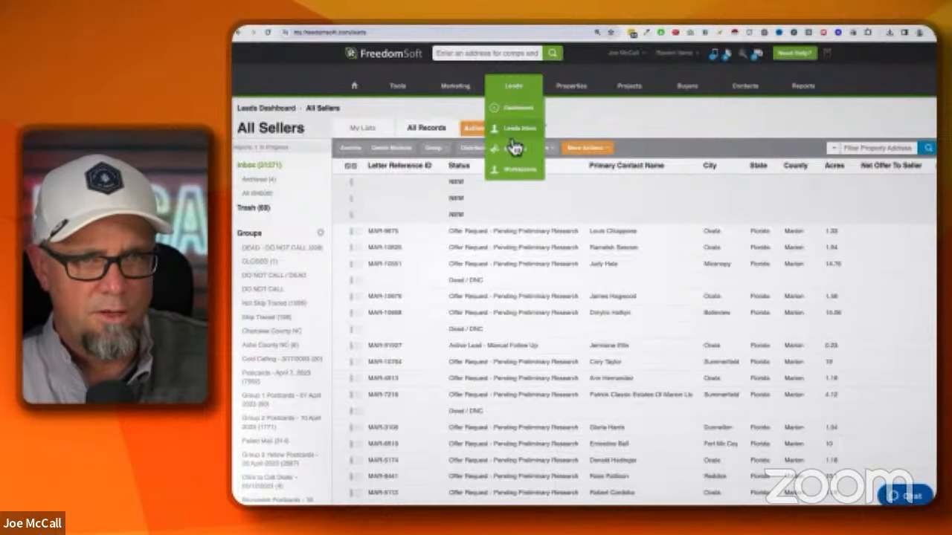
{"action": "left_click", "coordinate": [516, 151]}
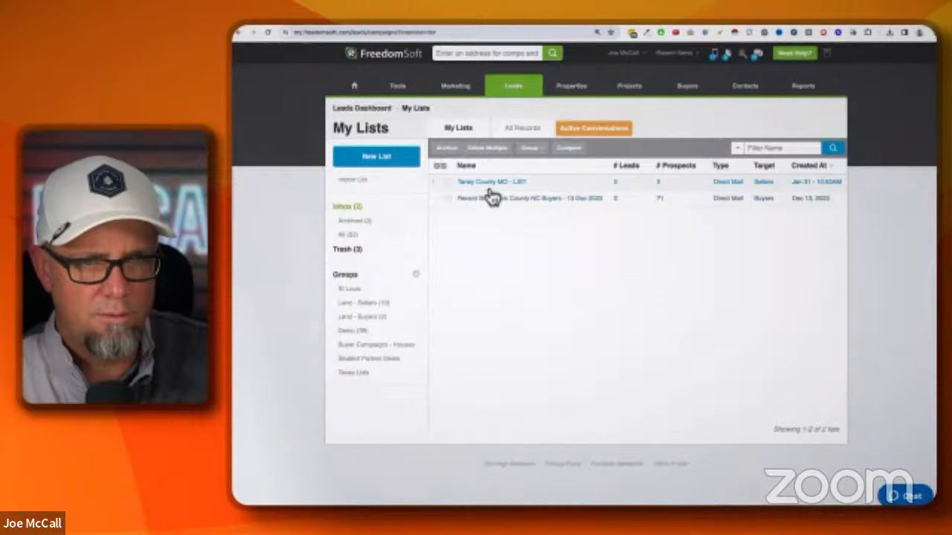
{"action": "left_click", "coordinate": [491, 186]}
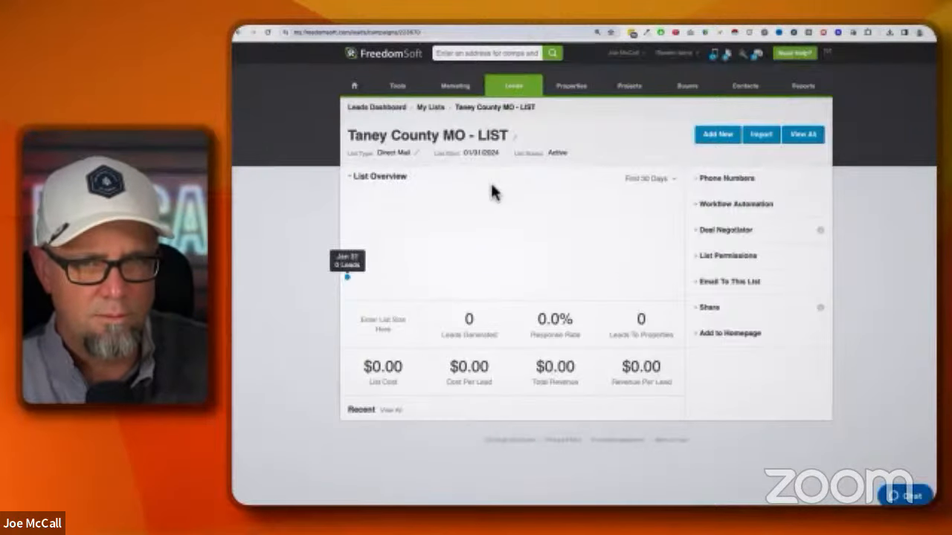
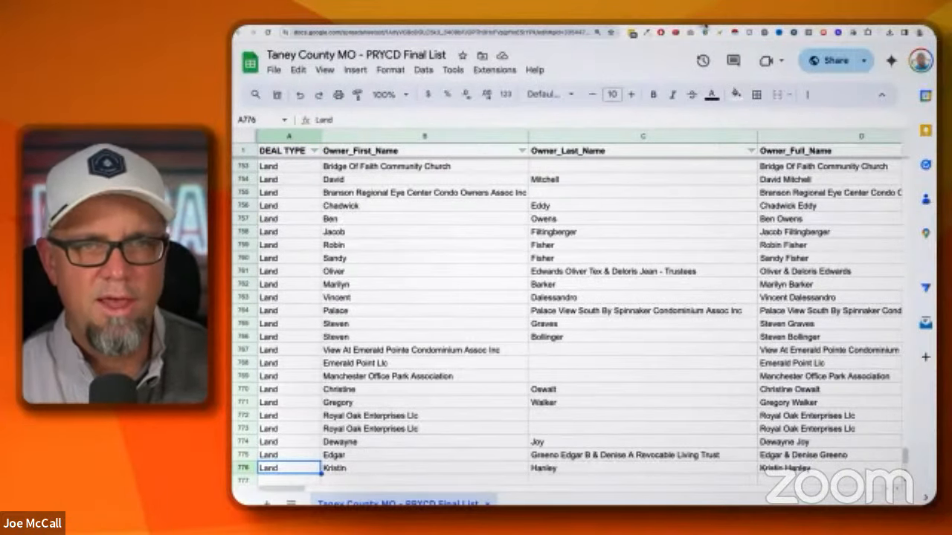
{"action": "key", "text": "ctrl+Tab"}
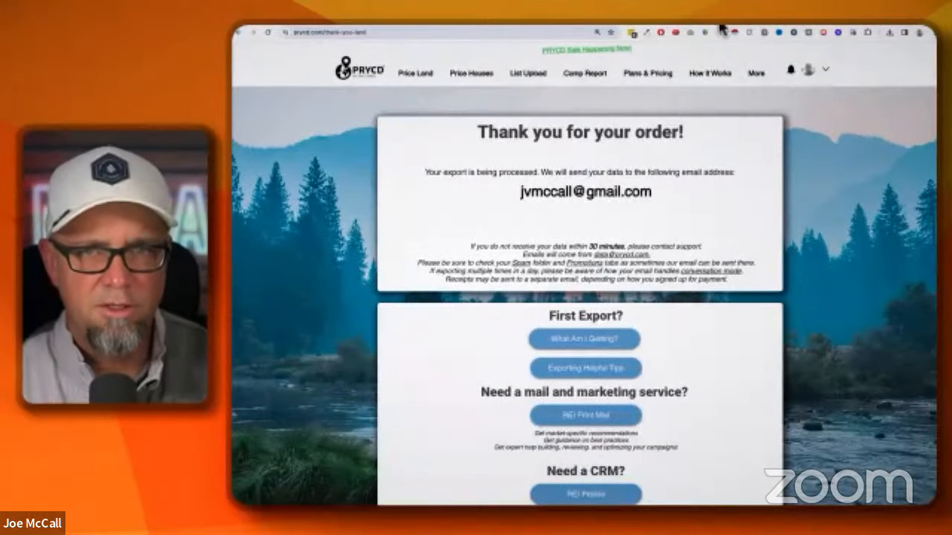
{"action": "key", "text": "ctrl+shift+Tab"}
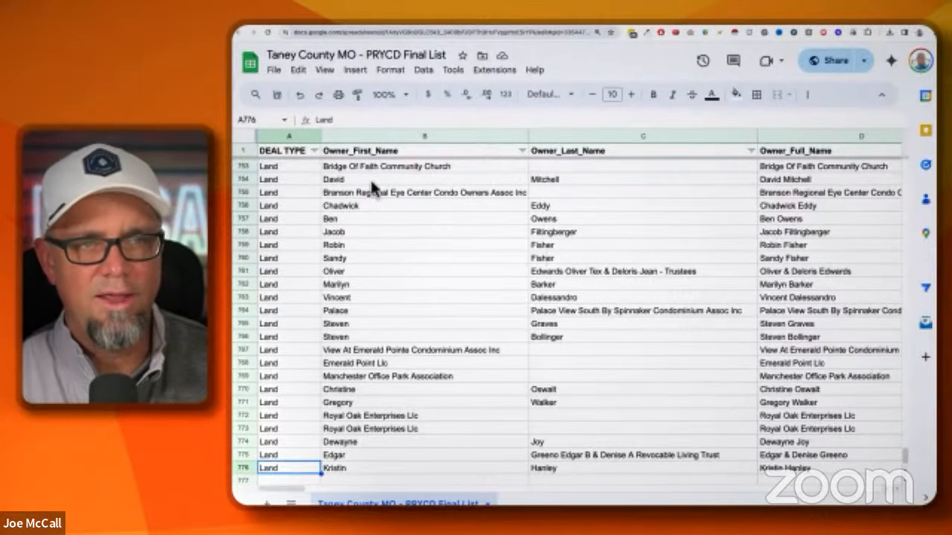
- Switch to FreedomSoft and open the direct mail templates in the account settings
{"action": "left_click", "coordinate": [285, 28]}
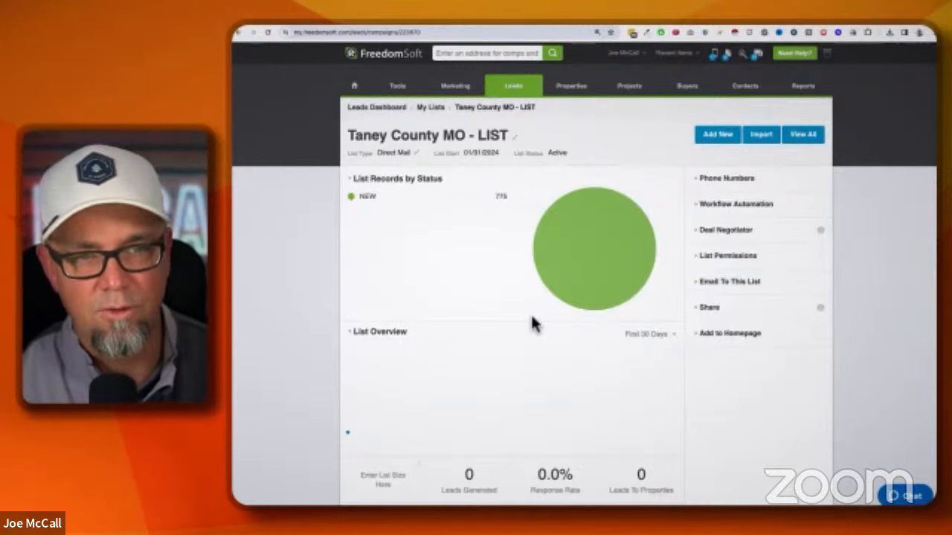
{"action": "left_click", "coordinate": [619, 57]}
{"action": "left_click", "coordinate": [614, 82]}
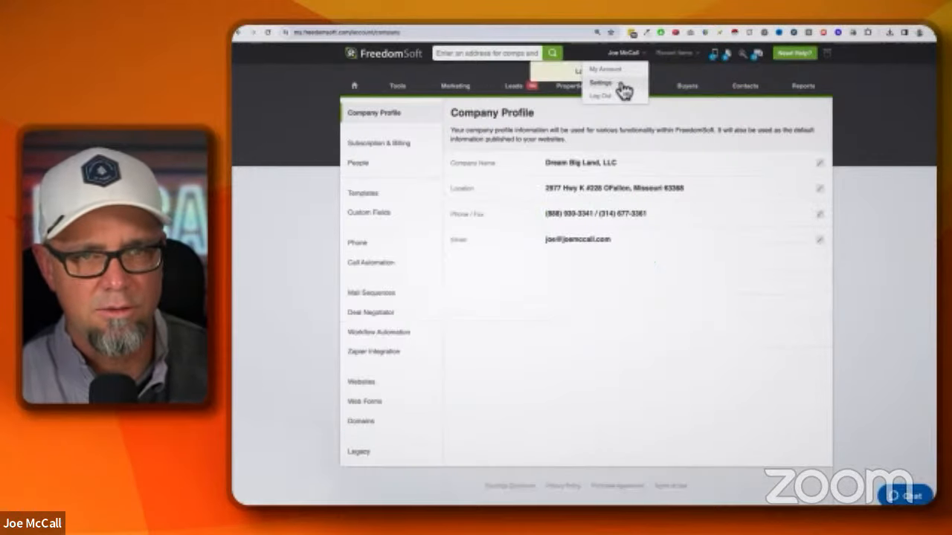
{"action": "left_click", "coordinate": [387, 196]}
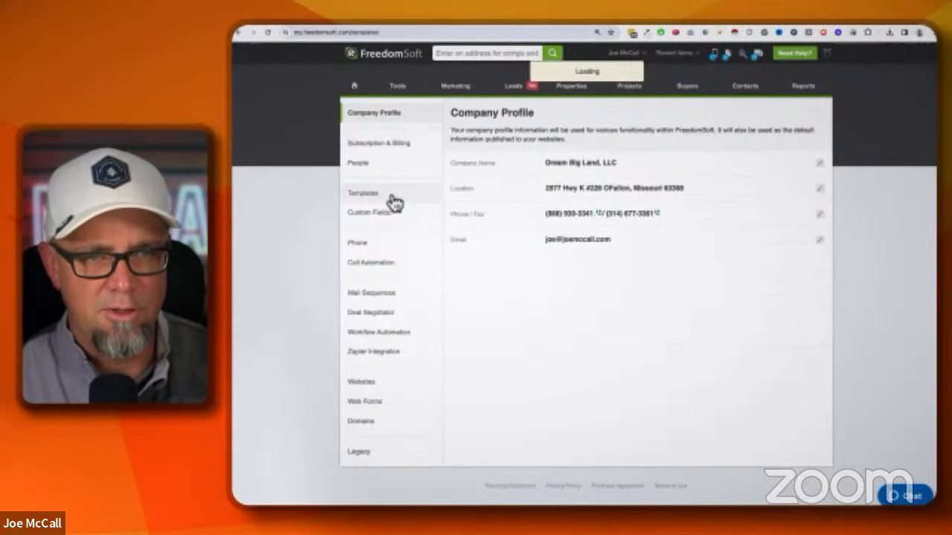
{"action": "left_click", "coordinate": [633, 163]}
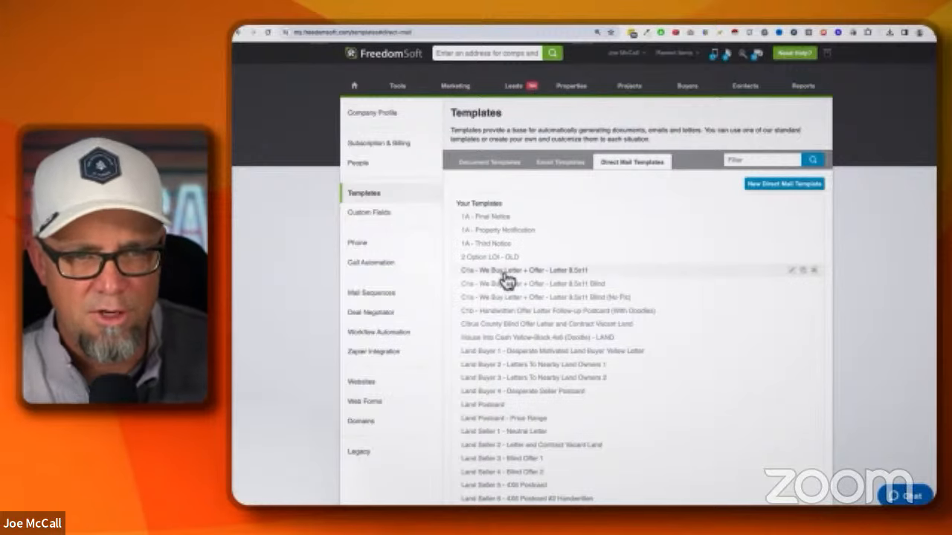
- Look through the available direct mail templates and review the 1A - Final Notice and 1A - Third Notice postcards
{"action": "scroll", "coordinate": [558, 357], "scroll_direction": "down", "scroll_amount": 5}
{"action": "scroll", "coordinate": [562, 372], "scroll_direction": "up", "scroll_amount": 5}
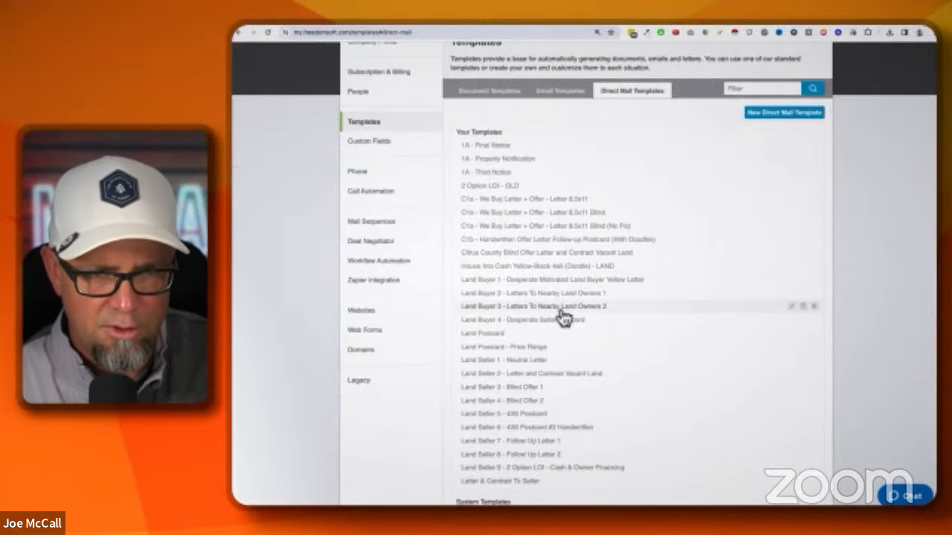
{"action": "scroll", "coordinate": [565, 315], "scroll_direction": "up", "scroll_amount": 2}
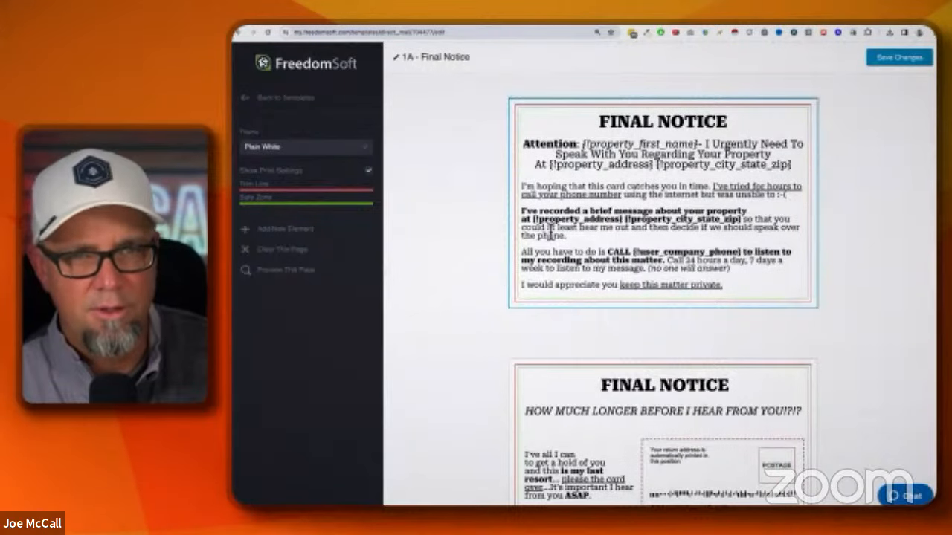
{"action": "left_click", "coordinate": [287, 98]}
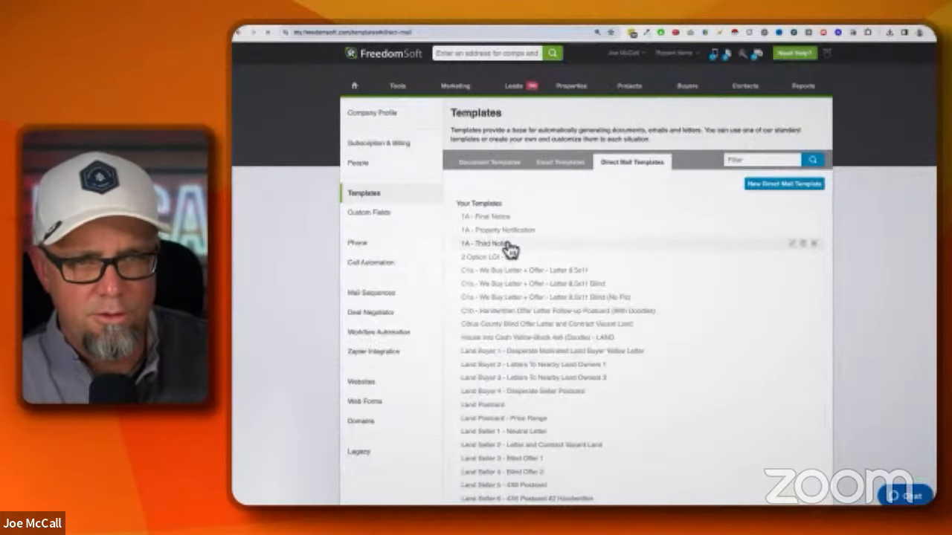
{"action": "left_click", "coordinate": [512, 245]}
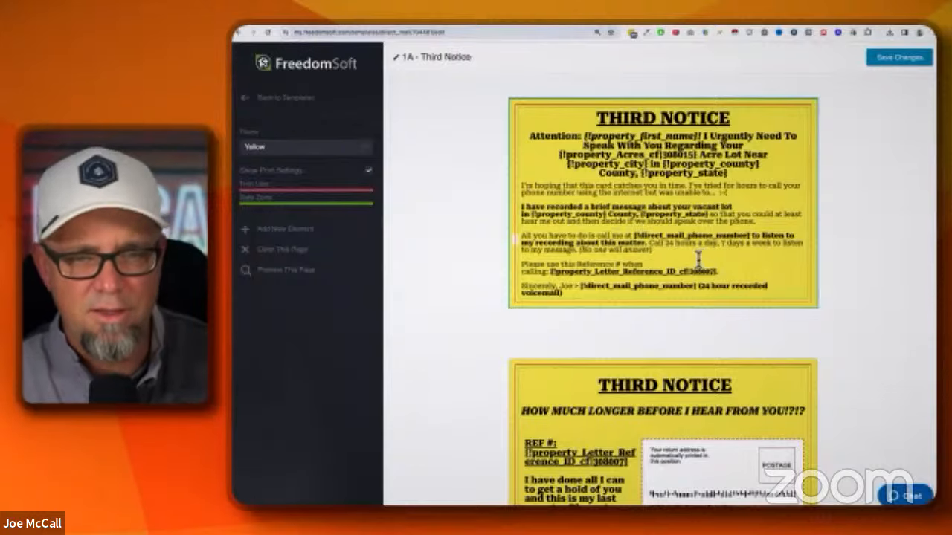
{"action": "scroll", "coordinate": [698, 258], "scroll_direction": "down", "scroll_amount": 2}
{"action": "scroll", "coordinate": [698, 260], "scroll_direction": "up", "scroll_amount": 2}
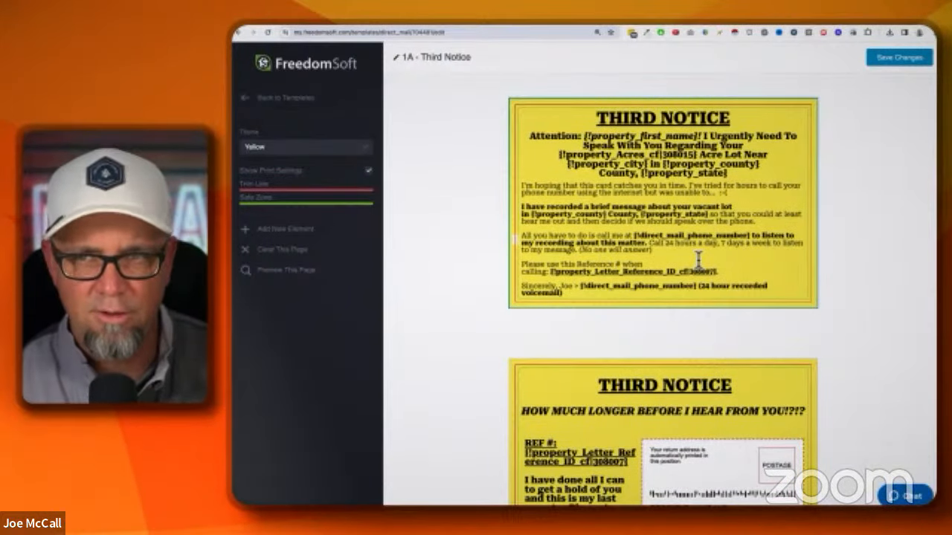
{"action": "left_click", "coordinate": [287, 97]}
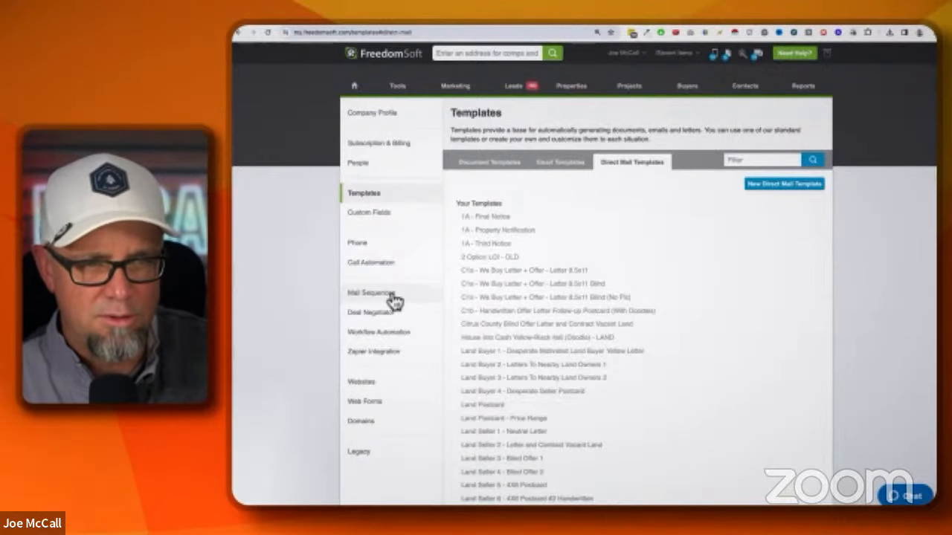
- Duplicate the Third Notice Postcard - Marion County FL sequence in the direct mail sequences
{"action": "left_click", "coordinate": [386, 293]}
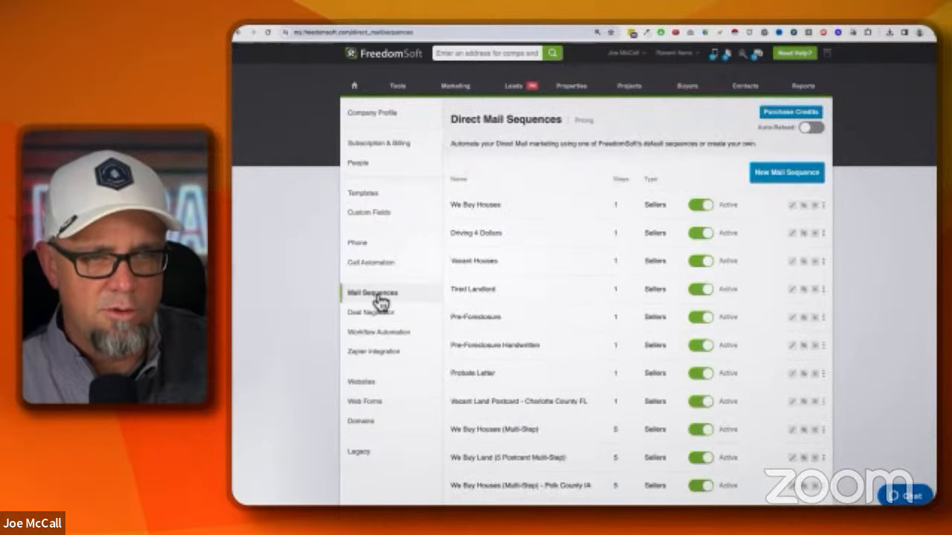
{"action": "scroll", "coordinate": [569, 351], "scroll_direction": "down", "scroll_amount": 5}
{"action": "scroll", "coordinate": [572, 356], "scroll_direction": "down", "scroll_amount": 10}
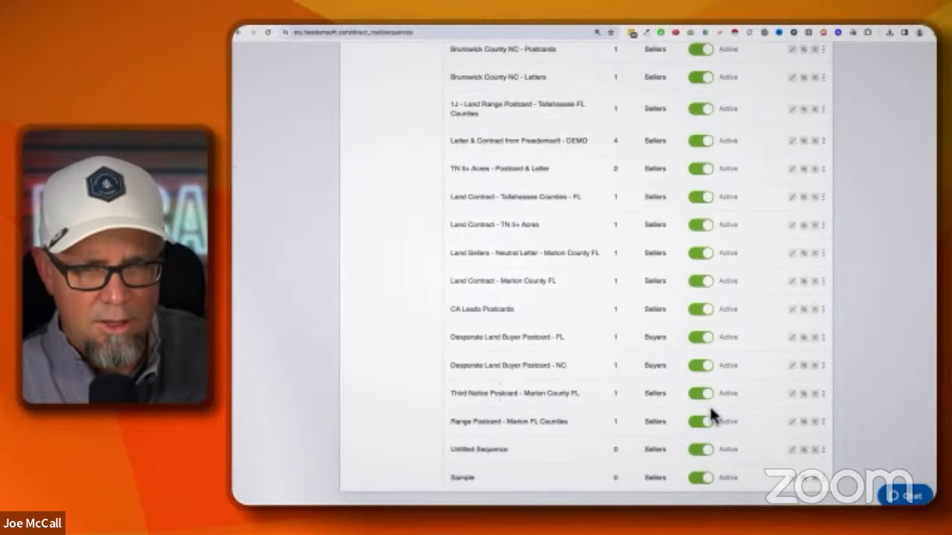
{"action": "left_click", "coordinate": [805, 400]}
{"action": "scroll", "coordinate": [615, 439], "scroll_direction": "down", "scroll_amount": 5}
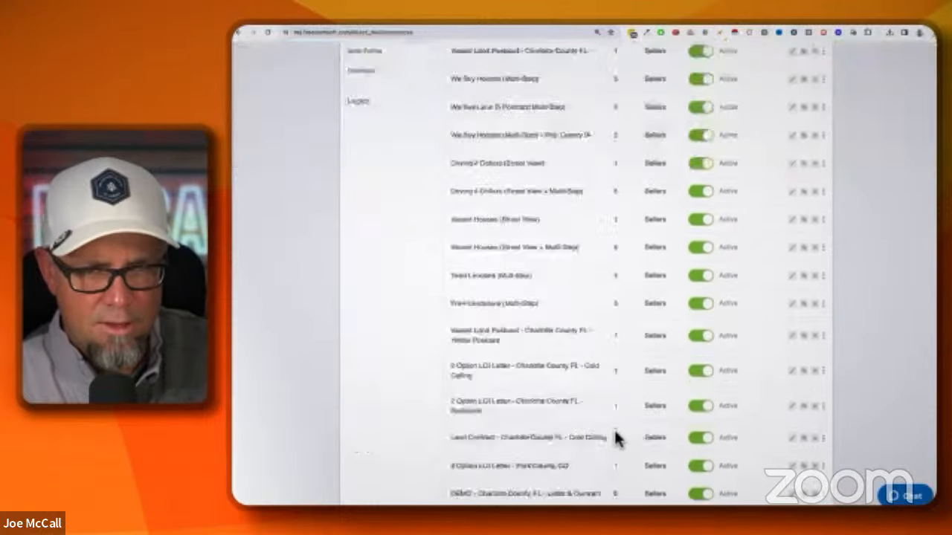
{"action": "scroll", "coordinate": [616, 439], "scroll_direction": "down", "scroll_amount": 15}
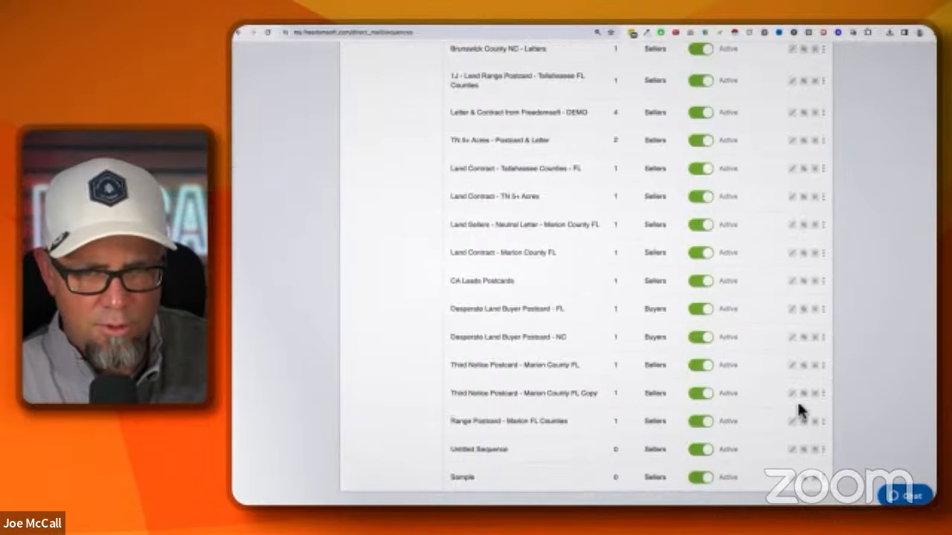
- Rename the copied mail sequence as "Third Notice Postcard - Taney County MO"
{"action": "left_click", "coordinate": [793, 394]}
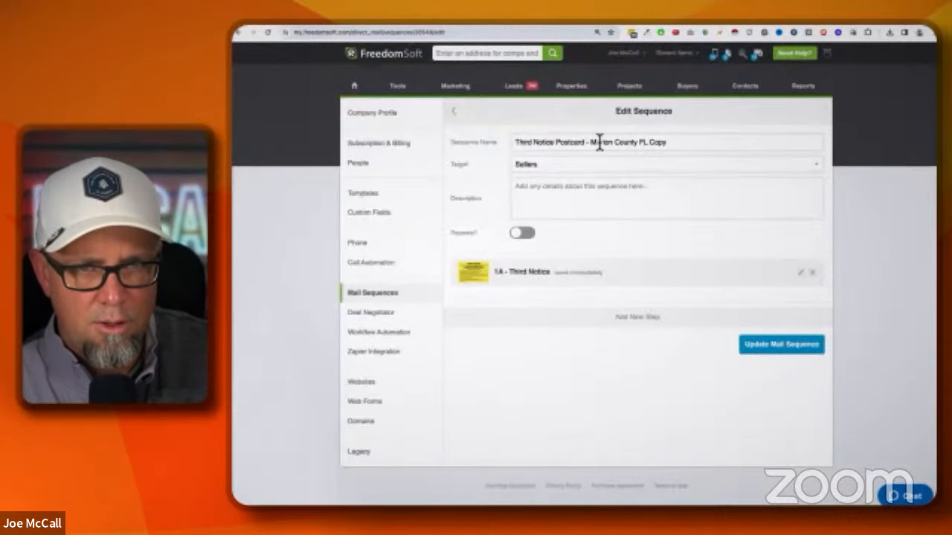
{"action": "left_click_drag", "start_coordinate": [592, 142], "coordinate": [736, 142]}
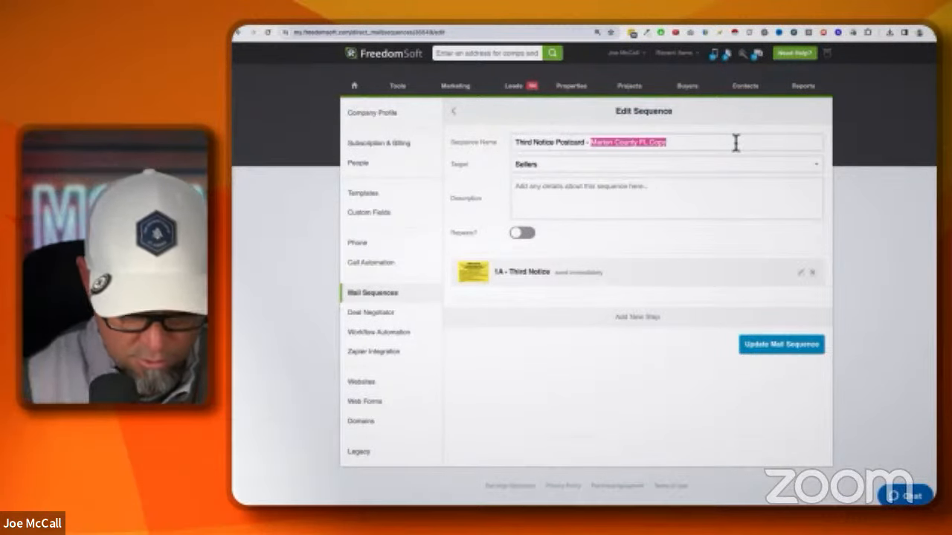
{"action": "type", "text": "Tarey County M"}
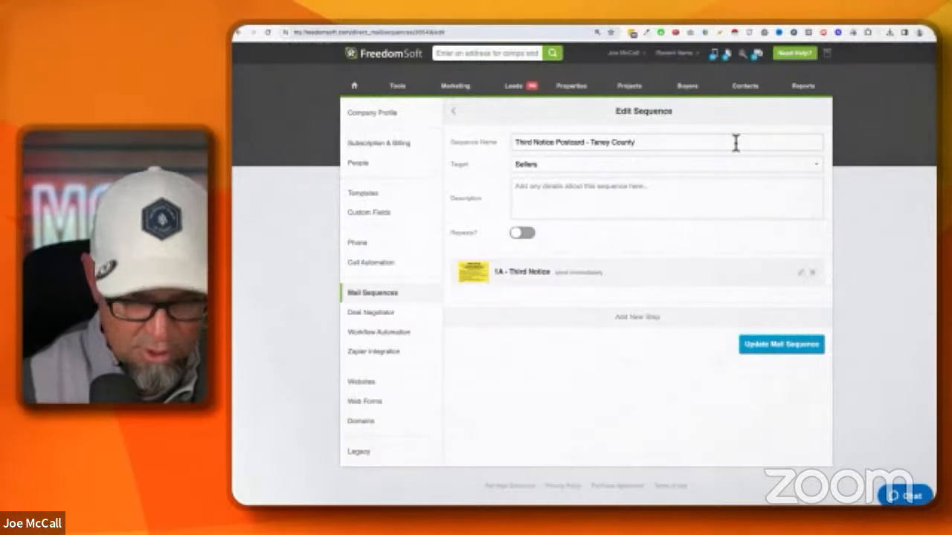
{"action": "type", "text": "O"}
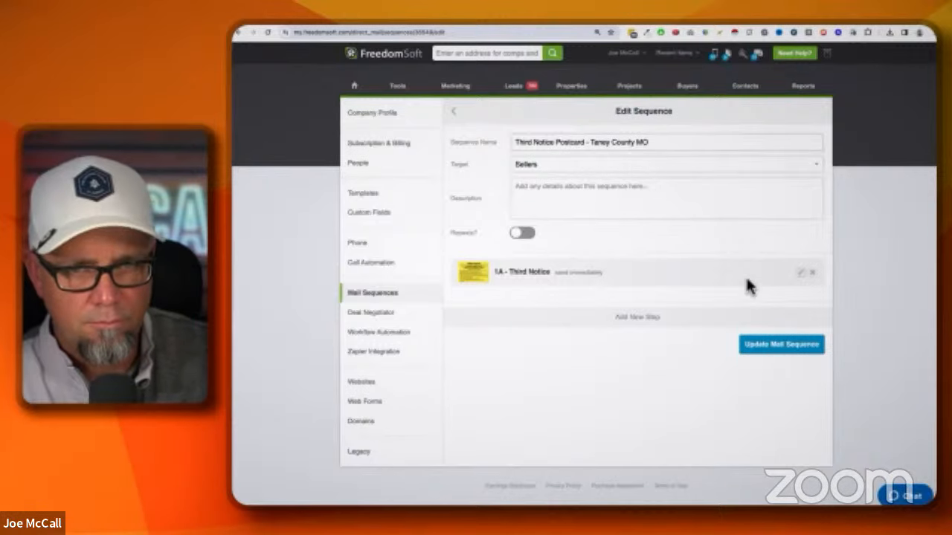
- Replace the return first and last name on the 1A - Third Notice step with the sender's name and update the mail sequence
{"action": "left_click", "coordinate": [800, 274]}
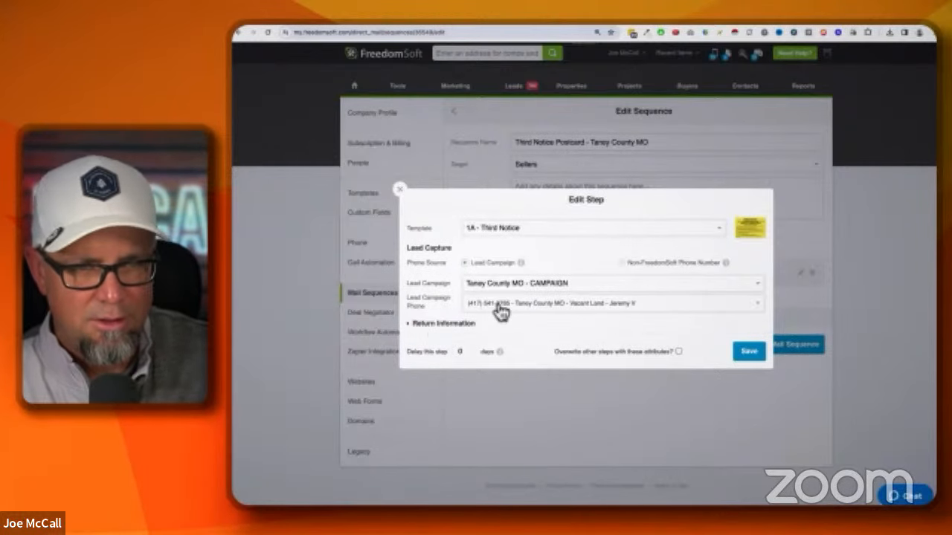
{"action": "left_click", "coordinate": [411, 327]}
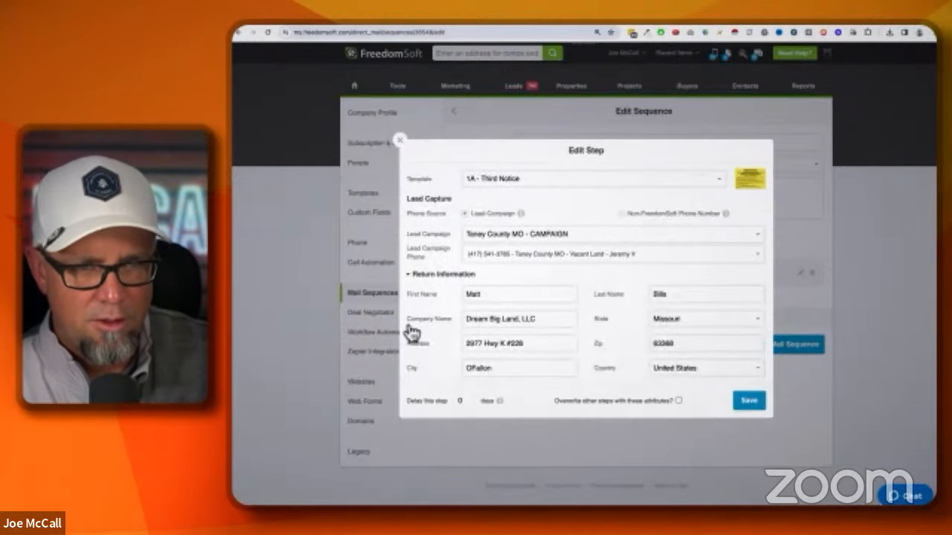
{"action": "double_click", "coordinate": [485, 294]}
{"action": "type", "text": "Joel"}
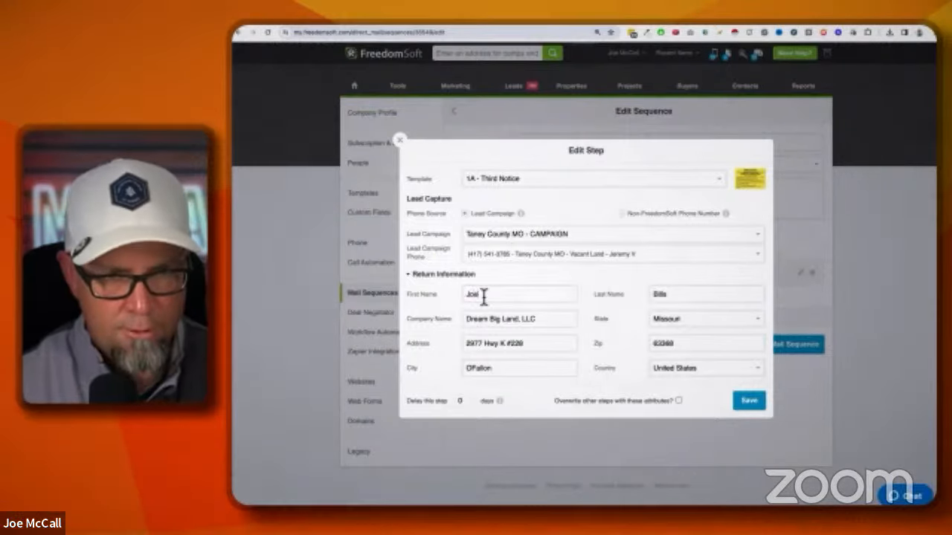
{"action": "key", "text": "Tab"}
{"action": "type", "text": "McCall"}
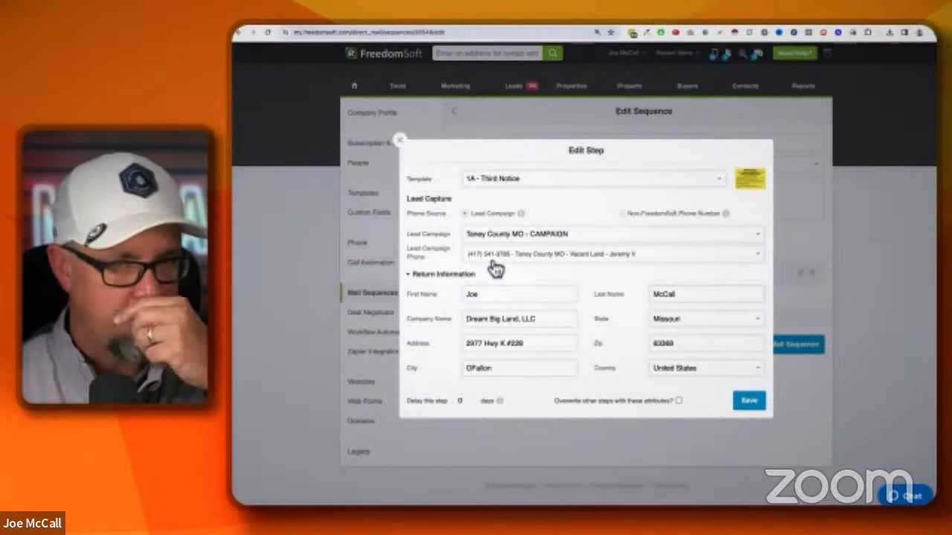
{"action": "left_click", "coordinate": [748, 401]}
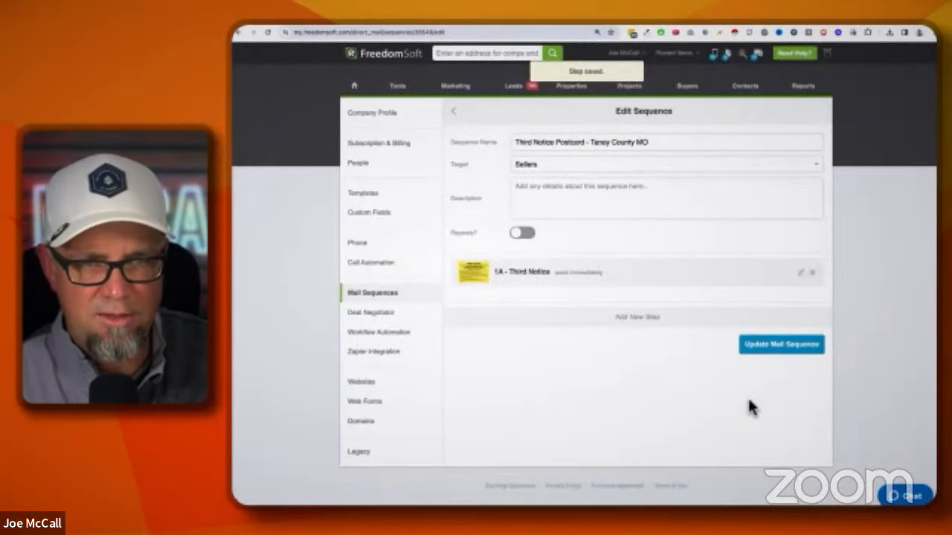
{"action": "left_click", "coordinate": [787, 354]}
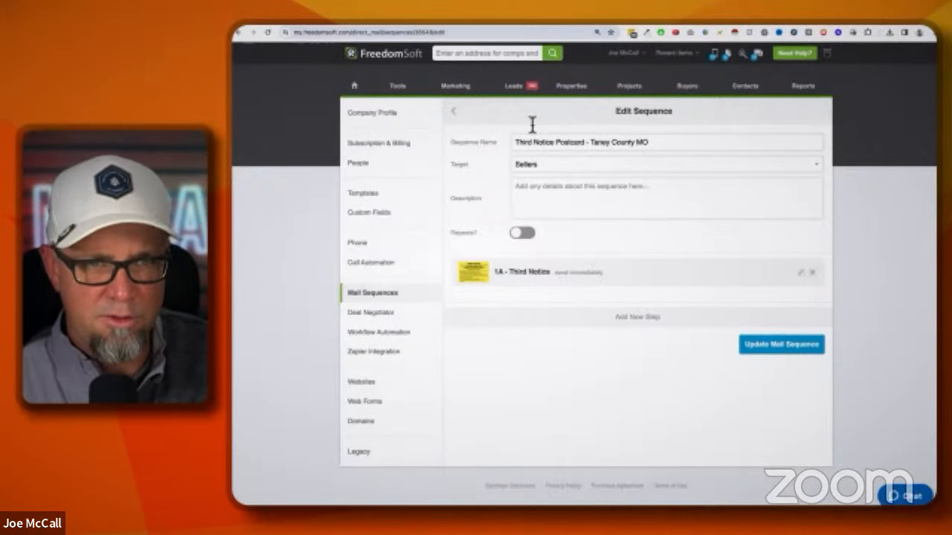
- Open Taney County MO - LIST in the leads lists and show all of its seller records
{"action": "mouse_move", "coordinate": [518, 93]}
{"action": "left_click", "coordinate": [516, 151]}
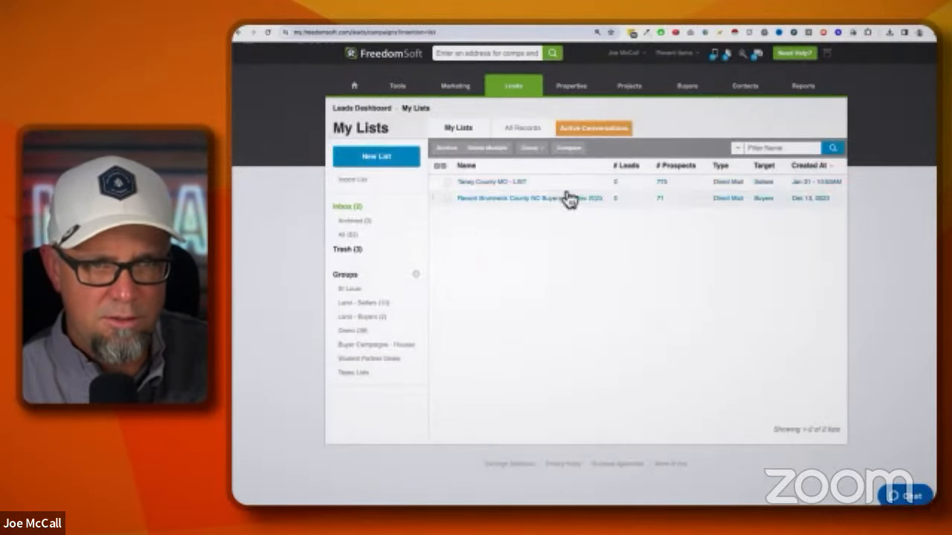
{"action": "left_click", "coordinate": [494, 185]}
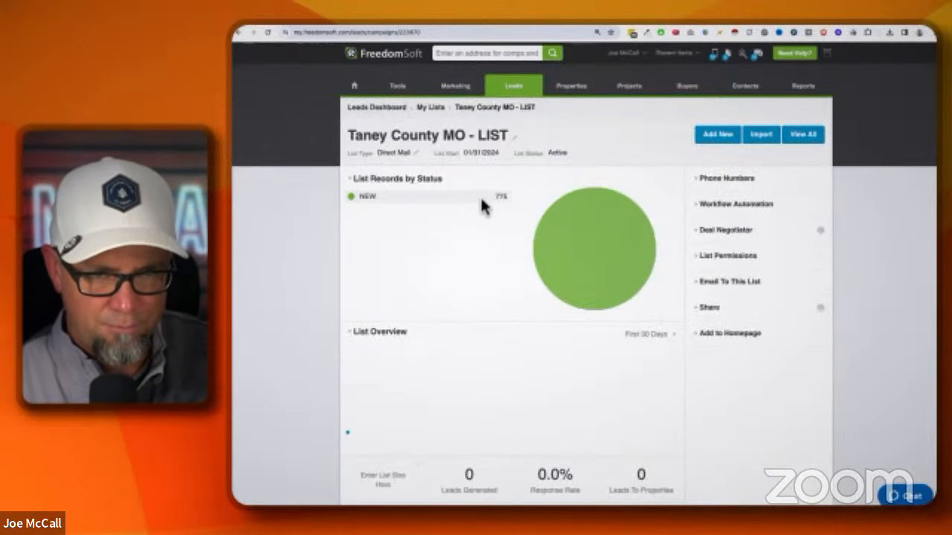
{"action": "left_click", "coordinate": [804, 137]}
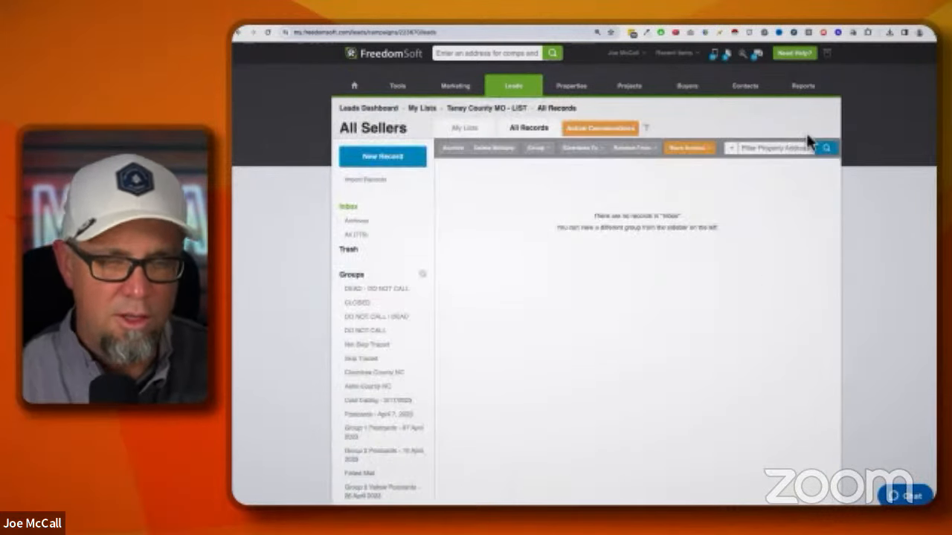
{"action": "left_click", "coordinate": [373, 237]}
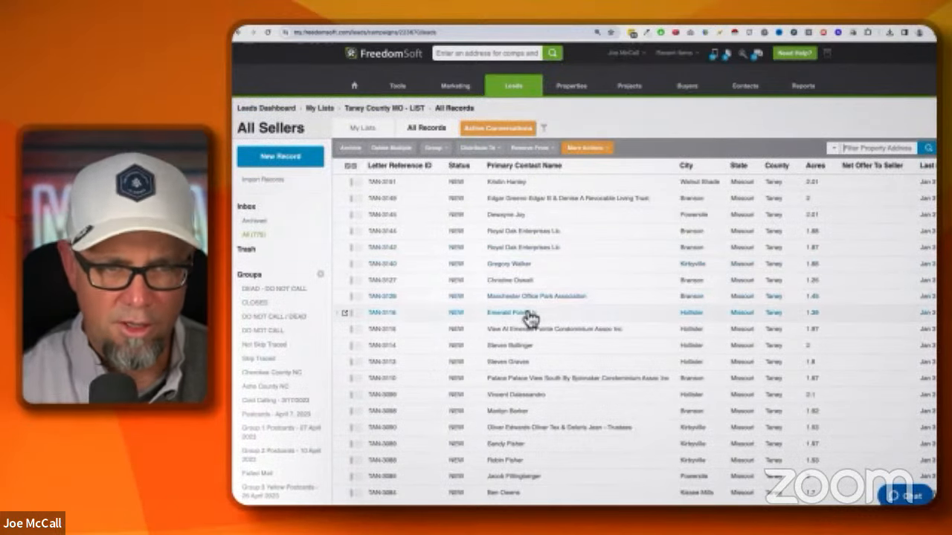
- Open the TAN-3099 lead and review its owner and land details, including the Prycd market value, Prycd offer and acreage
{"action": "left_click", "coordinate": [551, 399]}
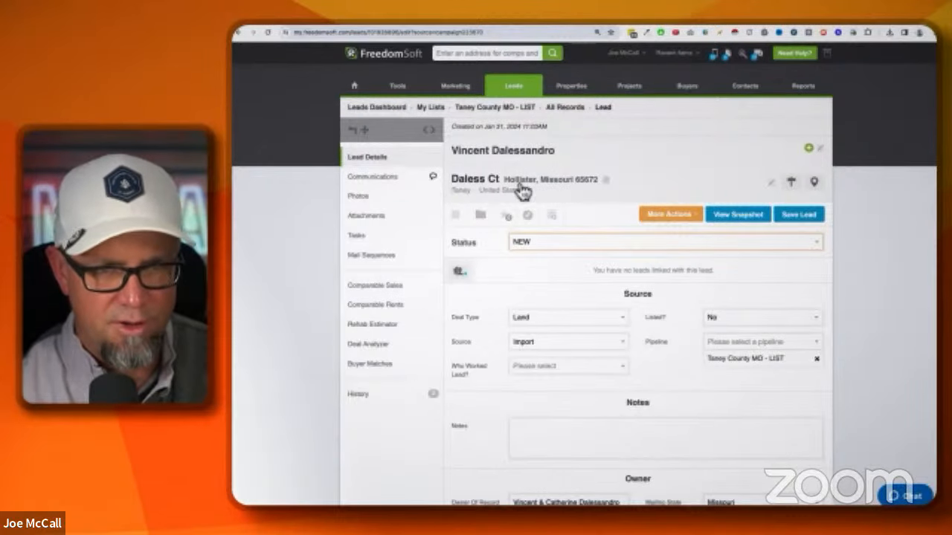
{"action": "scroll", "coordinate": [623, 334], "scroll_direction": "down", "scroll_amount": 5}
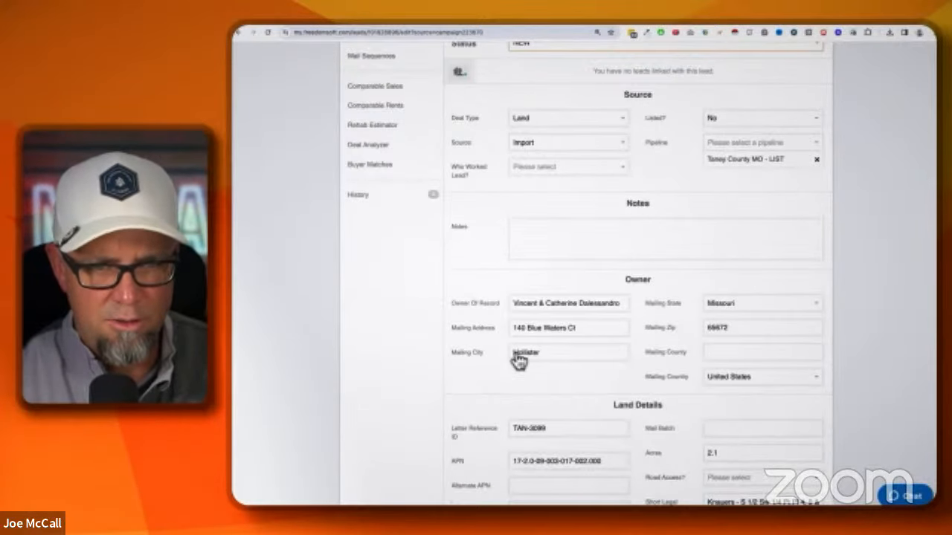
{"action": "scroll", "coordinate": [647, 356], "scroll_direction": "down", "scroll_amount": 4}
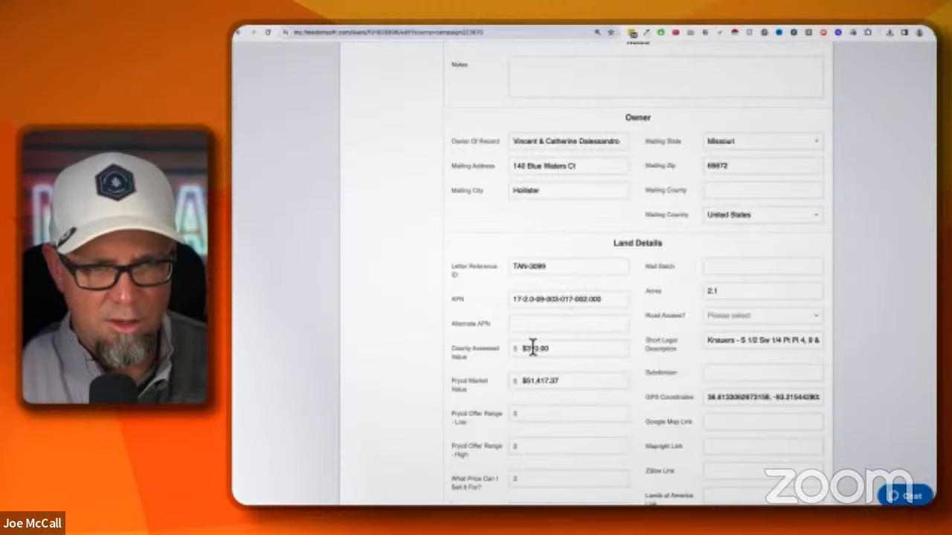
{"action": "scroll", "coordinate": [584, 381], "scroll_direction": "down", "scroll_amount": 3}
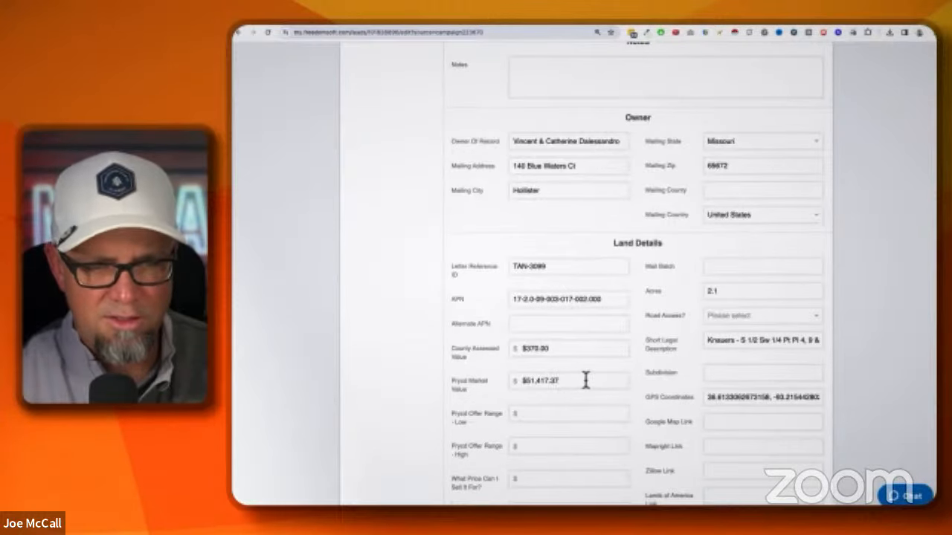
{"action": "double_click", "coordinate": [547, 284]}
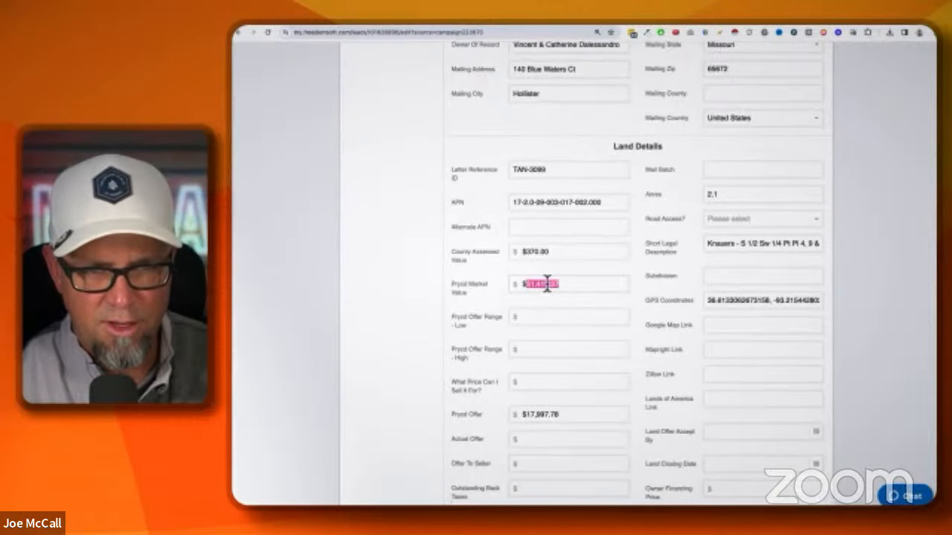
{"action": "double_click", "coordinate": [571, 414]}
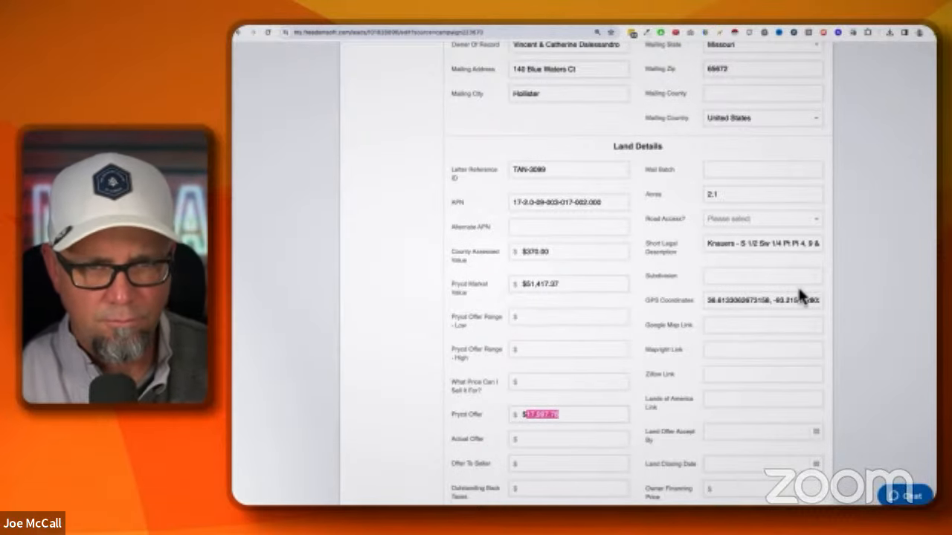
{"action": "left_click", "coordinate": [737, 194]}
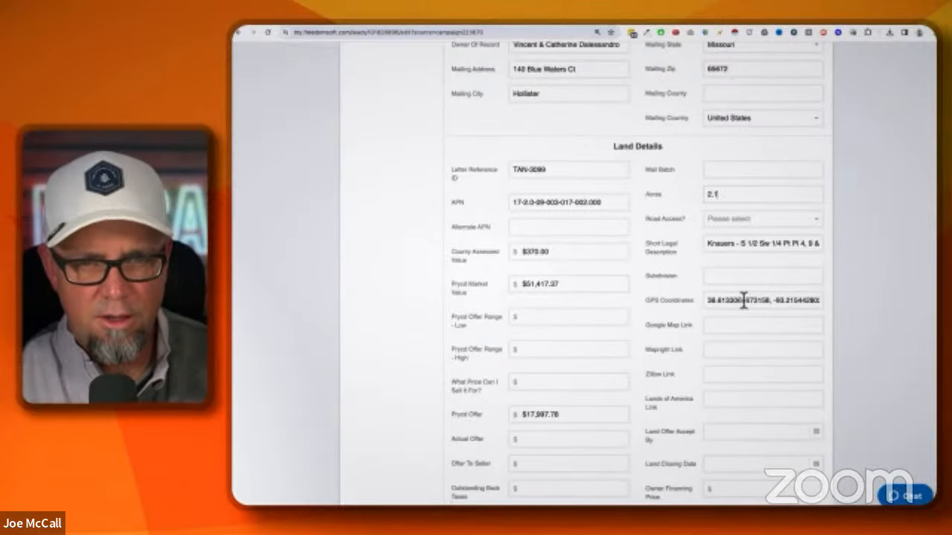
- Look up the lead's GPS coordinates in Google Maps and view the location in satellite imagery
{"action": "triple_click", "coordinate": [744, 300]}
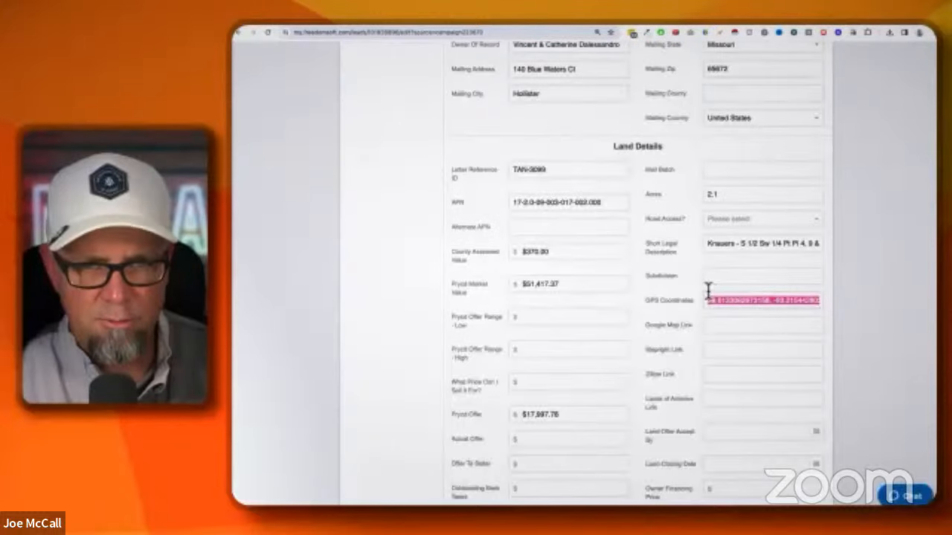
{"action": "left_click", "coordinate": [708, 291]}
{"action": "left_click", "coordinate": [484, 224]}
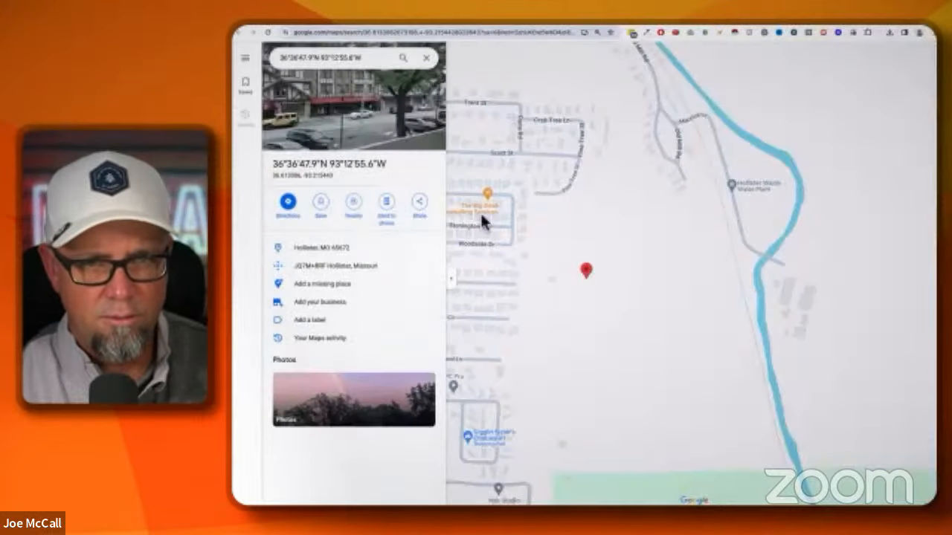
{"action": "left_click_drag", "start_coordinate": [579, 311], "coordinate": [661, 317]}
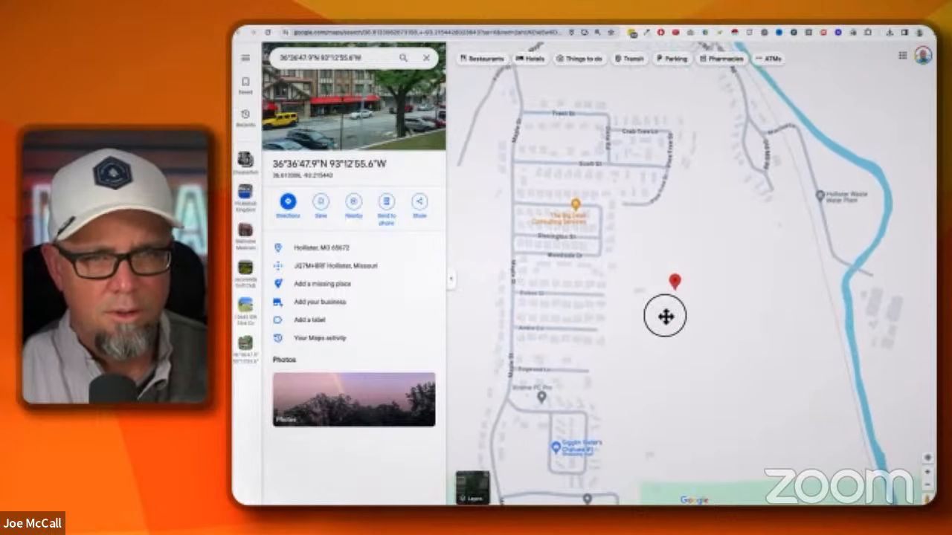
{"action": "left_click", "coordinate": [476, 493]}
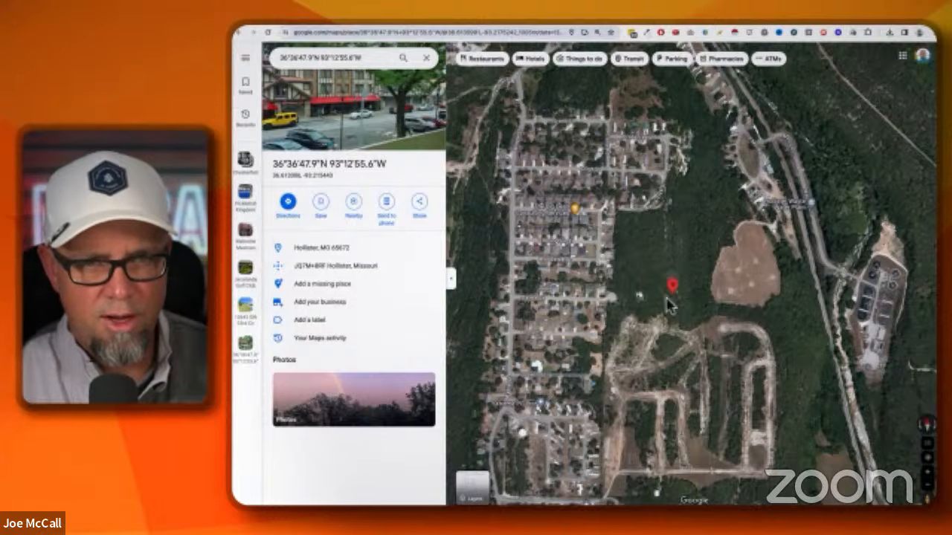
- Examine the land around the pinned parcel up close, comparing the satellite imagery with the road map
{"action": "scroll", "coordinate": [592, 377], "scroll_direction": "up", "scroll_amount": 5}
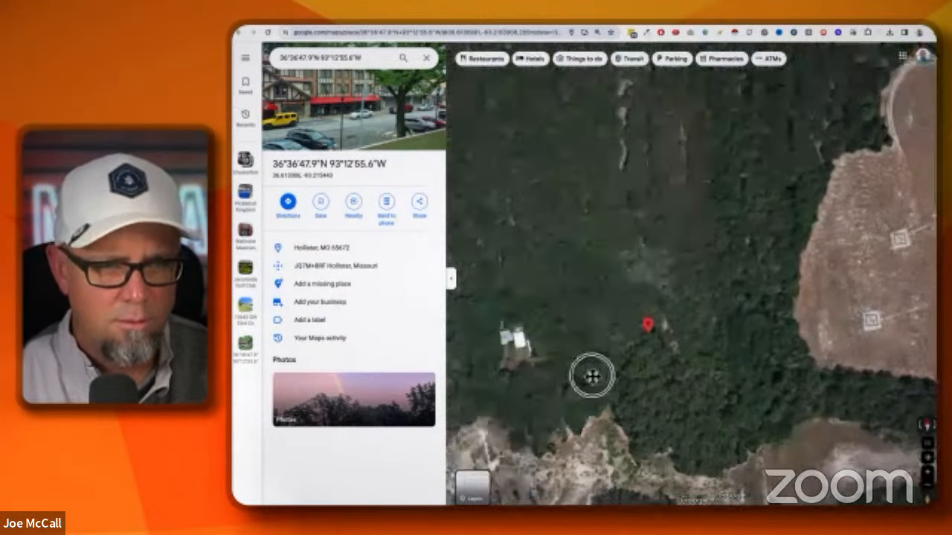
{"action": "left_click_drag", "start_coordinate": [592, 377], "coordinate": [726, 466]}
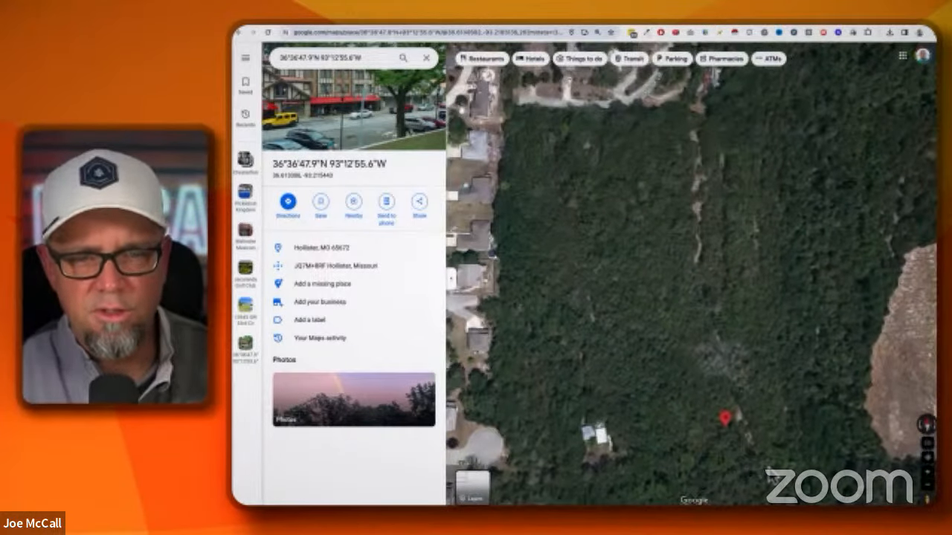
{"action": "left_click", "coordinate": [473, 487]}
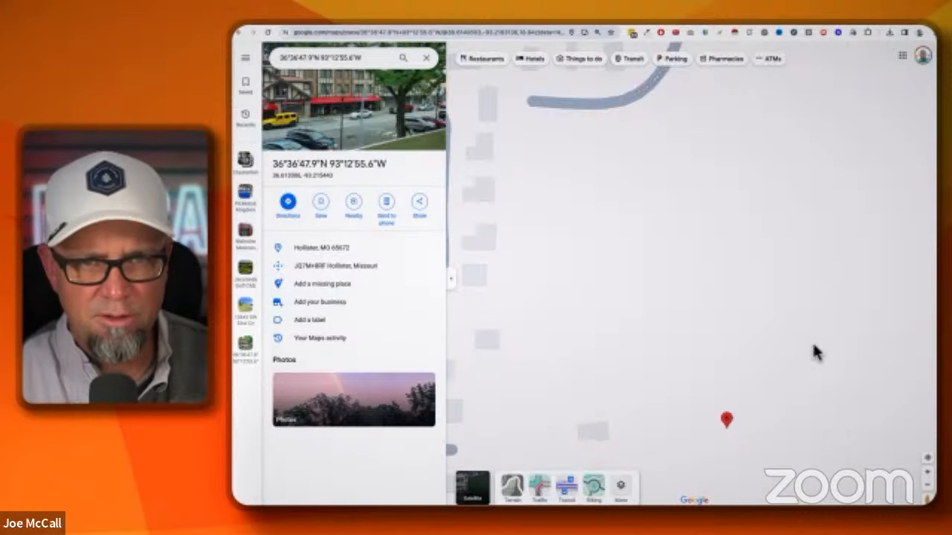
{"action": "left_click", "coordinate": [485, 496]}
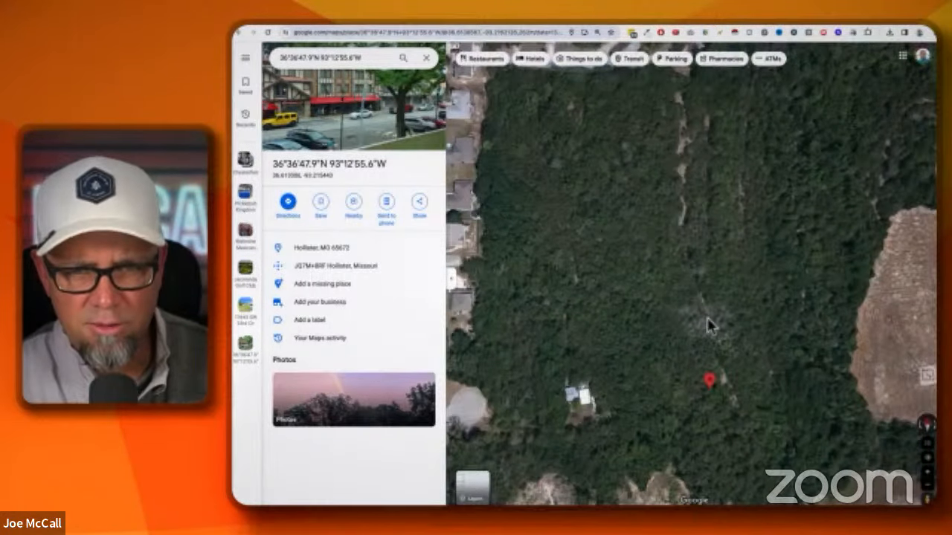
{"action": "scroll", "coordinate": [702, 323], "scroll_direction": "up", "scroll_amount": 3}
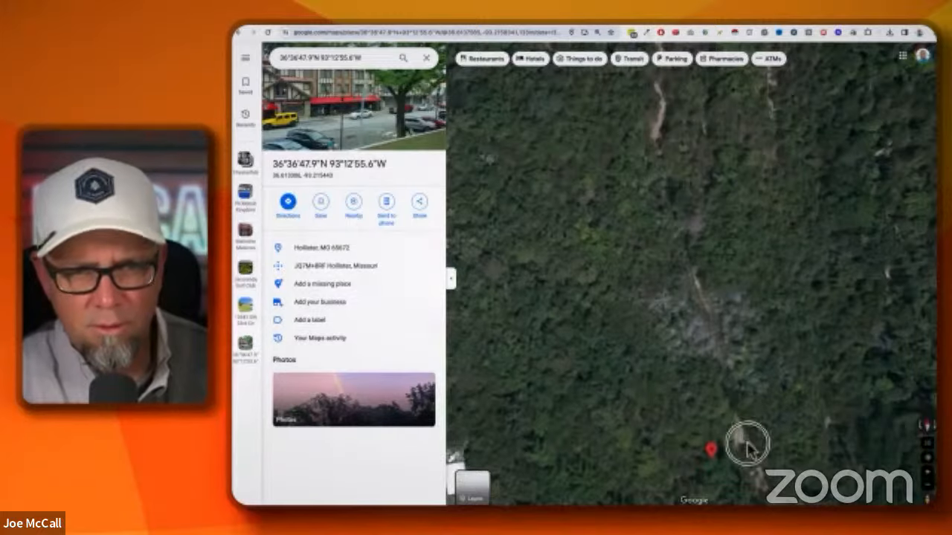
{"action": "left_click_drag", "start_coordinate": [750, 450], "coordinate": [708, 283]}
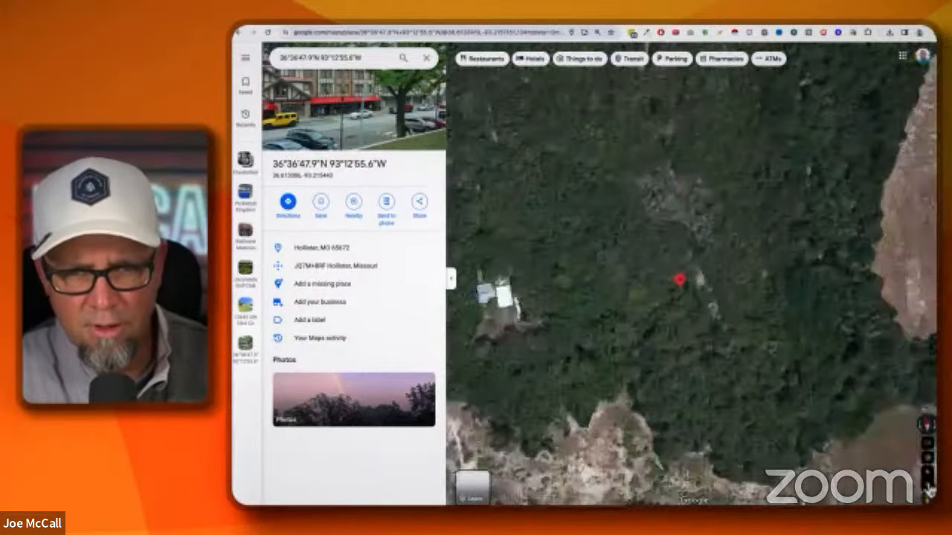
{"action": "left_click", "coordinate": [928, 490]}
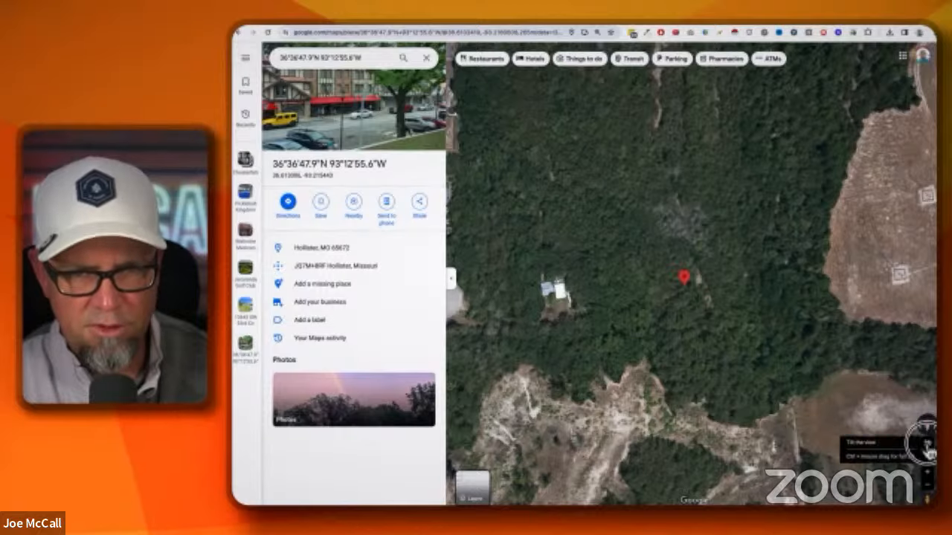
- Inspect the parcel's surroundings and nearby neighborhoods in a tilted 3D view from several directions, and close the map to return to the lead
{"action": "left_click", "coordinate": [927, 446]}
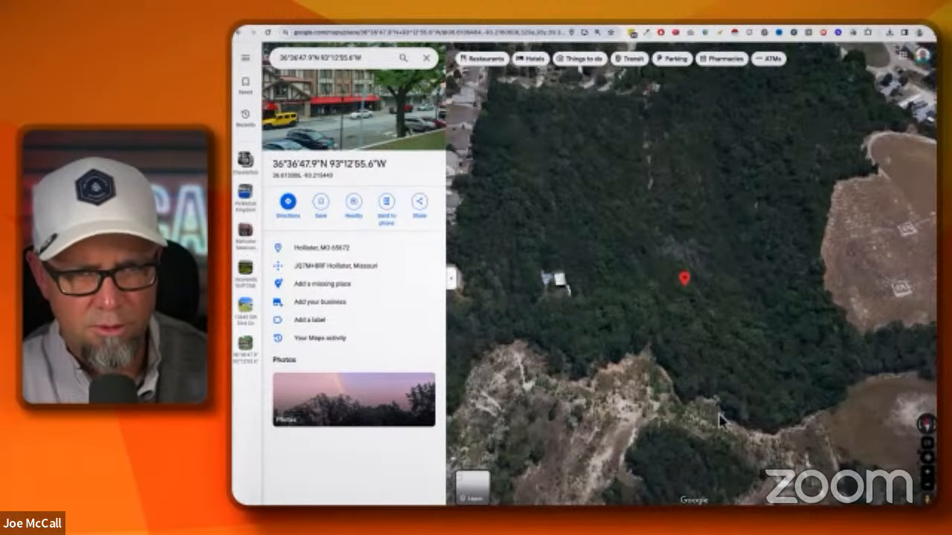
{"action": "left_click_drag", "start_coordinate": [721, 421], "coordinate": [720, 410]}
{"action": "left_click_drag", "start_coordinate": [718, 366], "coordinate": [658, 322]}
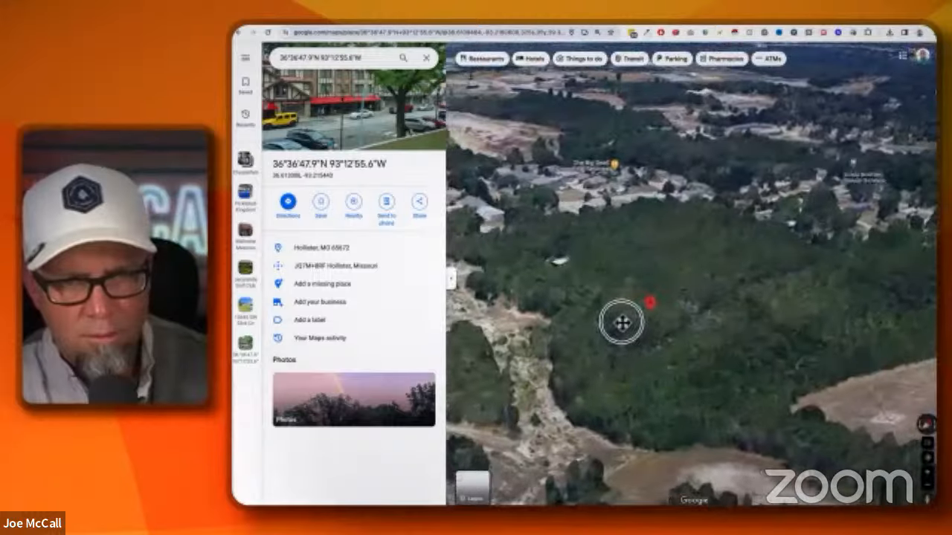
{"action": "left_click_drag", "start_coordinate": [601, 314], "coordinate": [895, 320]}
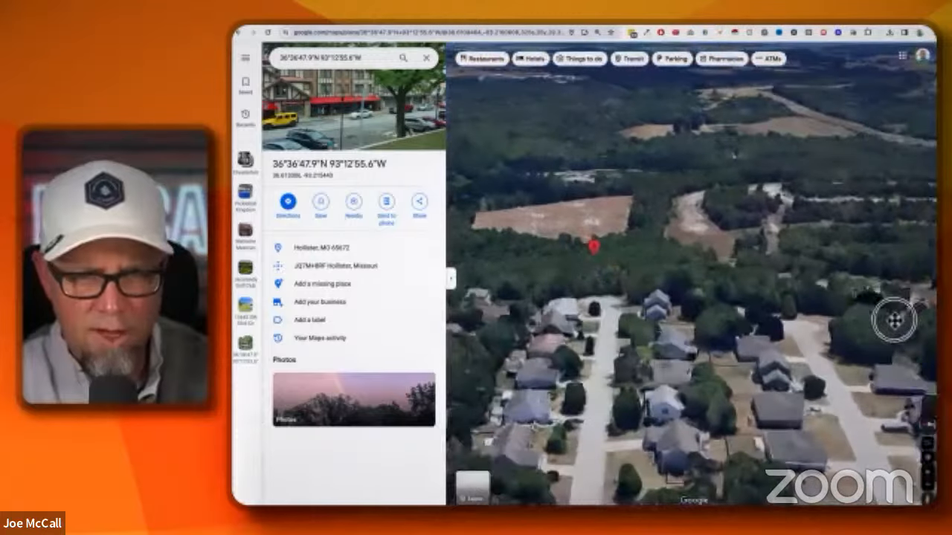
{"action": "left_click_drag", "start_coordinate": [545, 377], "coordinate": [595, 373]}
{"action": "mouse_move", "coordinate": [644, 404]}
{"action": "left_mouse_down"}
{"action": "mouse_move", "coordinate": [605, 385]}
{"action": "mouse_move", "coordinate": [638, 418]}
{"action": "left_mouse_up"}
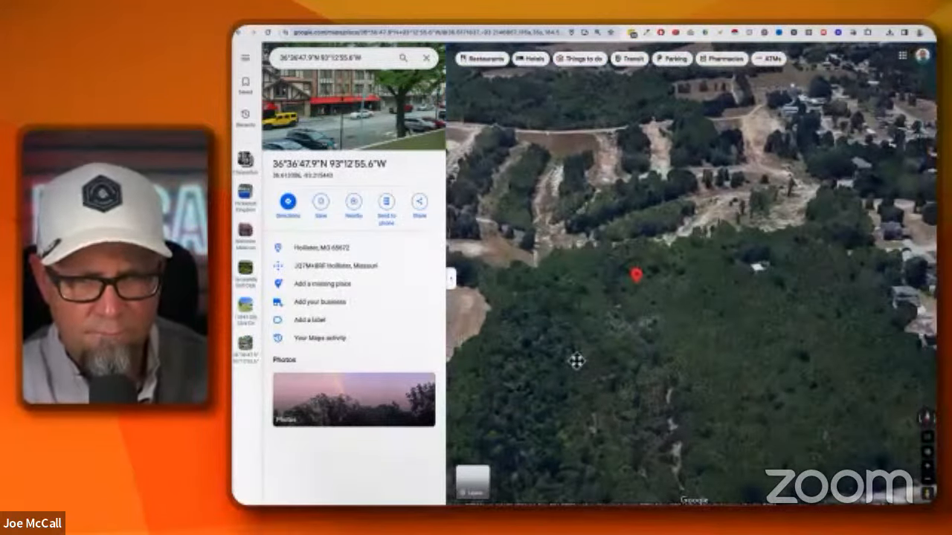
{"action": "left_click_drag", "start_coordinate": [582, 376], "coordinate": [563, 364]}
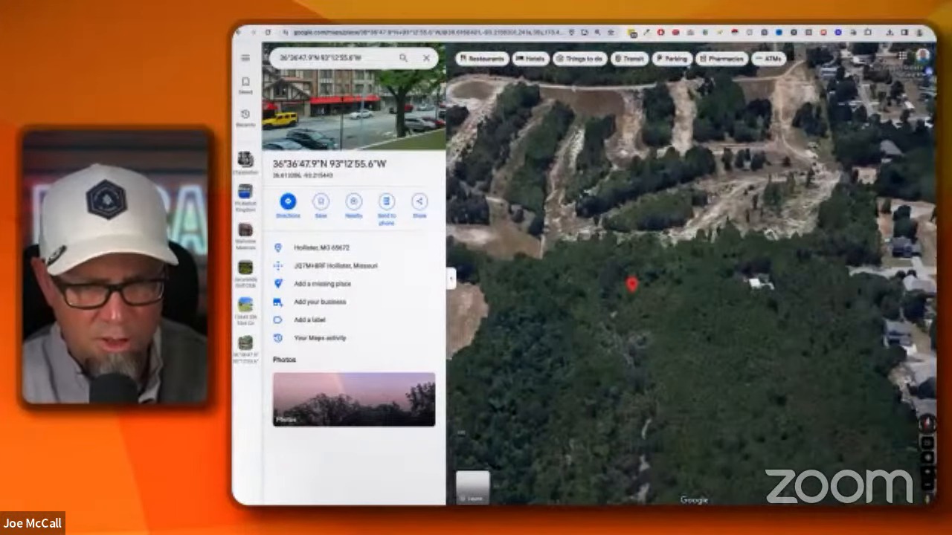
{"action": "left_click_drag", "start_coordinate": [684, 461], "coordinate": [691, 371]}
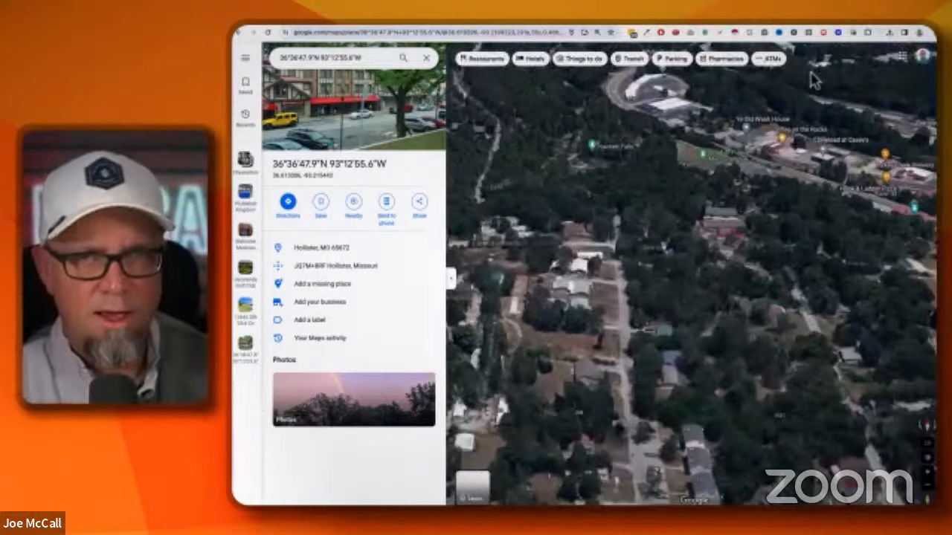
{"action": "key", "text": "ctrl+w"}
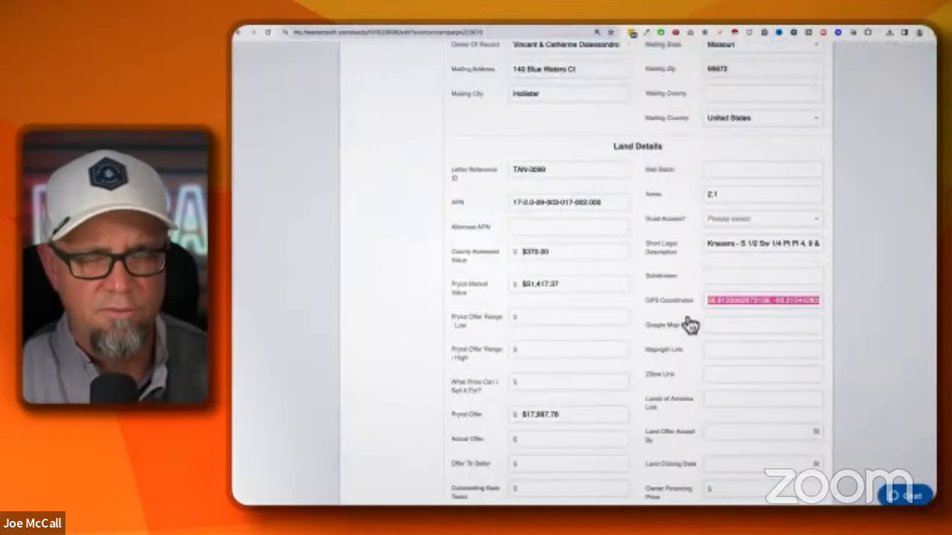
- Review the TAN-3099 lead's owner and land details again, highlighting its letter reference ID, APN and GPS coordinates
{"action": "scroll", "coordinate": [686, 325], "scroll_direction": "up", "scroll_amount": 10}
{"action": "scroll", "coordinate": [677, 331], "scroll_direction": "down", "scroll_amount": 4}
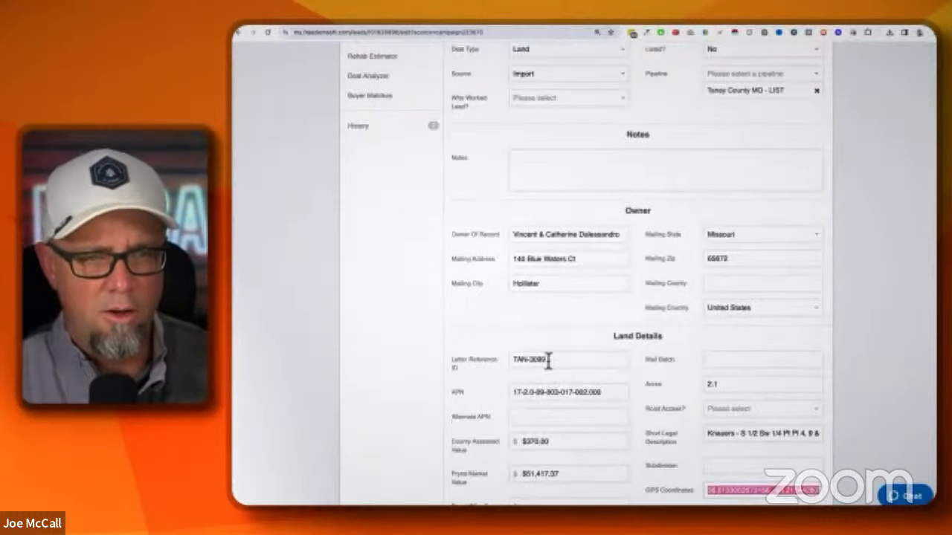
{"action": "triple_click", "coordinate": [553, 360]}
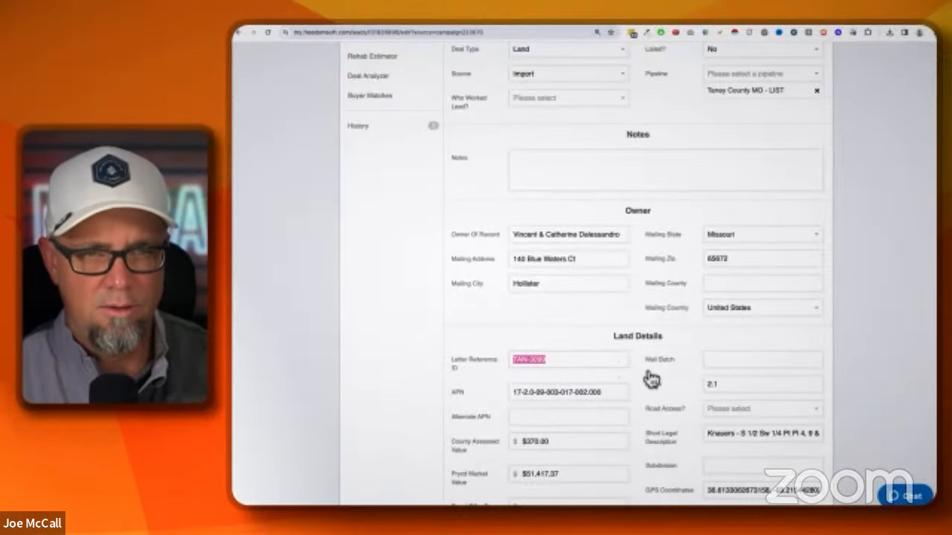
{"action": "scroll", "coordinate": [651, 379], "scroll_direction": "up", "scroll_amount": 5}
{"action": "scroll", "coordinate": [587, 327], "scroll_direction": "down", "scroll_amount": 6}
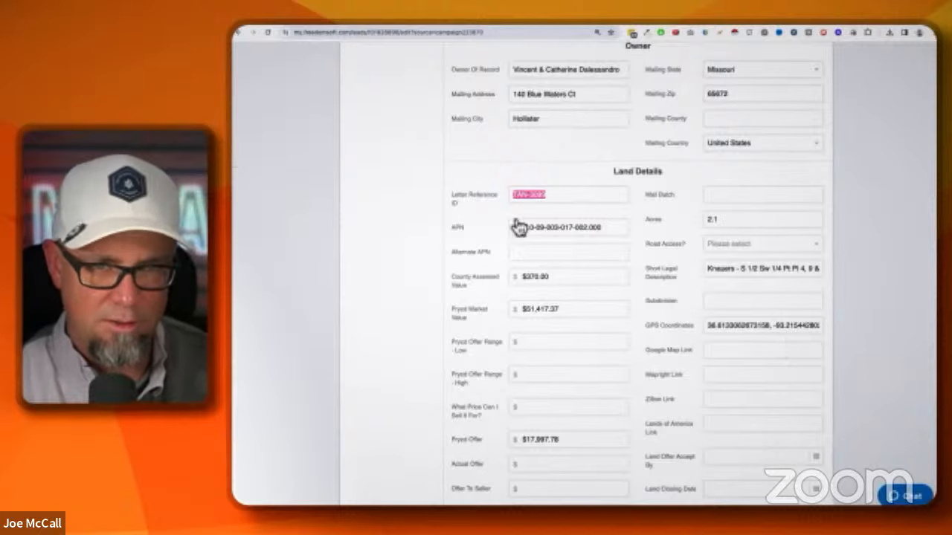
{"action": "triple_click", "coordinate": [561, 229]}
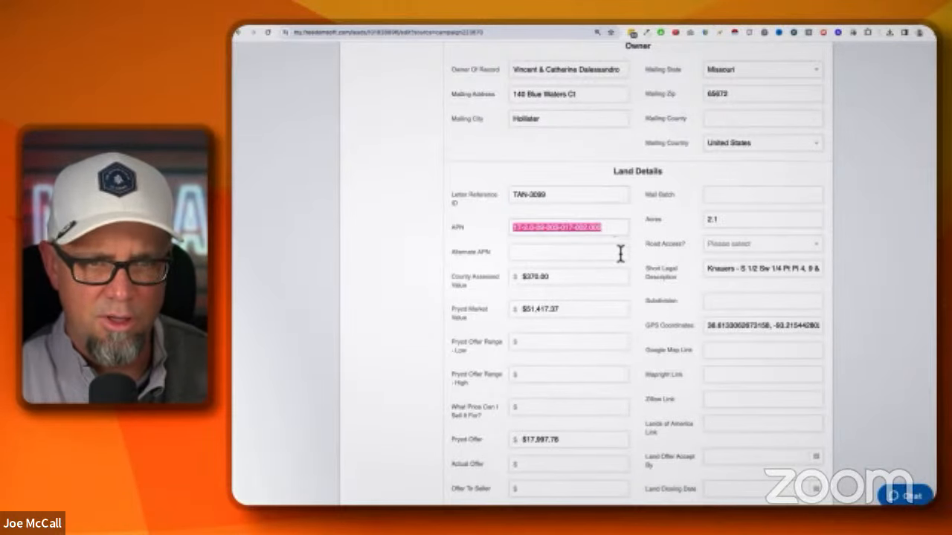
{"action": "triple_click", "coordinate": [742, 325]}
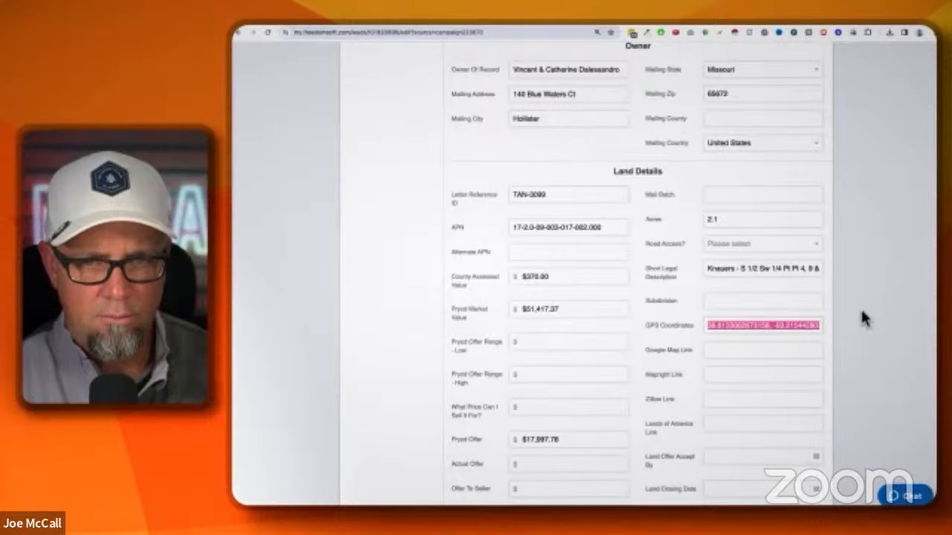
{"action": "scroll", "coordinate": [860, 318], "scroll_direction": "up", "scroll_amount": 5}
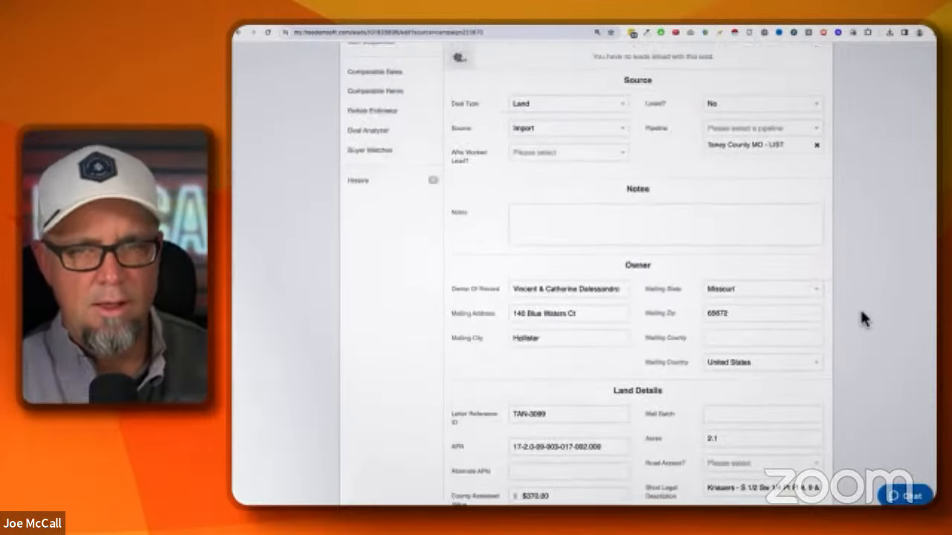
{"action": "scroll", "coordinate": [860, 314], "scroll_direction": "up", "scroll_amount": 3}
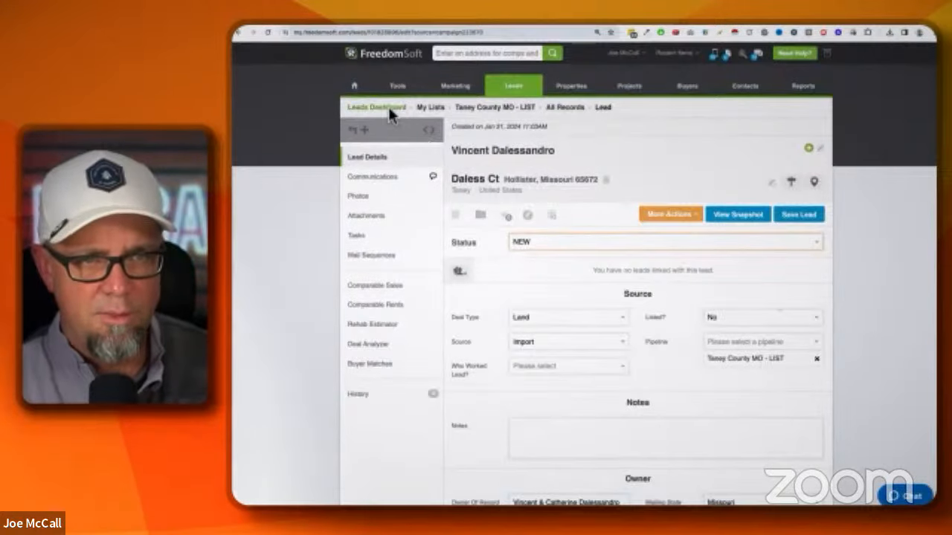
- Return to the Taney County MO - LIST, show all its records and select every one across all pages
{"action": "left_click", "coordinate": [494, 108]}
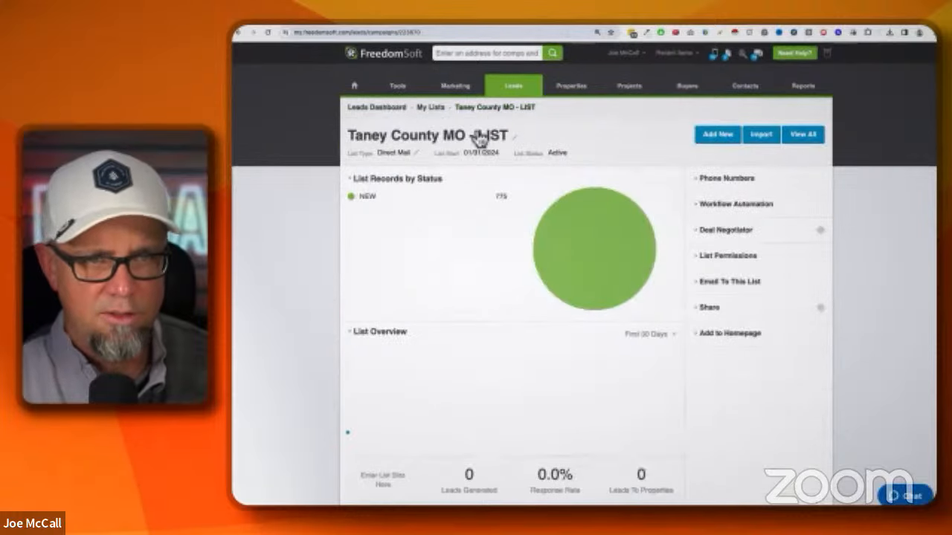
{"action": "left_click", "coordinate": [811, 139]}
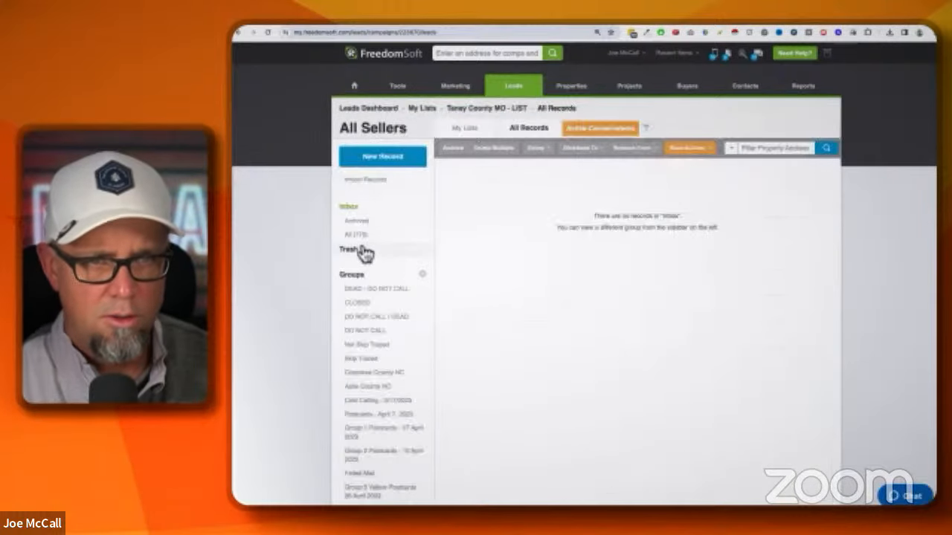
{"action": "left_click", "coordinate": [361, 235]}
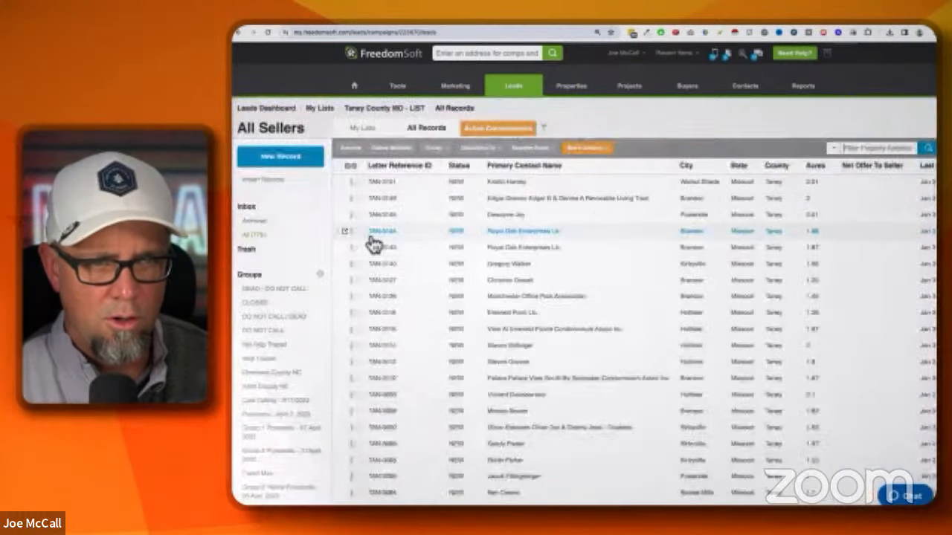
{"action": "left_click", "coordinate": [350, 165]}
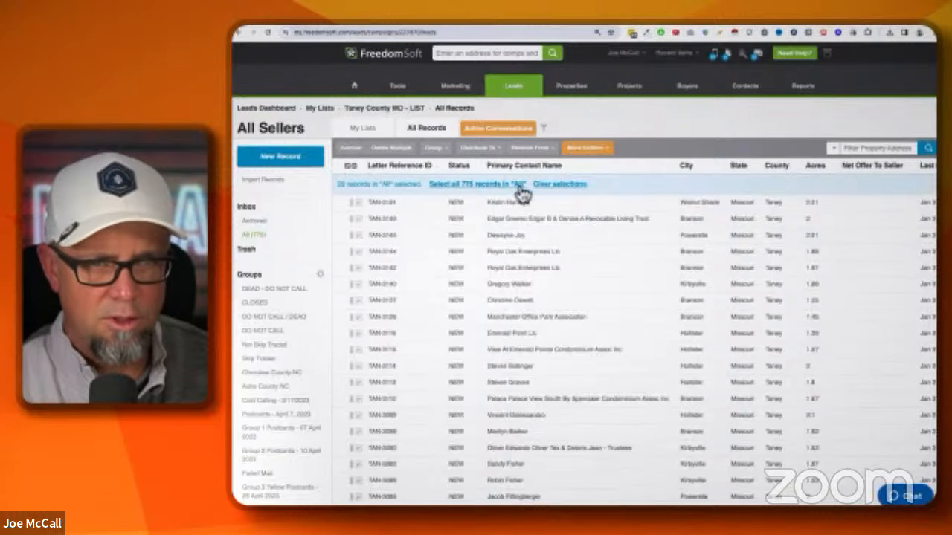
{"action": "left_click", "coordinate": [473, 186]}
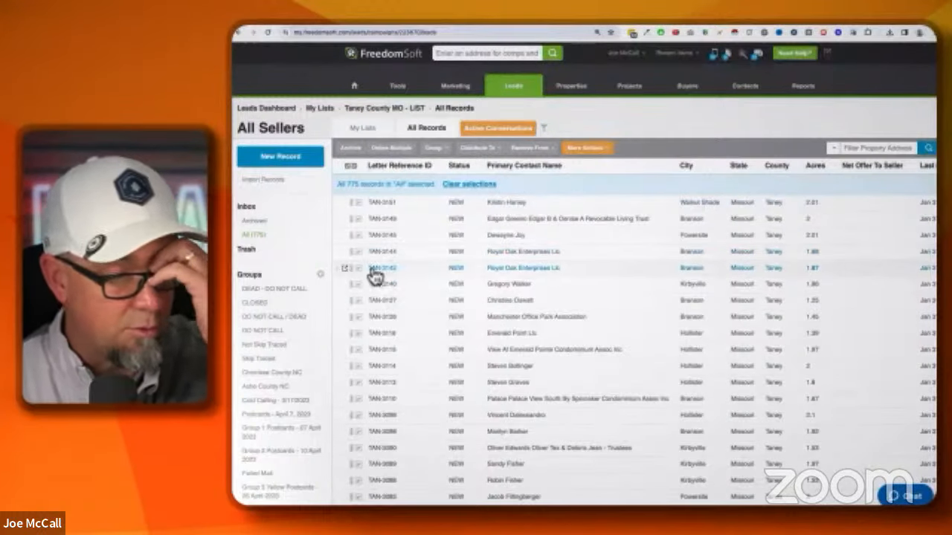
- Create a new record group named "Third Notice Postcard - 31 Jan 2024" and save it
{"action": "left_click", "coordinate": [320, 273]}
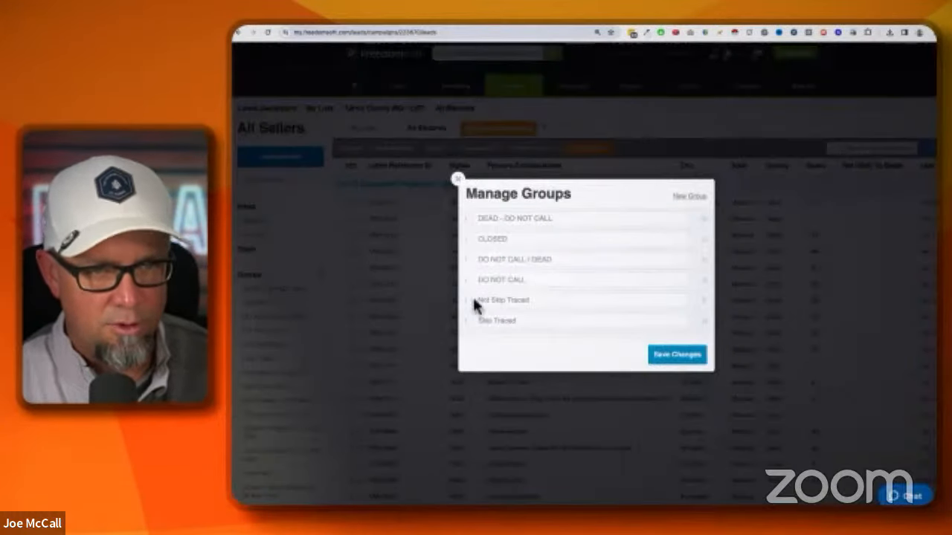
{"action": "scroll", "coordinate": [568, 309], "scroll_direction": "down", "scroll_amount": 5}
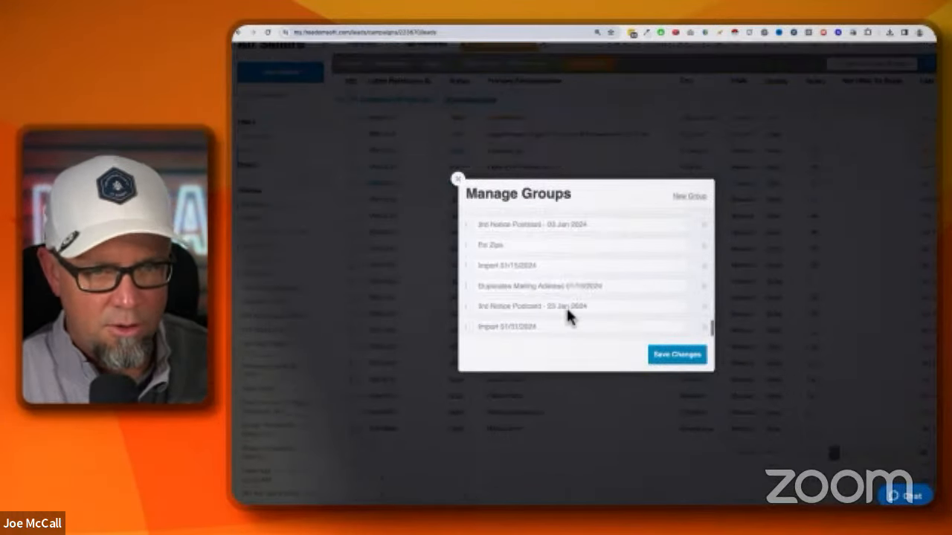
{"action": "left_click", "coordinate": [690, 197]}
{"action": "type", "text": "Third N"}
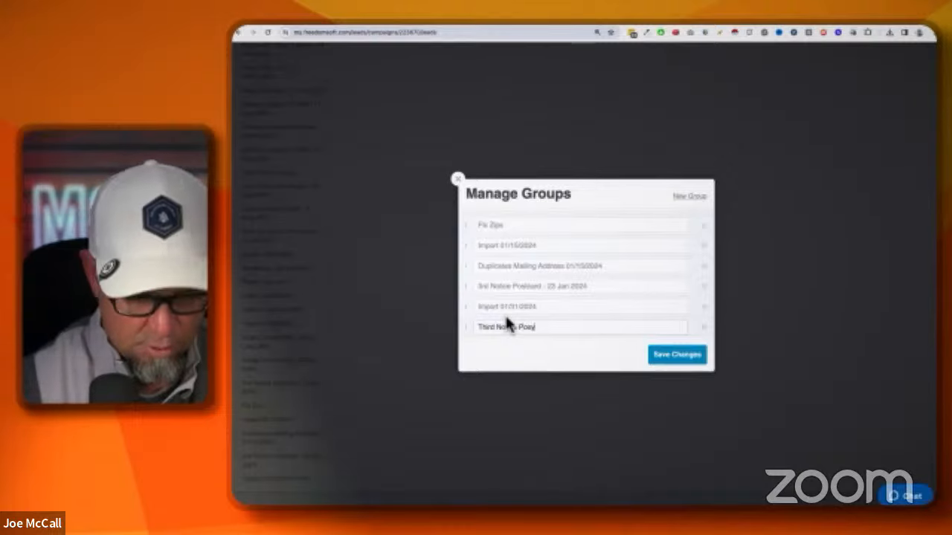
{"action": "type", "text": "otice Postcard"}
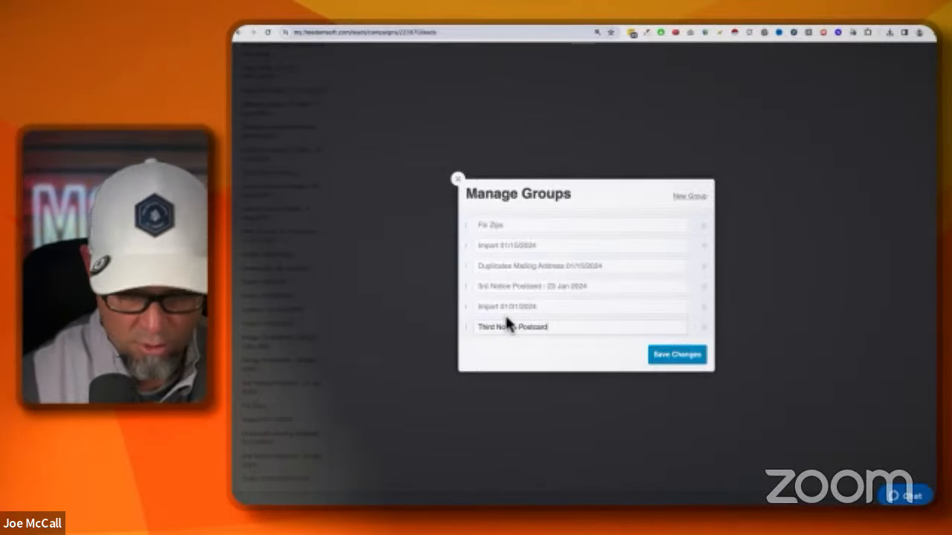
{"action": "type", "text": " - 31 Jan 2024"}
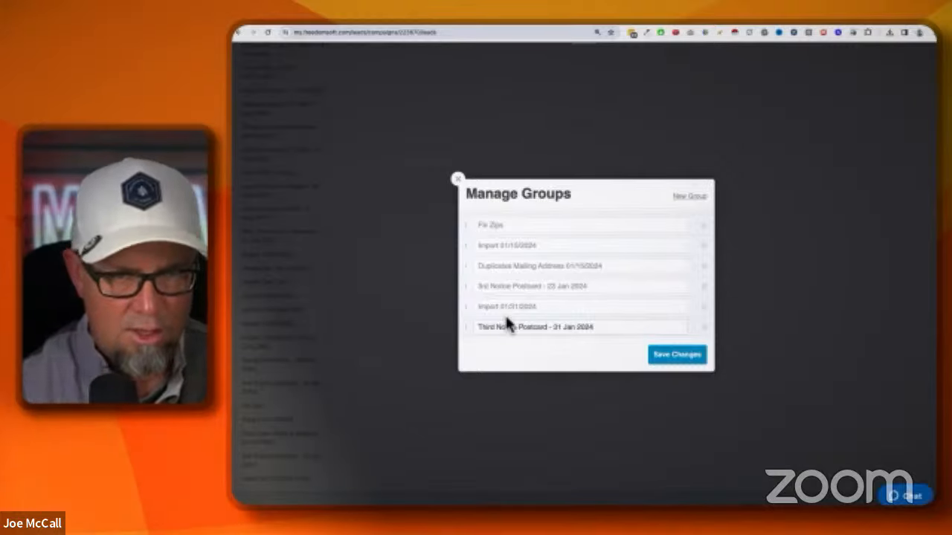
{"action": "left_click", "coordinate": [678, 356]}
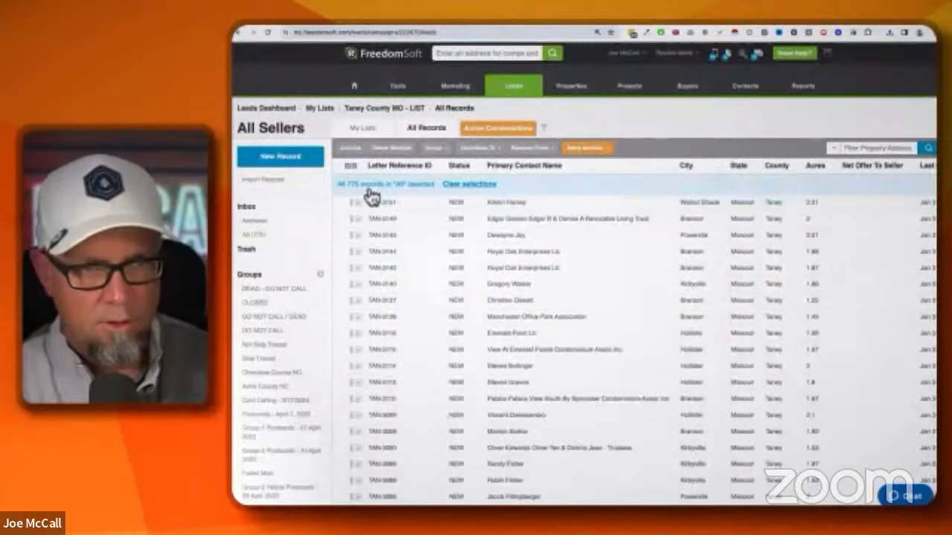
- Assign all selected Taney County records to the Third Notice Postcard - 31 Jan 2024 group
{"action": "left_click", "coordinate": [476, 149]}
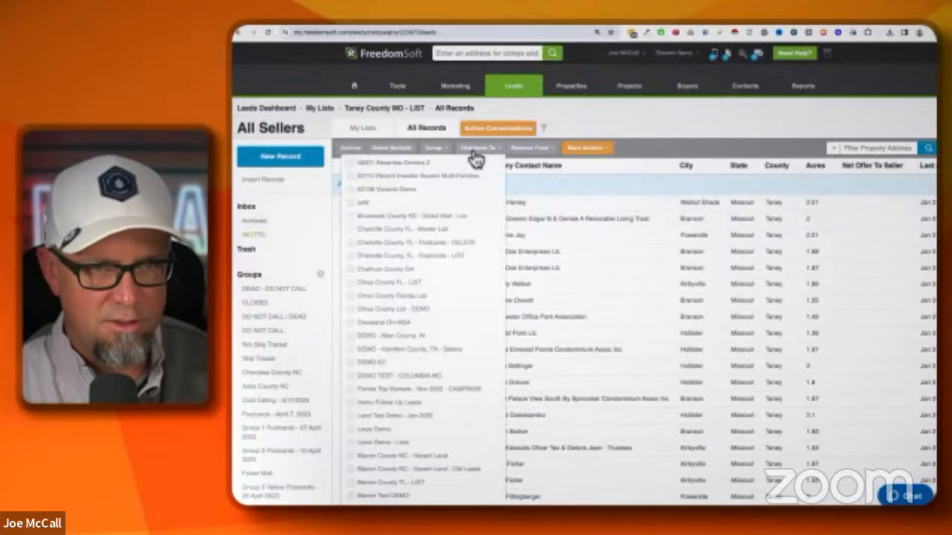
{"action": "left_click", "coordinate": [476, 151]}
{"action": "left_click", "coordinate": [478, 152]}
{"action": "left_click", "coordinate": [526, 147]}
{"action": "left_click", "coordinate": [467, 149]}
{"action": "left_click", "coordinate": [433, 149]}
{"action": "mouse_move", "coordinate": [415, 170]}
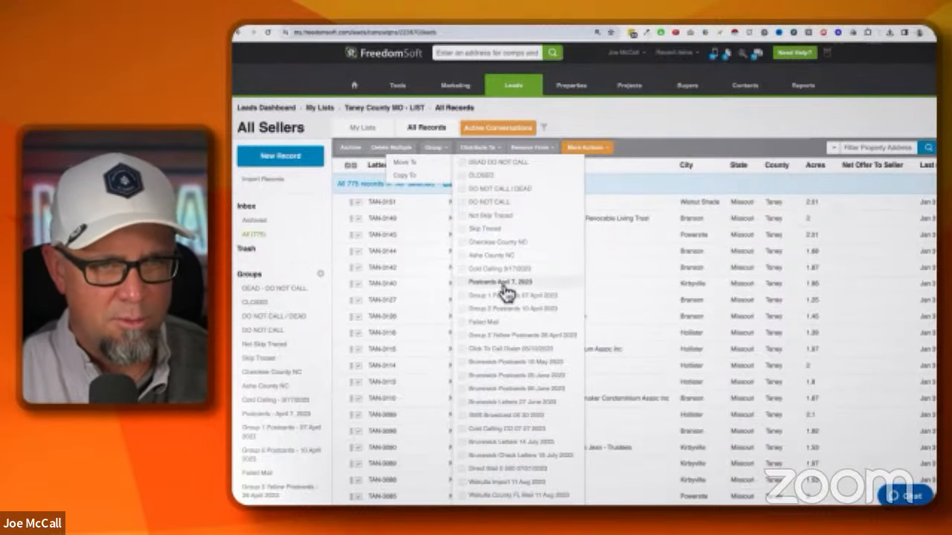
{"action": "scroll", "coordinate": [478, 298], "scroll_direction": "down", "scroll_amount": 3}
{"action": "scroll", "coordinate": [506, 292], "scroll_direction": "down", "scroll_amount": 3}
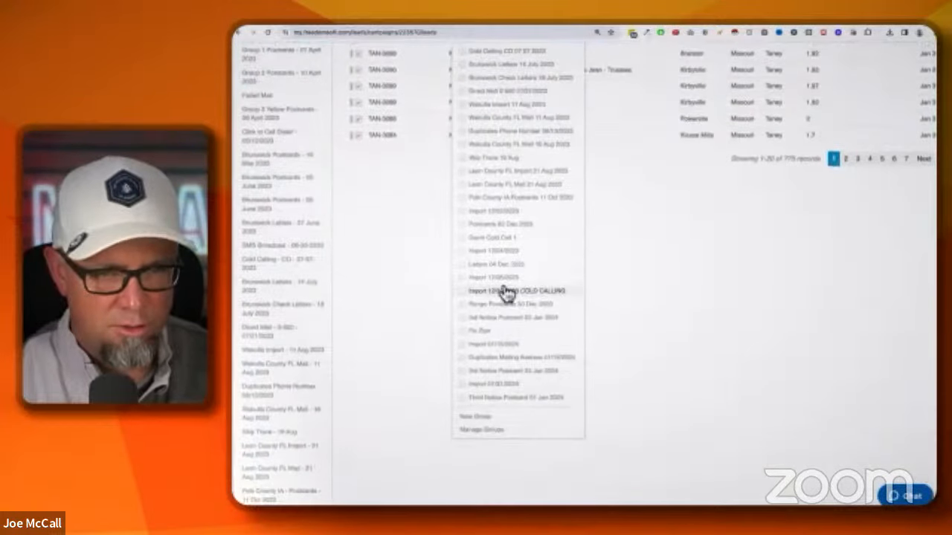
{"action": "left_click", "coordinate": [461, 399]}
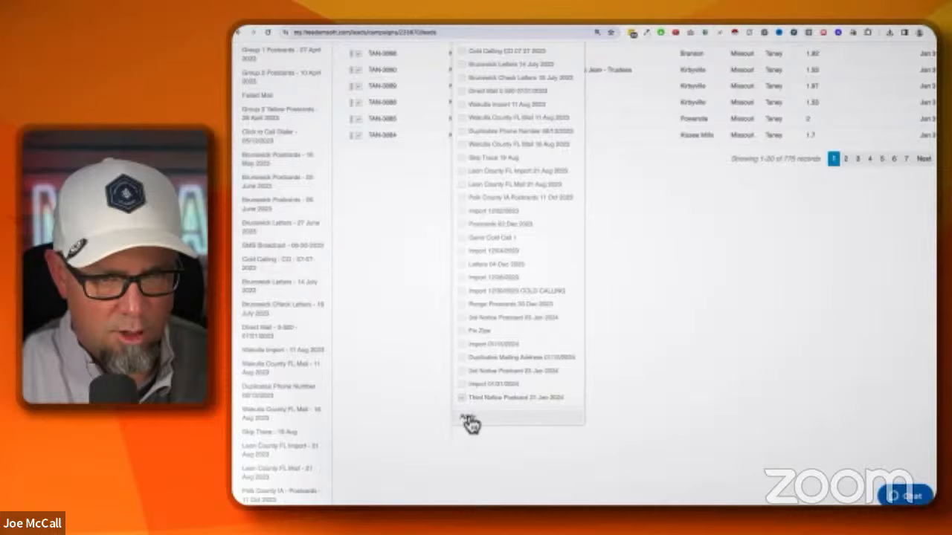
{"action": "scroll", "coordinate": [661, 299], "scroll_direction": "up", "scroll_amount": 5}
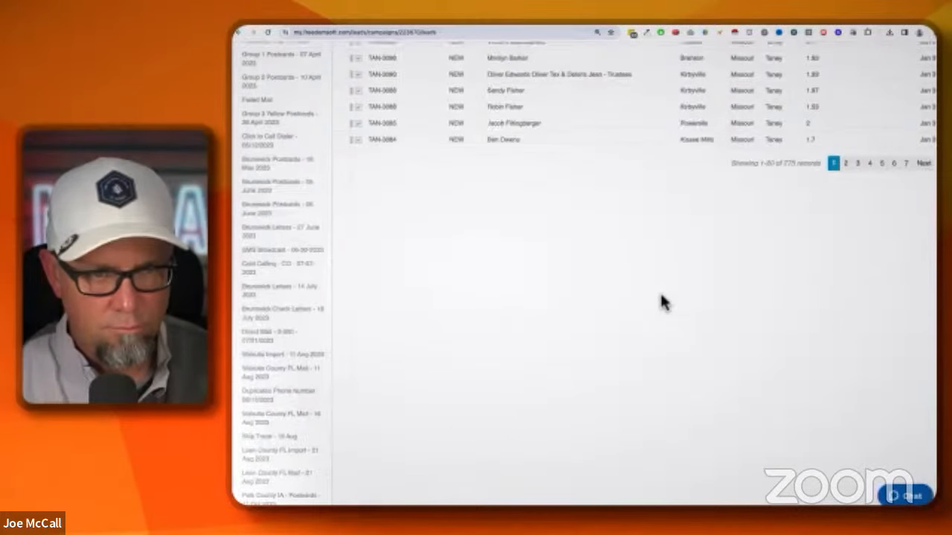
{"action": "scroll", "coordinate": [589, 299], "scroll_direction": "up", "scroll_amount": 1}
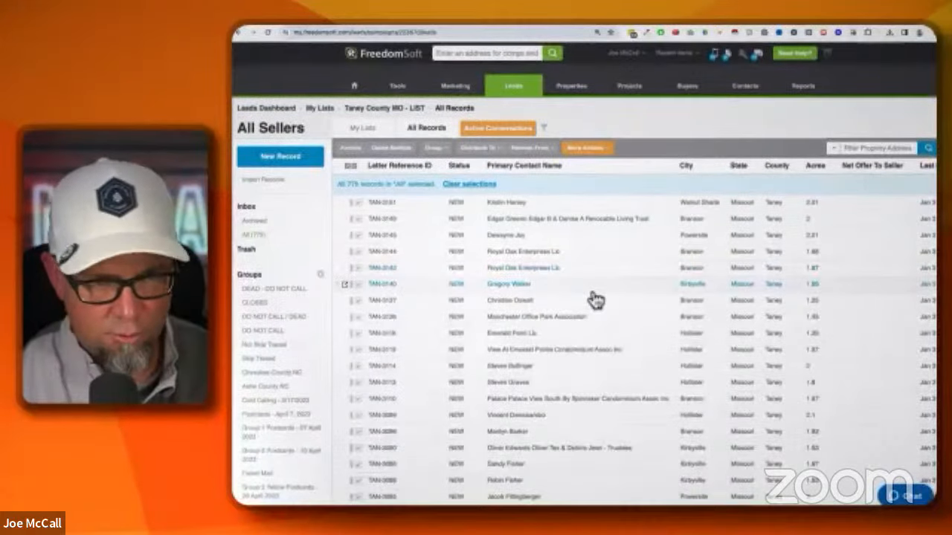
- Set up a direct mail send for the selected records with the Third Notice Postcard - Taney County MO sequence, and preview both sides of the postcard
{"action": "left_click", "coordinate": [585, 149]}
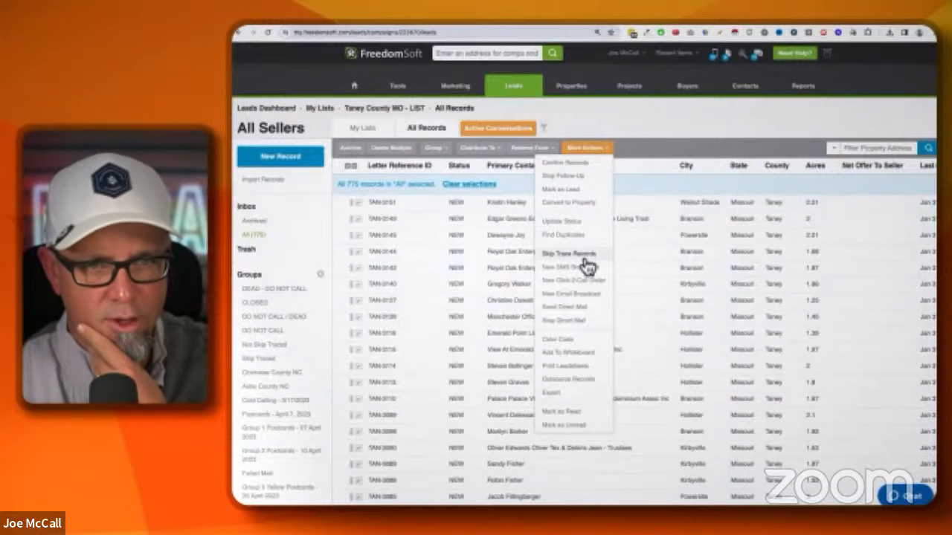
{"action": "left_click", "coordinate": [583, 311]}
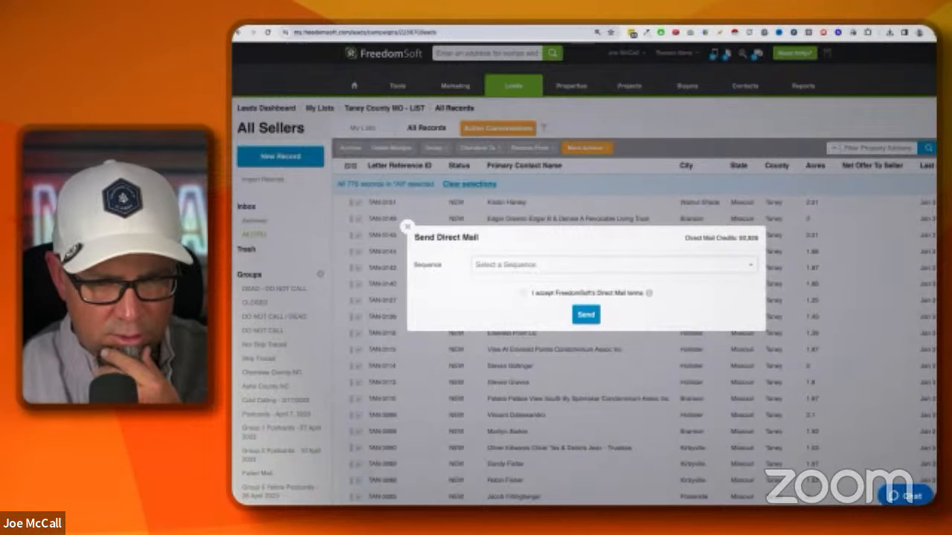
{"action": "left_click", "coordinate": [515, 277]}
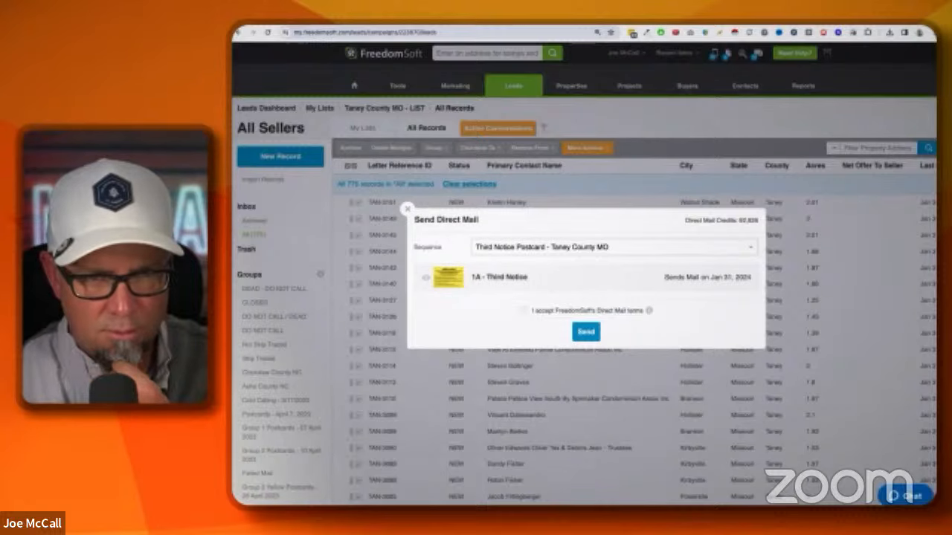
{"action": "left_click", "coordinate": [451, 285]}
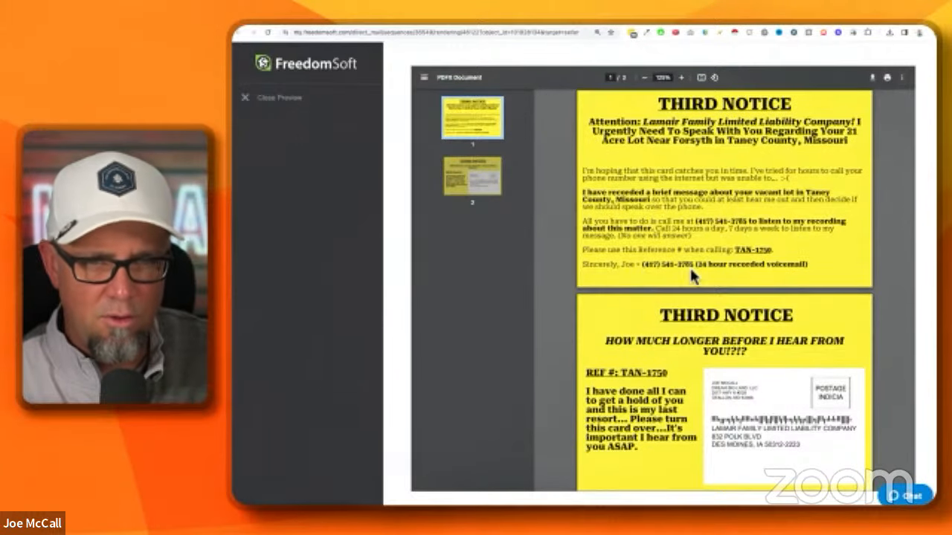
{"action": "scroll", "coordinate": [718, 360], "scroll_direction": "down", "scroll_amount": 1}
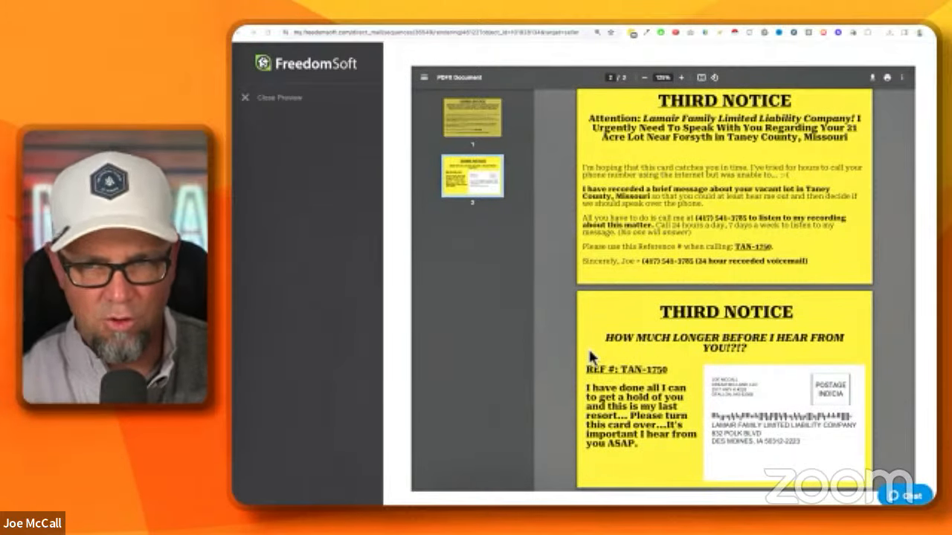
- Search Google in a new tab for "third notice postcard" and look through the web results
{"action": "left_click", "coordinate": [911, 28]}
{"action": "type", "text": "third notice postcard"}
{"action": "key", "text": "Return"}
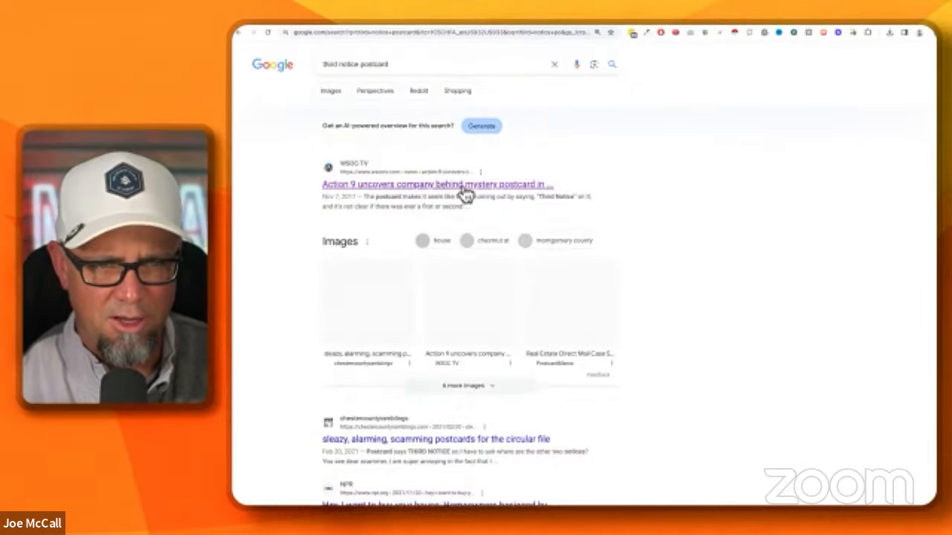
{"action": "scroll", "coordinate": [469, 252], "scroll_direction": "down", "scroll_amount": 2}
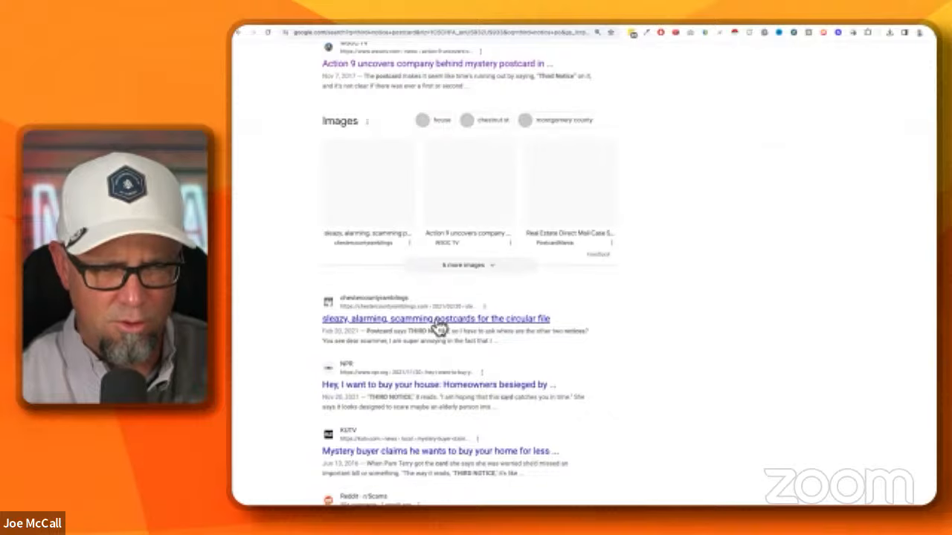
- Browse the image results for third notice postcards, enlarging the X.com example and the yellow Reddit example
{"action": "key", "text": "ctrl+Tab"}
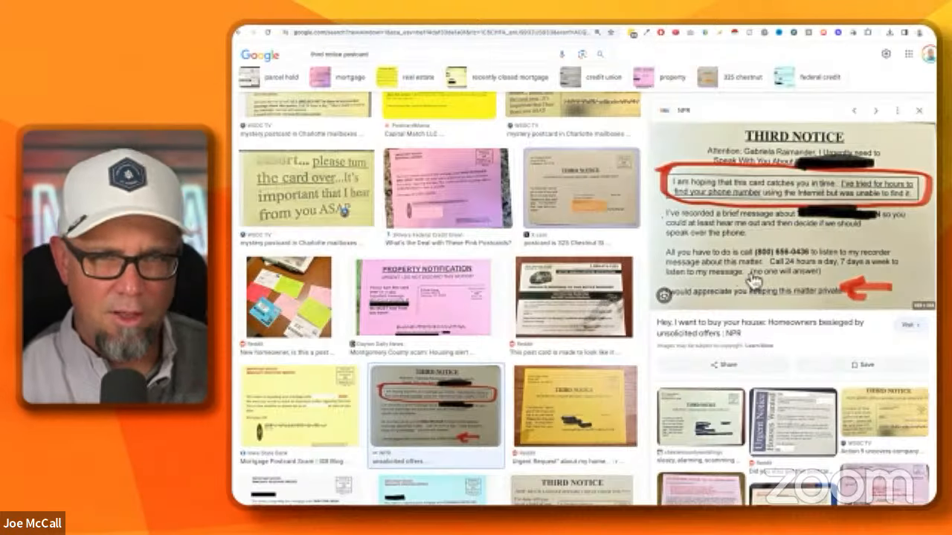
{"action": "left_click", "coordinate": [577, 211]}
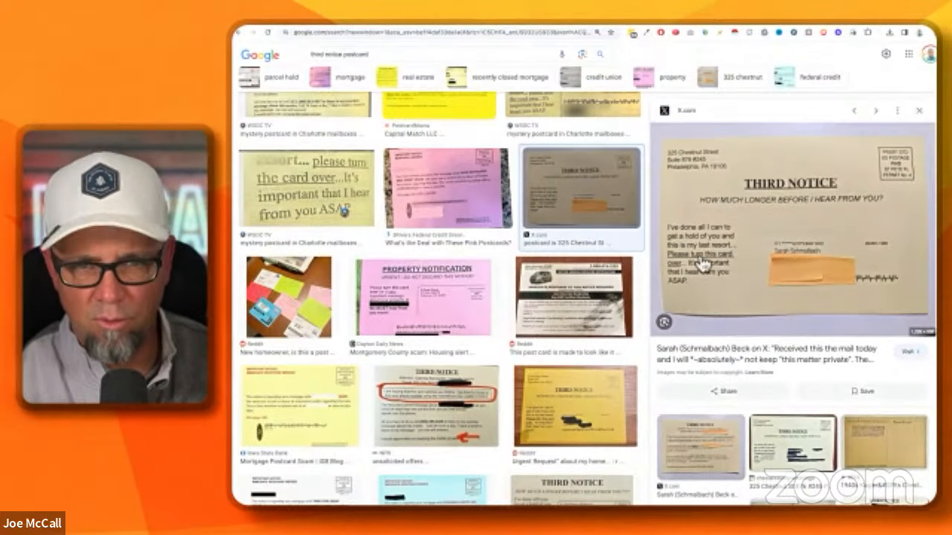
{"action": "scroll", "coordinate": [576, 311], "scroll_direction": "down", "scroll_amount": 5}
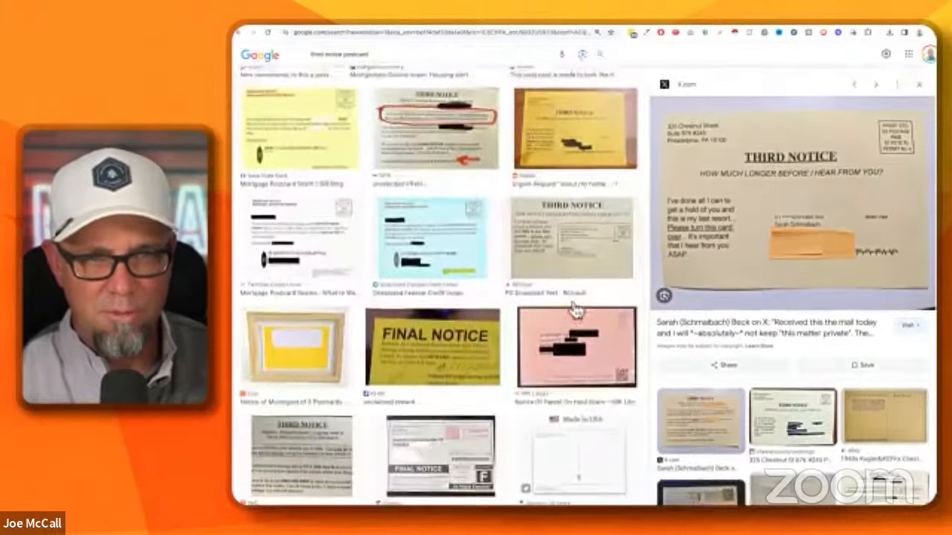
{"action": "scroll", "coordinate": [576, 311], "scroll_direction": "up", "scroll_amount": 2}
{"action": "left_click", "coordinate": [559, 191]}
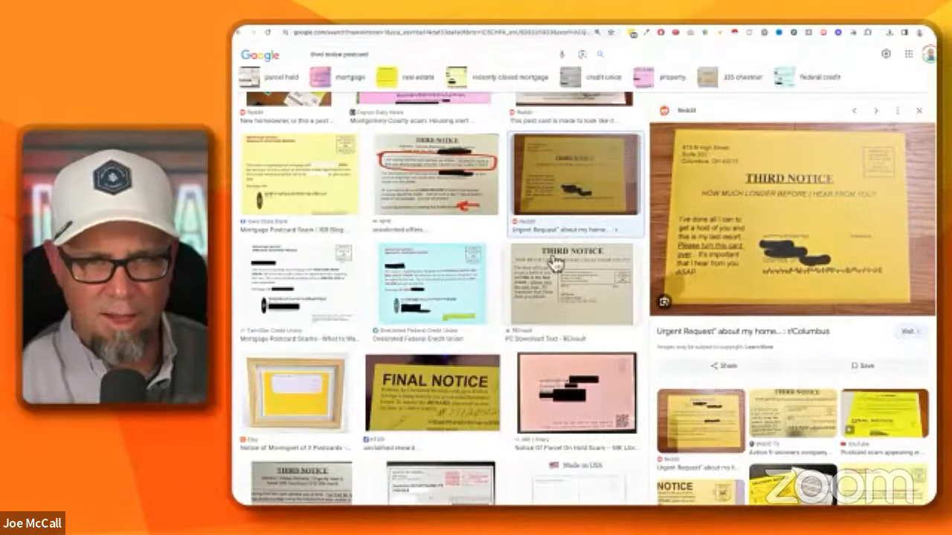
- Browse further third notice postcard image results and enlarge the two WSOC TV mystery postcard examples showing the card's front and back
{"action": "scroll", "coordinate": [558, 399], "scroll_direction": "down", "scroll_amount": 2}
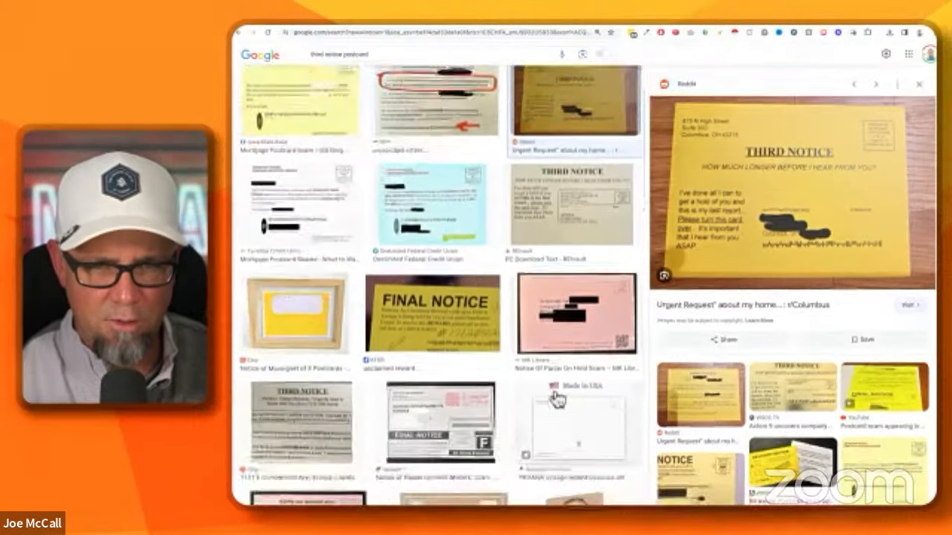
{"action": "scroll", "coordinate": [558, 395], "scroll_direction": "down", "scroll_amount": 2}
{"action": "scroll", "coordinate": [559, 394], "scroll_direction": "down", "scroll_amount": 3}
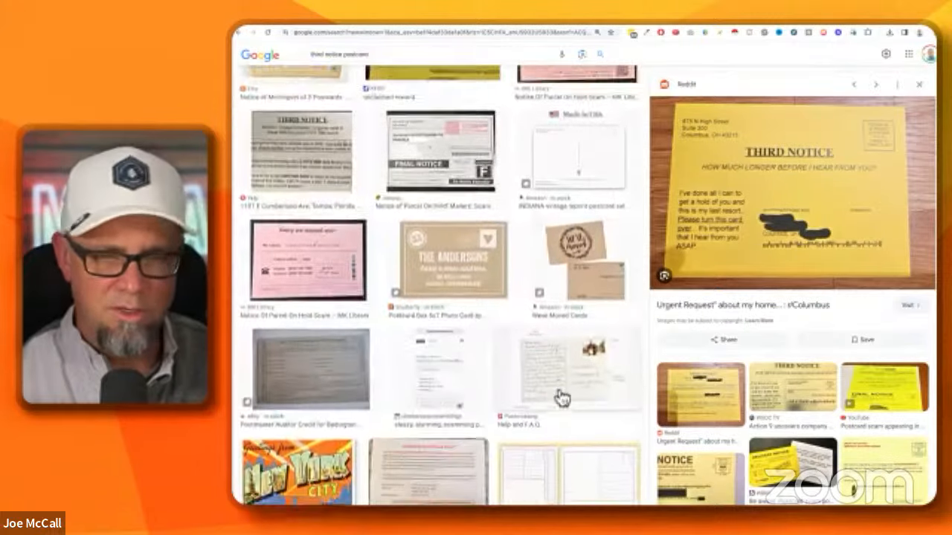
{"action": "scroll", "coordinate": [521, 393], "scroll_direction": "up", "scroll_amount": 1}
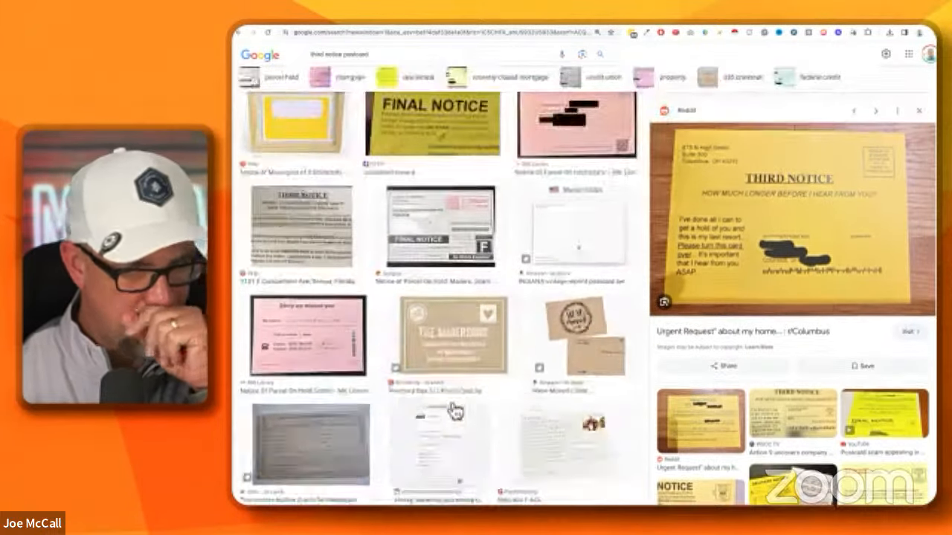
{"action": "scroll", "coordinate": [452, 409], "scroll_direction": "up", "scroll_amount": 5}
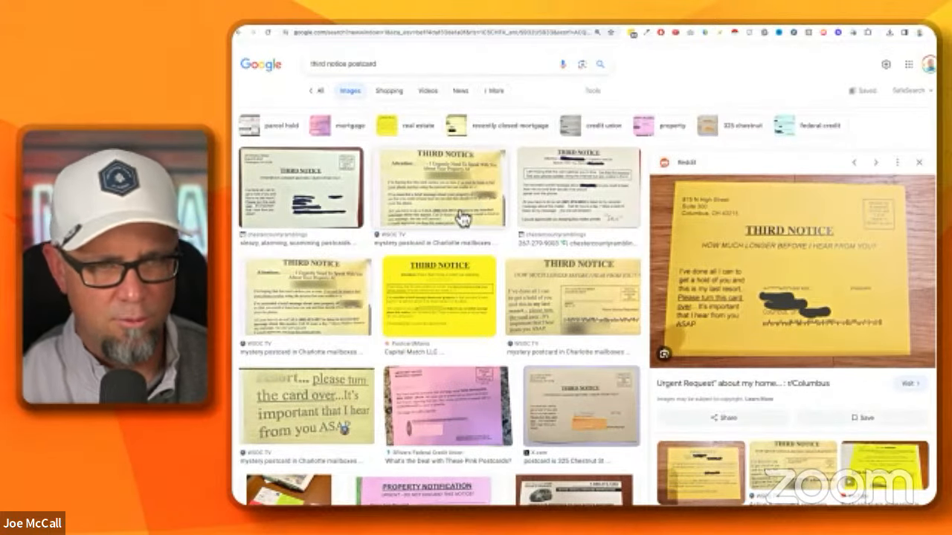
{"action": "left_click", "coordinate": [579, 312]}
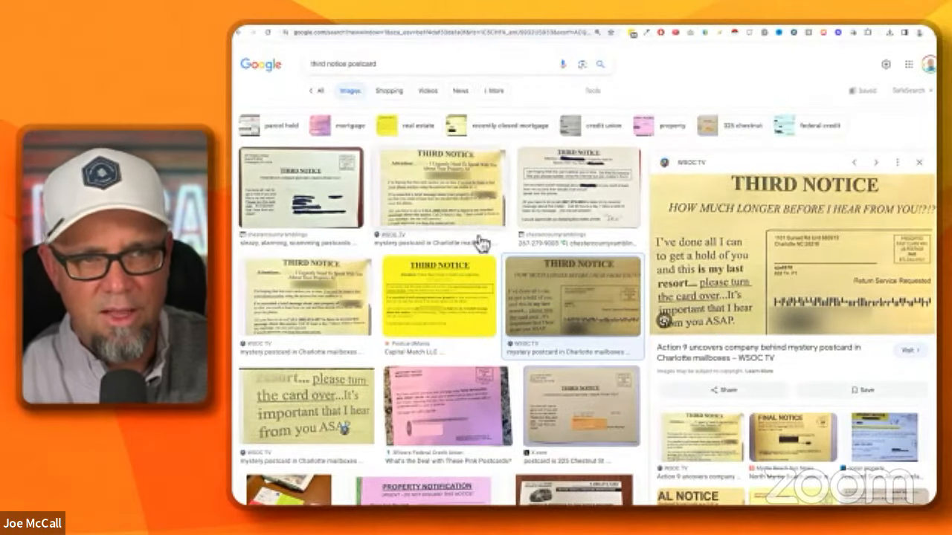
{"action": "left_click", "coordinate": [444, 217]}
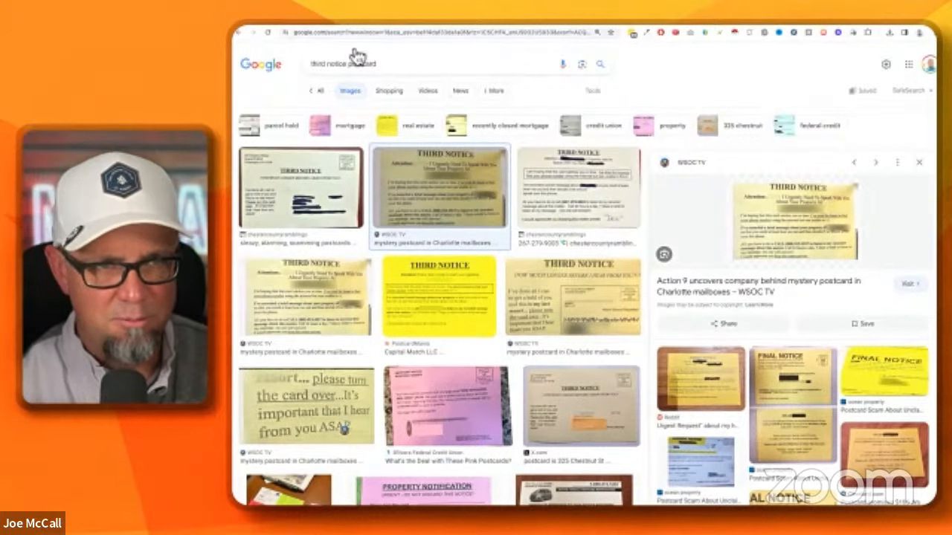
- Return to FreedomSoft, close the postcard preview, and send the Third Notice Postcard - Taney County MO mailing with the direct mail terms accepted
{"action": "left_click", "coordinate": [306, 27]}
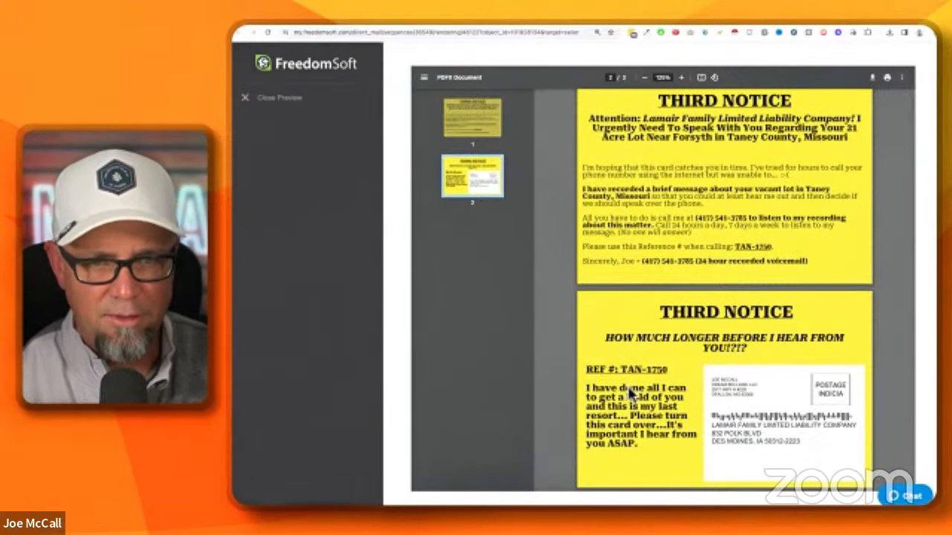
{"action": "left_click", "coordinate": [257, 97]}
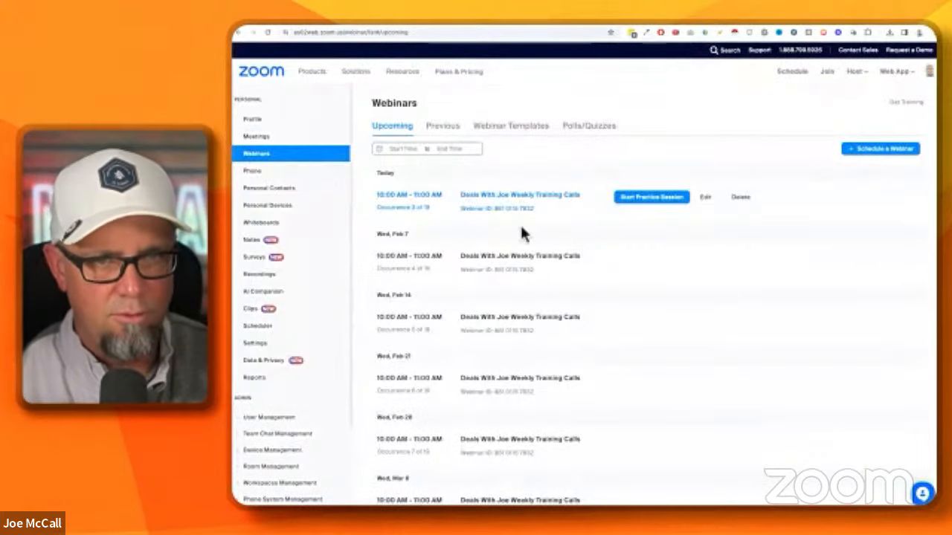
{"action": "left_click", "coordinate": [276, 29]}
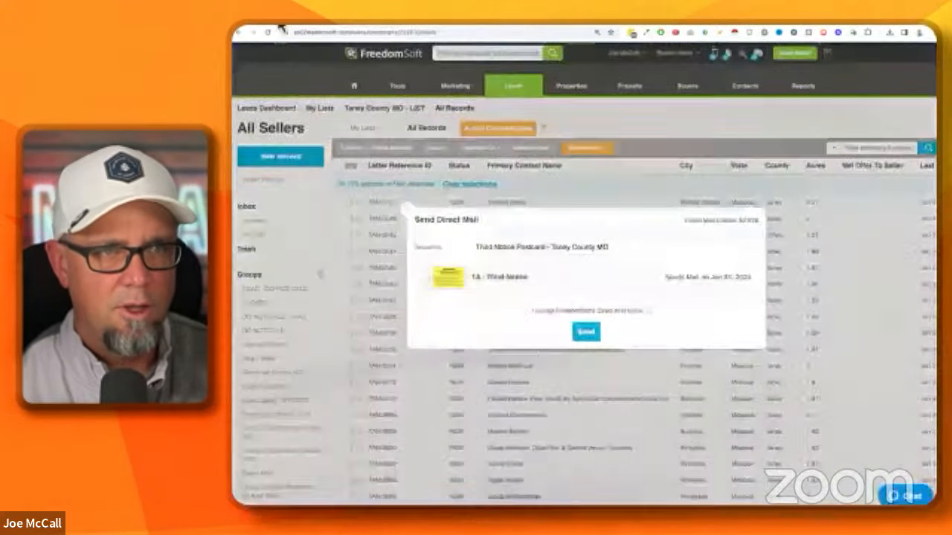
{"action": "left_click", "coordinate": [523, 312]}
{"action": "mouse_move", "coordinate": [647, 311]}
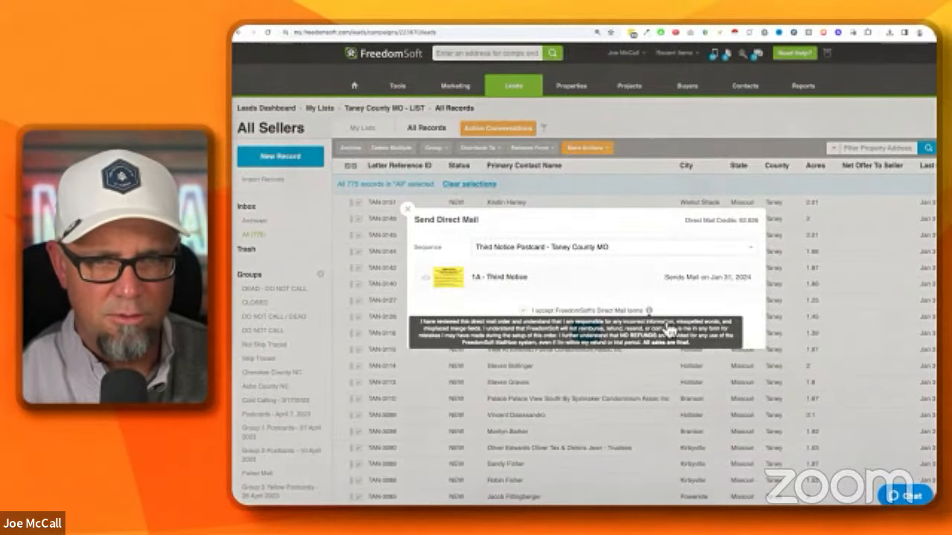
{"action": "left_click_drag", "start_coordinate": [735, 220], "coordinate": [761, 222]}
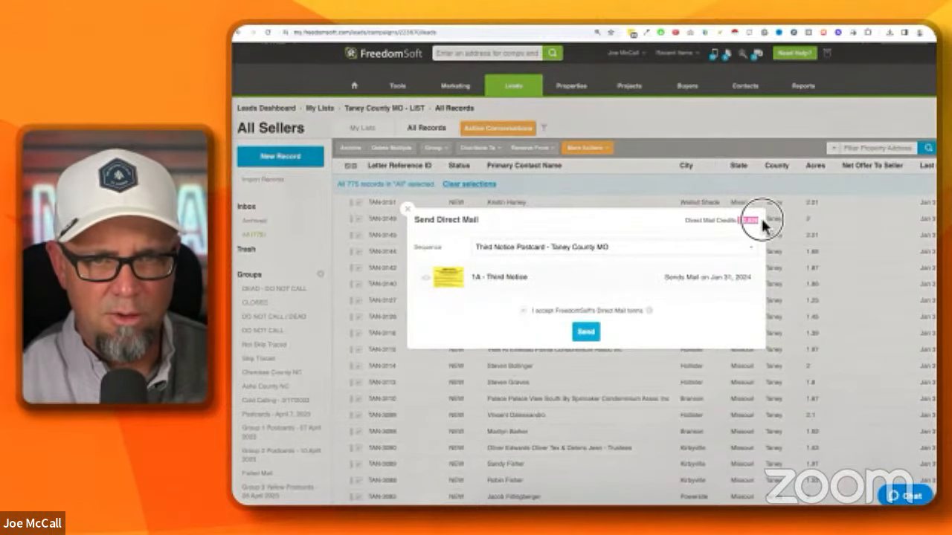
{"action": "left_click", "coordinate": [587, 335]}
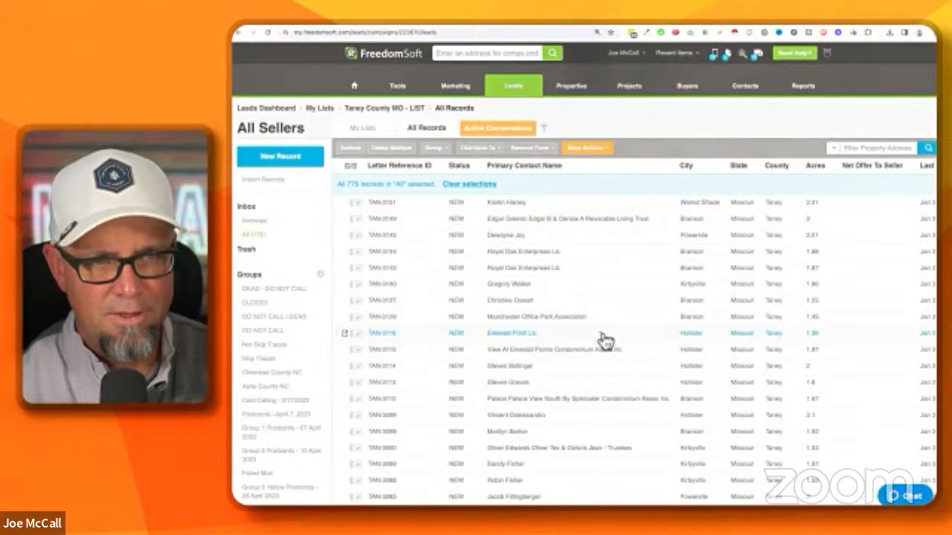
- Check the pending and sent mail for step 1 of the Third Notice Postcard - Taney County MO direct mail sequence
{"action": "left_click", "coordinate": [457, 109]}
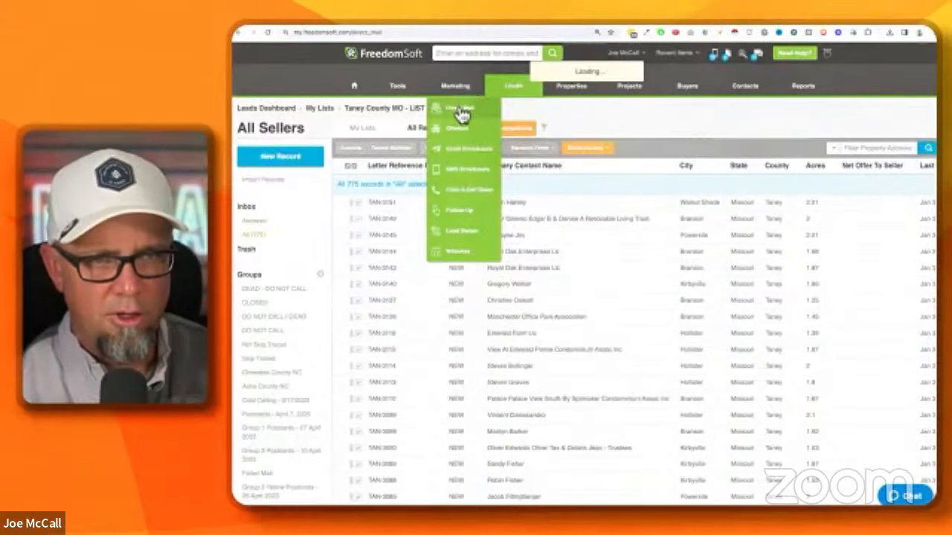
{"action": "scroll", "coordinate": [553, 314], "scroll_direction": "down", "scroll_amount": 15}
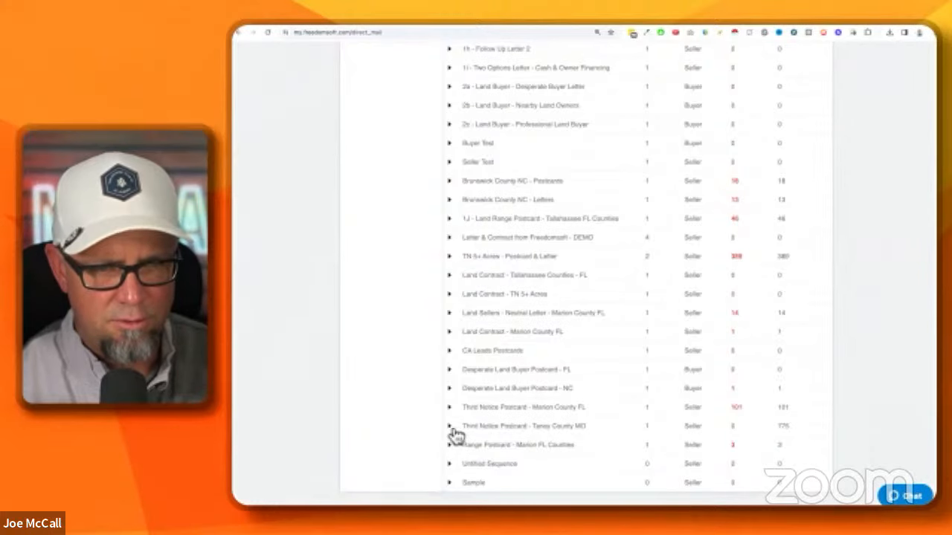
{"action": "left_click", "coordinate": [448, 428]}
{"action": "mouse_move", "coordinate": [663, 449]}
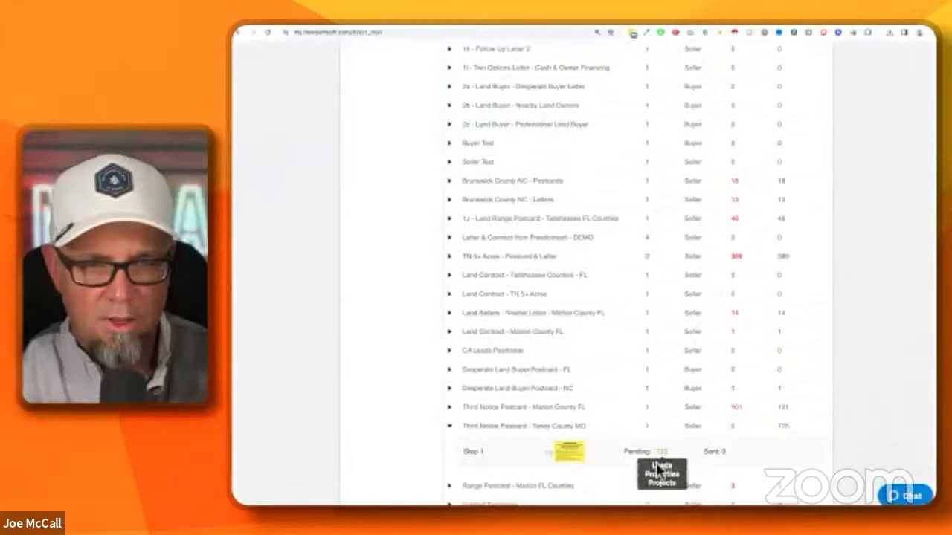
- Open the overview of Taney County MO - CAMPAIGN from the seller leads campaigns
{"action": "scroll", "coordinate": [392, 103], "scroll_direction": "up", "scroll_amount": 10}
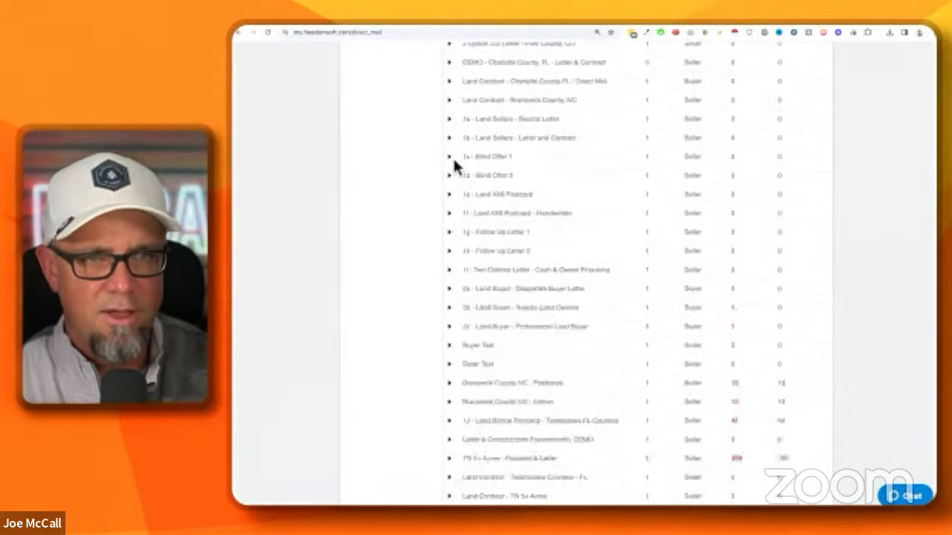
{"action": "mouse_move", "coordinate": [520, 104]}
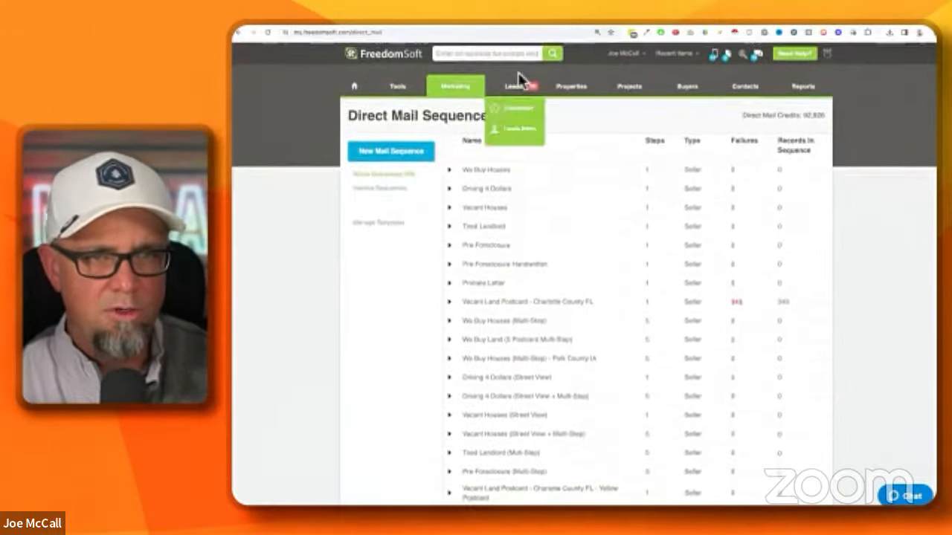
{"action": "left_click", "coordinate": [530, 133]}
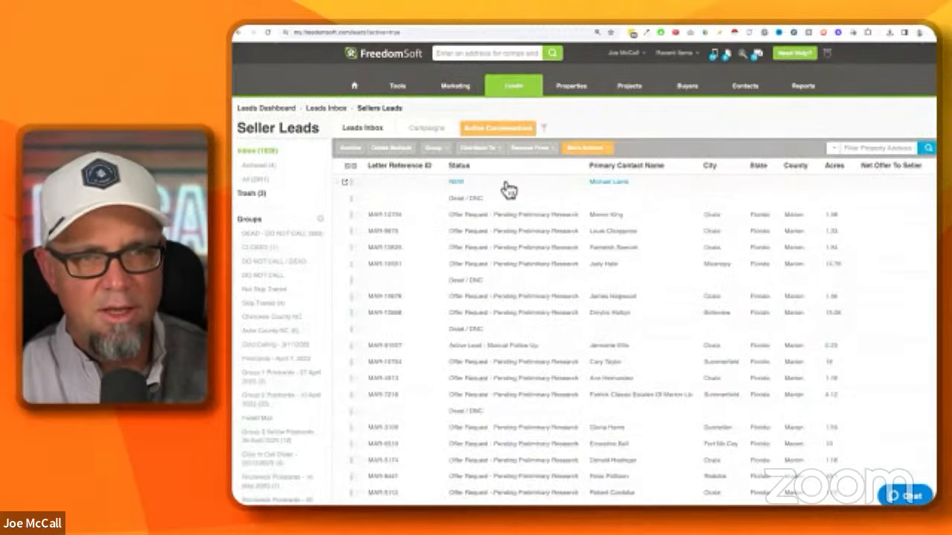
{"action": "left_click", "coordinate": [430, 132]}
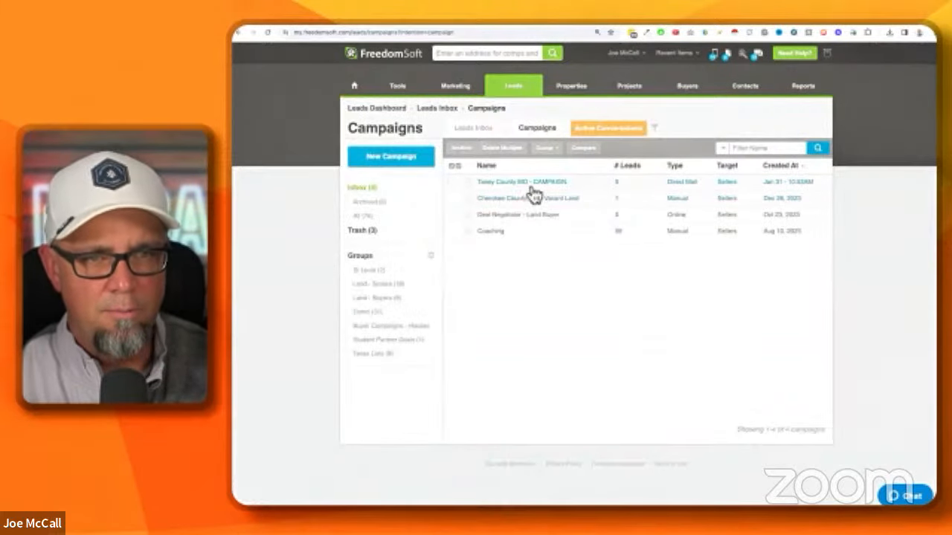
{"action": "left_click", "coordinate": [532, 186]}
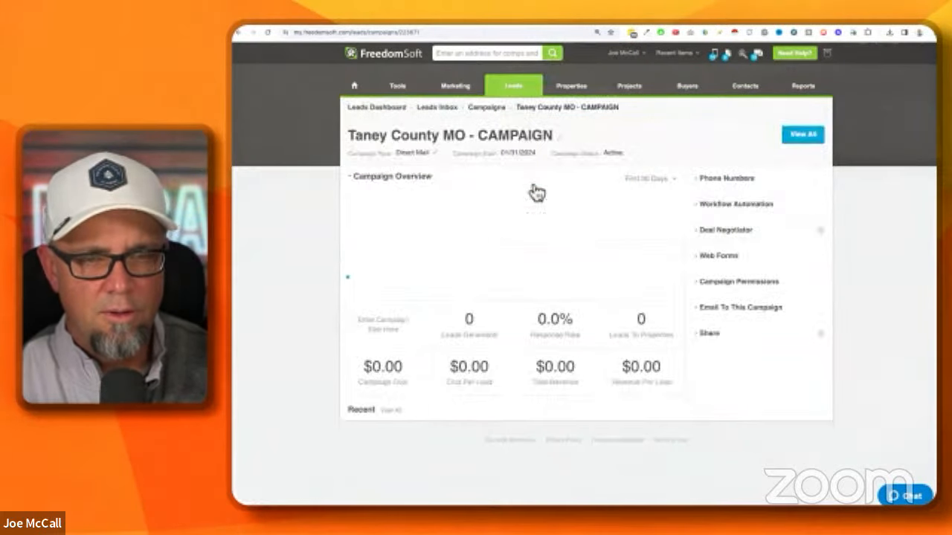
- Set the Taney County MO campaign's size to 775 and its campaign cost to 542, saving both values
{"action": "left_click", "coordinate": [415, 313]}
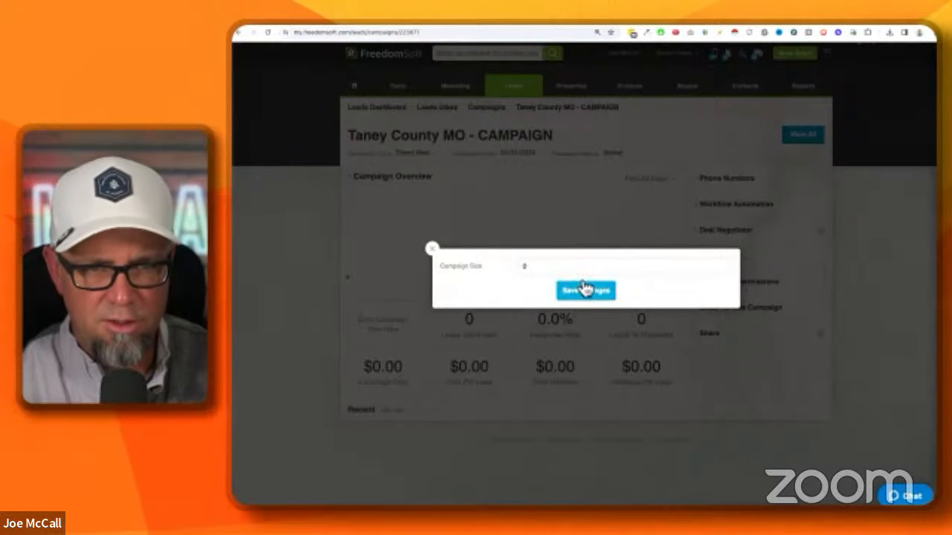
{"action": "double_click", "coordinate": [560, 268]}
{"action": "type", "text": "775"}
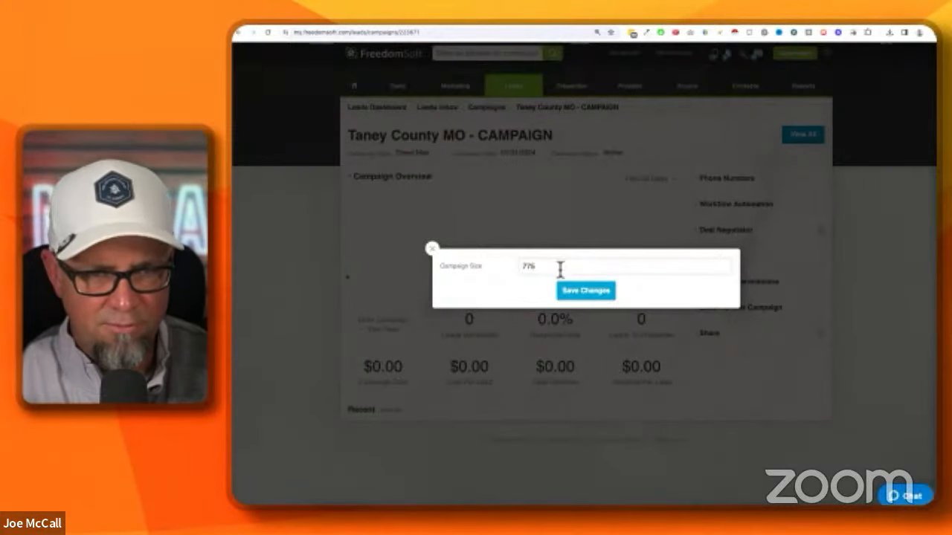
{"action": "left_click", "coordinate": [570, 290]}
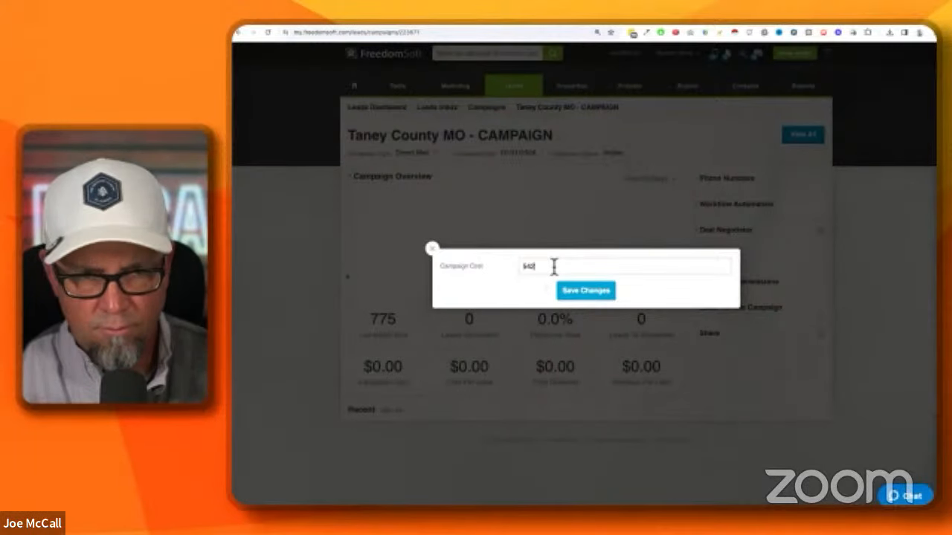
{"action": "left_click", "coordinate": [598, 298]}
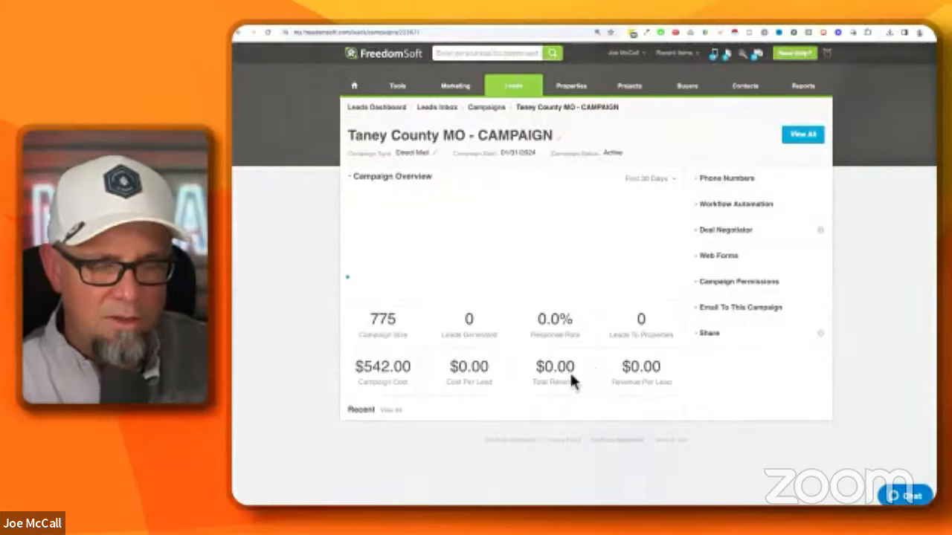
{"action": "mouse_move", "coordinate": [452, 88]}
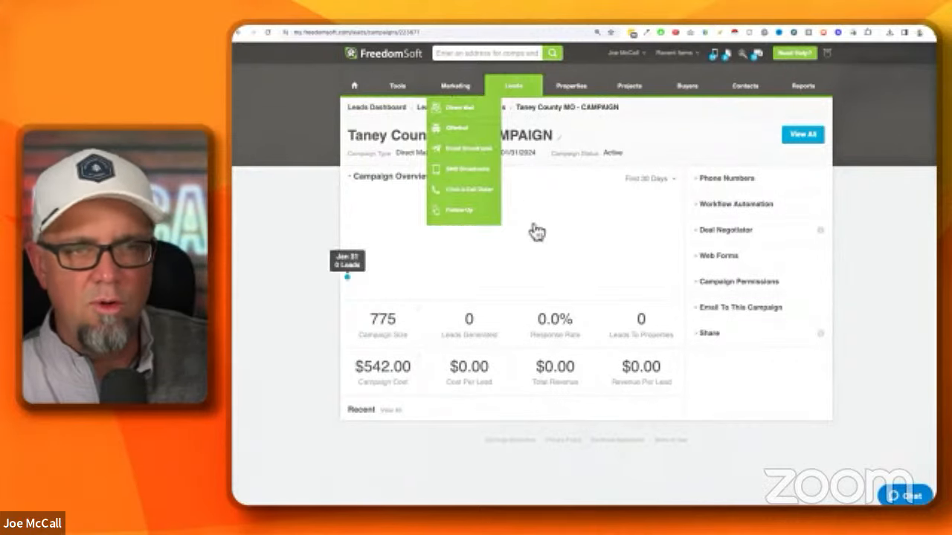